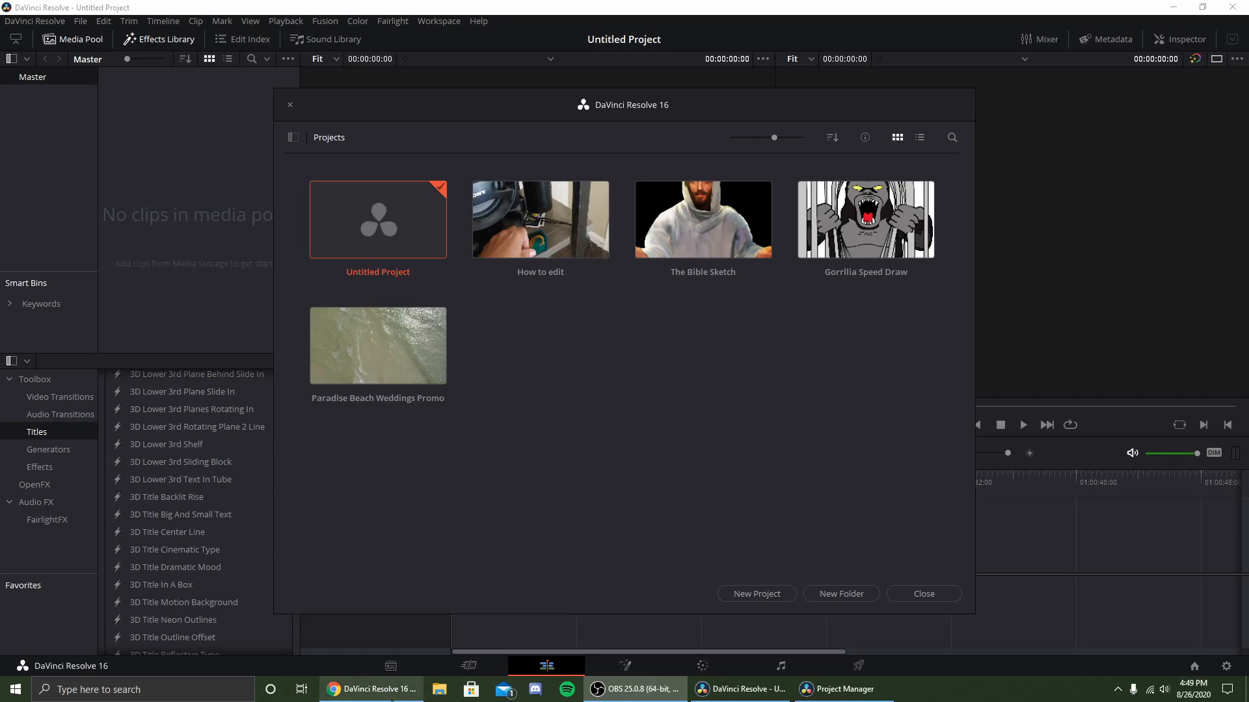
Step: Switch to Chrome, look through the DaVinci Resolve 16 product page and its feature sections, and return to the Project Manager
{"action": "left_click", "coordinate": [345, 689]}
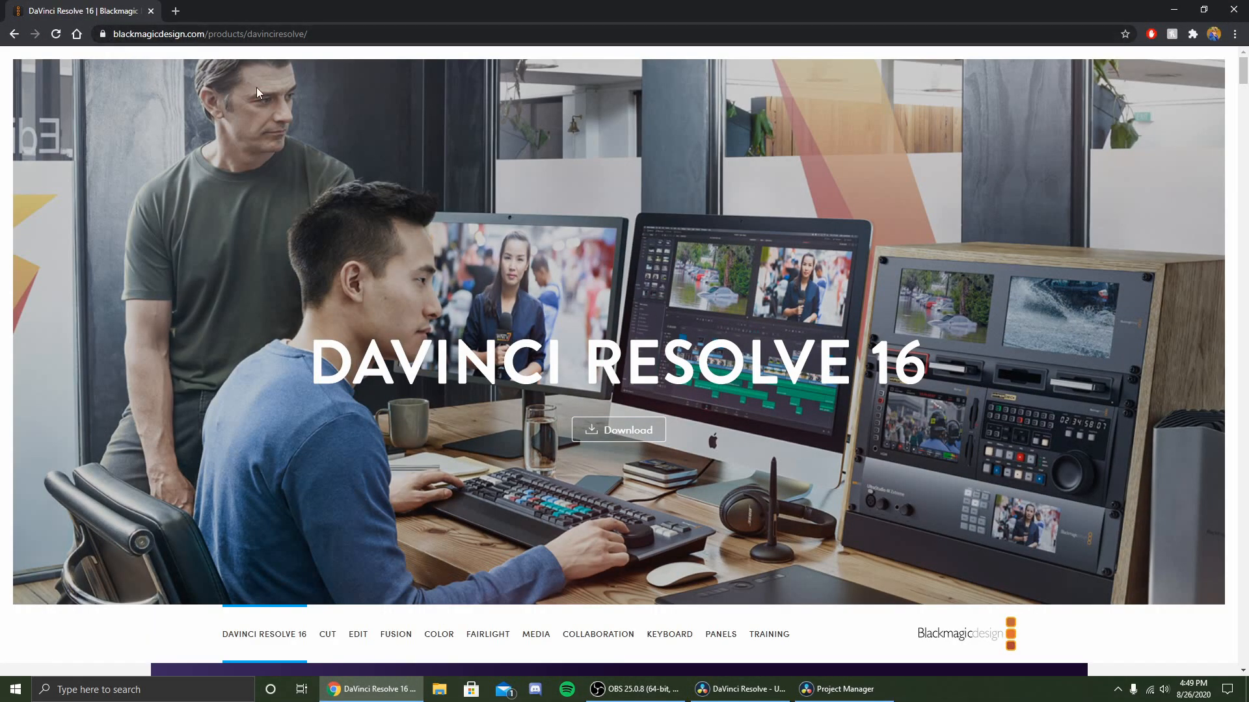
{"action": "scroll", "coordinate": [308, 409], "scroll_direction": "down", "scroll_amount": 4}
{"action": "scroll", "coordinate": [309, 409], "scroll_direction": "down", "scroll_amount": 18}
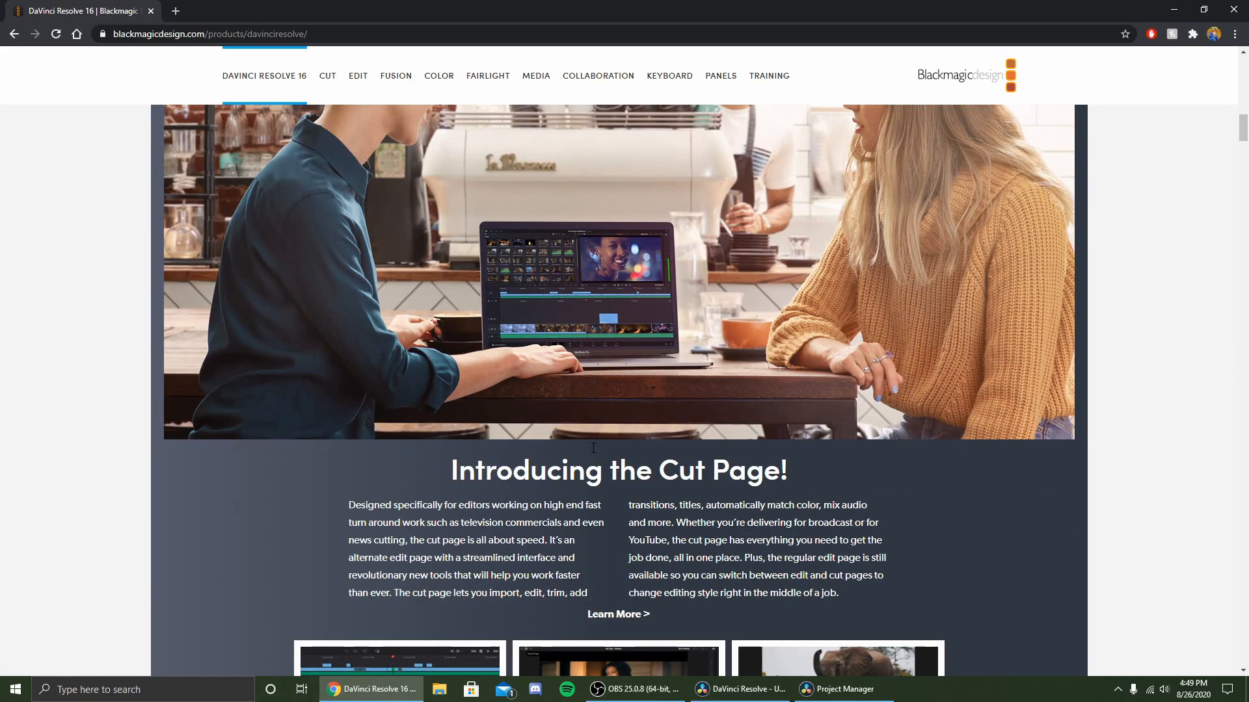
{"action": "scroll", "coordinate": [427, 333], "scroll_direction": "down", "scroll_amount": 6}
{"action": "scroll", "coordinate": [630, 451], "scroll_direction": "down", "scroll_amount": 10}
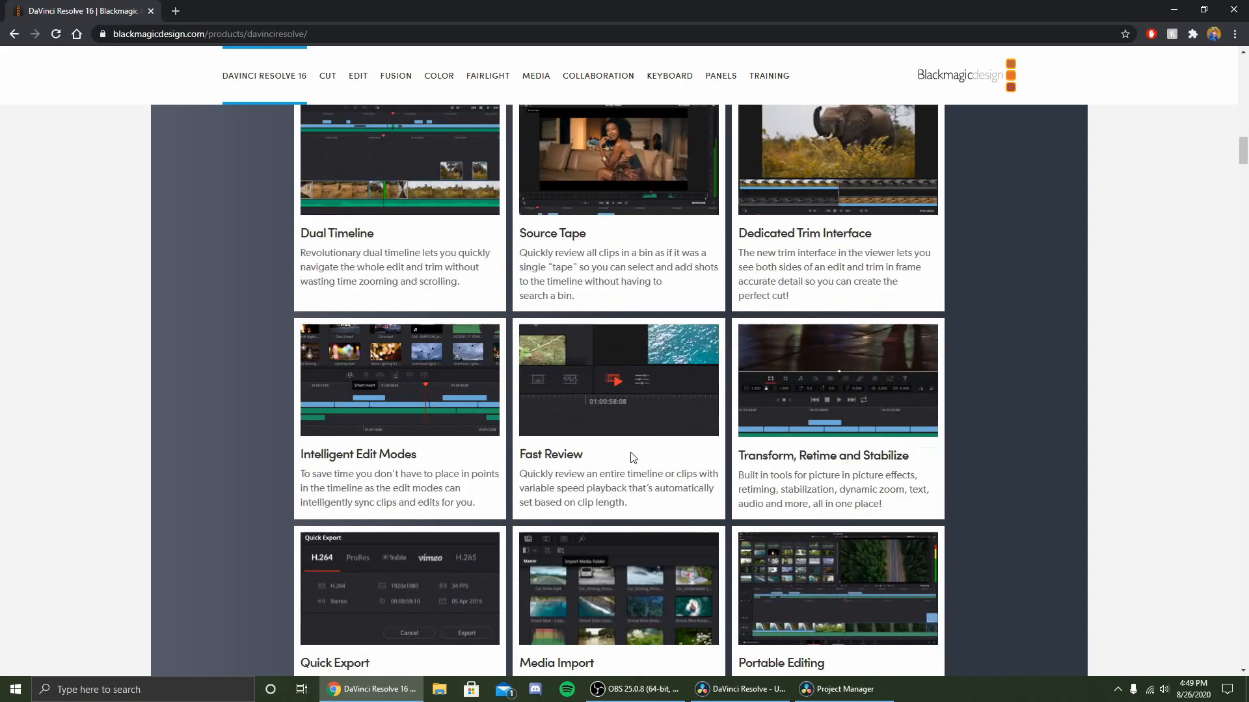
{"action": "scroll", "coordinate": [622, 446], "scroll_direction": "down", "scroll_amount": 6}
{"action": "scroll", "coordinate": [622, 446], "scroll_direction": "down", "scroll_amount": 8}
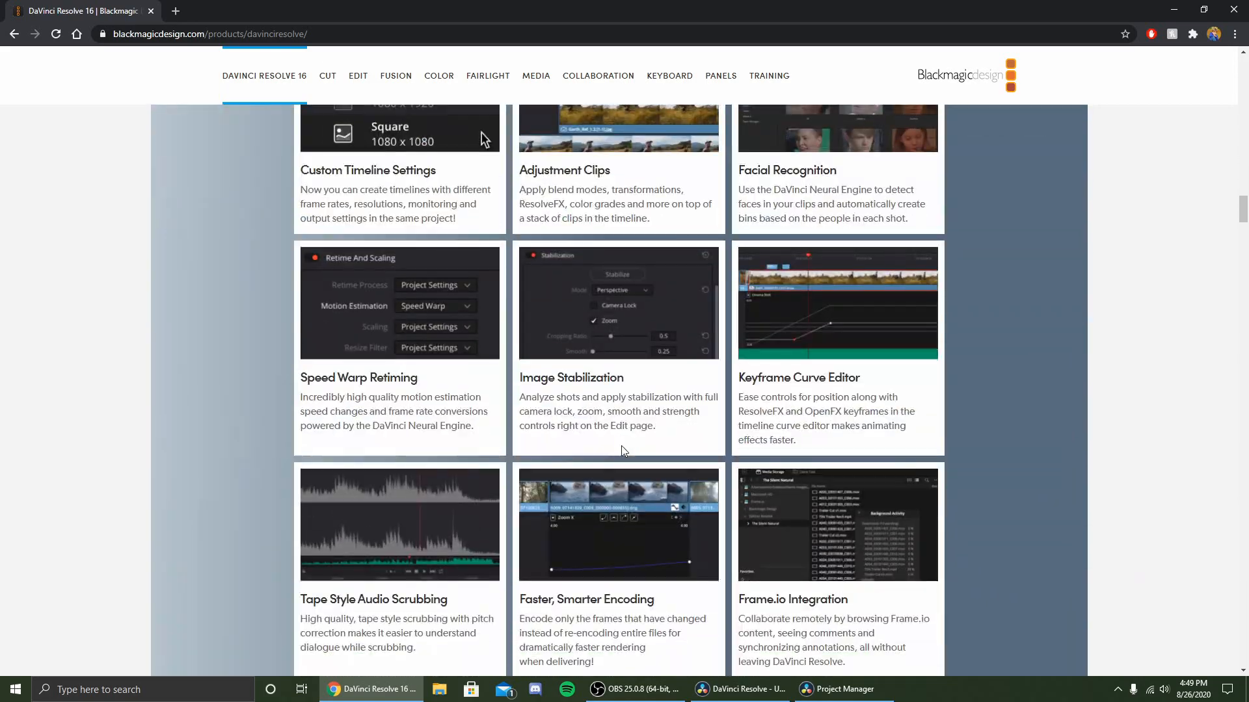
{"action": "scroll", "coordinate": [622, 446], "scroll_direction": "down", "scroll_amount": 7}
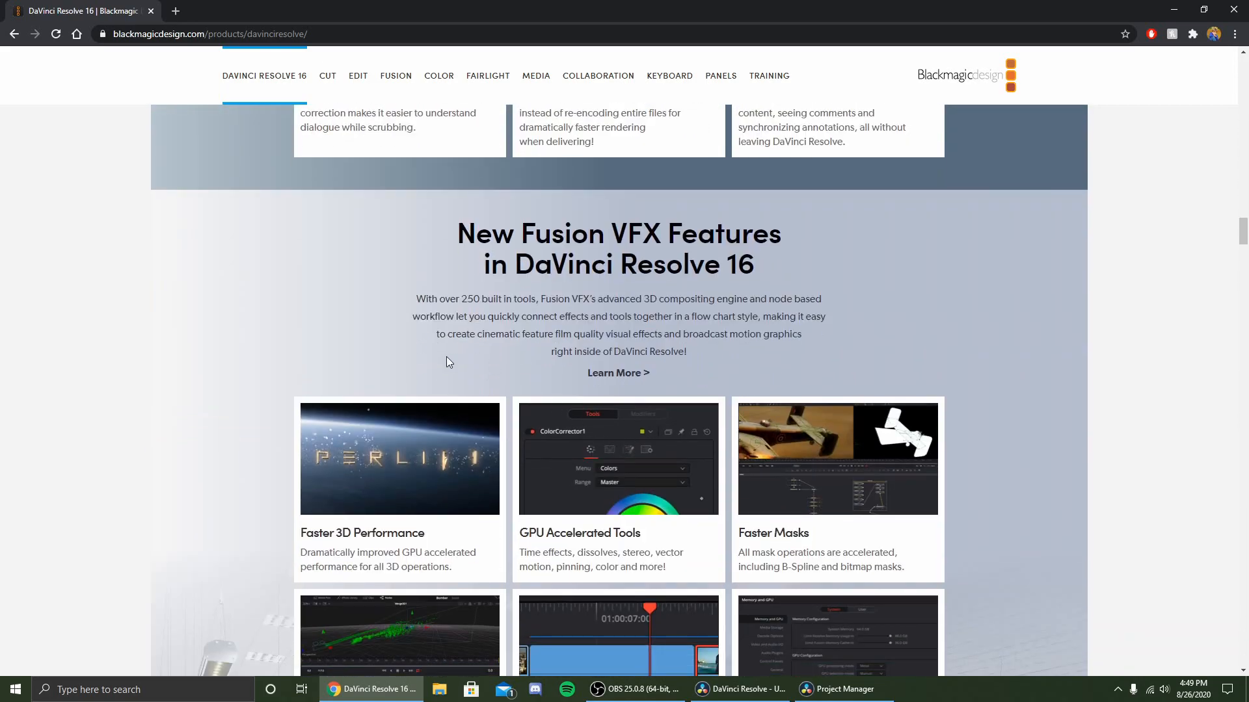
{"action": "scroll", "coordinate": [370, 306], "scroll_direction": "up", "scroll_amount": 20}
{"action": "scroll", "coordinate": [299, 306], "scroll_direction": "up", "scroll_amount": 15}
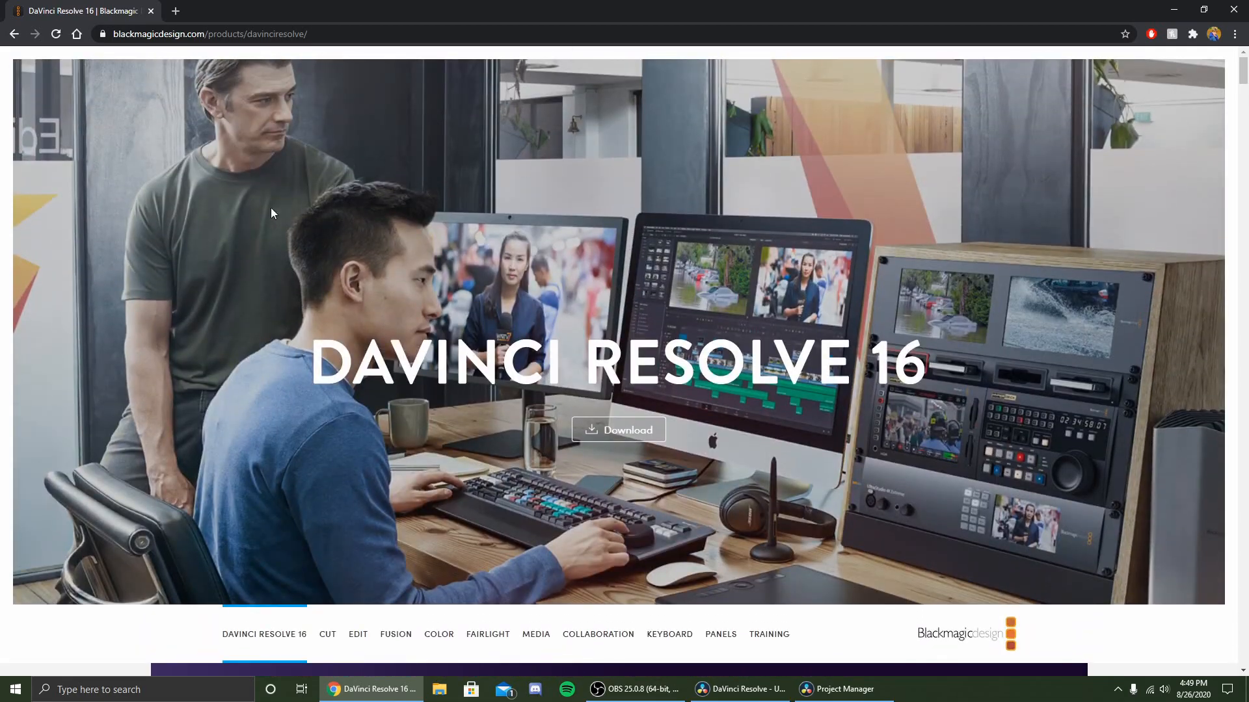
{"action": "left_click_drag", "start_coordinate": [261, 356], "coordinate": [984, 366]}
{"action": "left_click", "coordinate": [739, 486]}
{"action": "left_click", "coordinate": [1174, 9]}
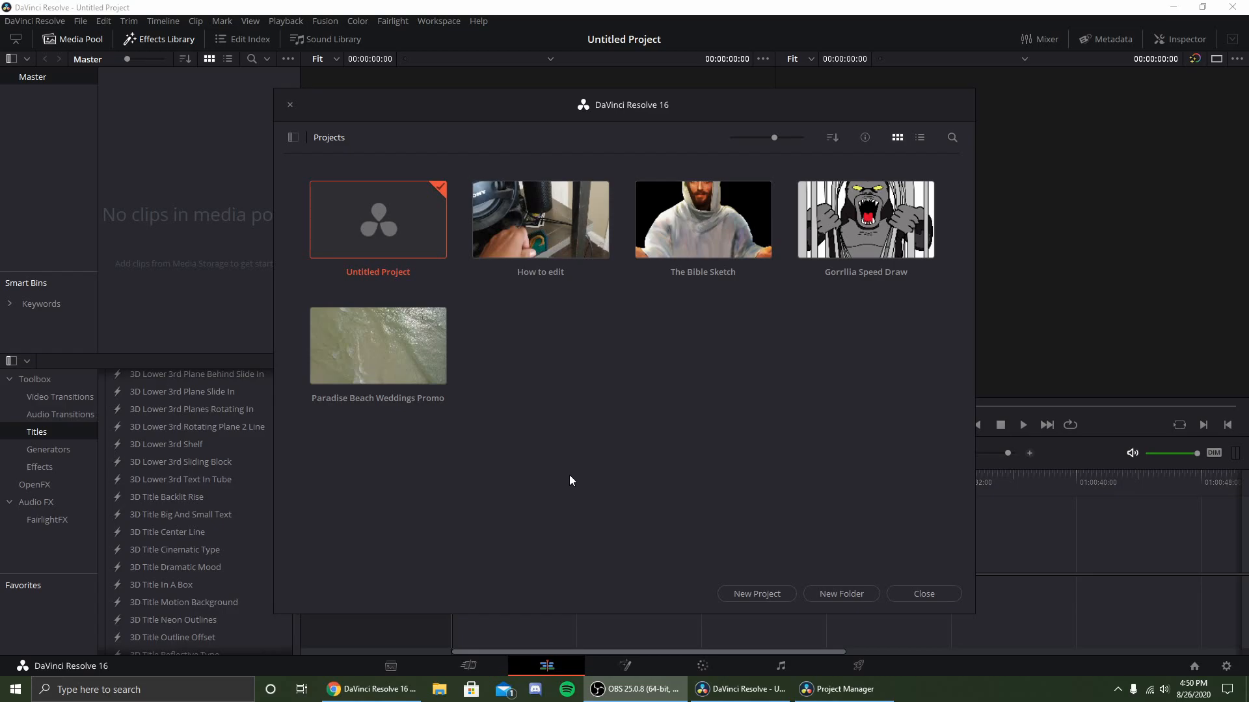
Step: Delete the existing "How to edit" project from the Project Manager
{"action": "right_click", "coordinate": [564, 245]}
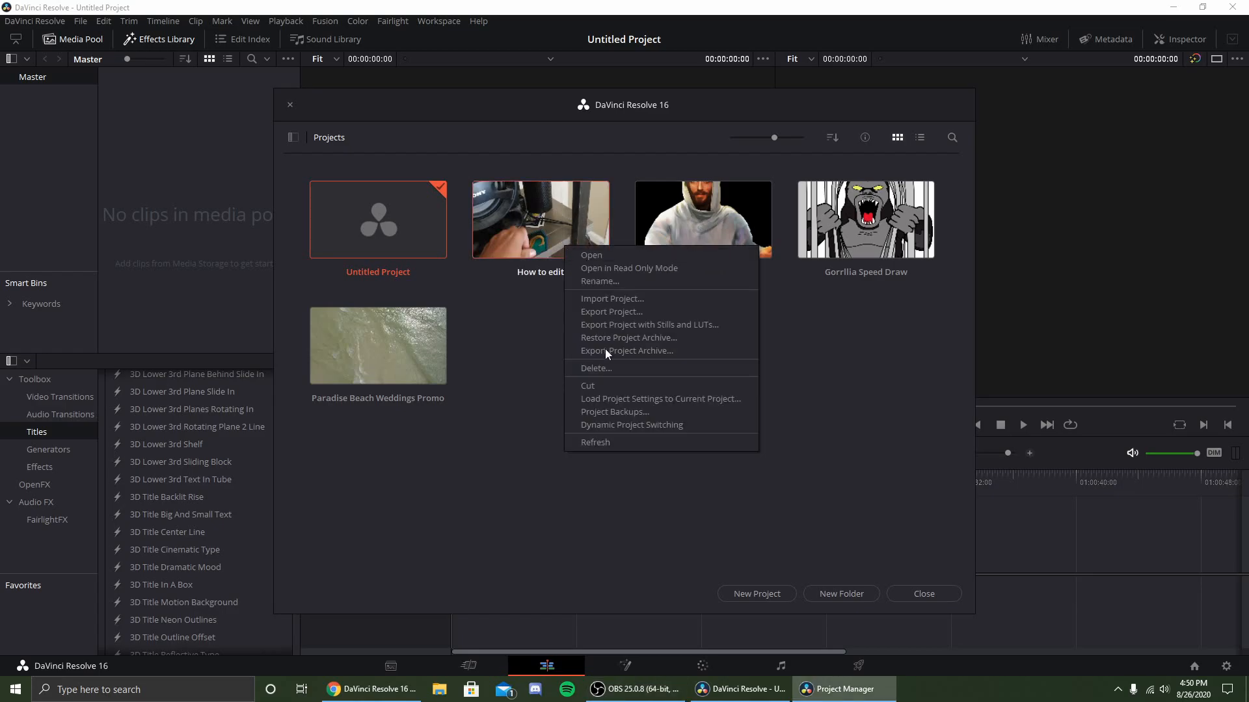
{"action": "left_click", "coordinate": [548, 318]}
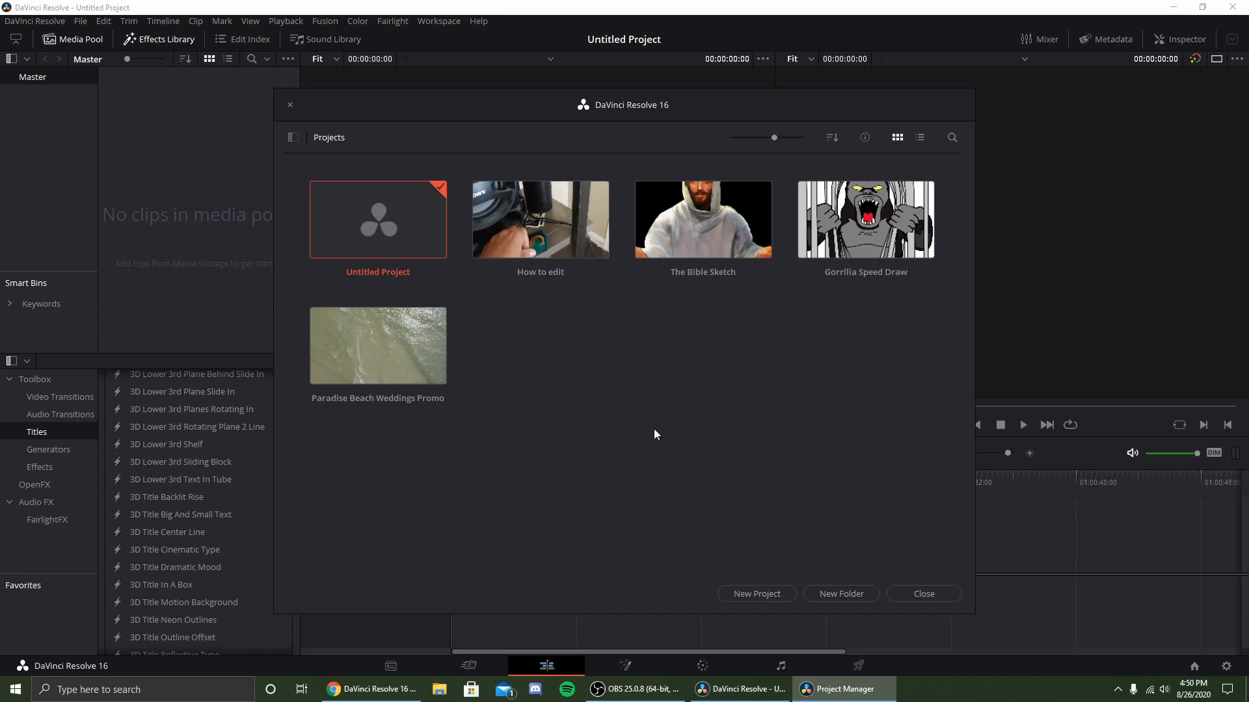
{"action": "right_click", "coordinate": [558, 243]}
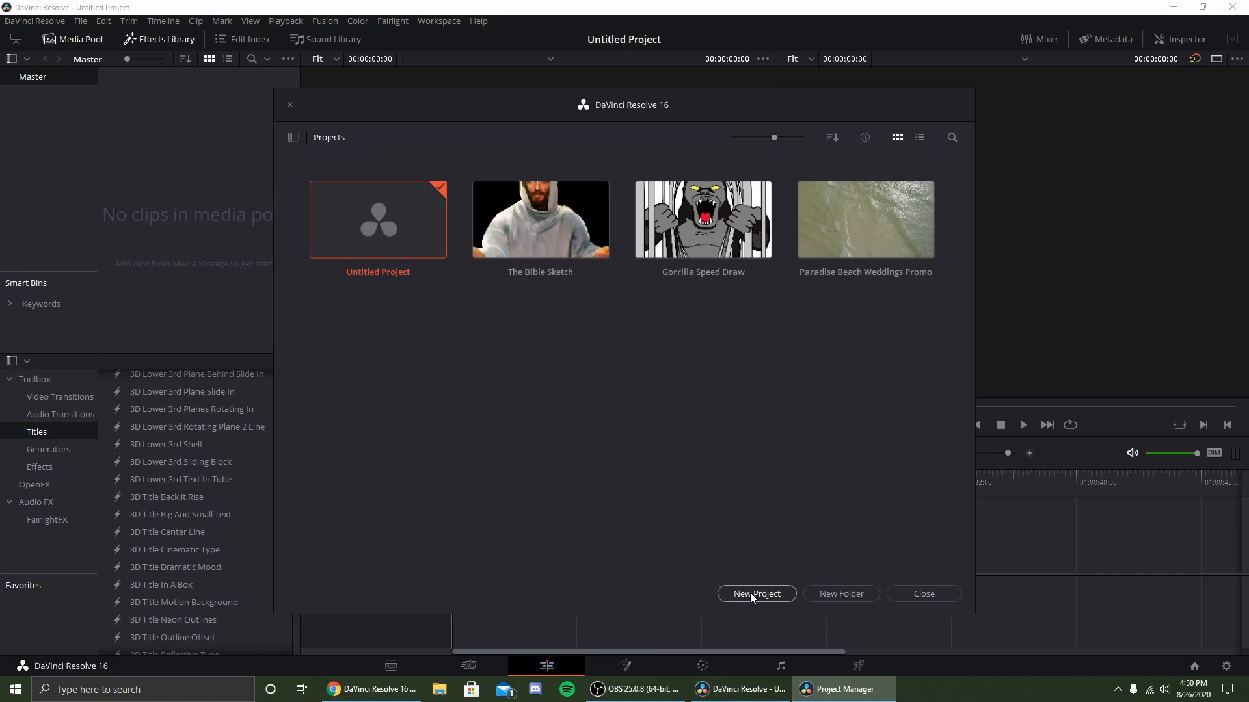
Step: Create a new project named "How to edit"
{"action": "left_click", "coordinate": [779, 598]}
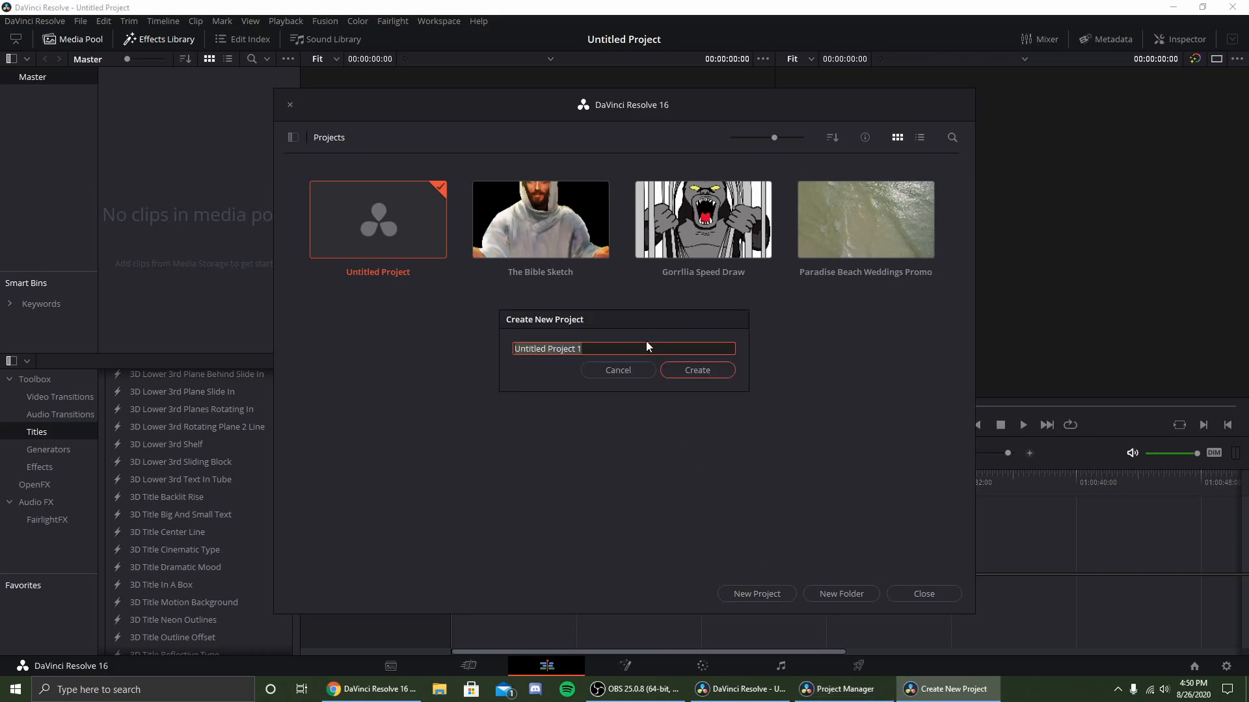
{"action": "type", "text": "H"}
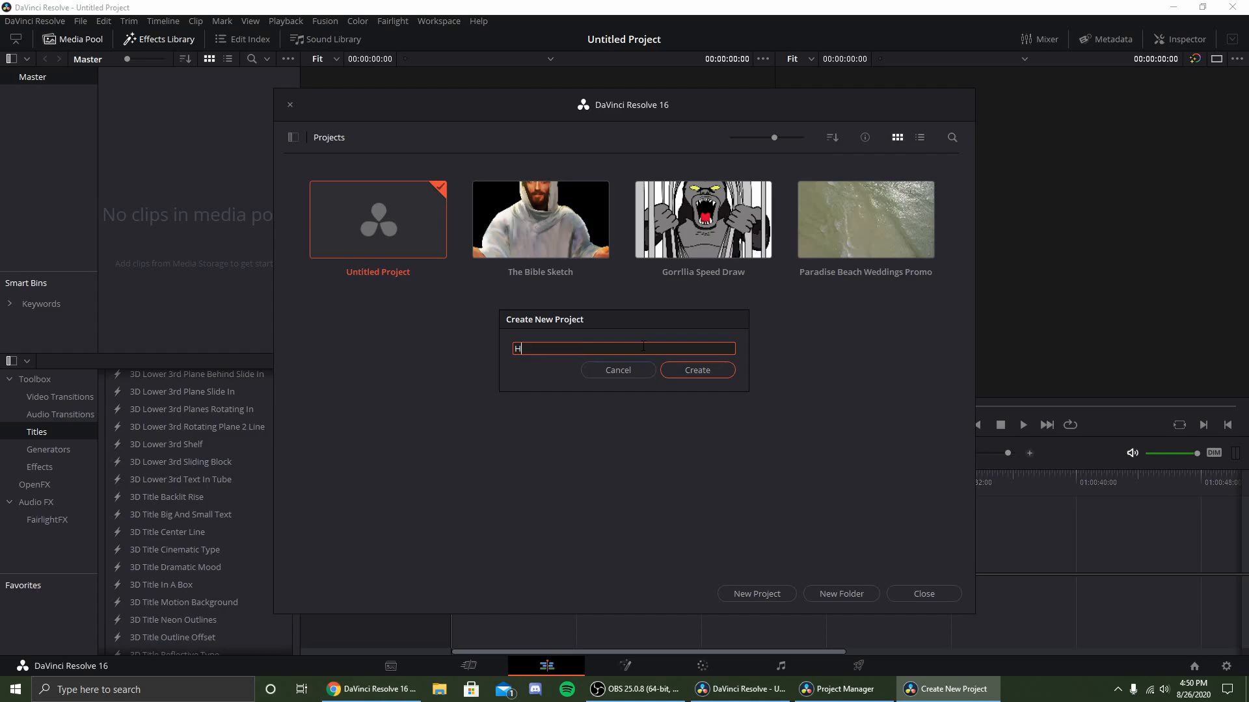
{"action": "type", "text": "ow to edit"}
{"action": "left_click", "coordinate": [696, 370]}
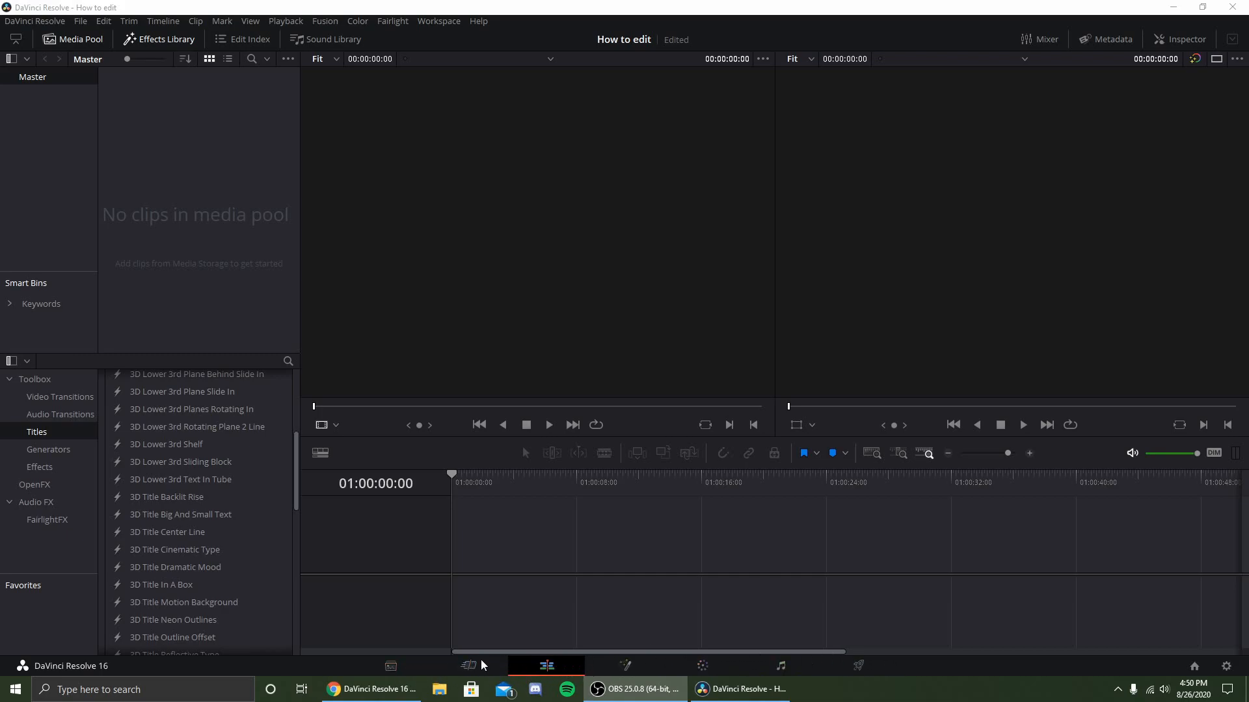
Step: Switch to the Media page and browse the C: drive to the Users folder in the media storage
{"action": "left_click", "coordinate": [400, 665]}
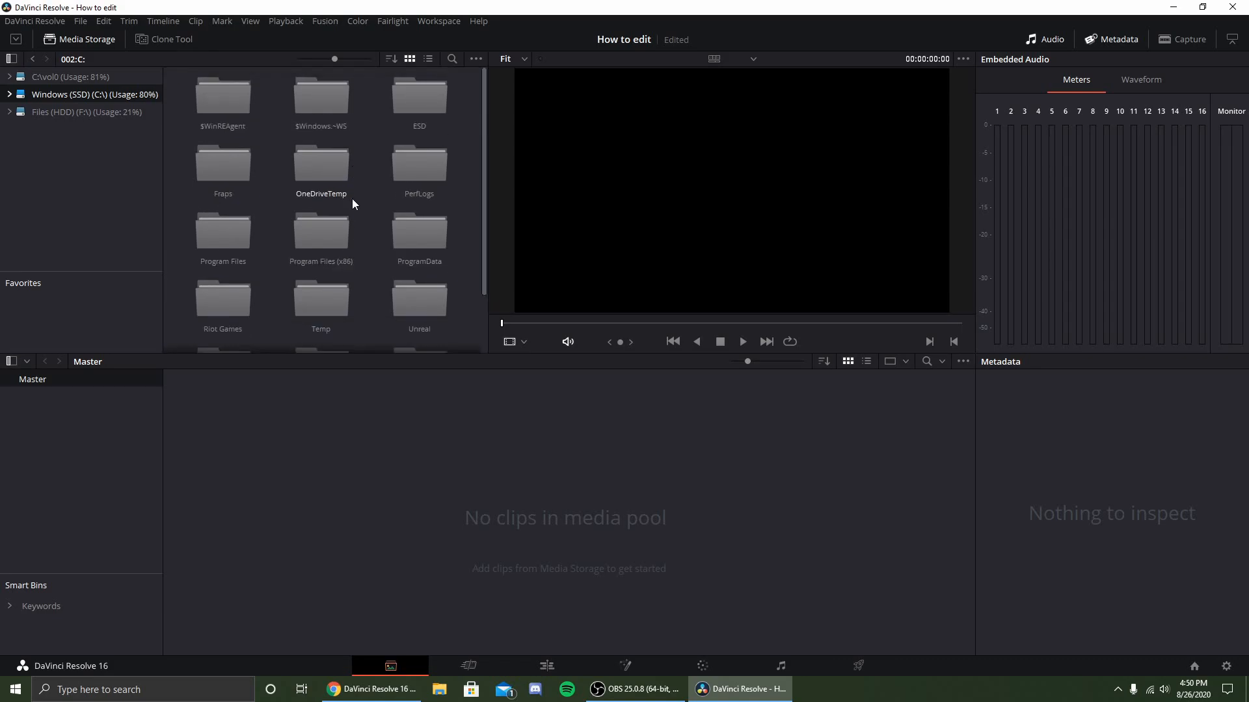
{"action": "scroll", "coordinate": [325, 156], "scroll_direction": "down", "scroll_amount": 1}
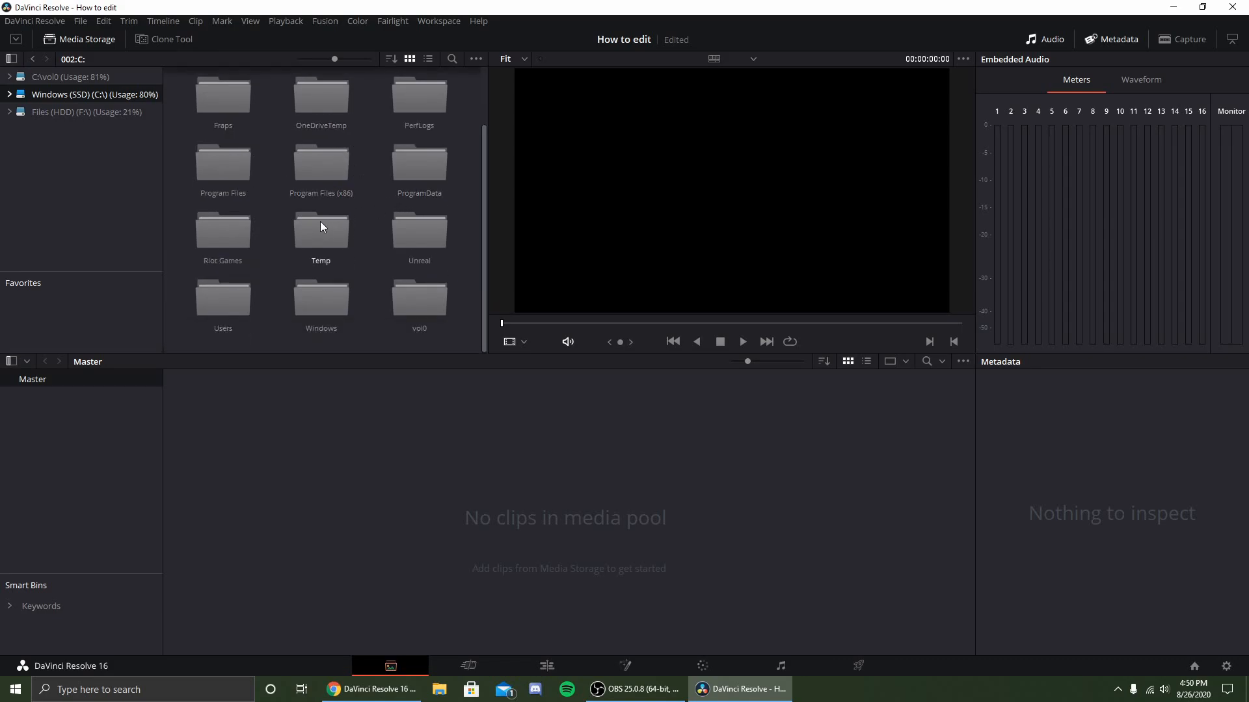
{"action": "double_click", "coordinate": [209, 298]}
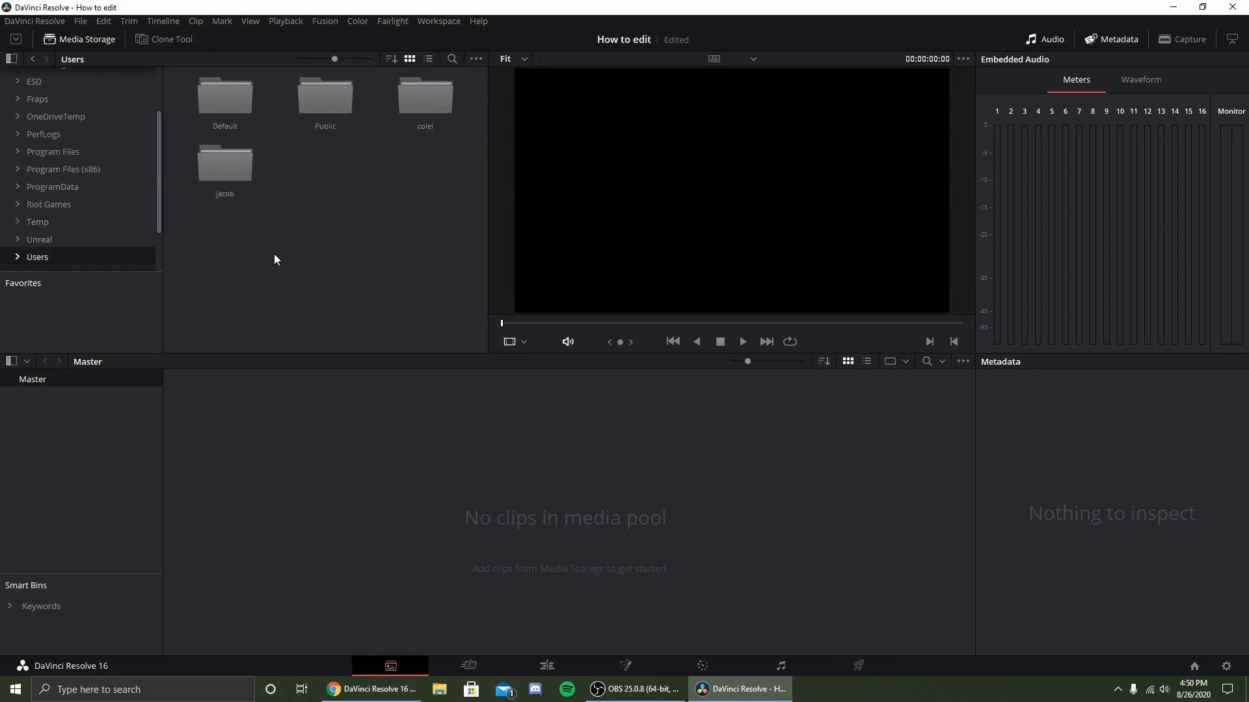
Step: View the sample media files on the Desktop in File Explorer, and return to DaVinci Resolve to open the personal user folder
{"action": "left_click", "coordinate": [439, 689]}
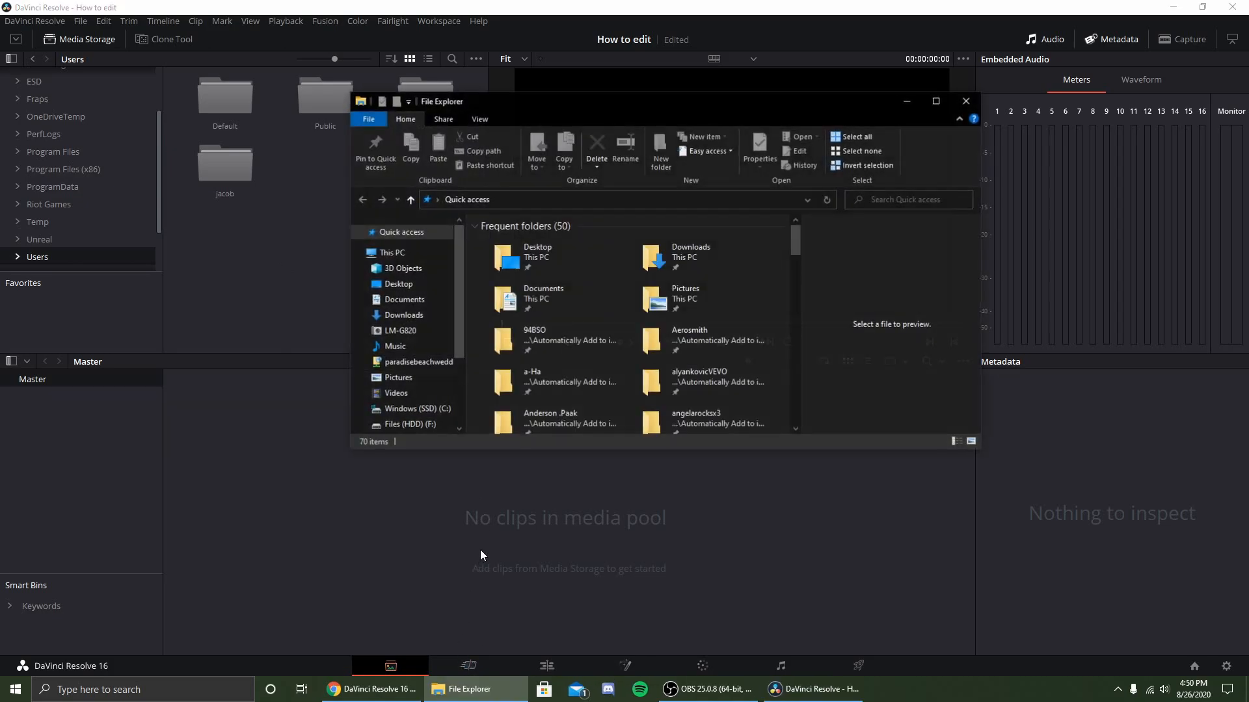
{"action": "left_click_drag", "start_coordinate": [588, 99], "coordinate": [730, 124]}
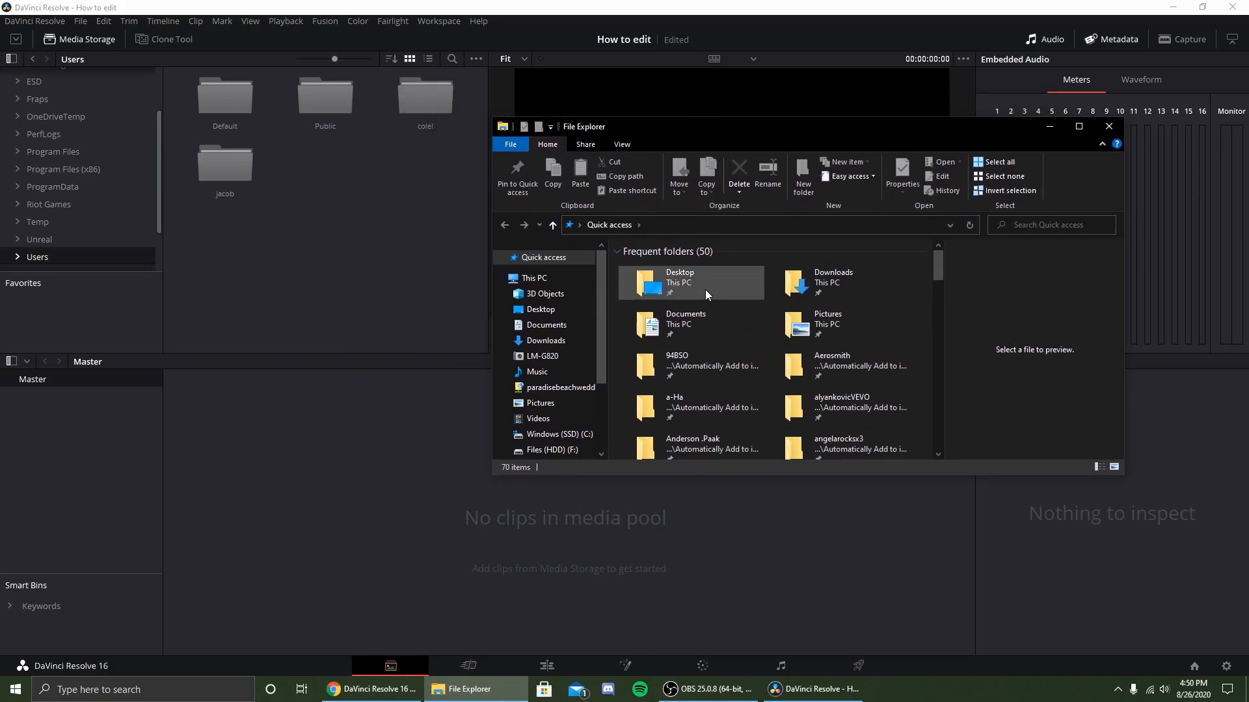
{"action": "double_click", "coordinate": [705, 291]}
{"action": "left_click_drag", "start_coordinate": [677, 281], "coordinate": [629, 316]}
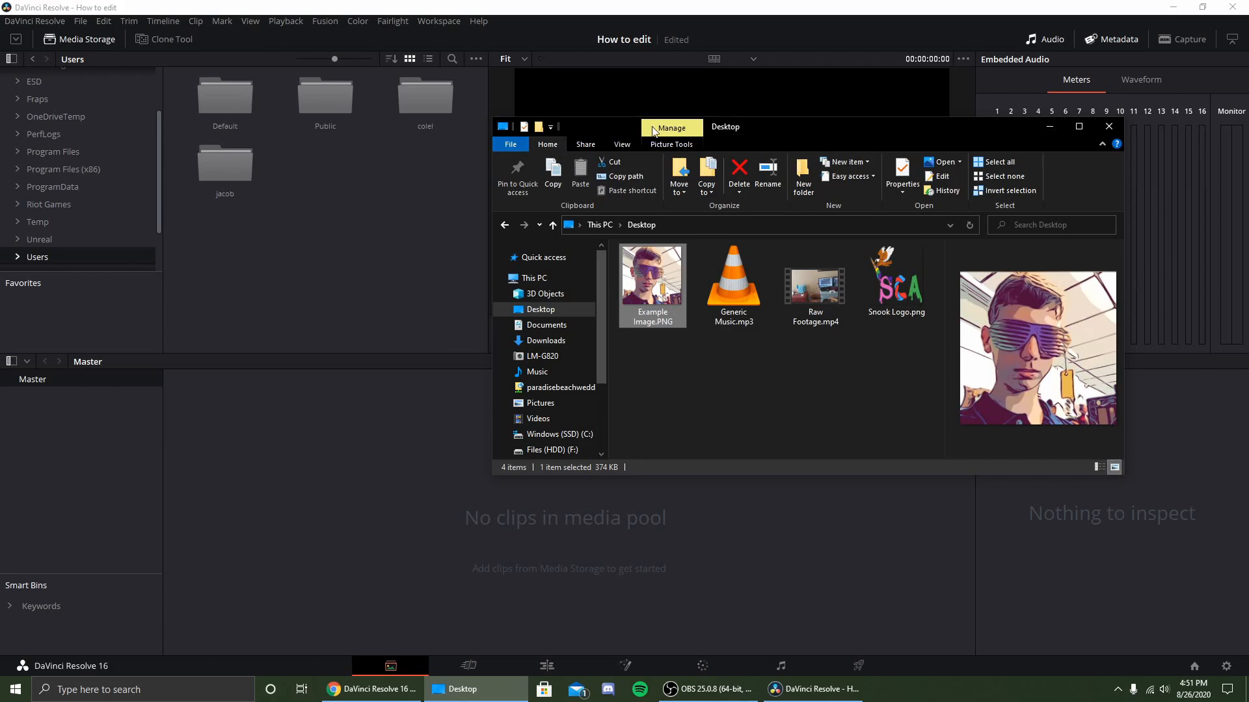
{"action": "left_click", "coordinate": [1049, 128]}
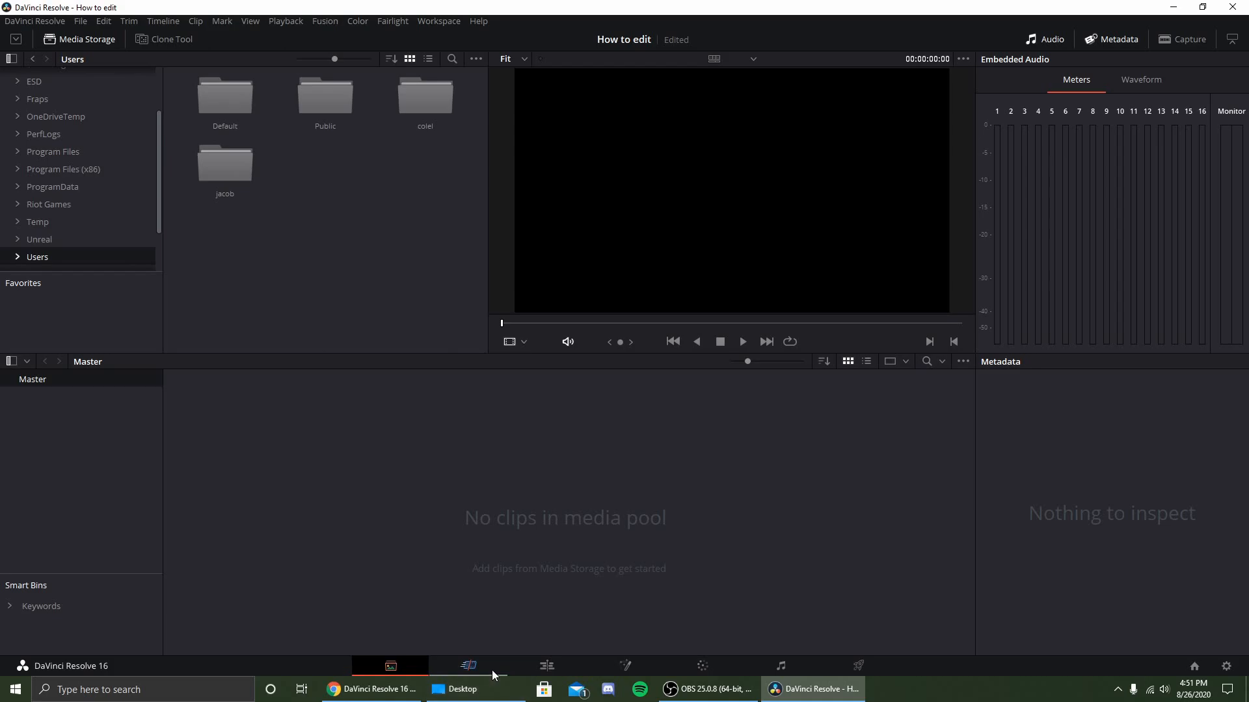
{"action": "left_click", "coordinate": [438, 108]}
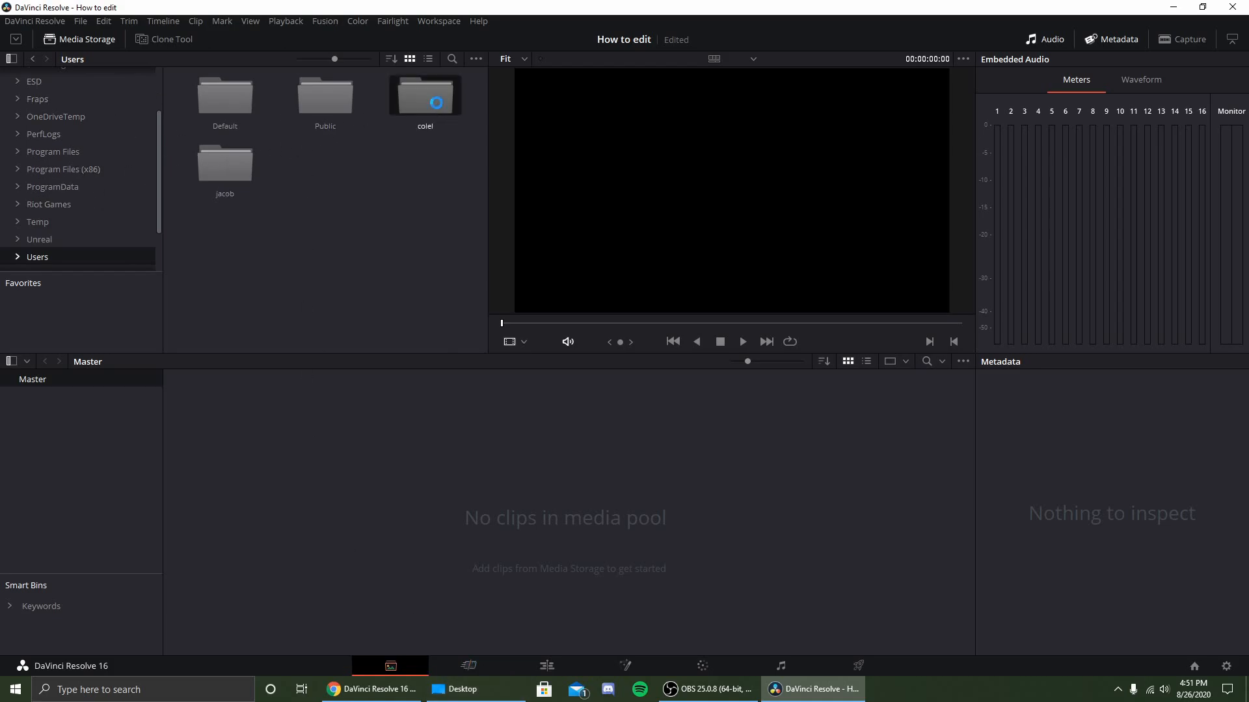
{"action": "double_click", "coordinate": [438, 108]}
Step: View the Cut page and browse the video transitions, audio transitions and titles in the Edit page's effects library
{"action": "left_click", "coordinate": [468, 666]}
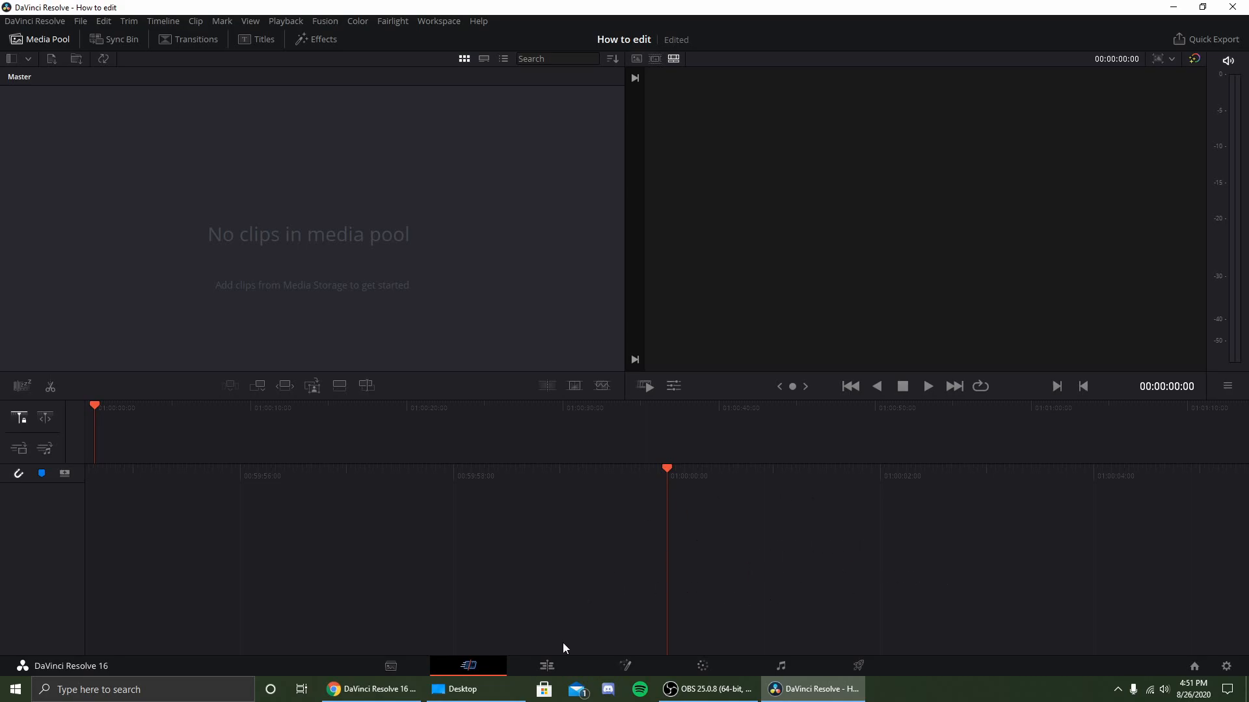
{"action": "left_click", "coordinate": [547, 665]}
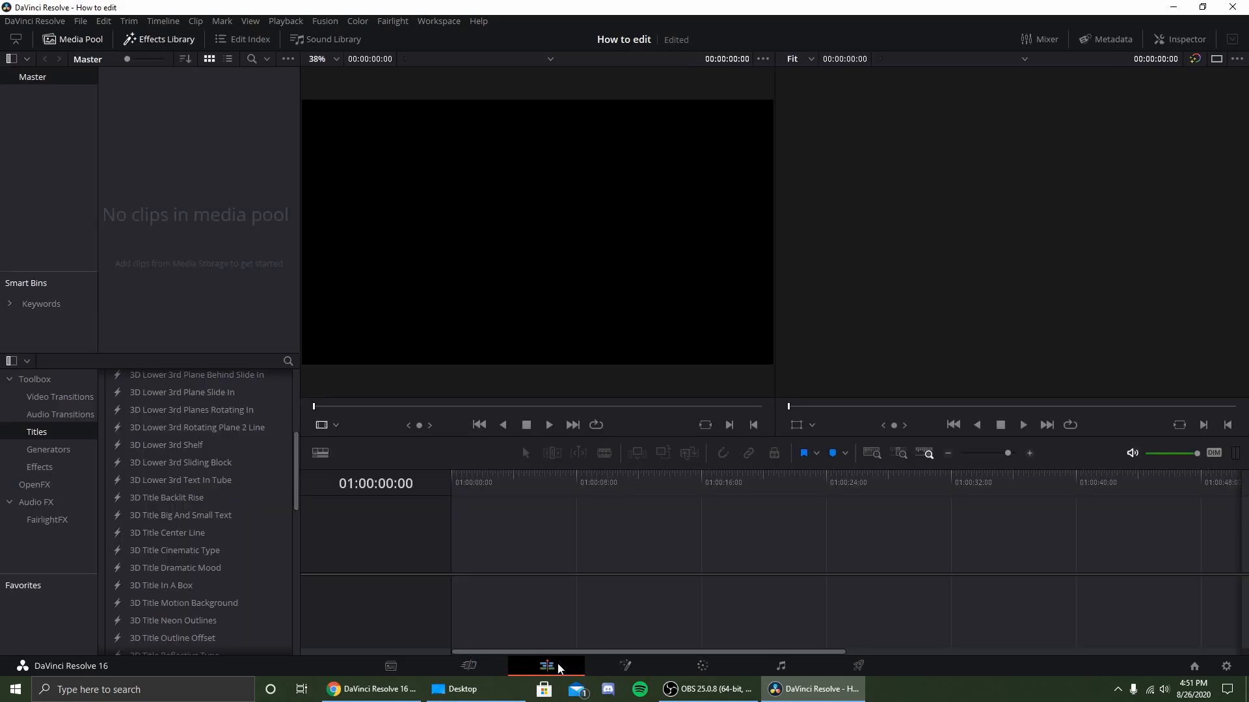
{"action": "left_click", "coordinate": [66, 400]}
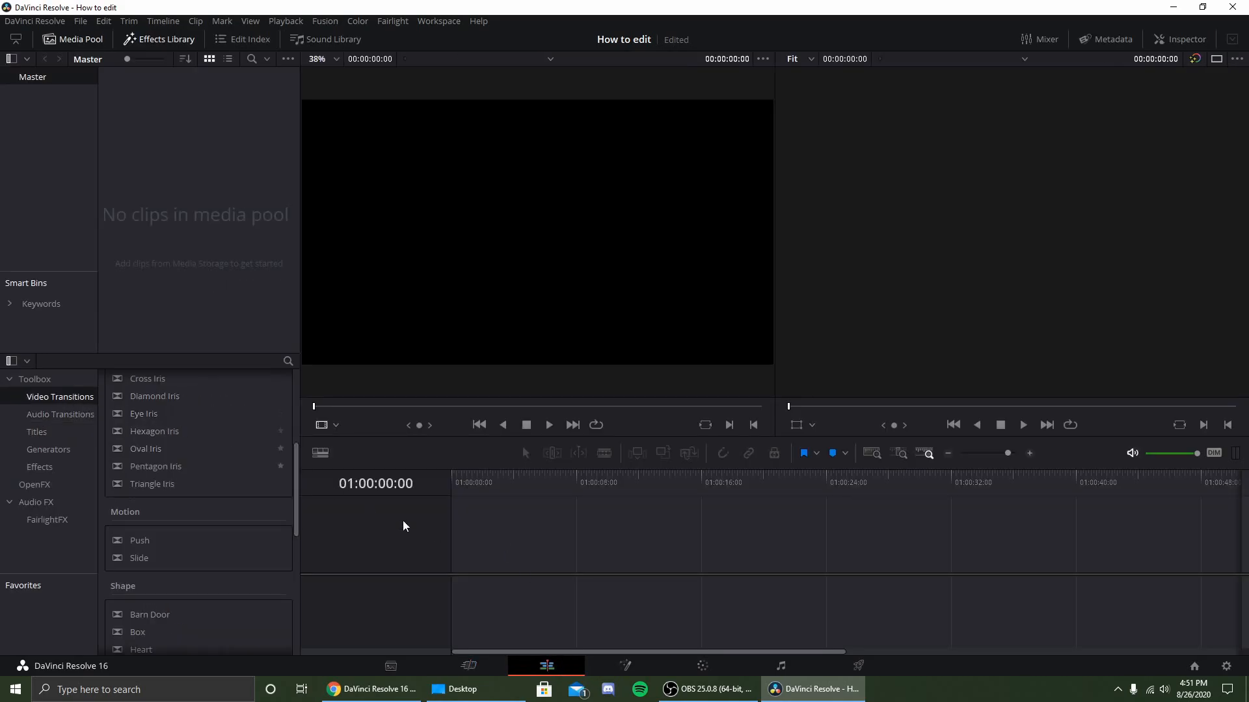
{"action": "scroll", "coordinate": [195, 423], "scroll_direction": "up", "scroll_amount": 5}
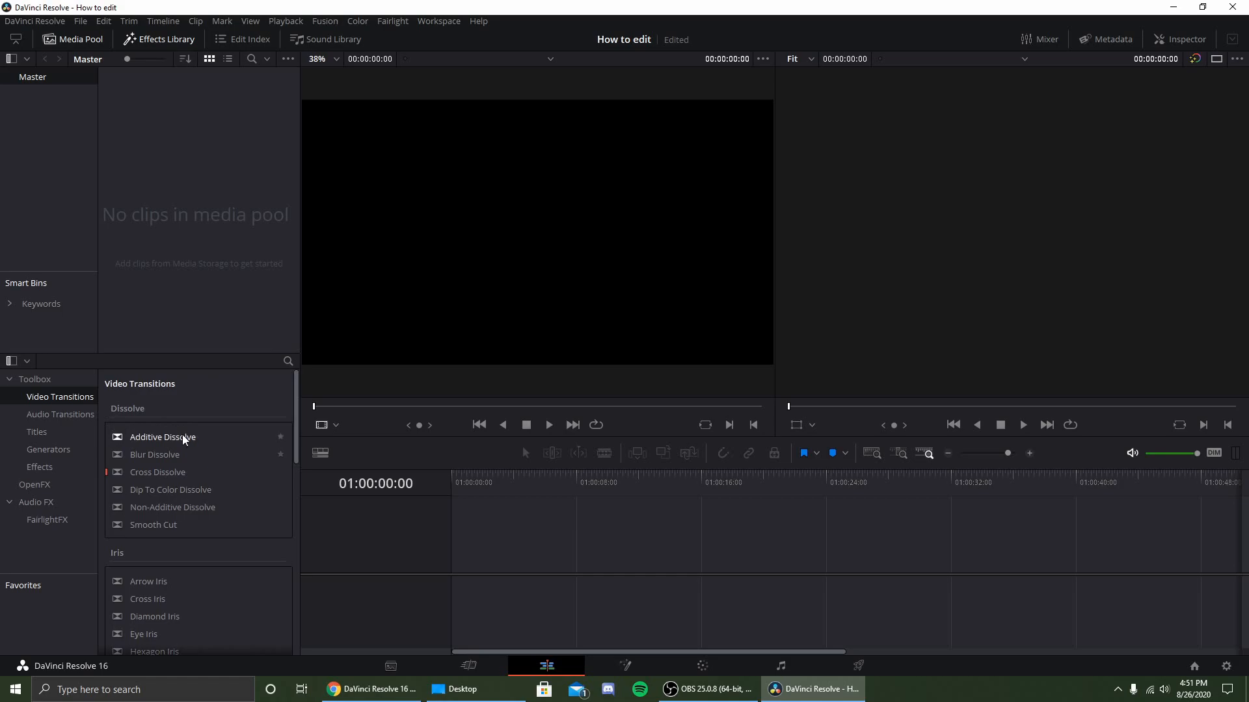
{"action": "left_click", "coordinate": [46, 417]}
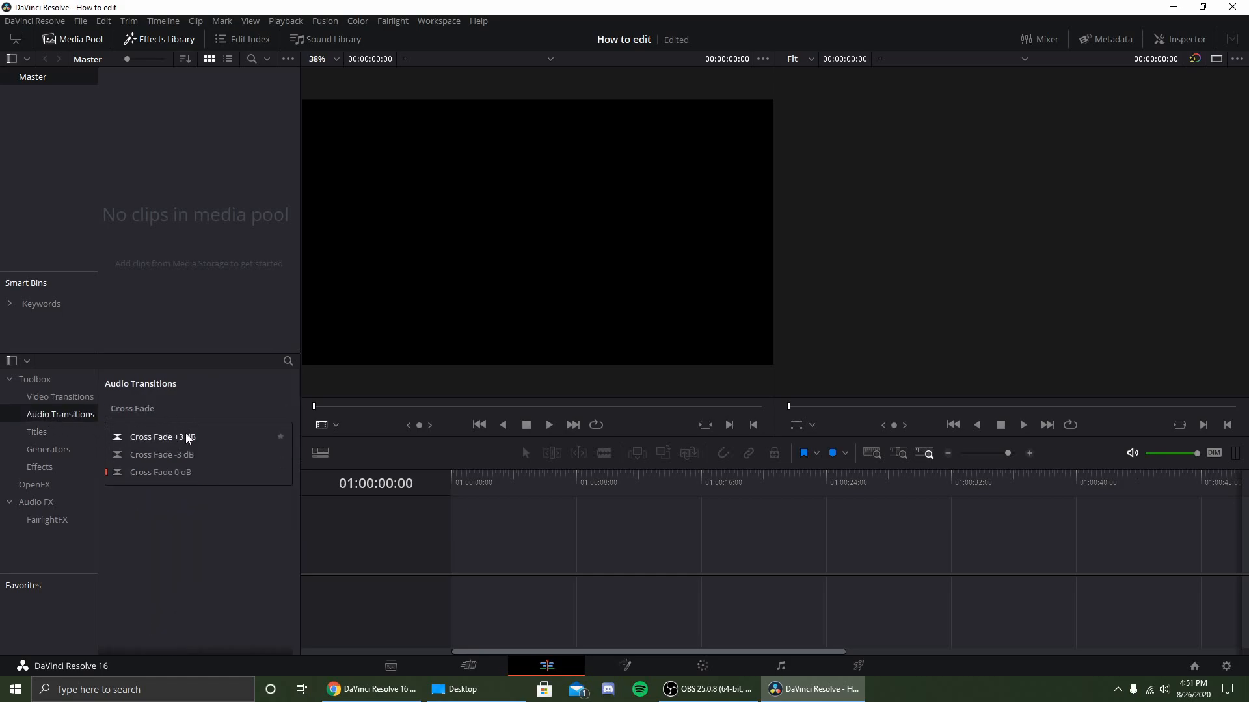
{"action": "left_click", "coordinate": [49, 434]}
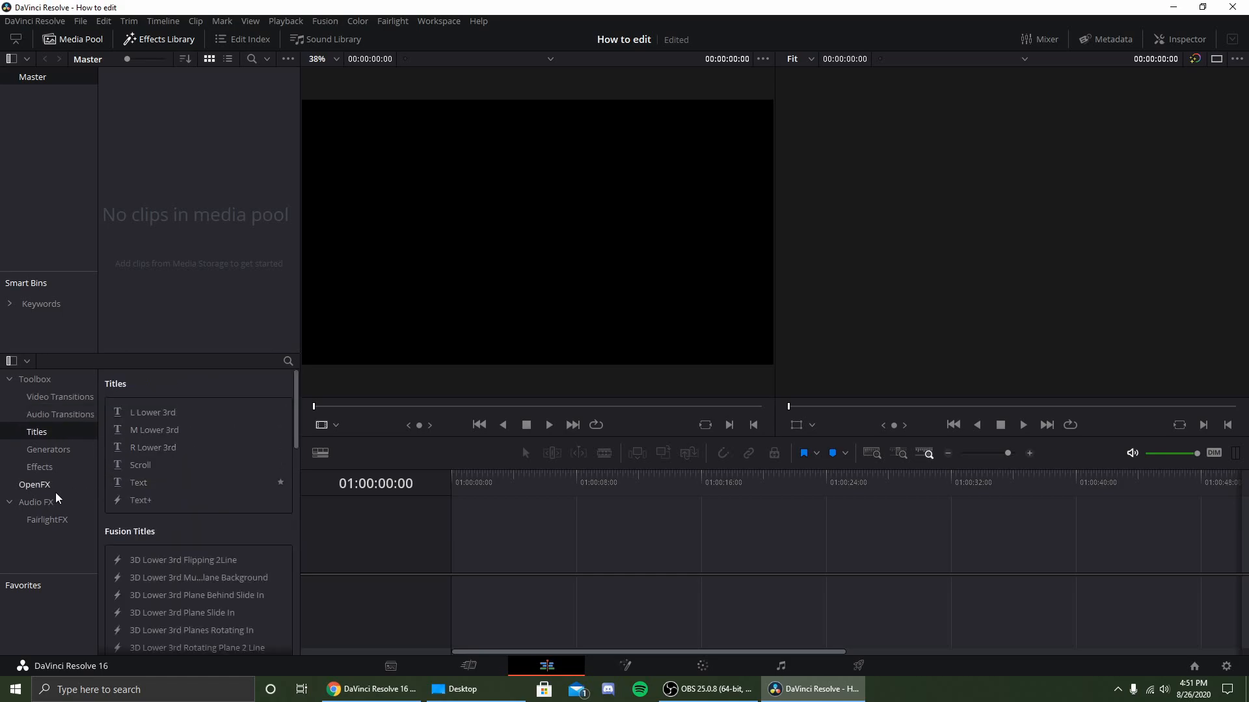
{"action": "left_click", "coordinate": [84, 401]}
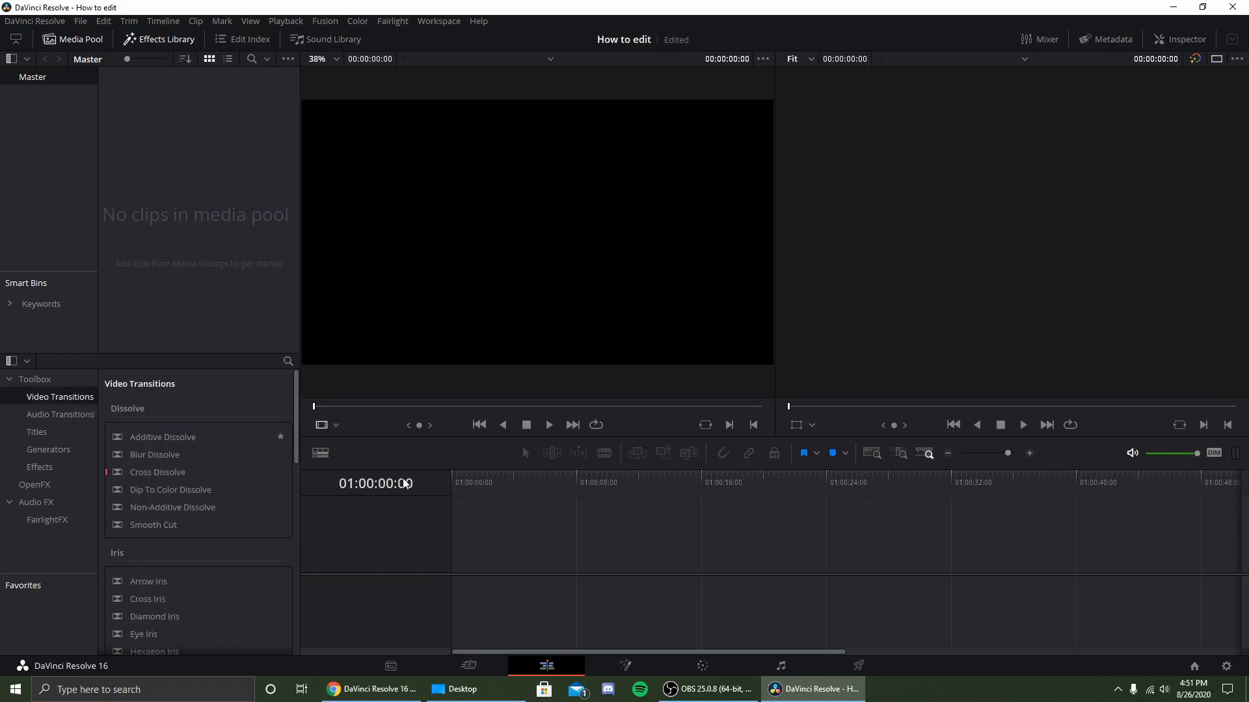
Step: Switch to the Fusion page and examine the node options and tools available for the empty node area
{"action": "left_click", "coordinate": [642, 669]}
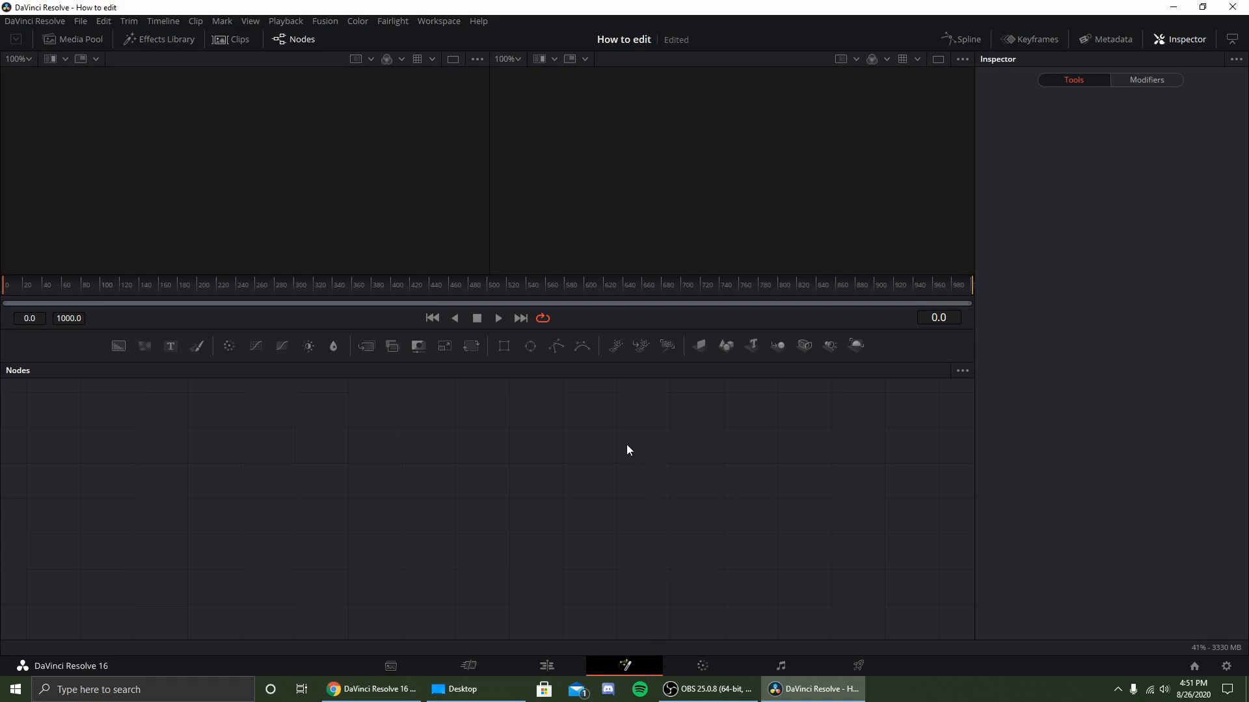
{"action": "right_click", "coordinate": [627, 463]}
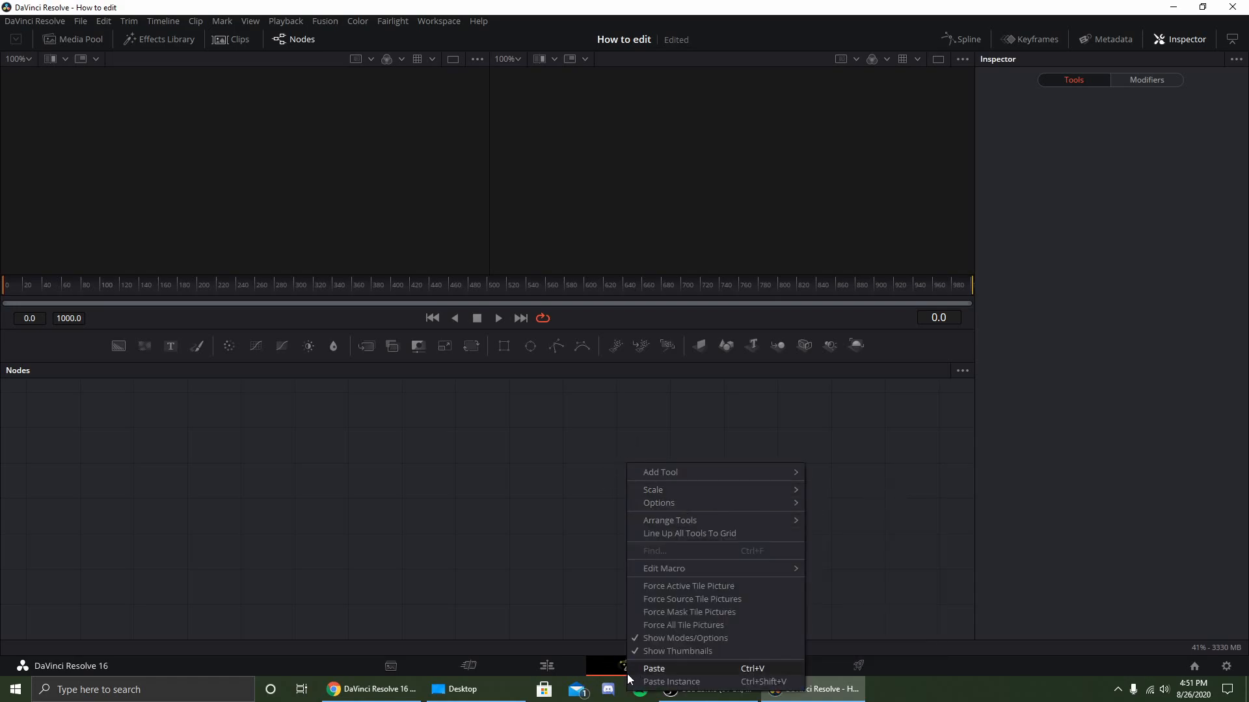
{"action": "left_click", "coordinate": [599, 398]}
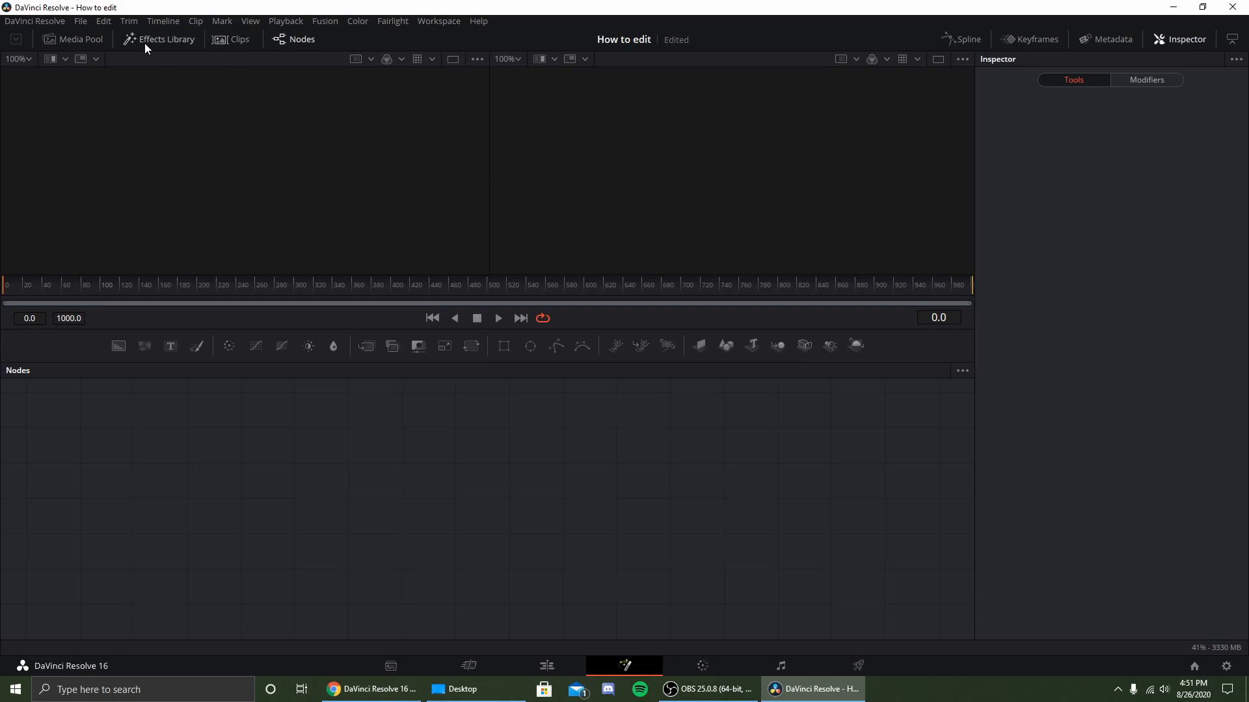
{"action": "right_click", "coordinate": [477, 485]}
{"action": "mouse_move", "coordinate": [561, 357]}
{"action": "mouse_move", "coordinate": [584, 292]}
{"action": "left_click", "coordinate": [317, 594]}
{"action": "right_click", "coordinate": [550, 423]}
{"action": "left_click", "coordinate": [869, 381]}
{"action": "left_click_drag", "start_coordinate": [752, 348], "coordinate": [691, 426]}
Step: View the Color, Fairlight and Deliver pages, look through the render settings, and return to the Cut page
{"action": "left_click", "coordinate": [703, 667]}
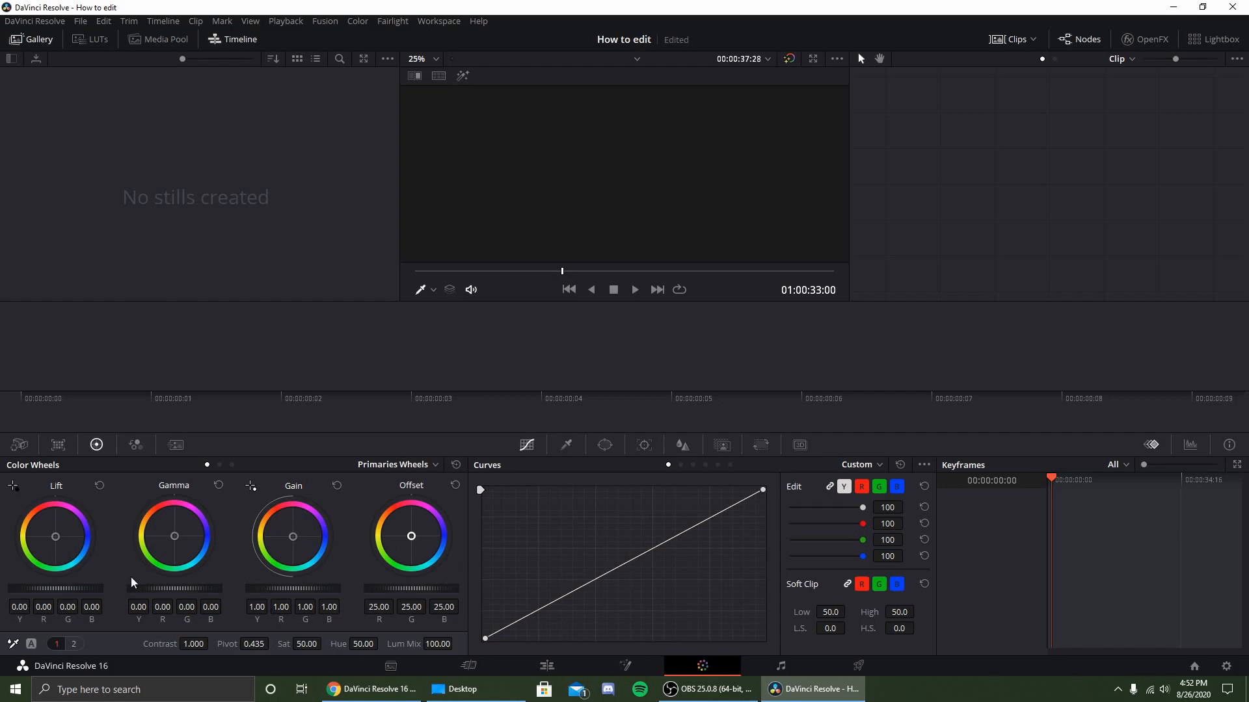
{"action": "left_click", "coordinate": [799, 672]}
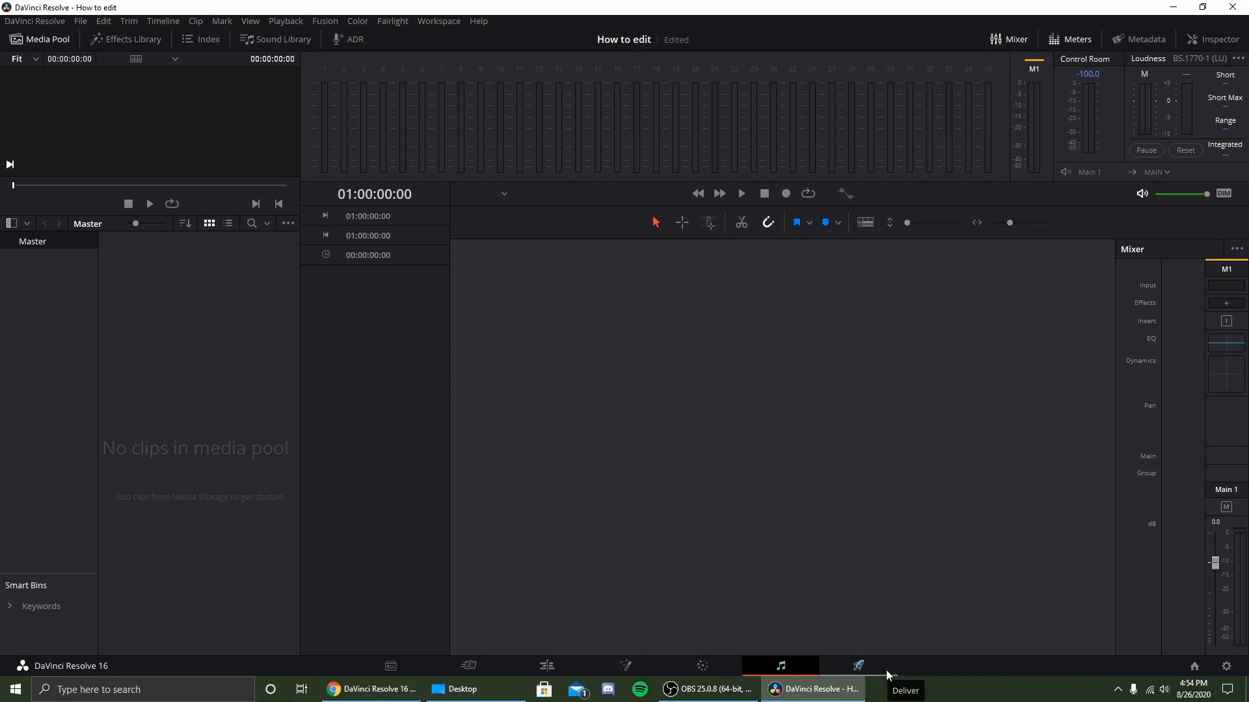
{"action": "left_click", "coordinate": [887, 673]}
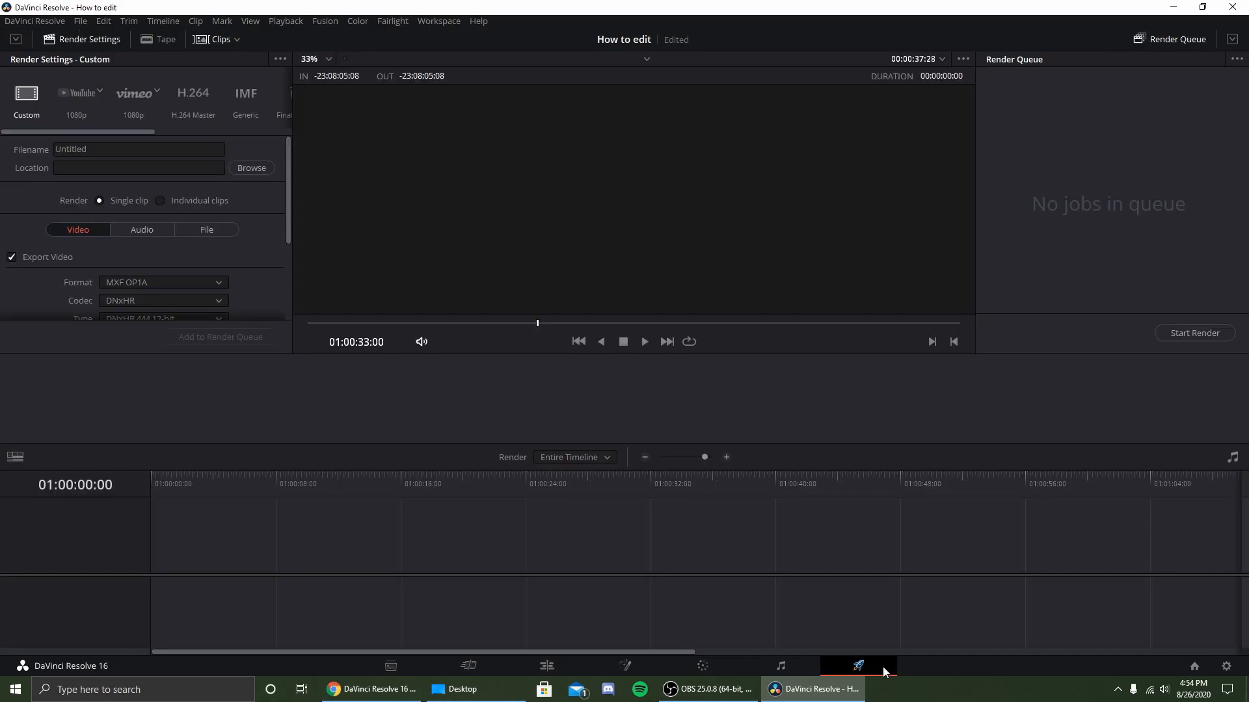
{"action": "scroll", "coordinate": [229, 258], "scroll_direction": "down", "scroll_amount": 5}
{"action": "scroll", "coordinate": [229, 257], "scroll_direction": "up", "scroll_amount": 5}
{"action": "left_click", "coordinate": [500, 664]}
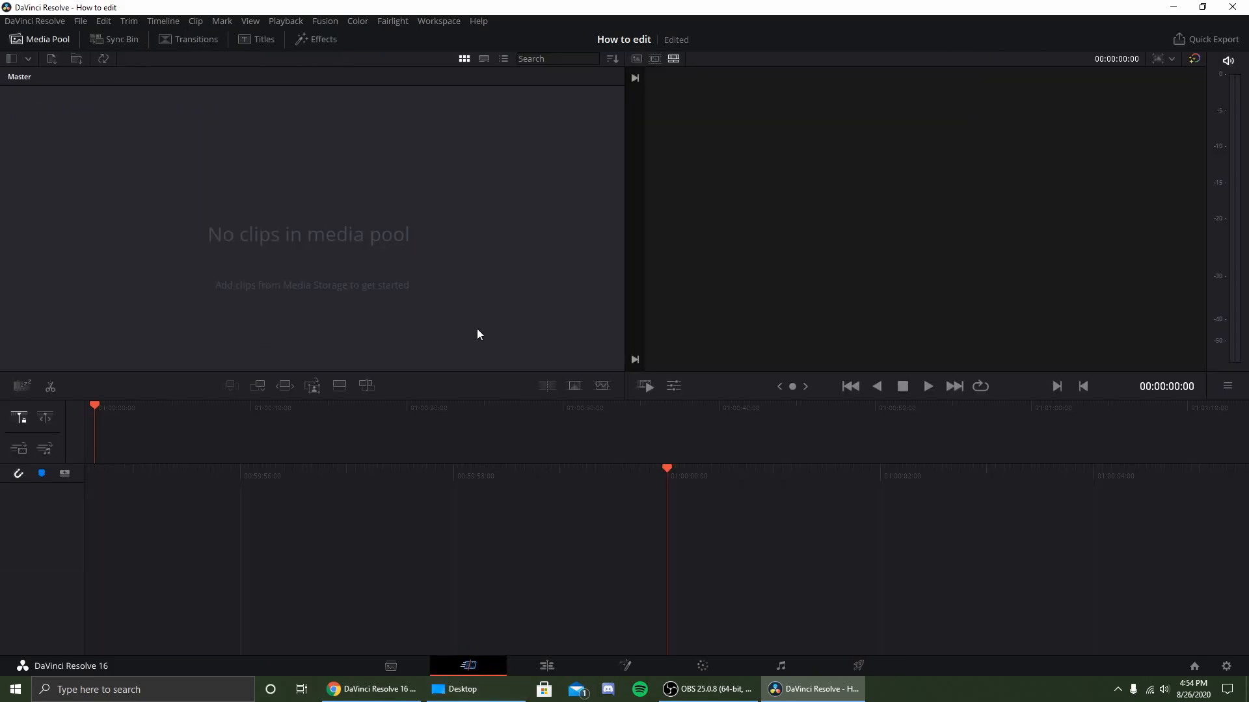
Step: Set the playback proxy mode to Quarter Resolution
{"action": "left_click", "coordinate": [286, 22]}
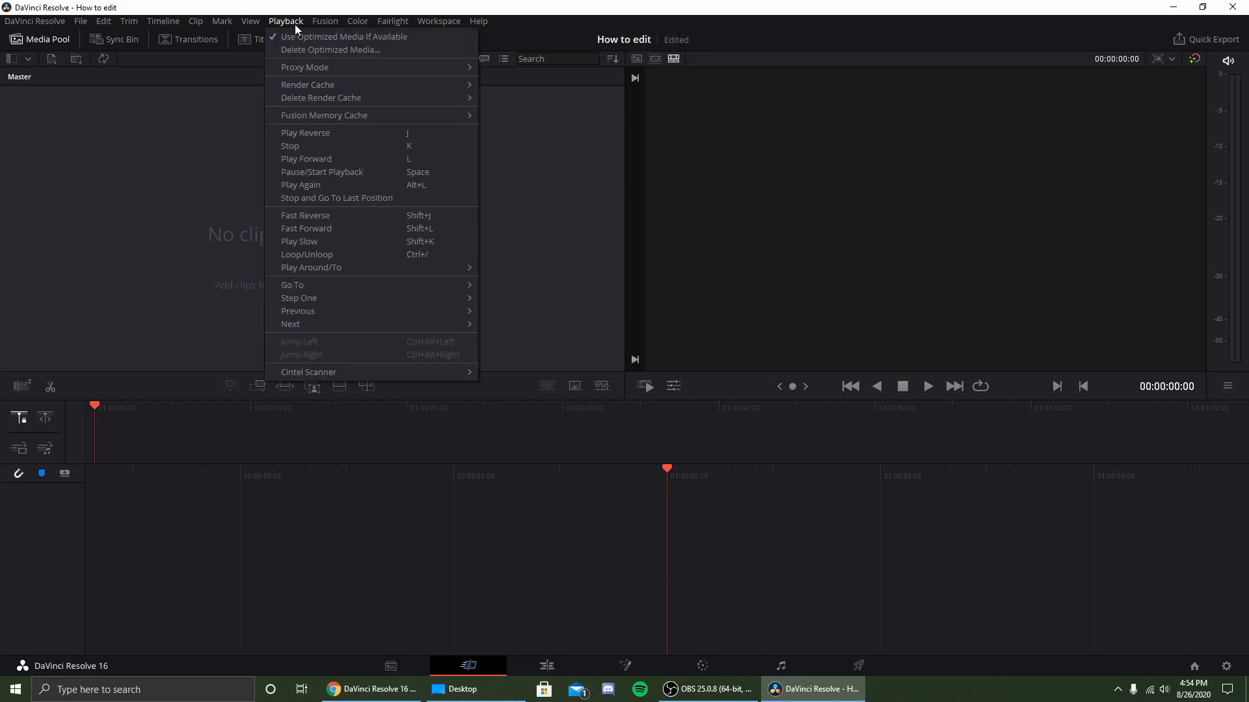
{"action": "mouse_move", "coordinate": [349, 64]}
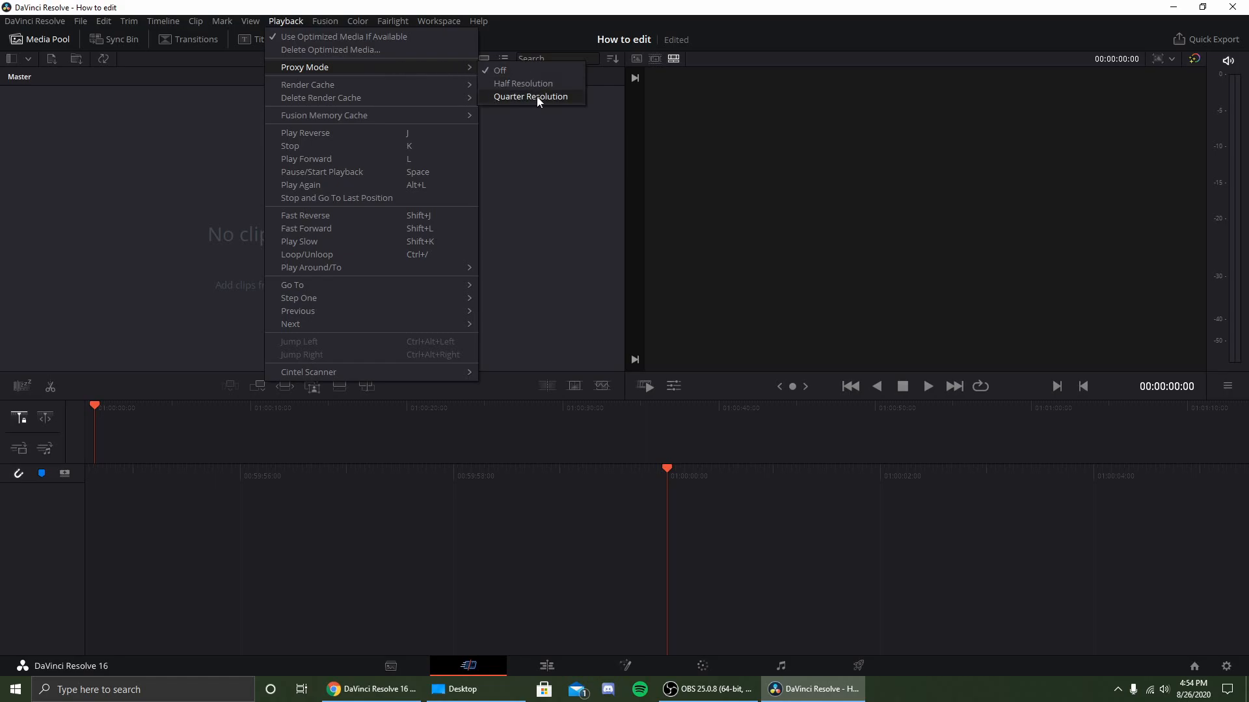
{"action": "left_click", "coordinate": [567, 96]}
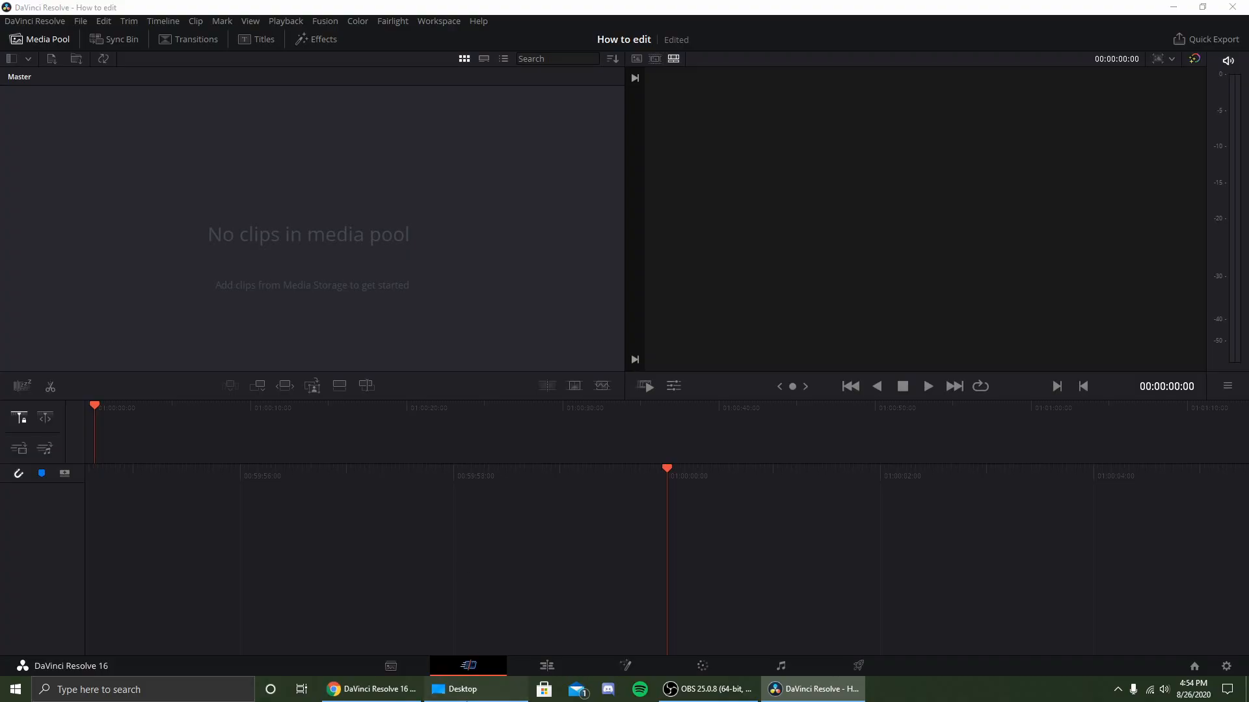
Step: Add Raw Footage.mp4 from the Desktop folder to the timeline, change the timeline frame rate to match the clip, and close File Explorer
{"action": "left_click", "coordinate": [467, 698]}
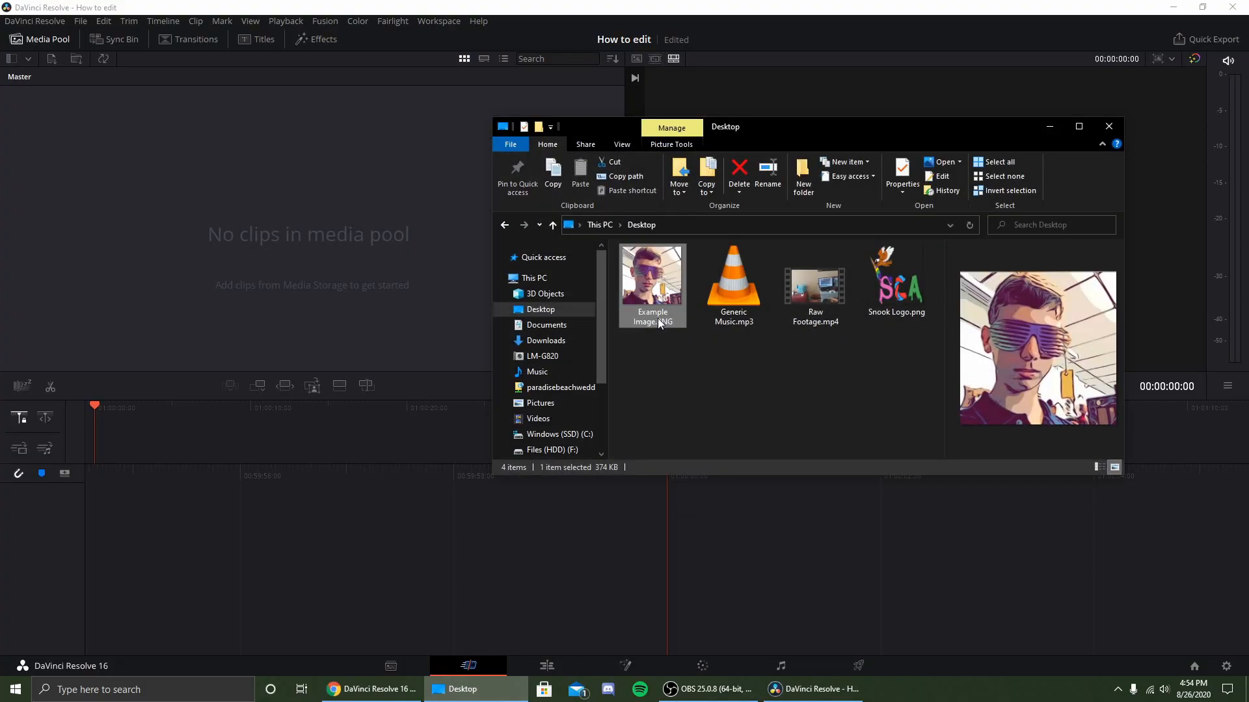
{"action": "left_click", "coordinate": [820, 280]}
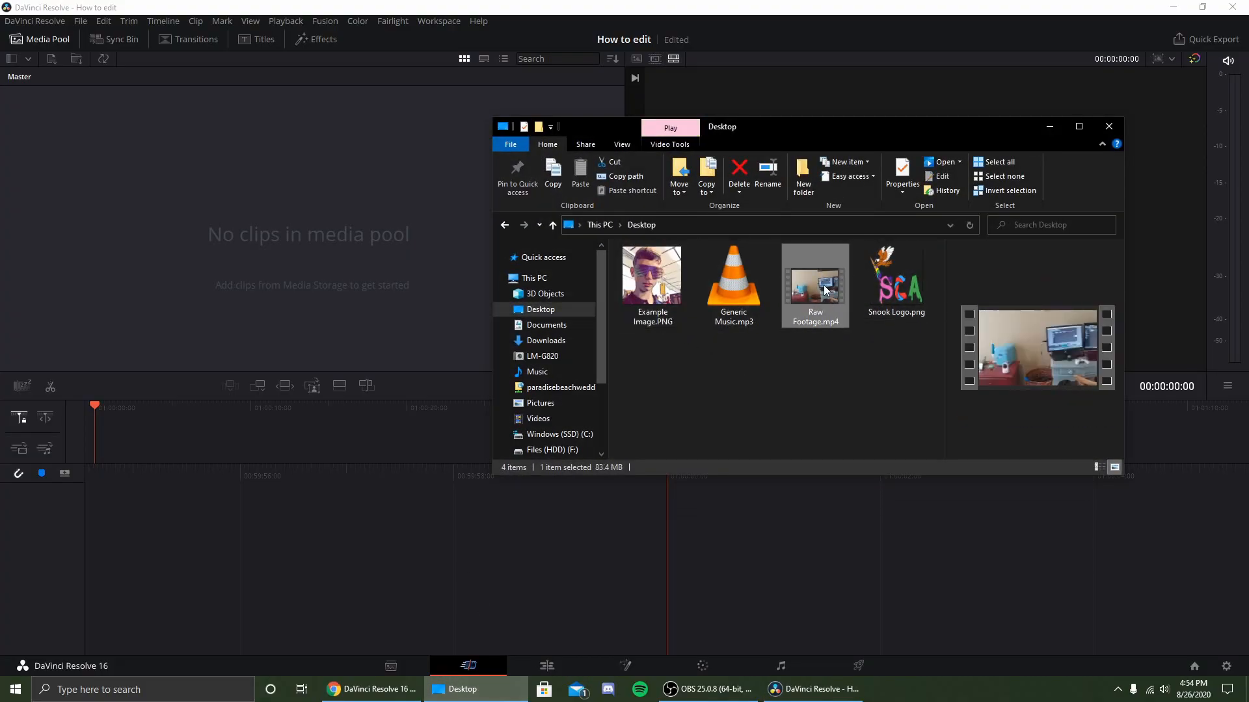
{"action": "left_click_drag", "start_coordinate": [820, 273], "coordinate": [700, 592]}
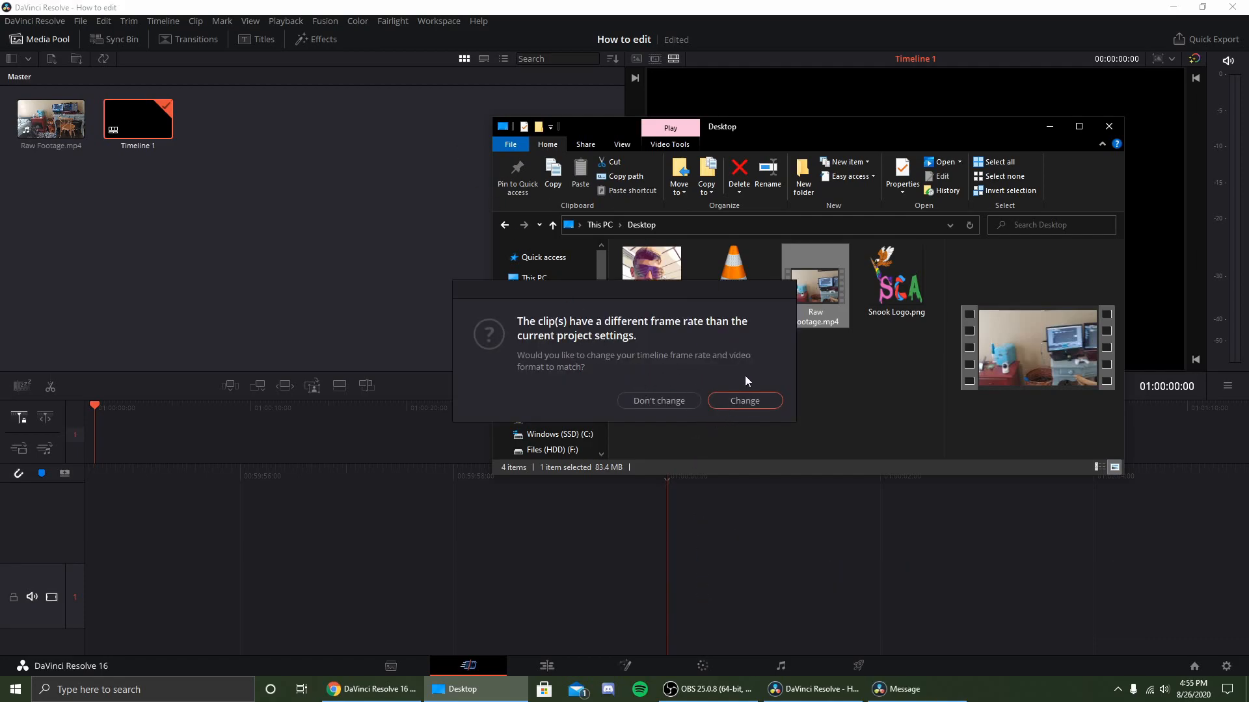
{"action": "left_click", "coordinate": [768, 403]}
{"action": "left_click", "coordinate": [1056, 129]}
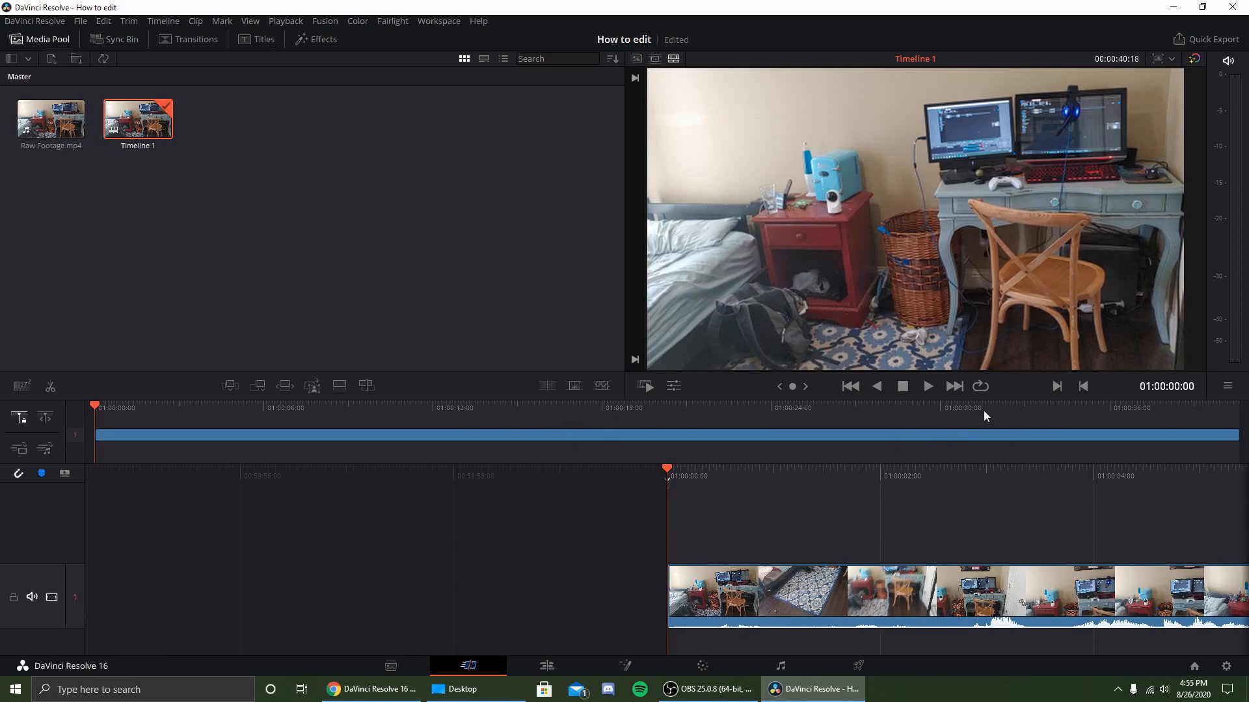
Step: Play and scrub through the raw footage on the timeline, and return the playhead to the start
{"action": "left_click", "coordinate": [927, 385]}
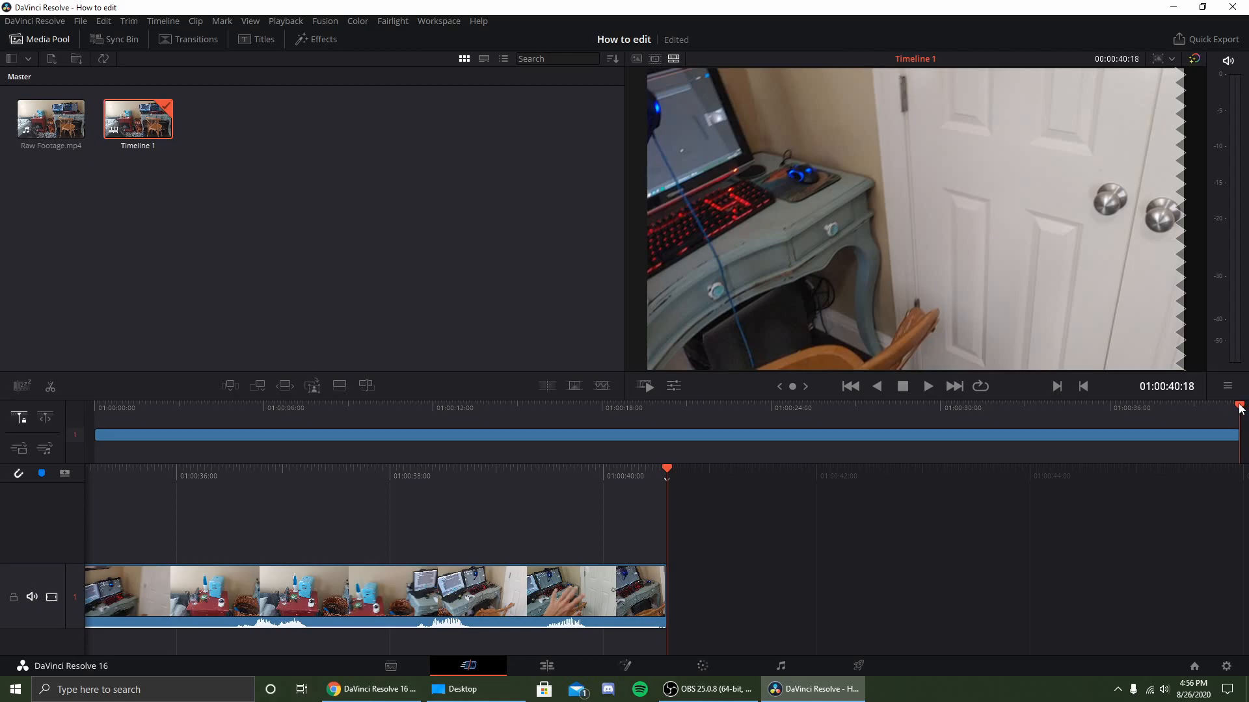
{"action": "left_click_drag", "start_coordinate": [419, 480], "coordinate": [895, 499]}
{"action": "left_click_drag", "start_coordinate": [528, 489], "coordinate": [943, 485]}
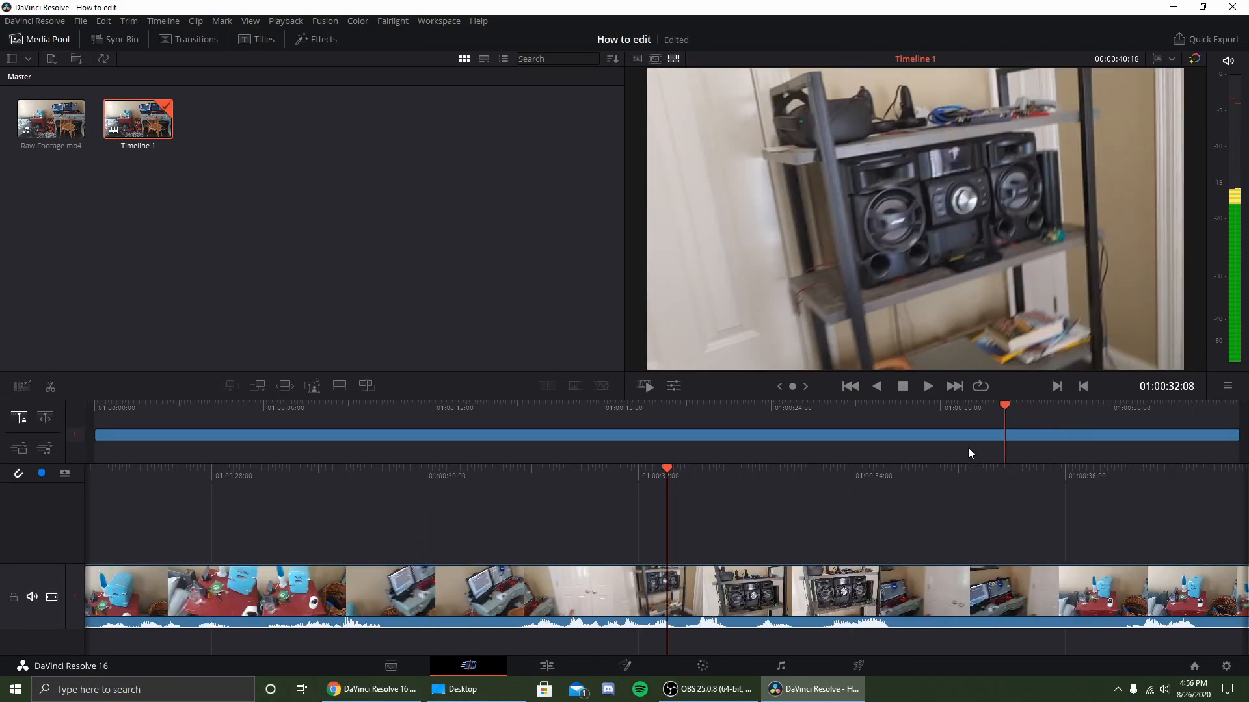
{"action": "left_click_drag", "start_coordinate": [1005, 405], "coordinate": [56, 439]}
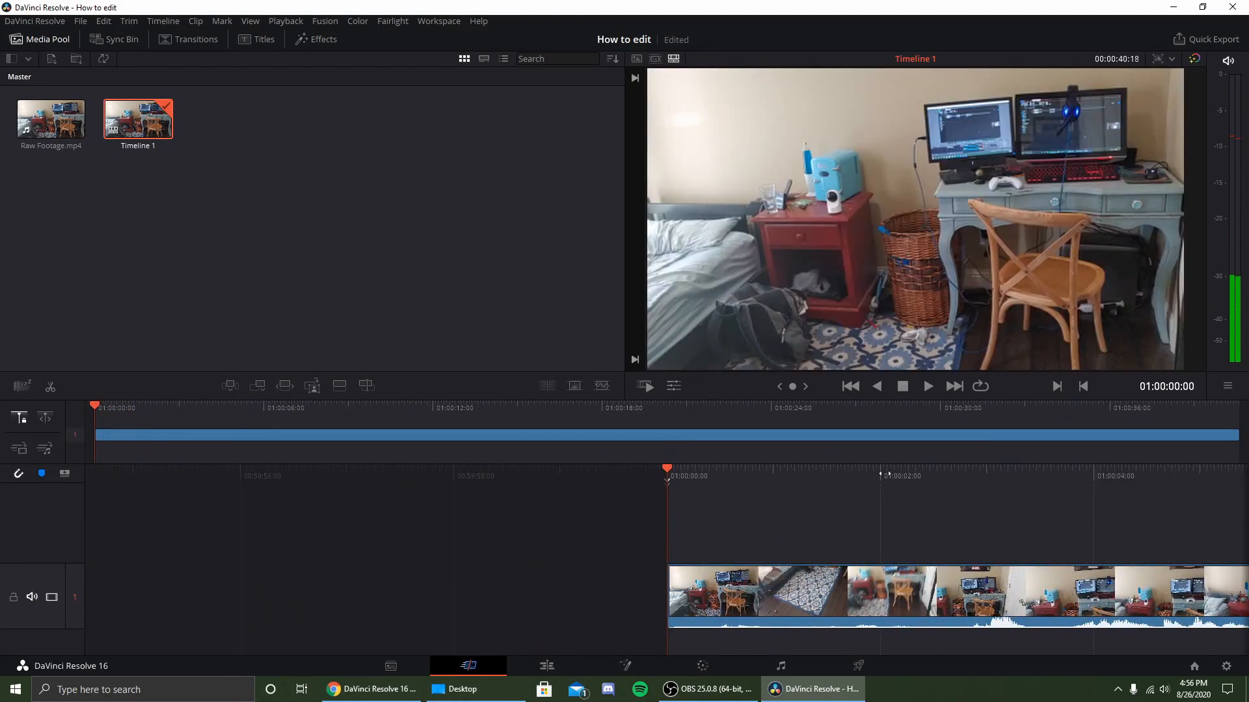
Step: Locate the end of the unwanted opening and split the clip at 01:00:02:25
{"action": "left_click", "coordinate": [930, 385]}
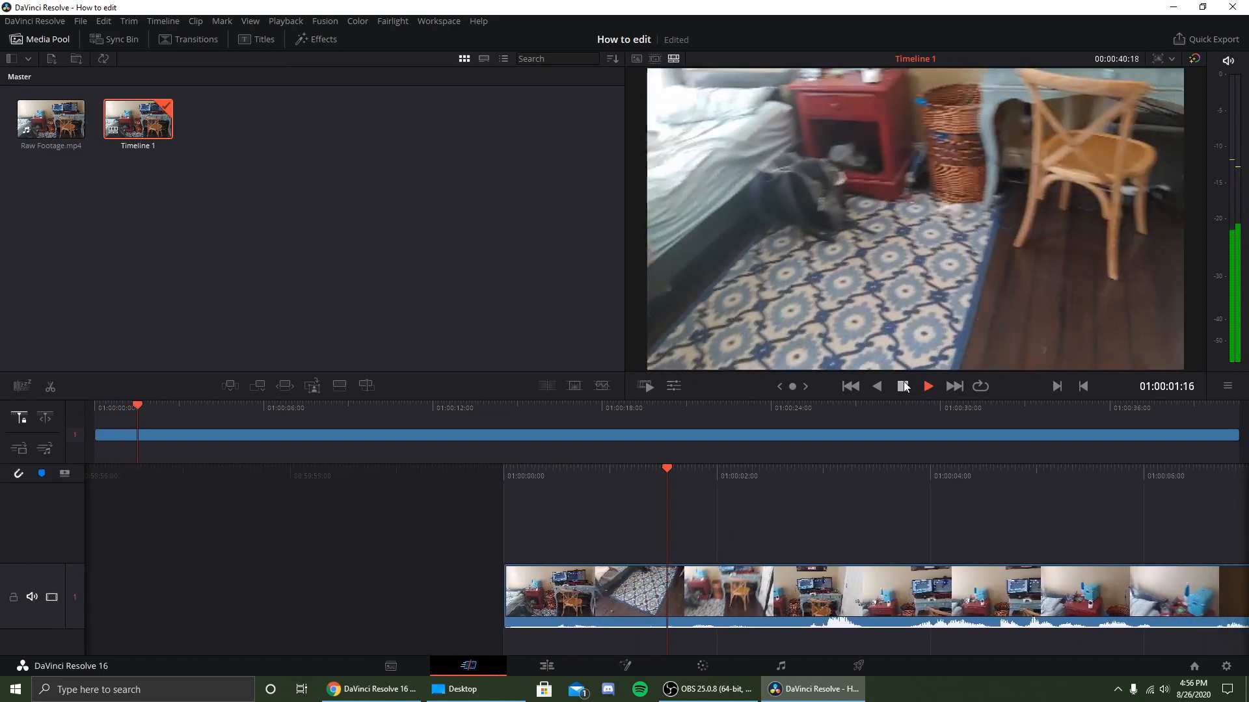
{"action": "left_click", "coordinate": [903, 386]}
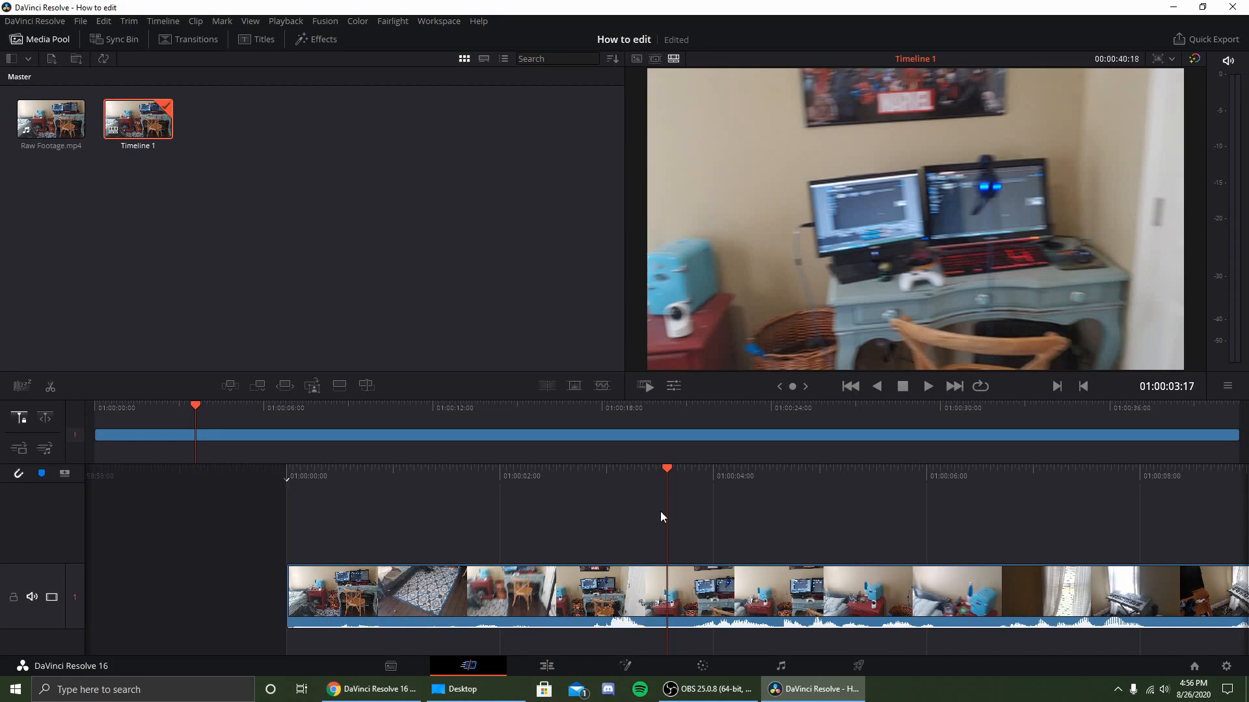
{"action": "left_click_drag", "start_coordinate": [685, 478], "coordinate": [761, 498]}
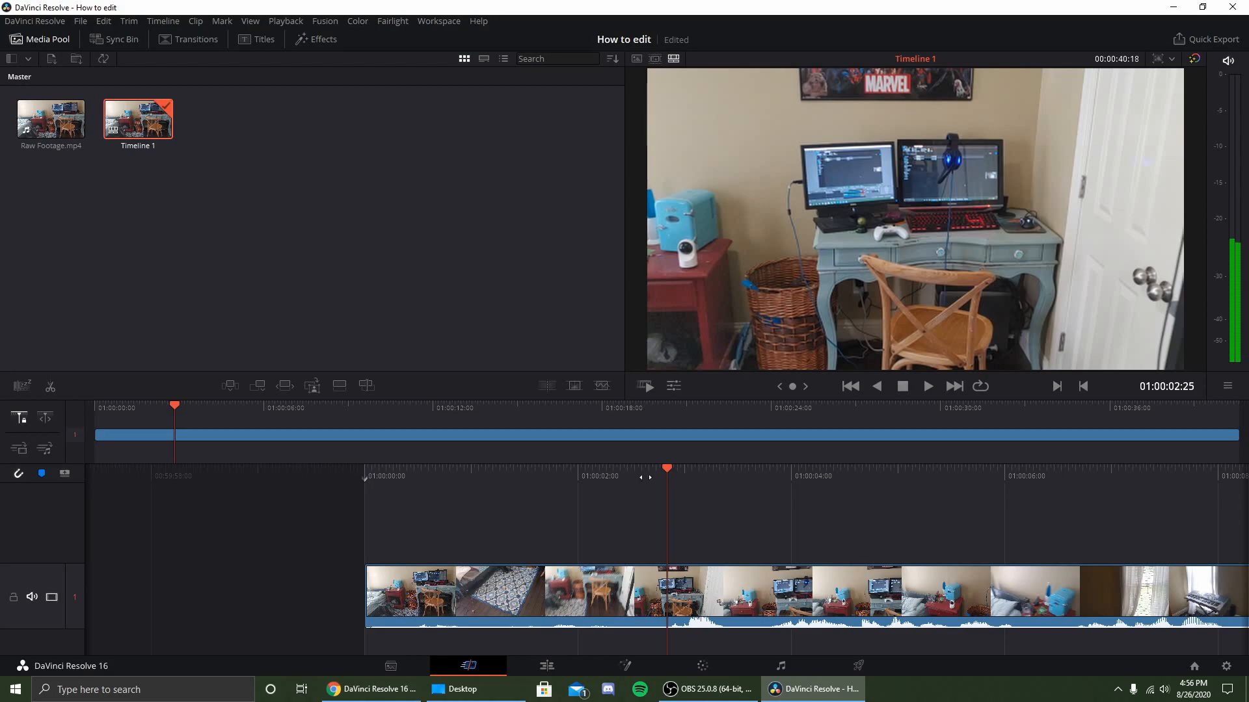
{"action": "left_click", "coordinate": [670, 596]}
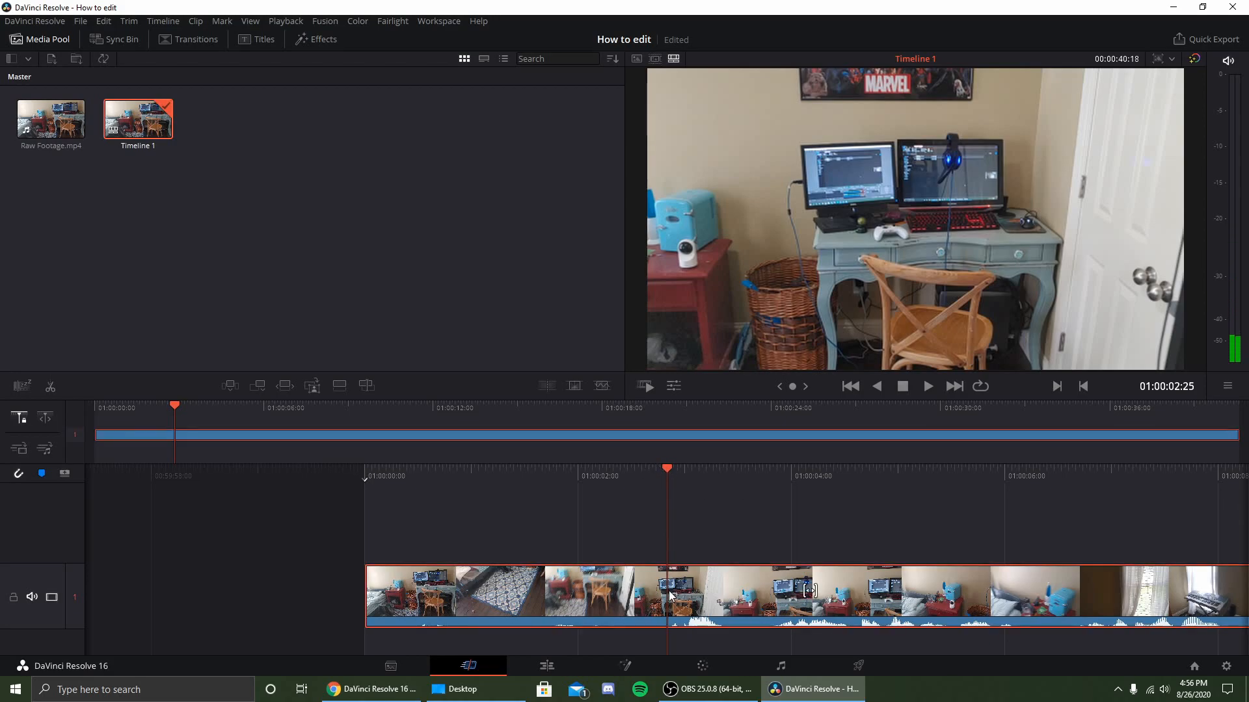
{"action": "right_click", "coordinate": [668, 595]}
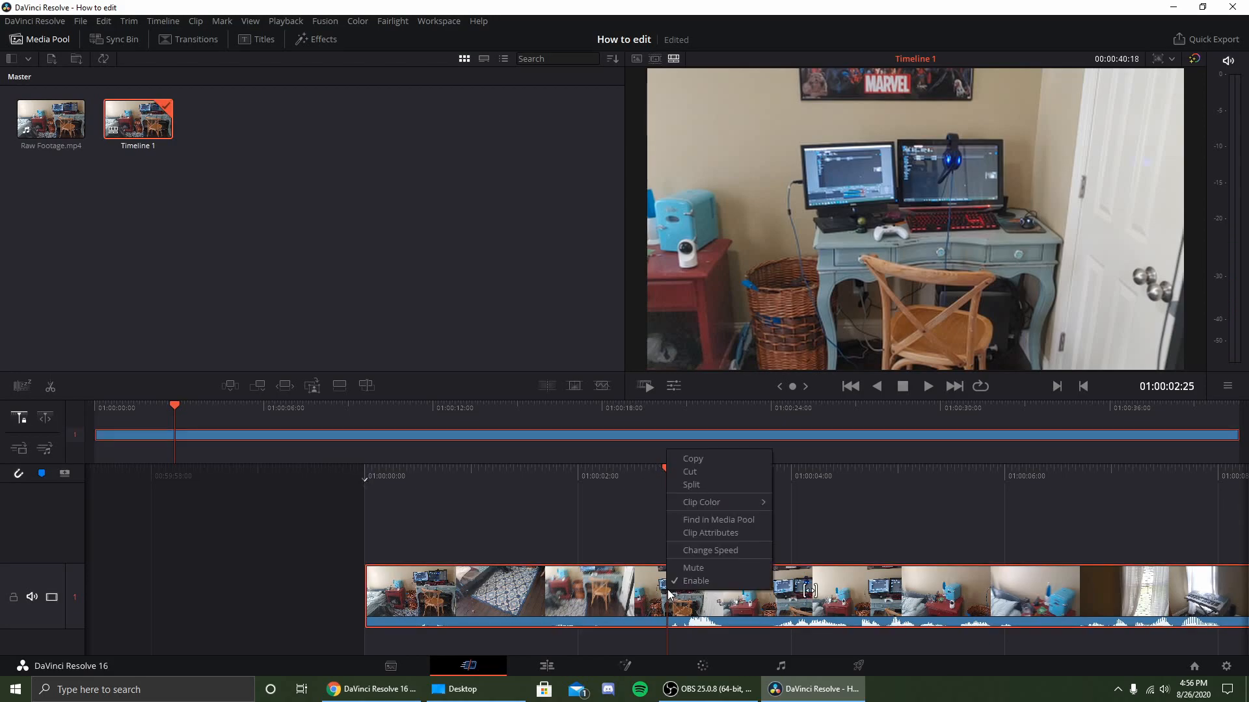
{"action": "left_click", "coordinate": [690, 484]}
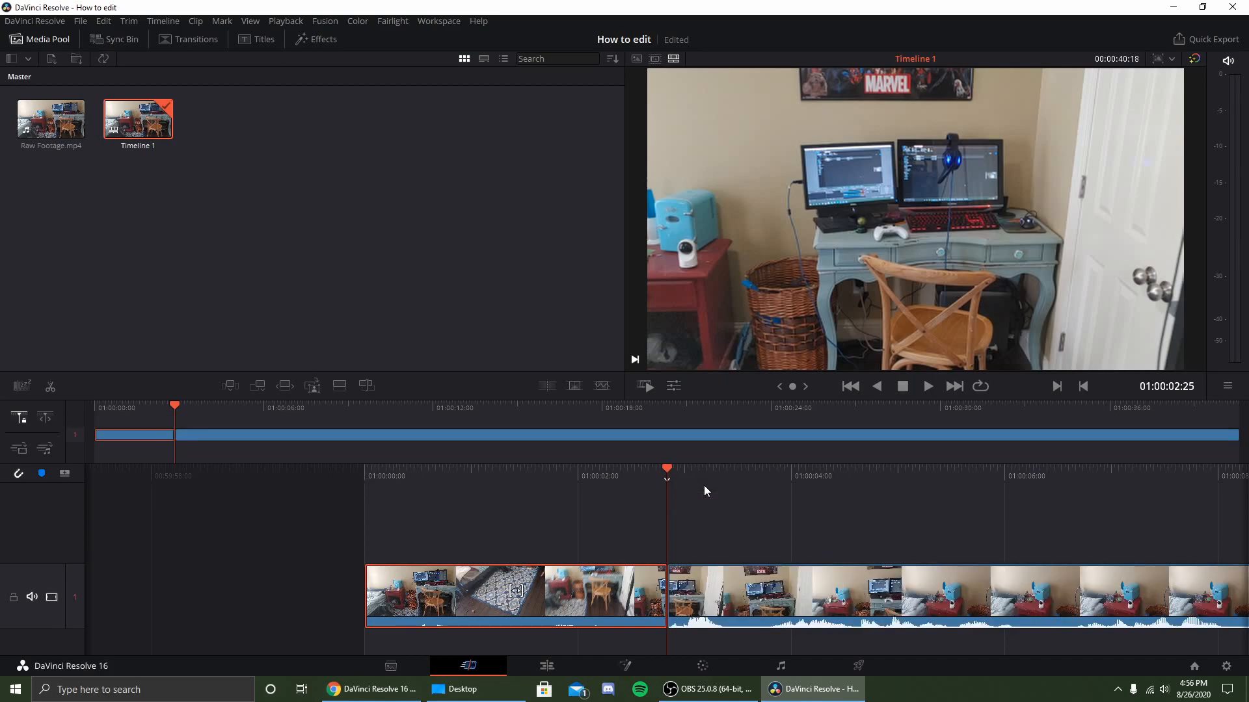
Step: Play the footage from the start across the split to review both segments
{"action": "key", "text": "space"}
{"action": "left_click", "coordinate": [591, 559]}
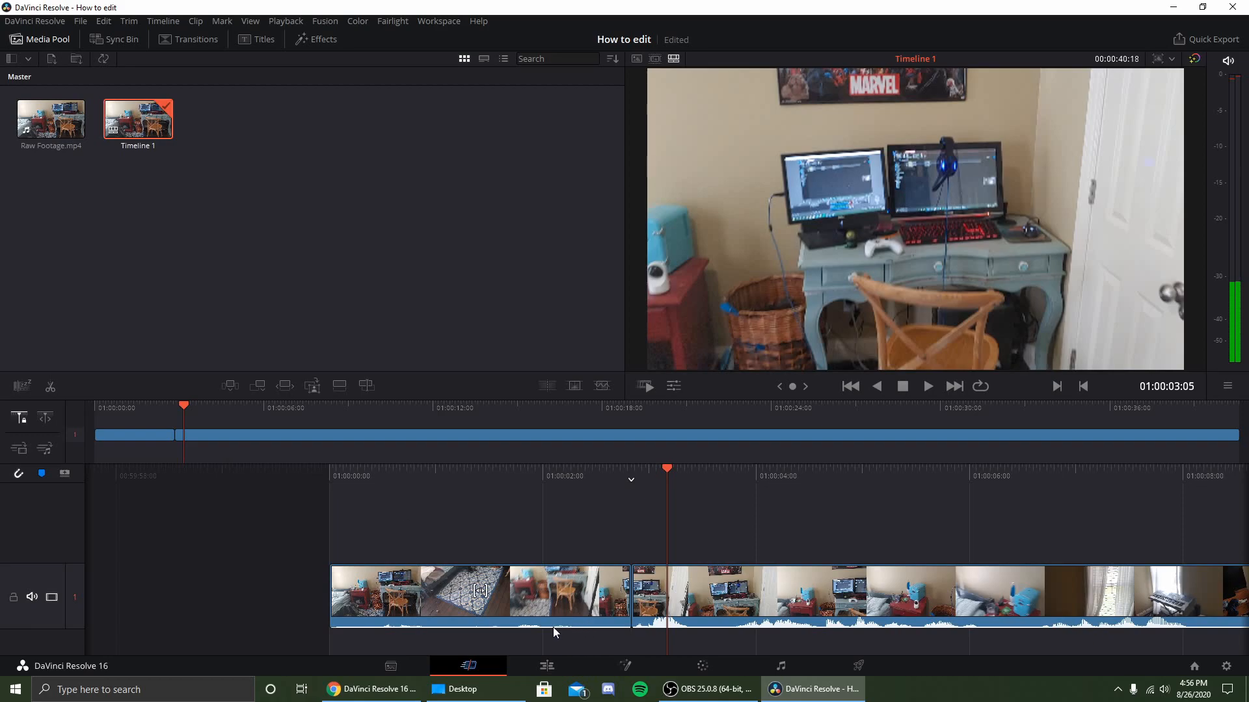
{"action": "left_click_drag", "start_coordinate": [723, 477], "coordinate": [1028, 480]}
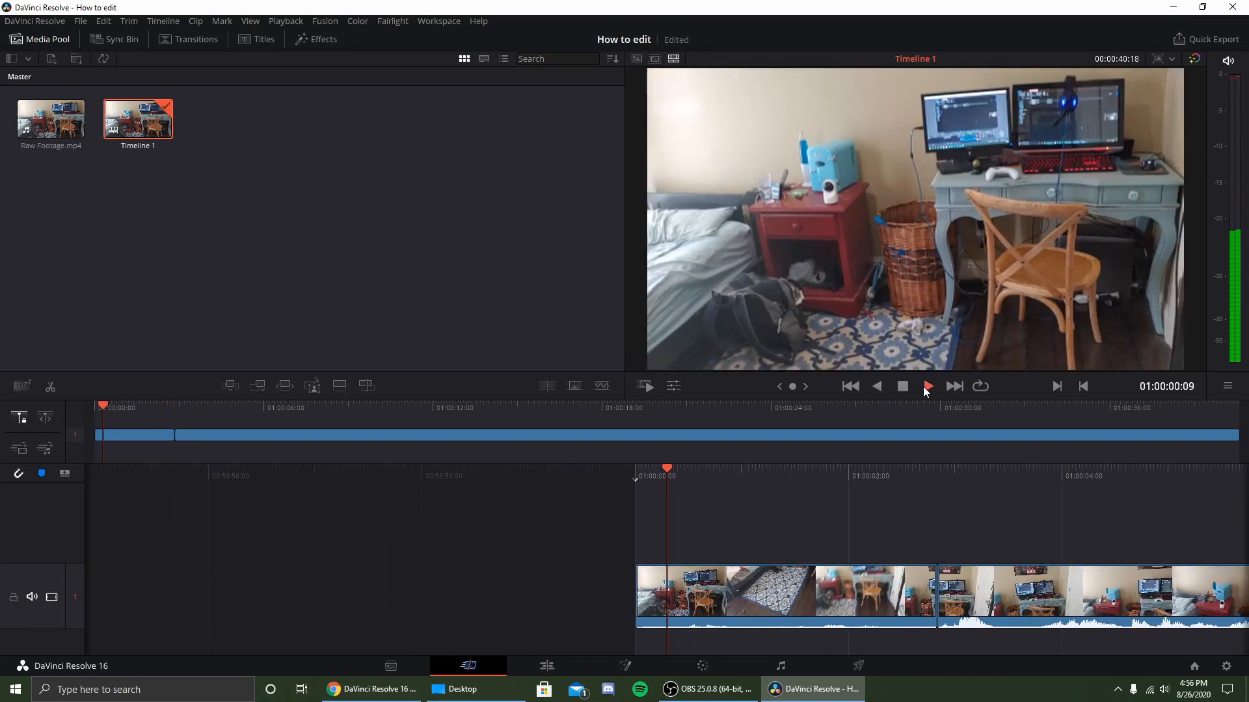
{"action": "left_click", "coordinate": [926, 385]}
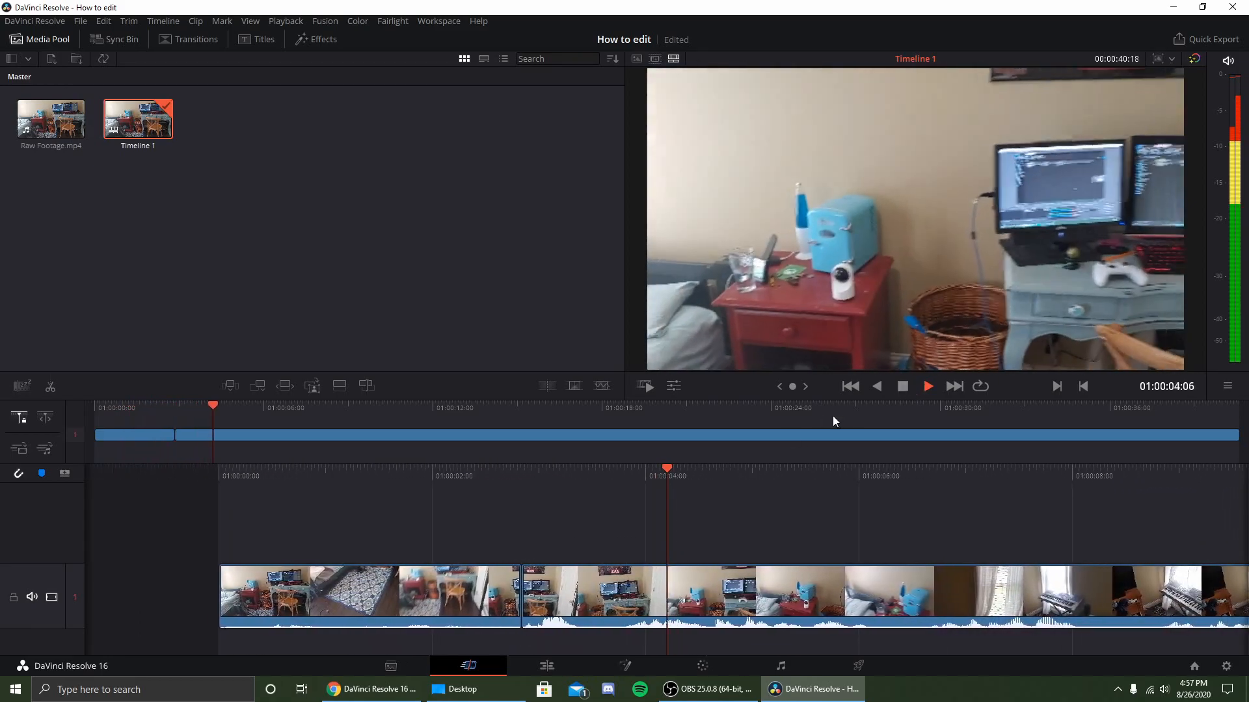
{"action": "left_click", "coordinate": [901, 387]}
Step: Cut the opening segment out of the timeline, and undo the cut
{"action": "left_click", "coordinate": [401, 607]}
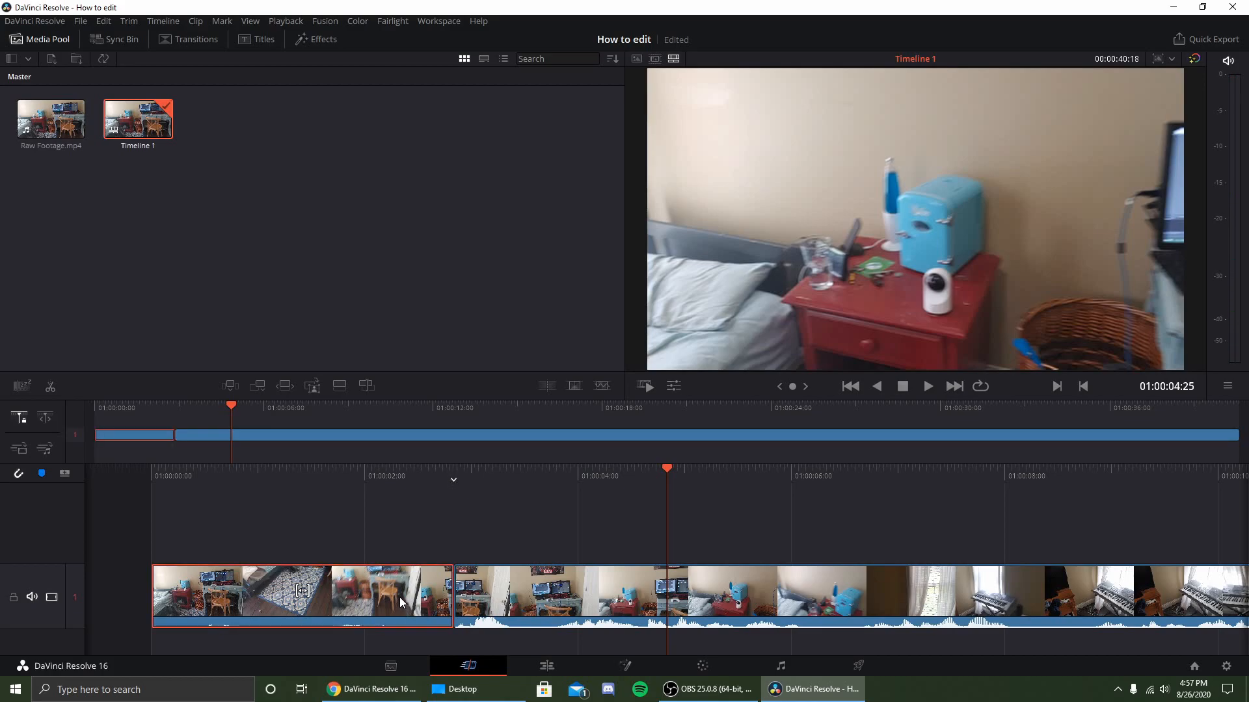
{"action": "right_click", "coordinate": [401, 602]}
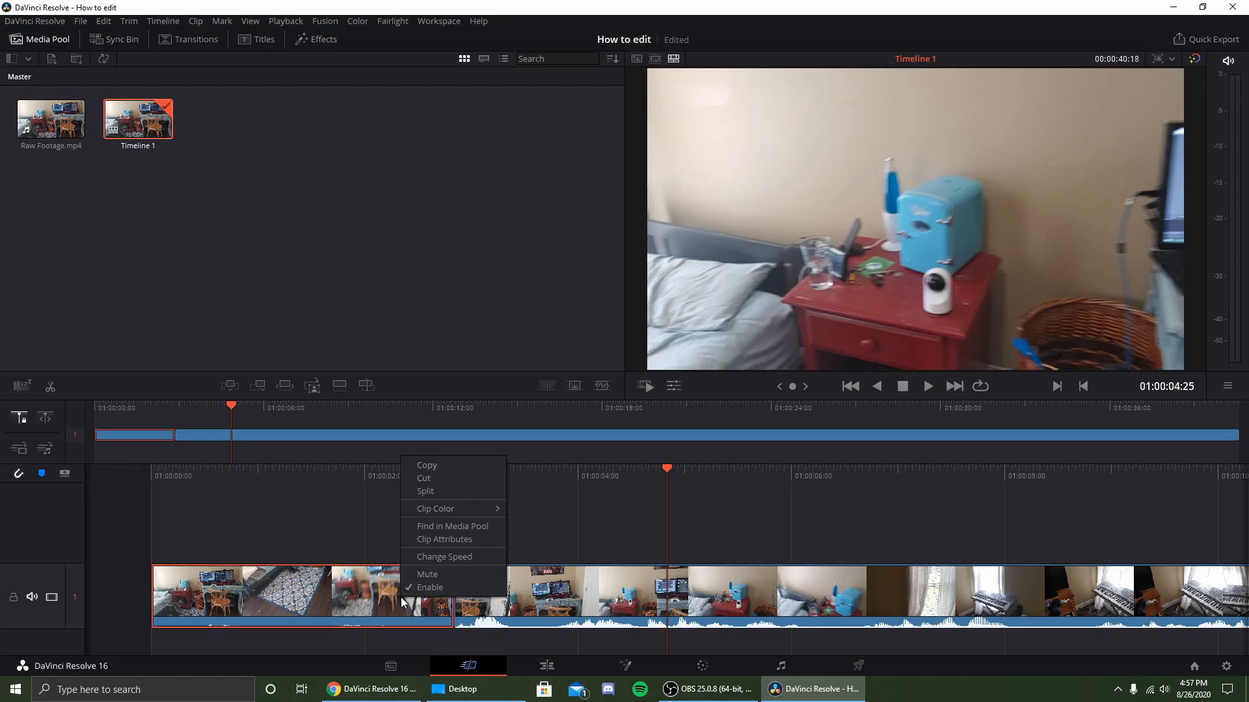
{"action": "left_click", "coordinate": [462, 483]}
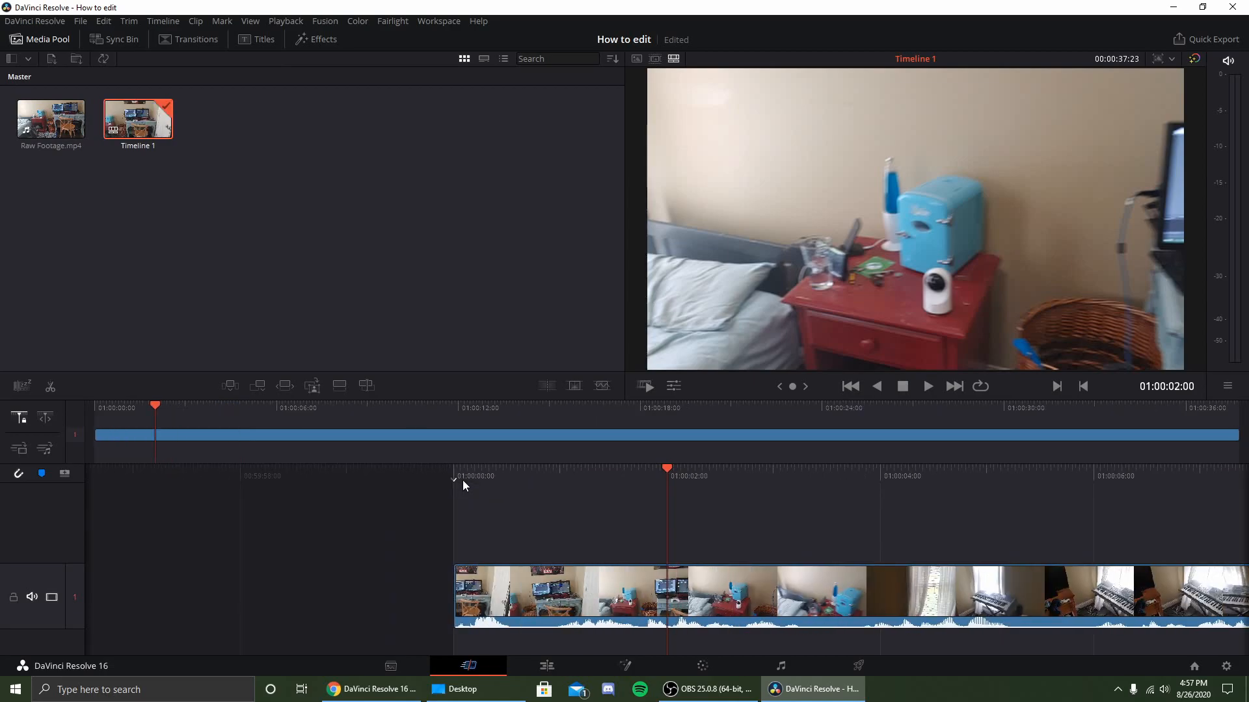
{"action": "left_click", "coordinate": [104, 26]}
{"action": "left_click", "coordinate": [446, 171]}
{"action": "key", "text": "ctrl+z"}
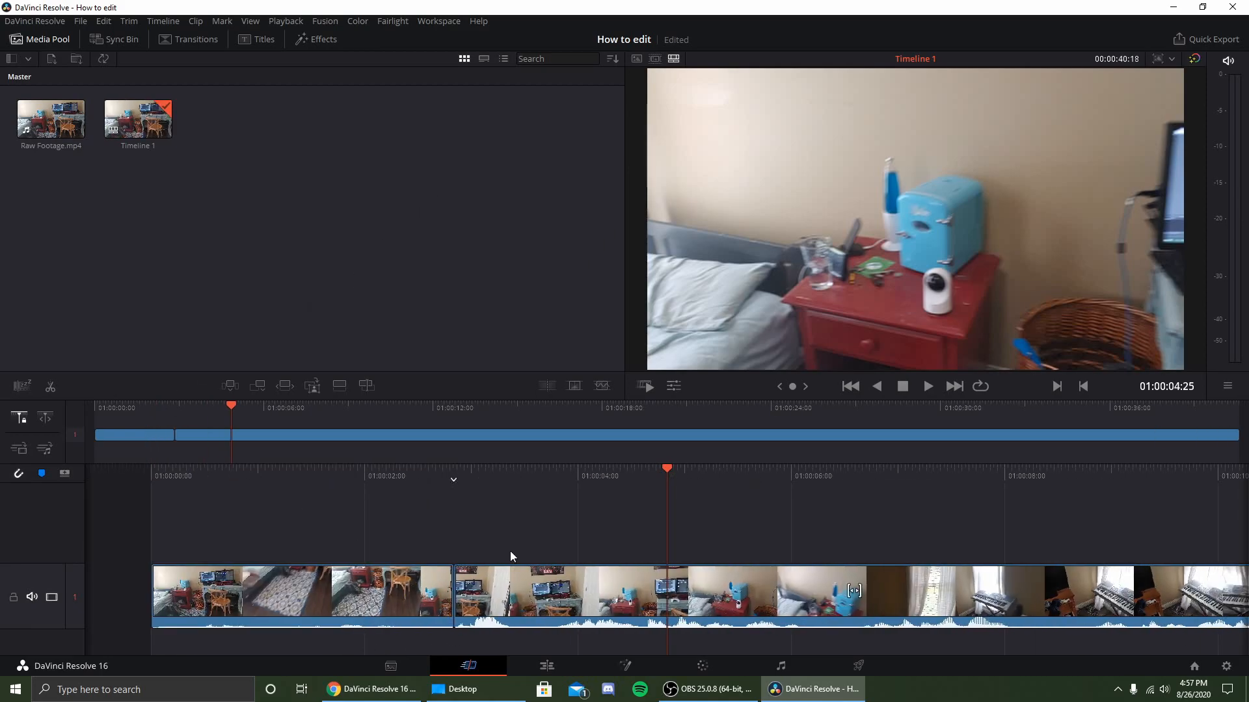
Step: Delete the short opening segment ahead of the split point from the timeline
{"action": "left_click", "coordinate": [420, 597]}
{"action": "right_click", "coordinate": [420, 596]}
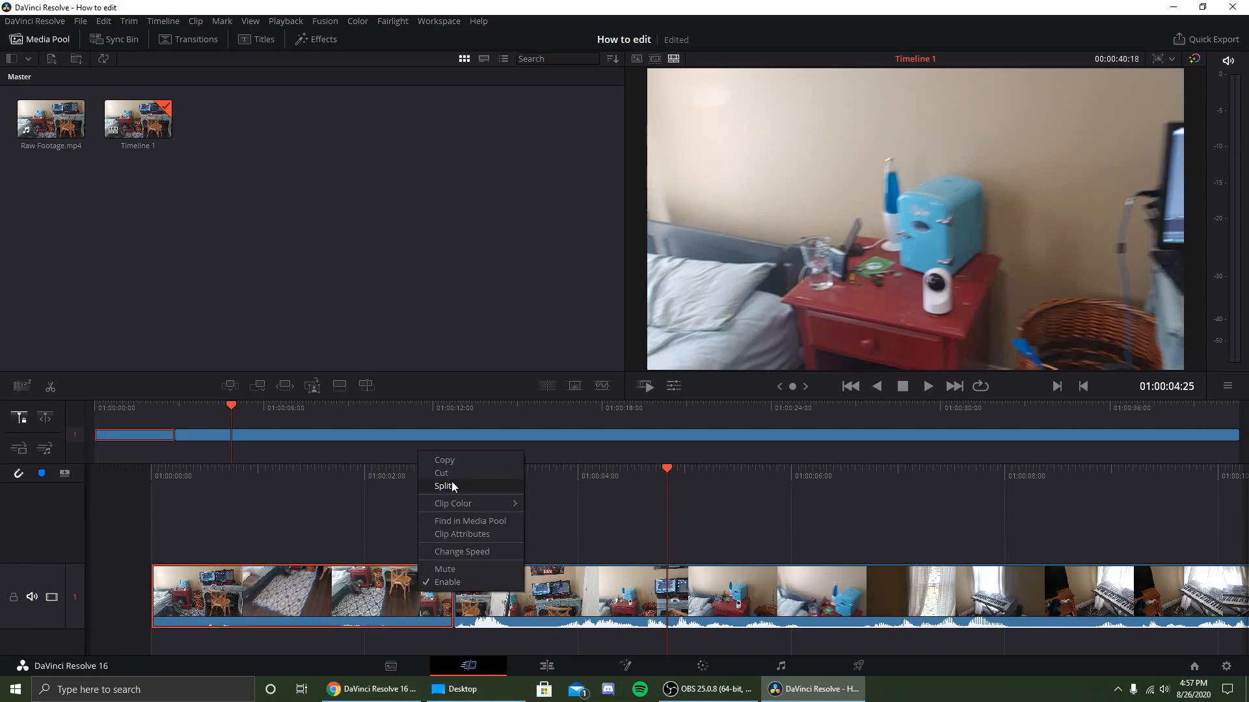
{"action": "left_click", "coordinate": [367, 520]}
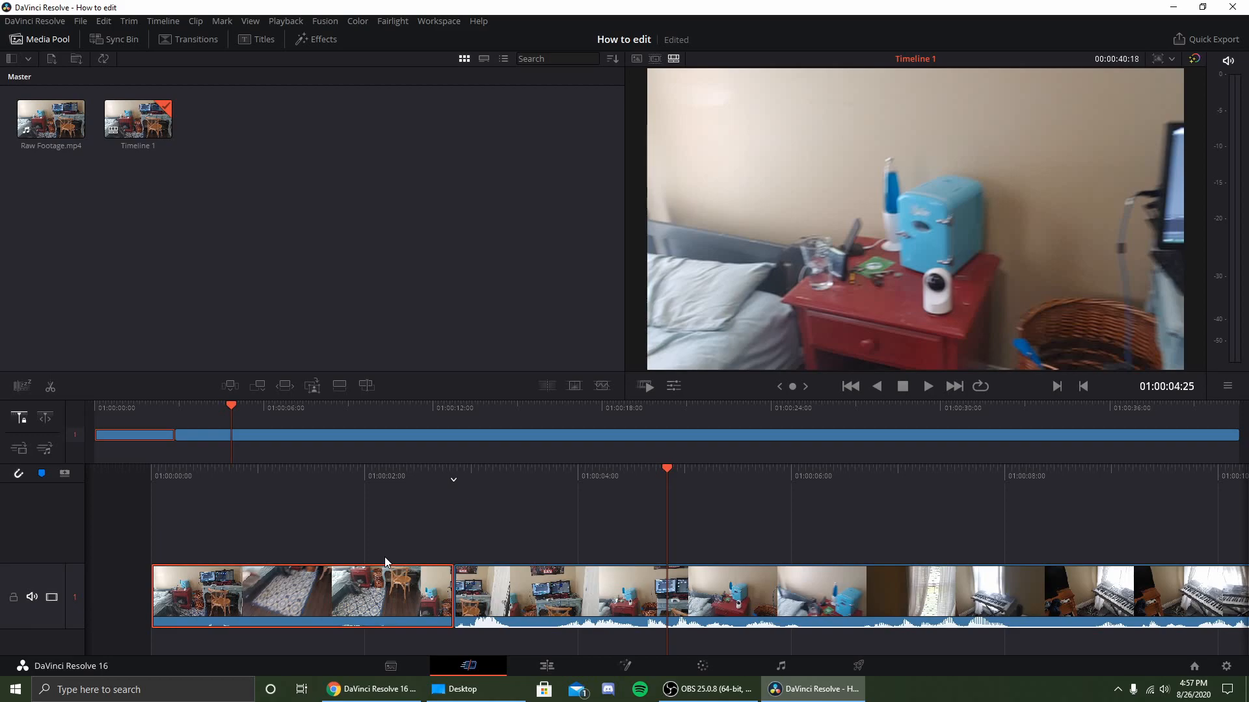
{"action": "key", "text": "Delete"}
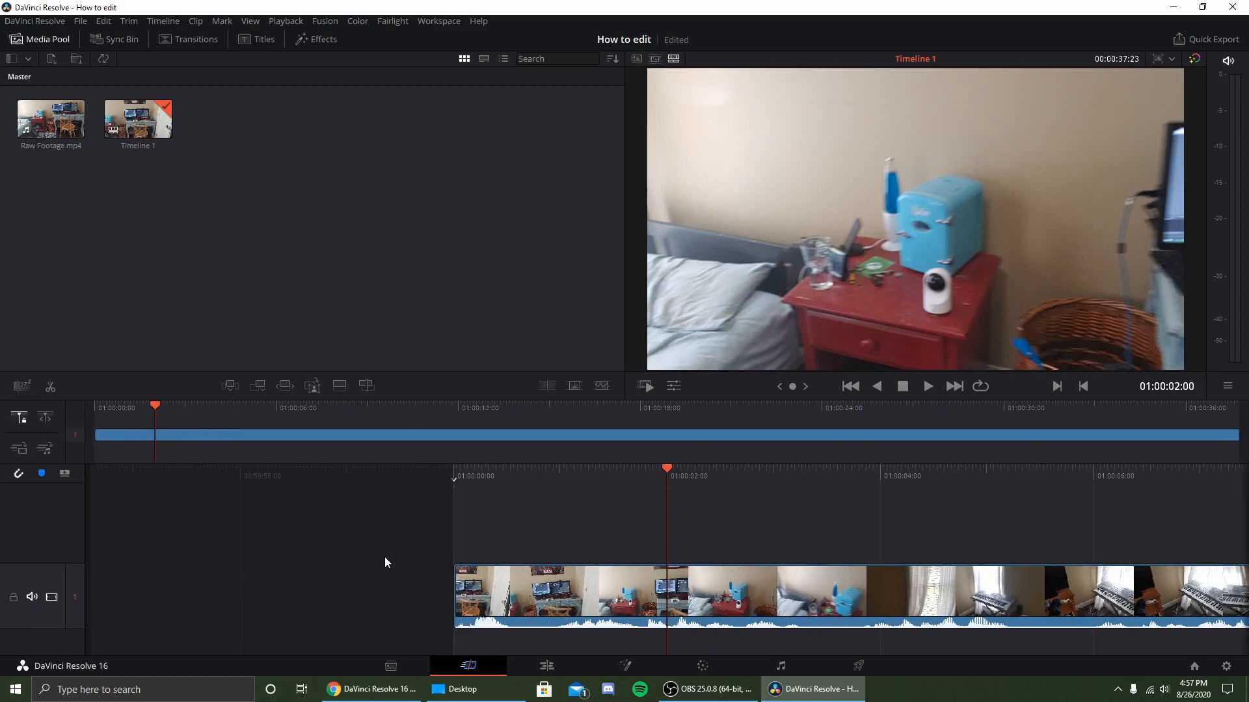
{"action": "key", "text": "ctrl+z"}
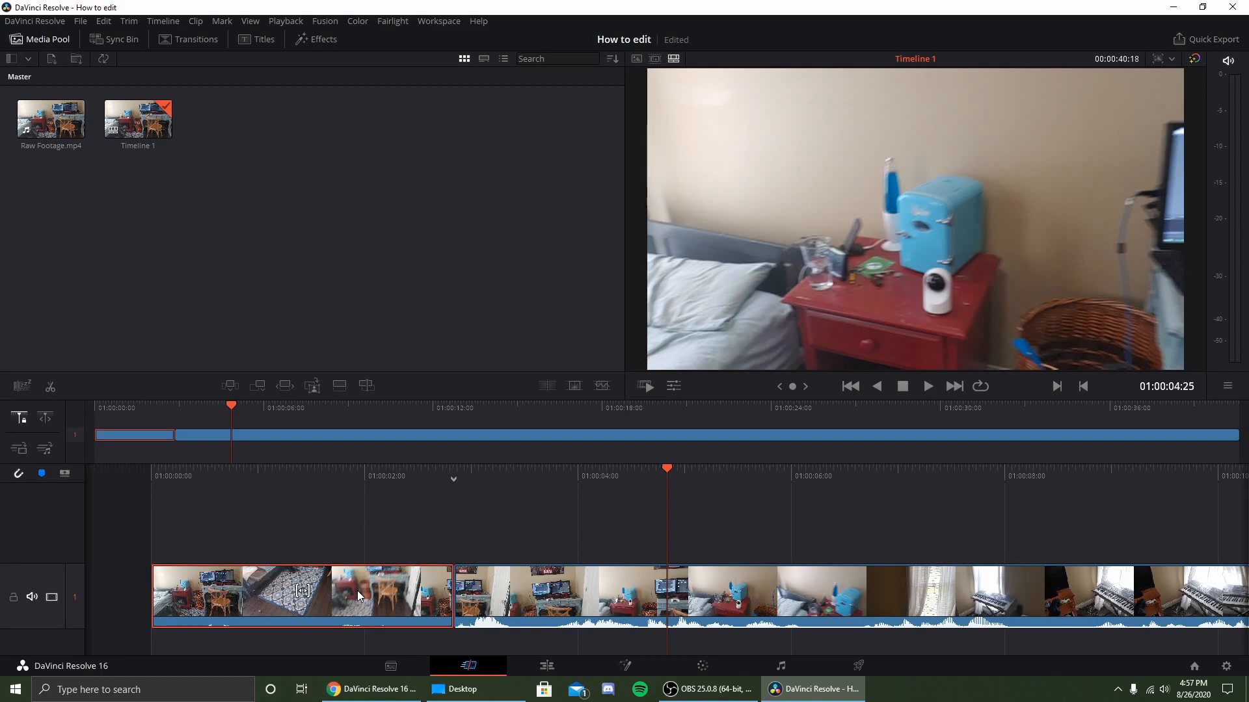
{"action": "key", "text": "Delete"}
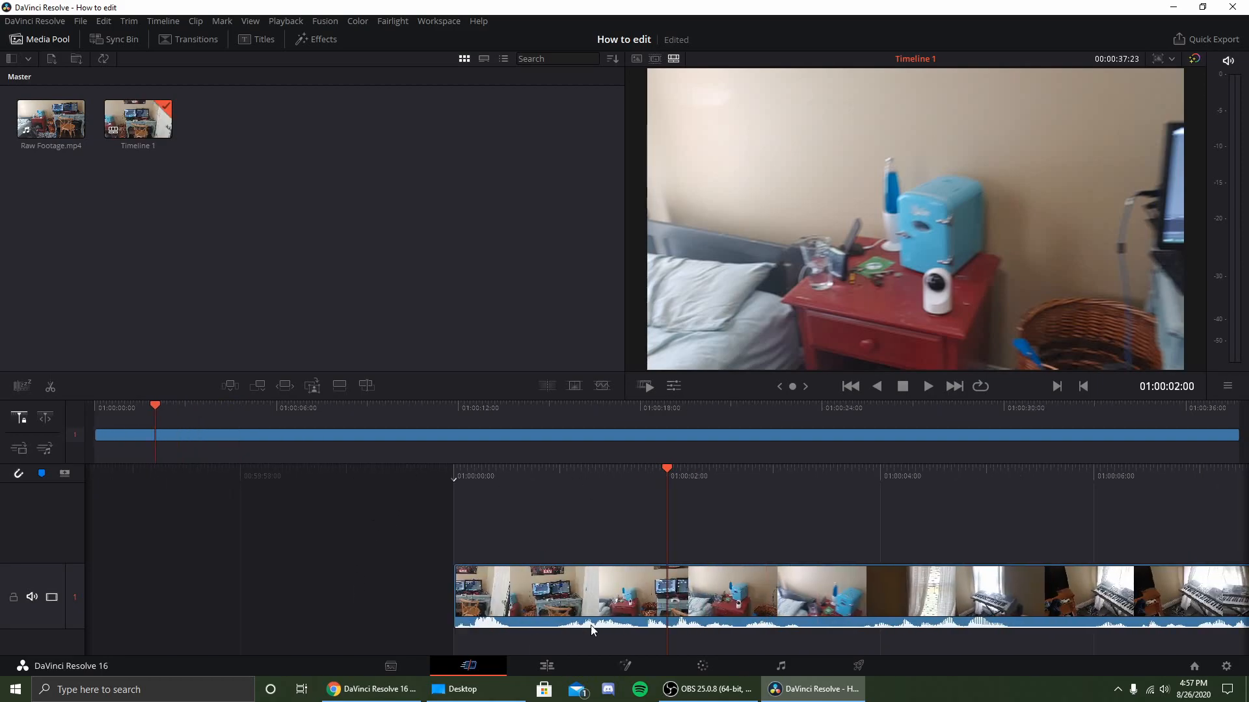
Step: Play the trimmed timeline from its beginning to check the new opening
{"action": "key", "text": "Home"}
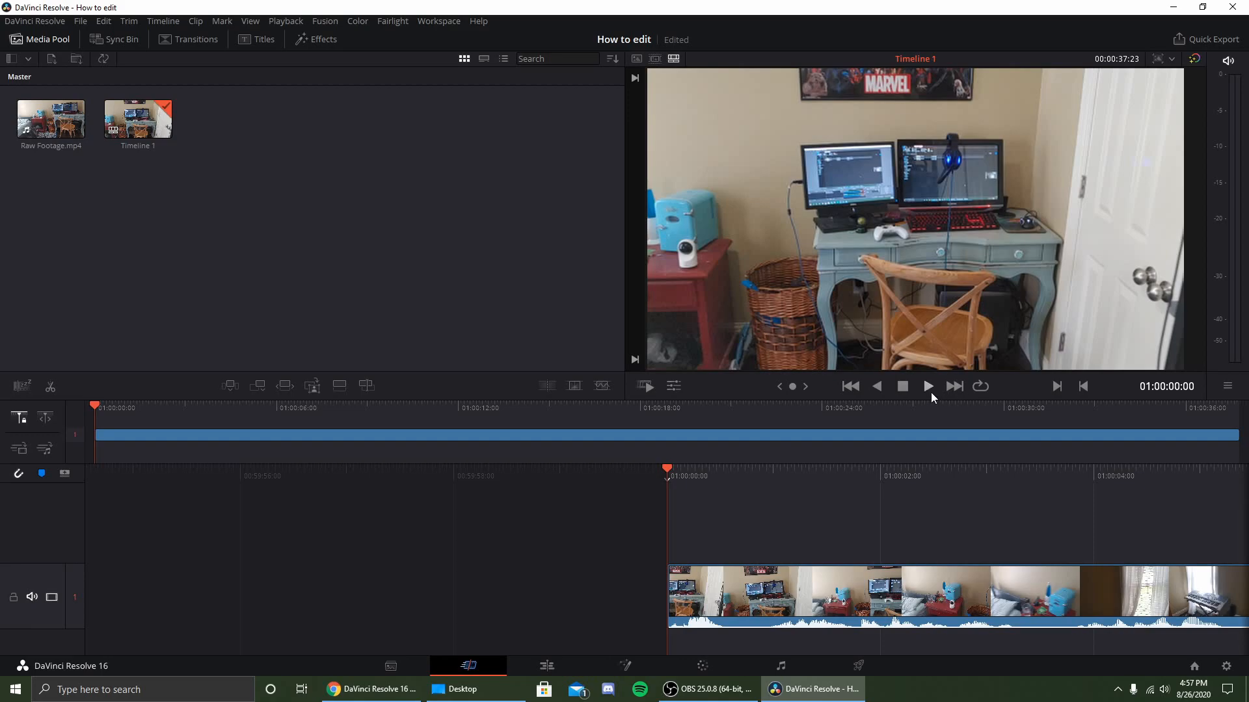
{"action": "left_click", "coordinate": [928, 388]}
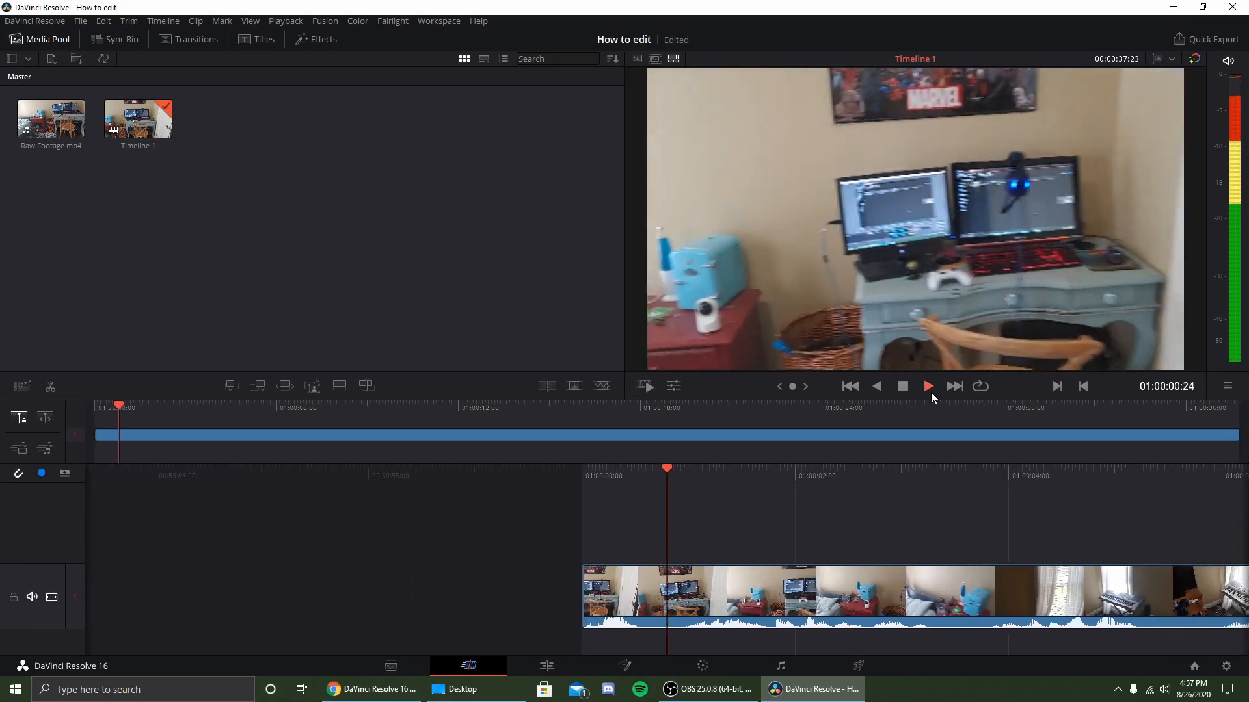
{"action": "left_click", "coordinate": [903, 386]}
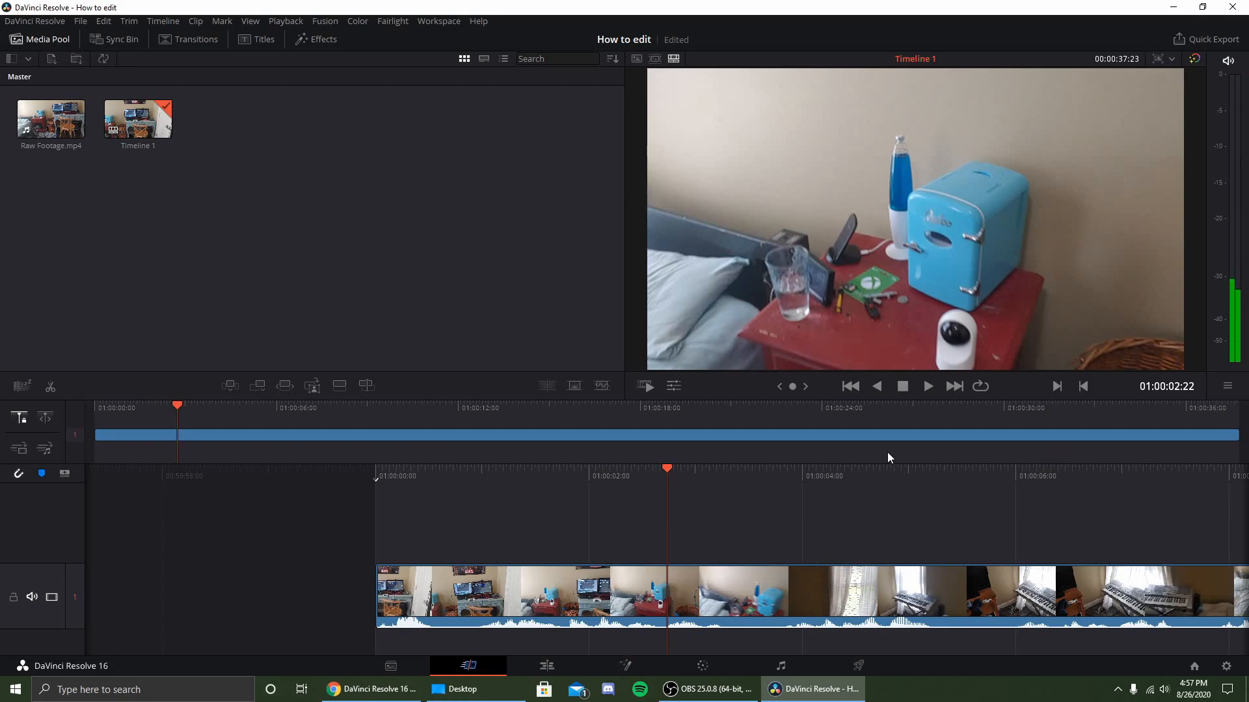
Step: Review the footage near the end of the timeline and split the clip at 01:00:31:16, at the end of the stereo shelf shot
{"action": "mouse_move", "coordinate": [979, 411]}
{"action": "left_mouse_down"}
{"action": "mouse_move", "coordinate": [1086, 407]}
{"action": "mouse_move", "coordinate": [965, 408]}
{"action": "left_mouse_up"}
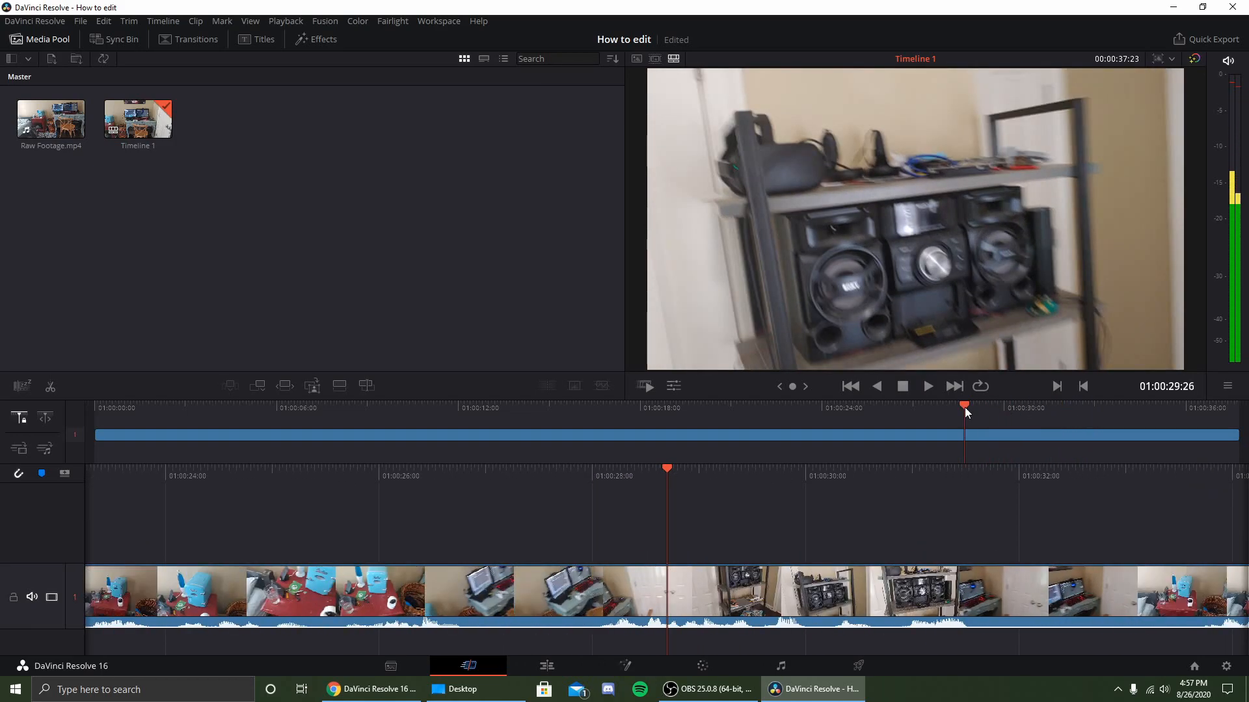
{"action": "left_click", "coordinate": [927, 386]}
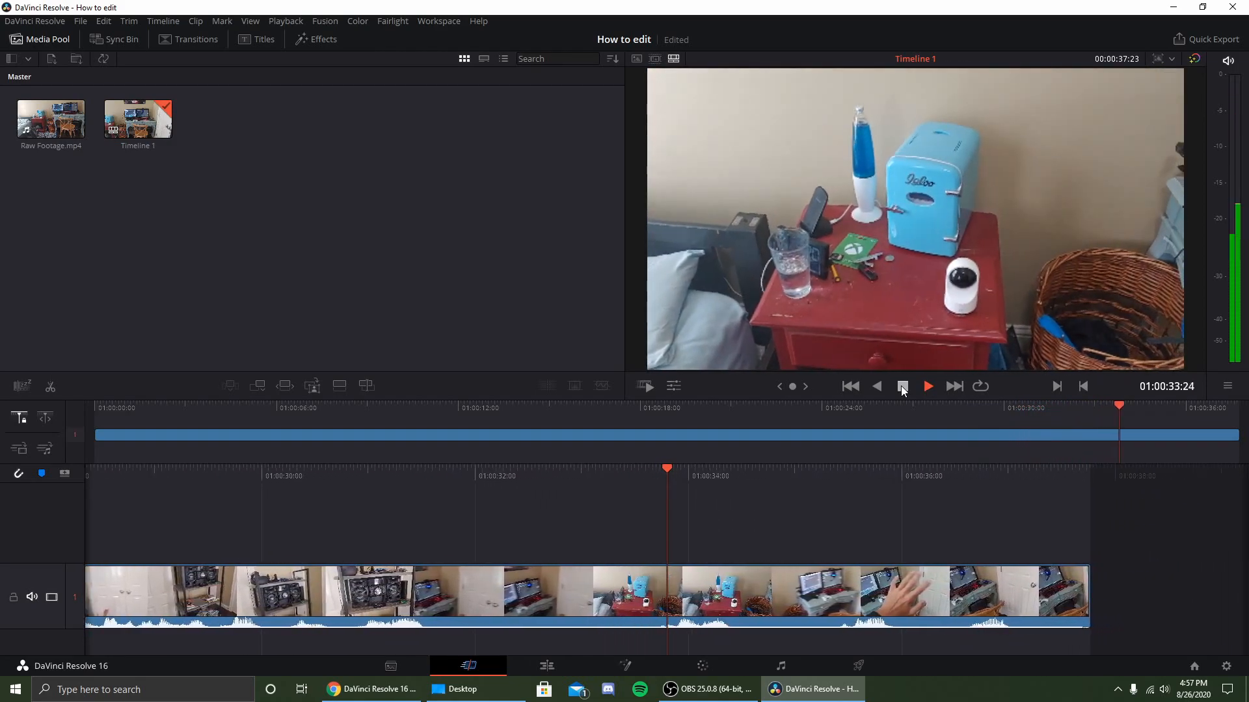
{"action": "left_click", "coordinate": [902, 388]}
{"action": "left_click_drag", "start_coordinate": [732, 473], "coordinate": [907, 470]}
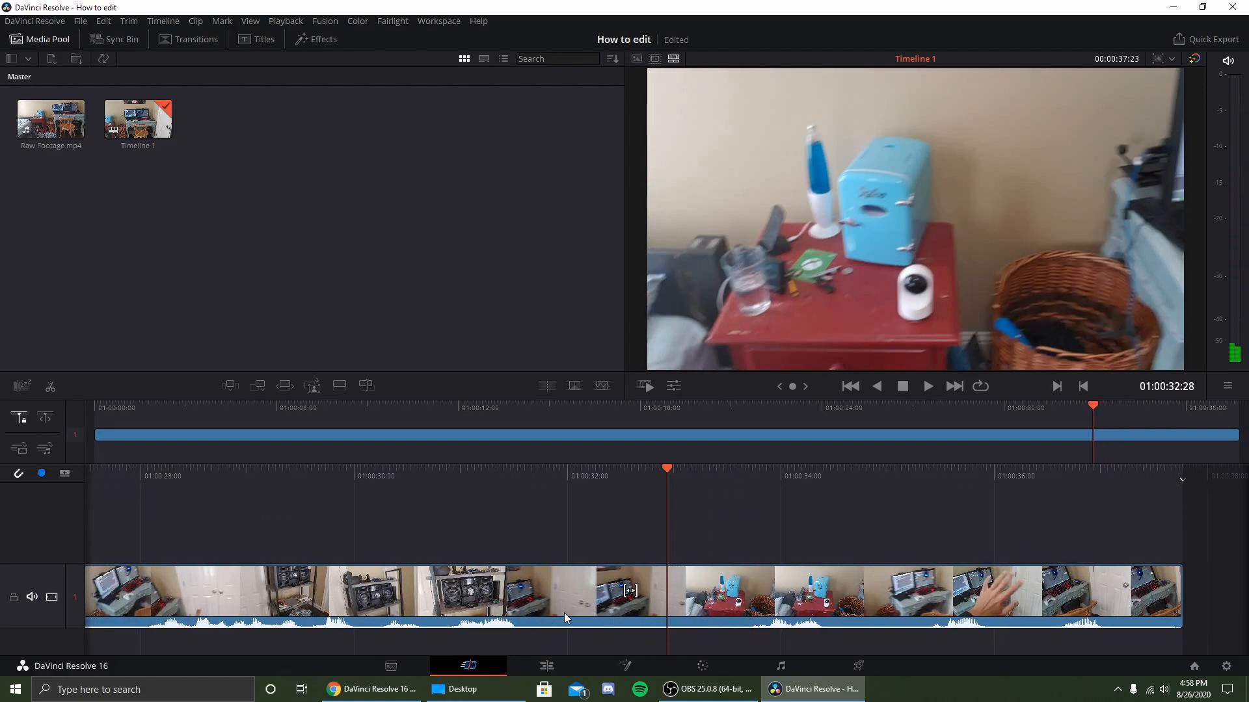
{"action": "left_click_drag", "start_coordinate": [698, 471], "coordinate": [845, 484]}
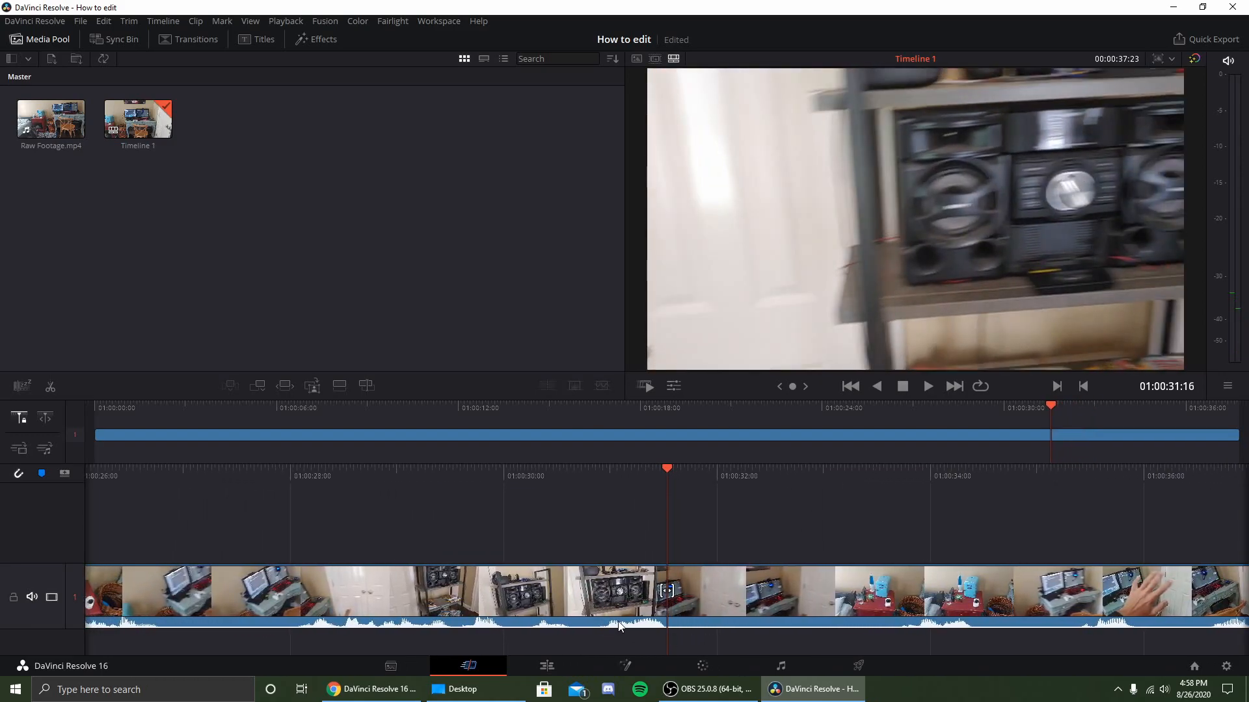
{"action": "left_click", "coordinate": [668, 615]}
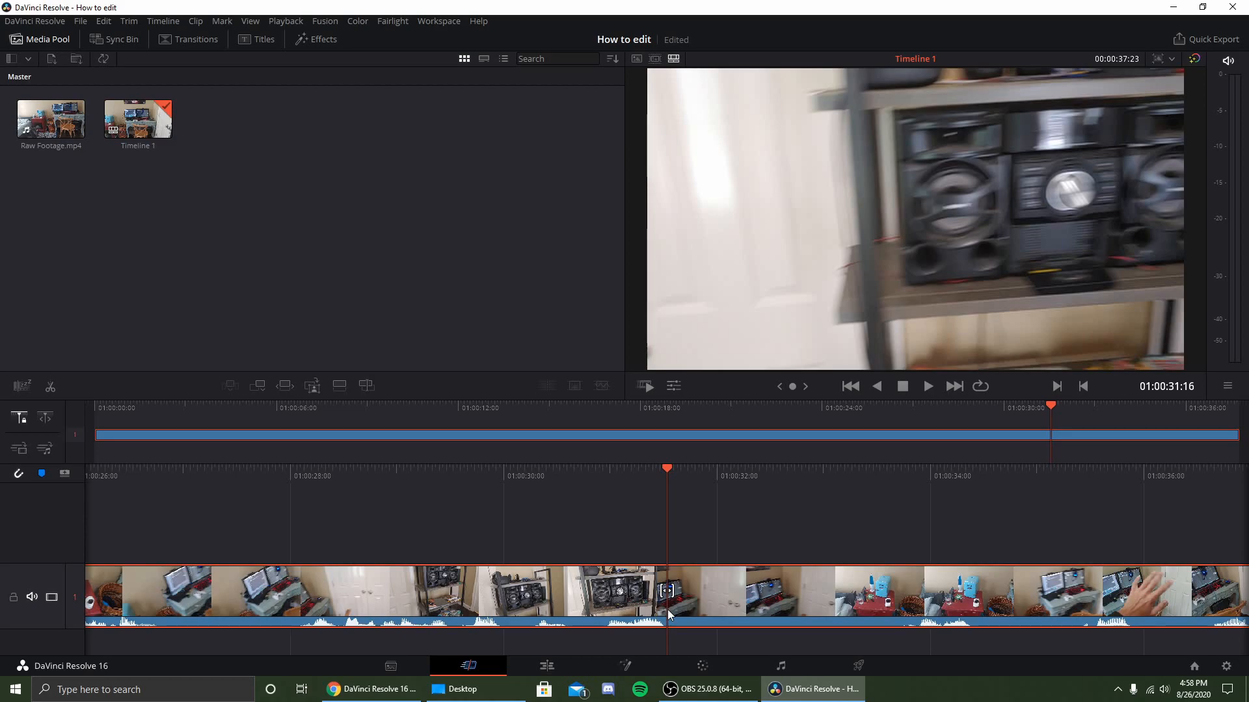
{"action": "right_click", "coordinate": [669, 601]}
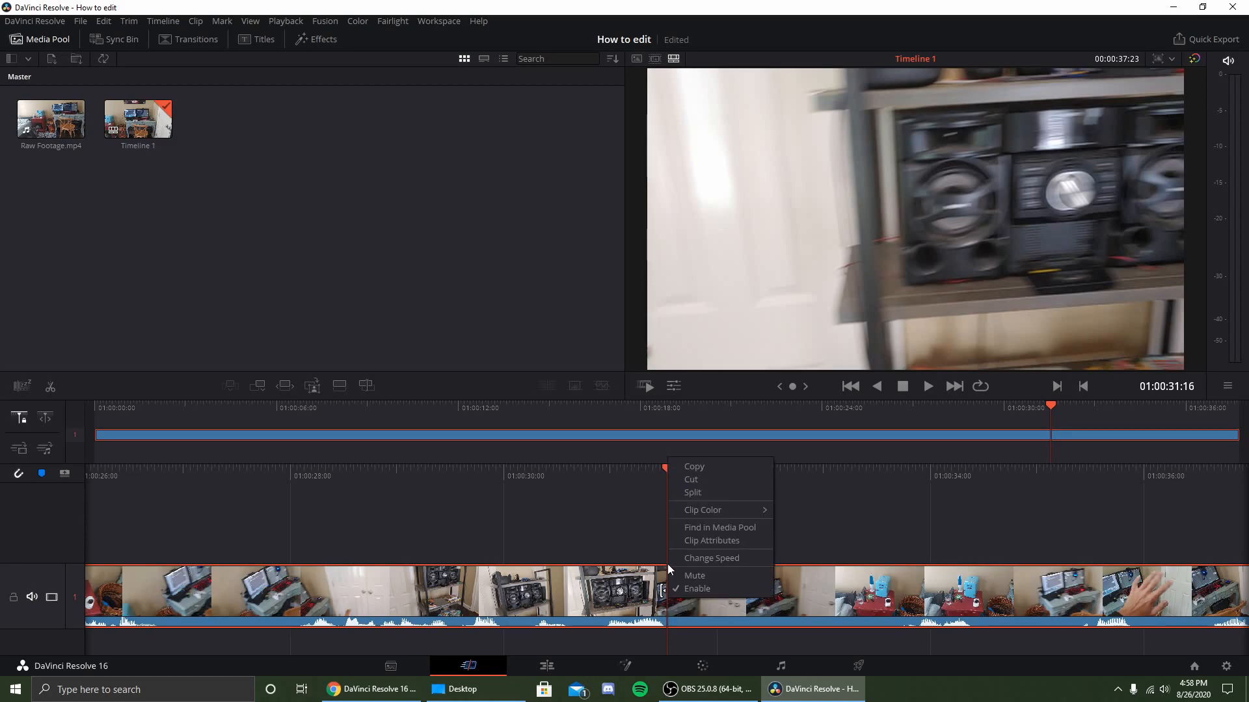
{"action": "left_click", "coordinate": [691, 493]}
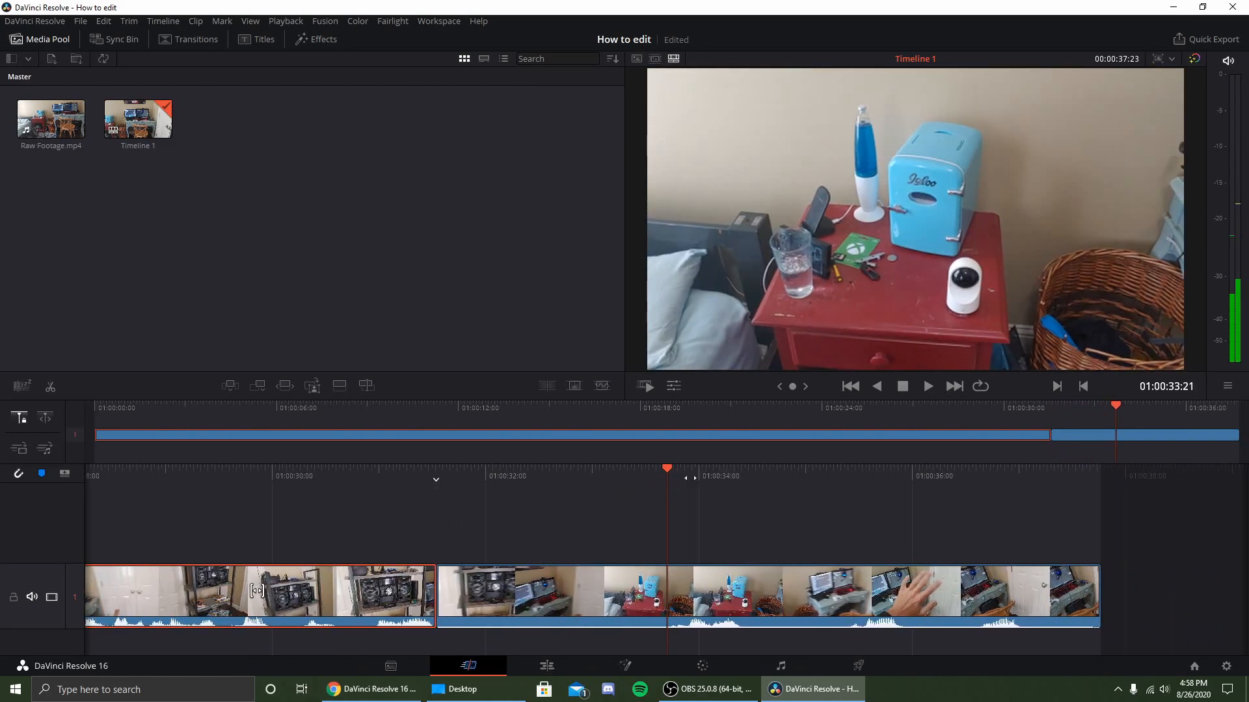
Step: Split the final segment at 01:00:33:21, where the camera rests on the red nightstand
{"action": "left_click", "coordinate": [676, 589]}
{"action": "right_click", "coordinate": [676, 589]}
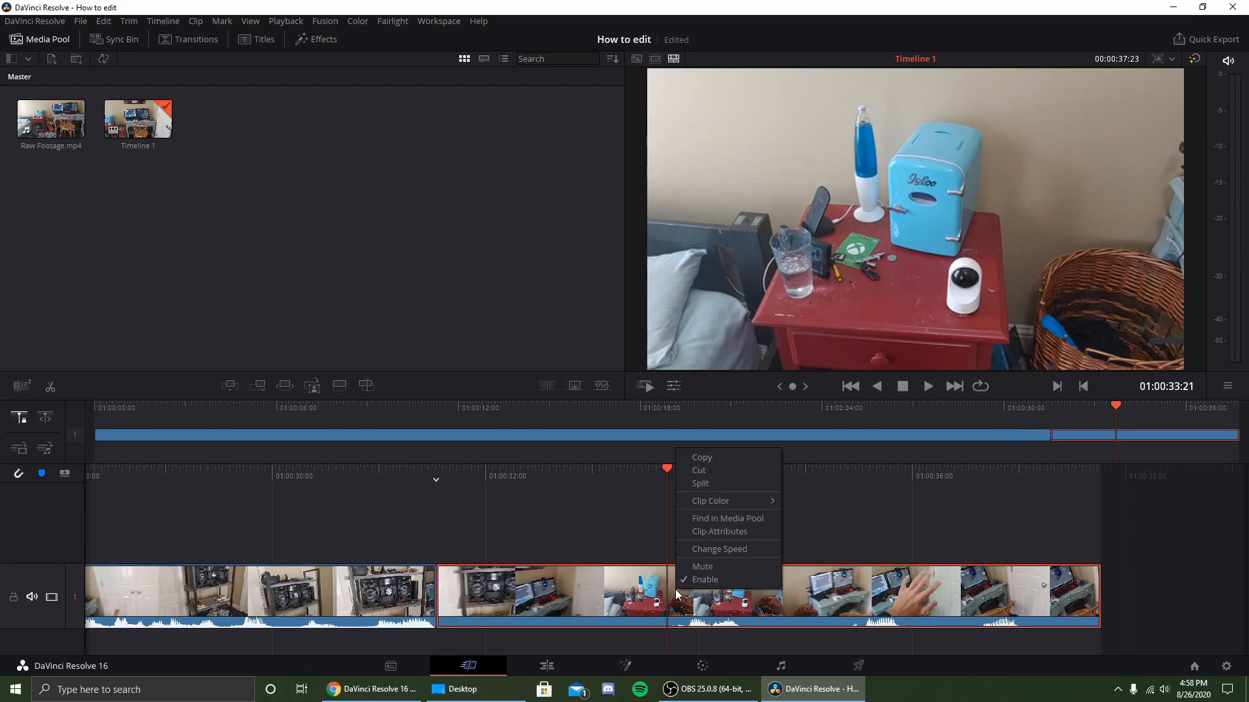
{"action": "left_click", "coordinate": [738, 485]}
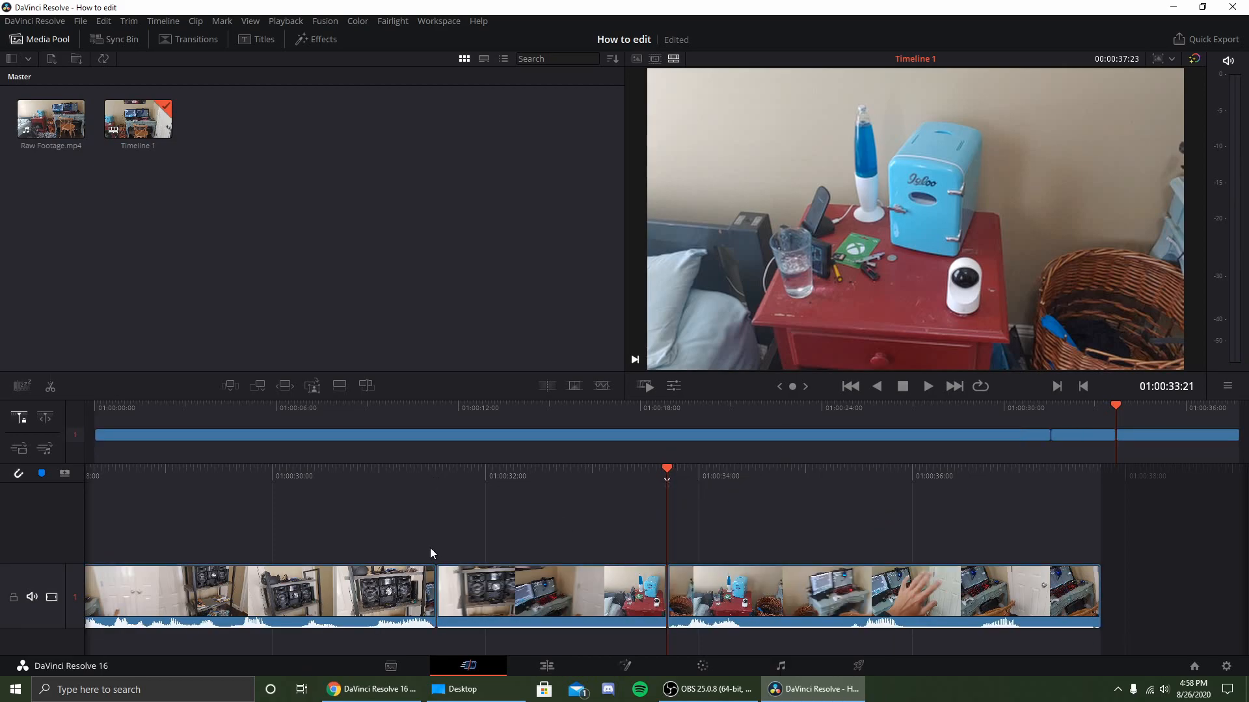
Step: Delete the segment between the two splits and play across the join, undo the deletion, and replay the original section for comparison
{"action": "left_click", "coordinate": [548, 593]}
{"action": "key", "text": "Delete"}
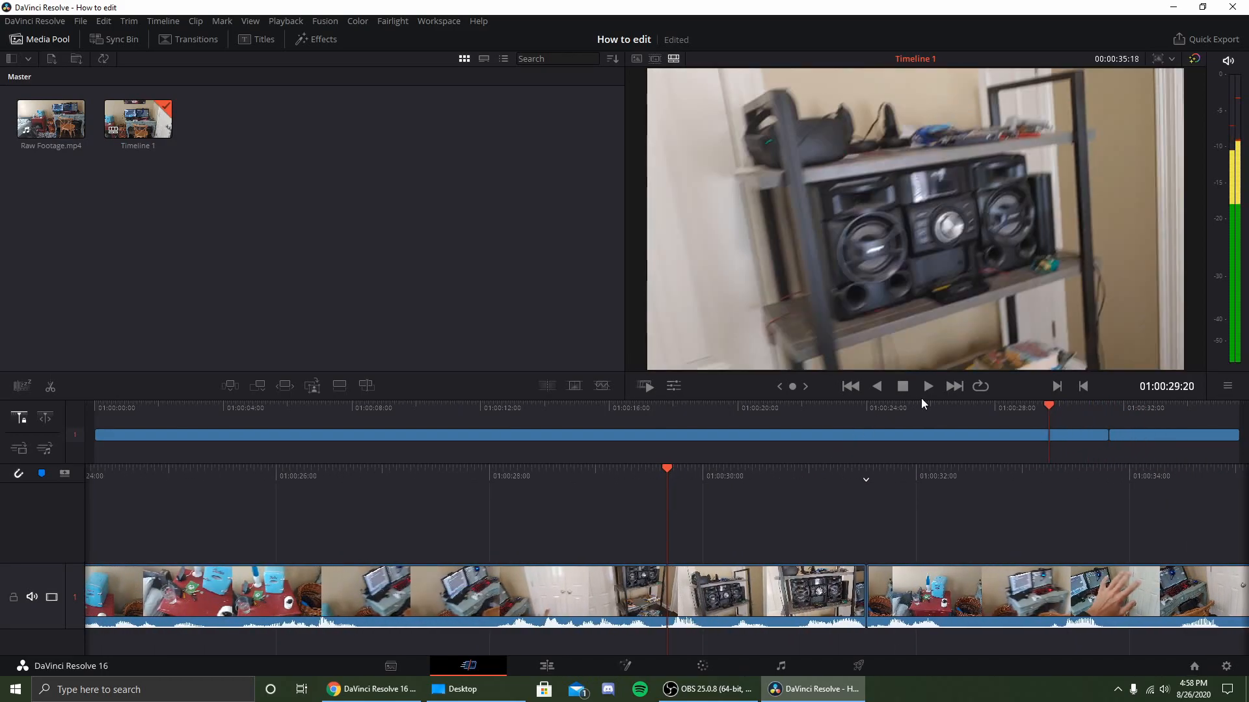
{"action": "left_click", "coordinate": [931, 390]}
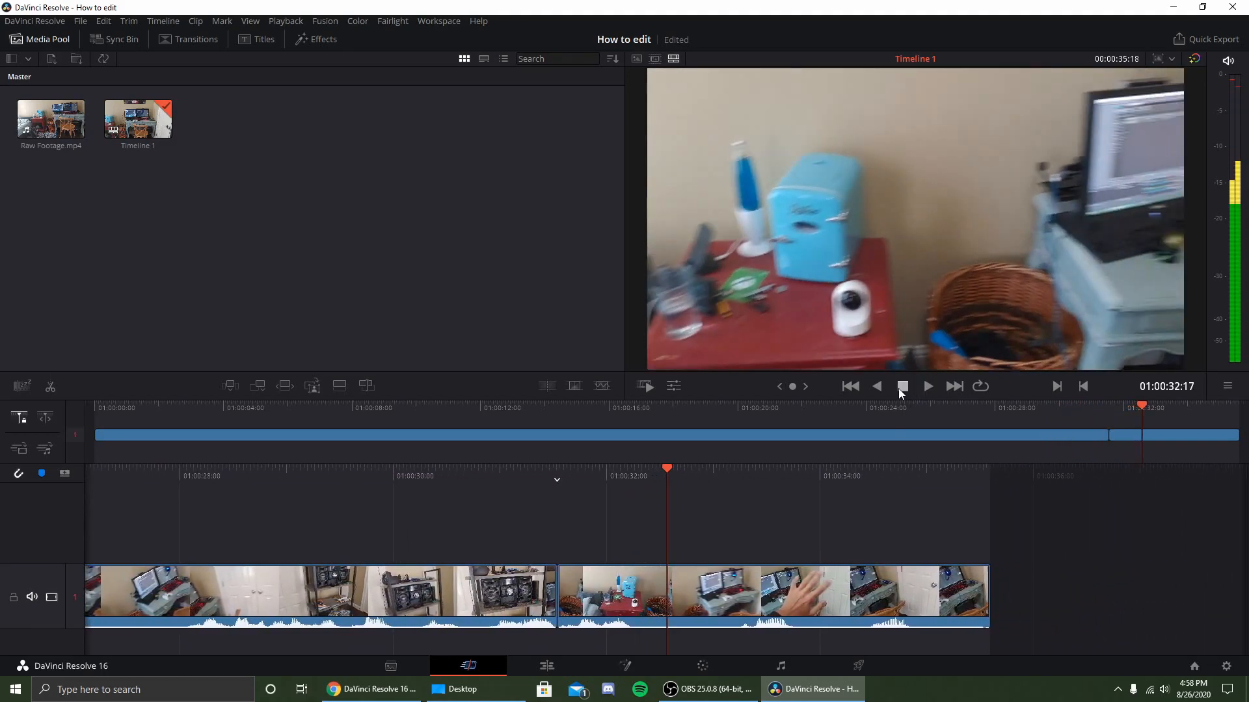
{"action": "left_click", "coordinate": [902, 387]}
{"action": "left_click_drag", "start_coordinate": [575, 471], "coordinate": [865, 456]}
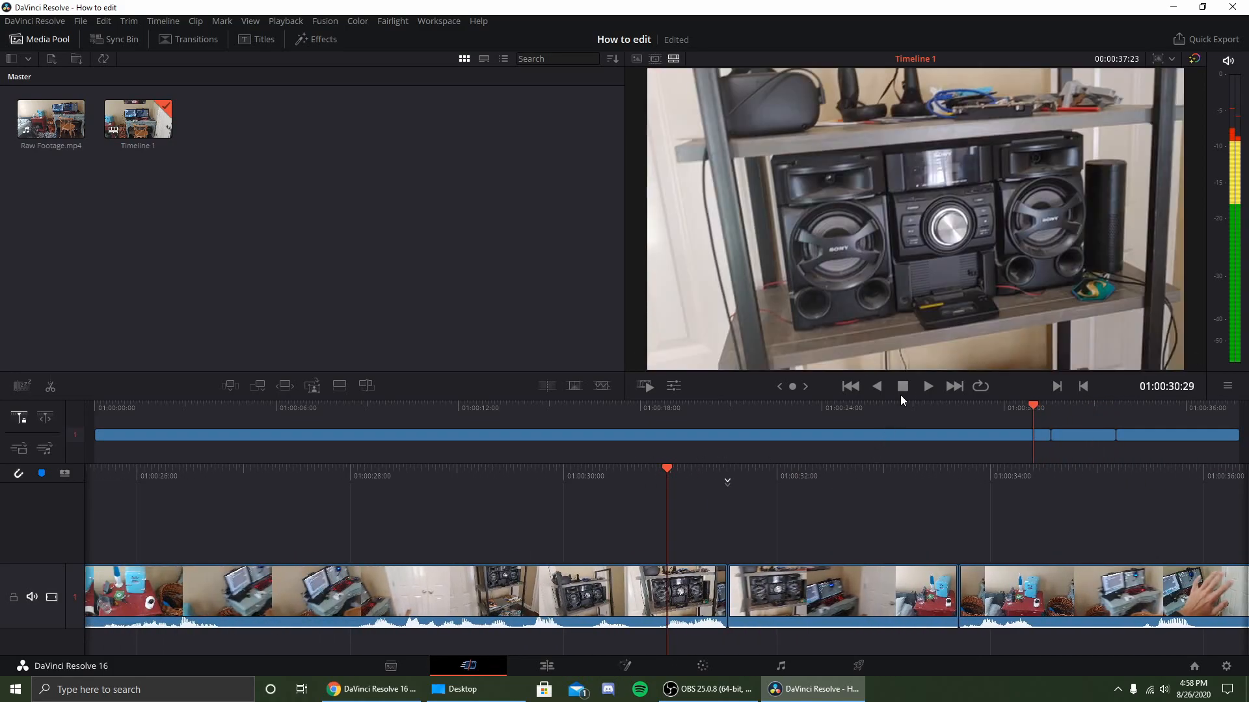
{"action": "left_click", "coordinate": [926, 388]}
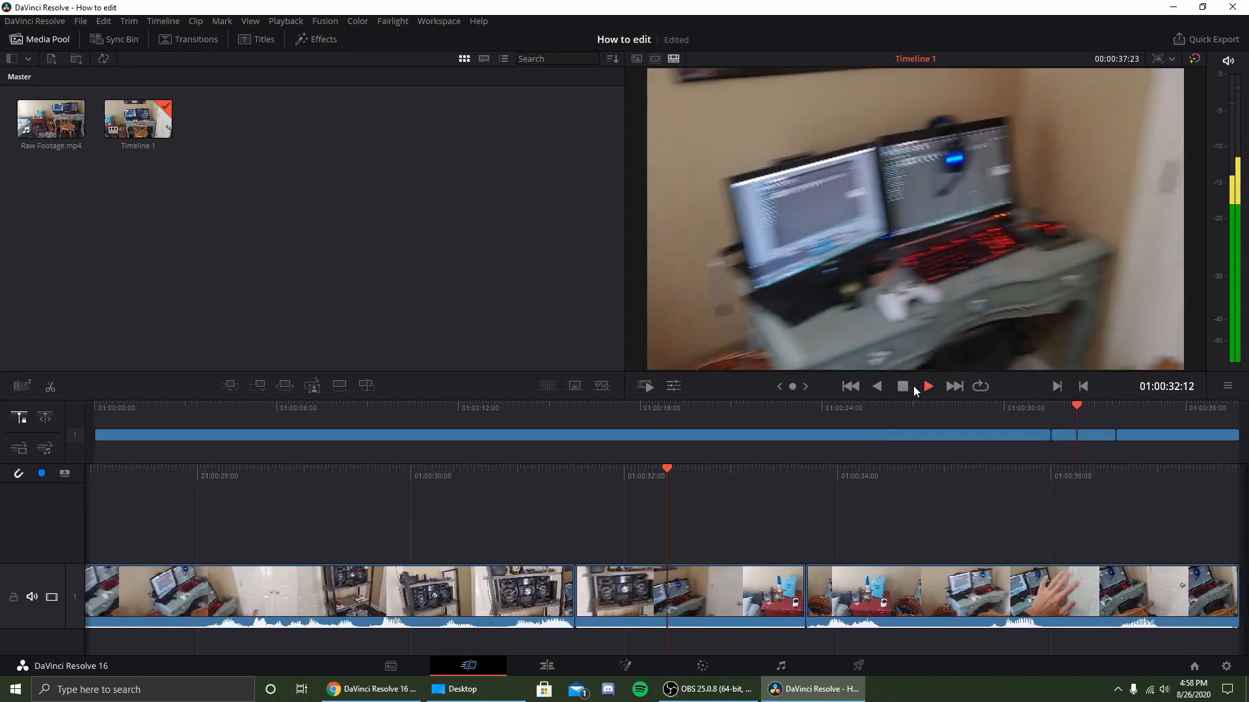
{"action": "left_click", "coordinate": [899, 384]}
Step: Delete the segment between the two splits again and play the timeline through to its end
{"action": "left_click", "coordinate": [508, 583]}
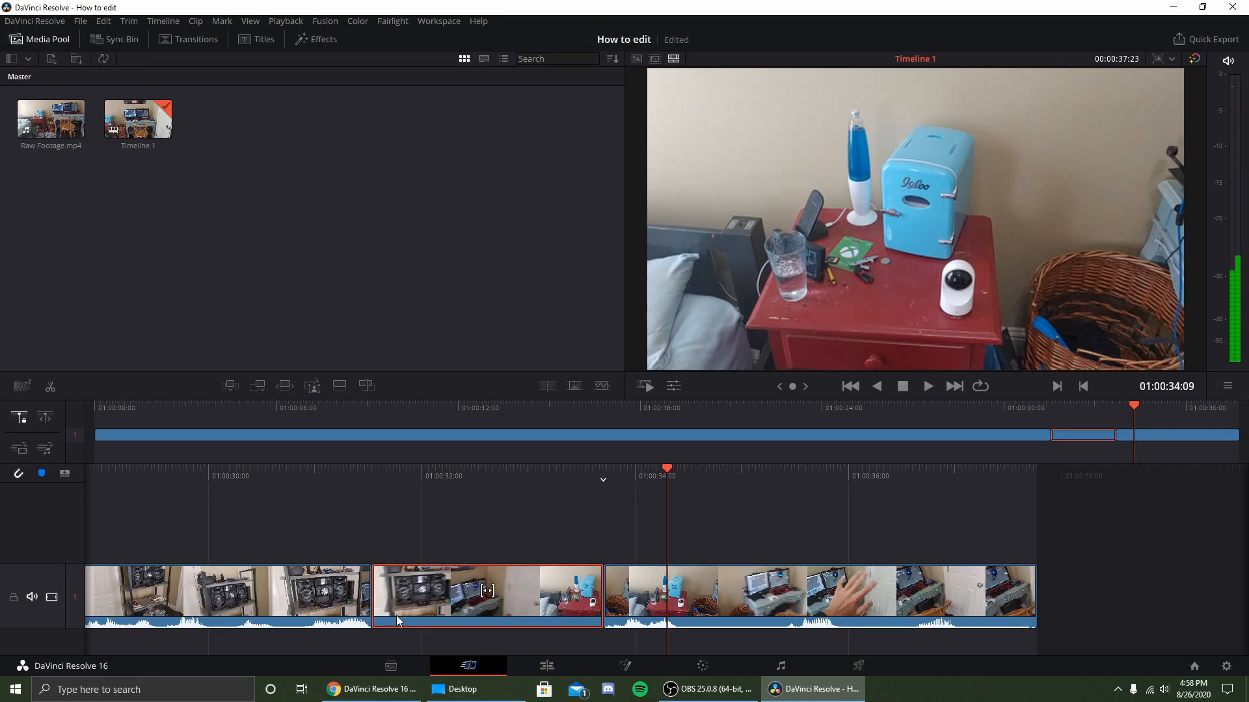
{"action": "key", "text": "Delete"}
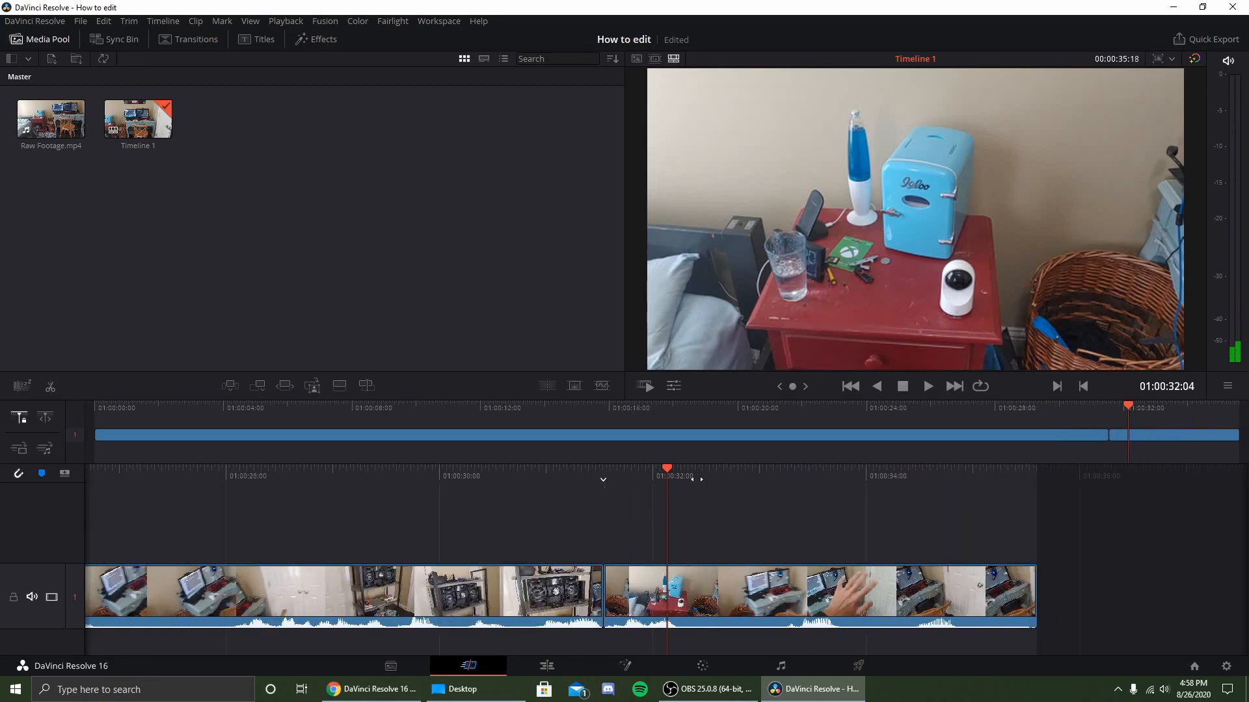
{"action": "left_click", "coordinate": [928, 387]}
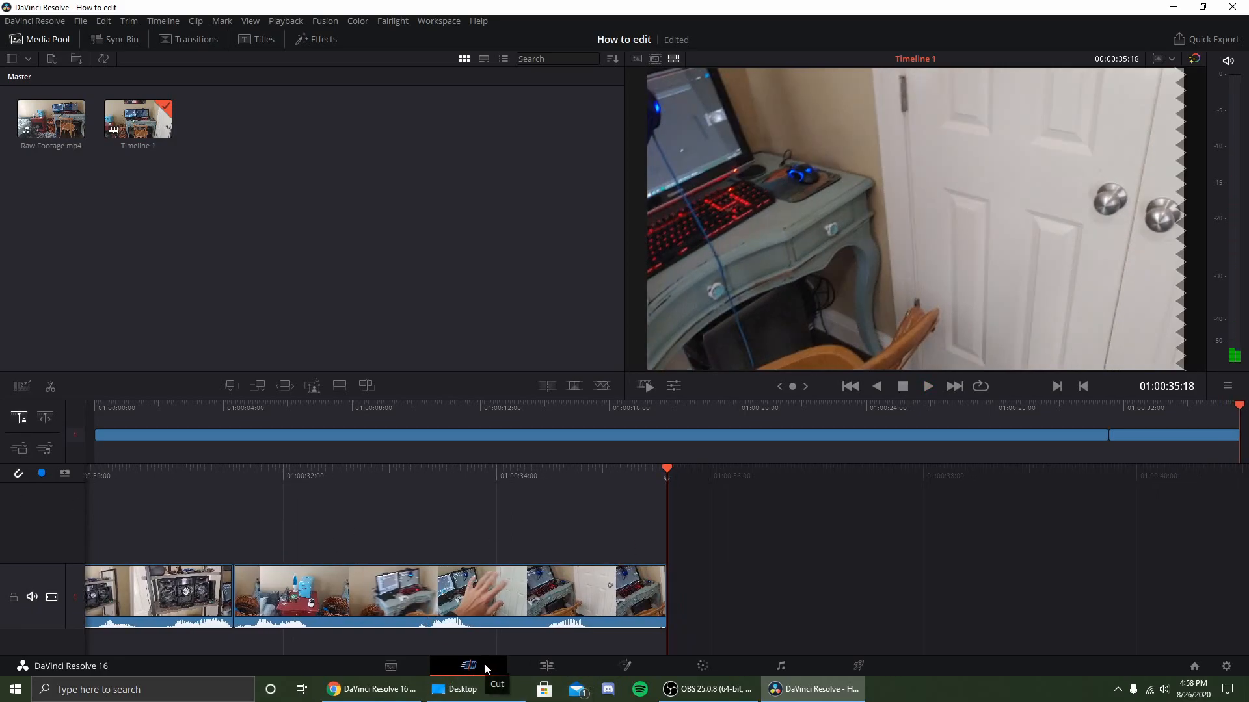
Step: Switch to the Edit page and play the opening of the timeline from its beginning
{"action": "left_click", "coordinate": [515, 663]}
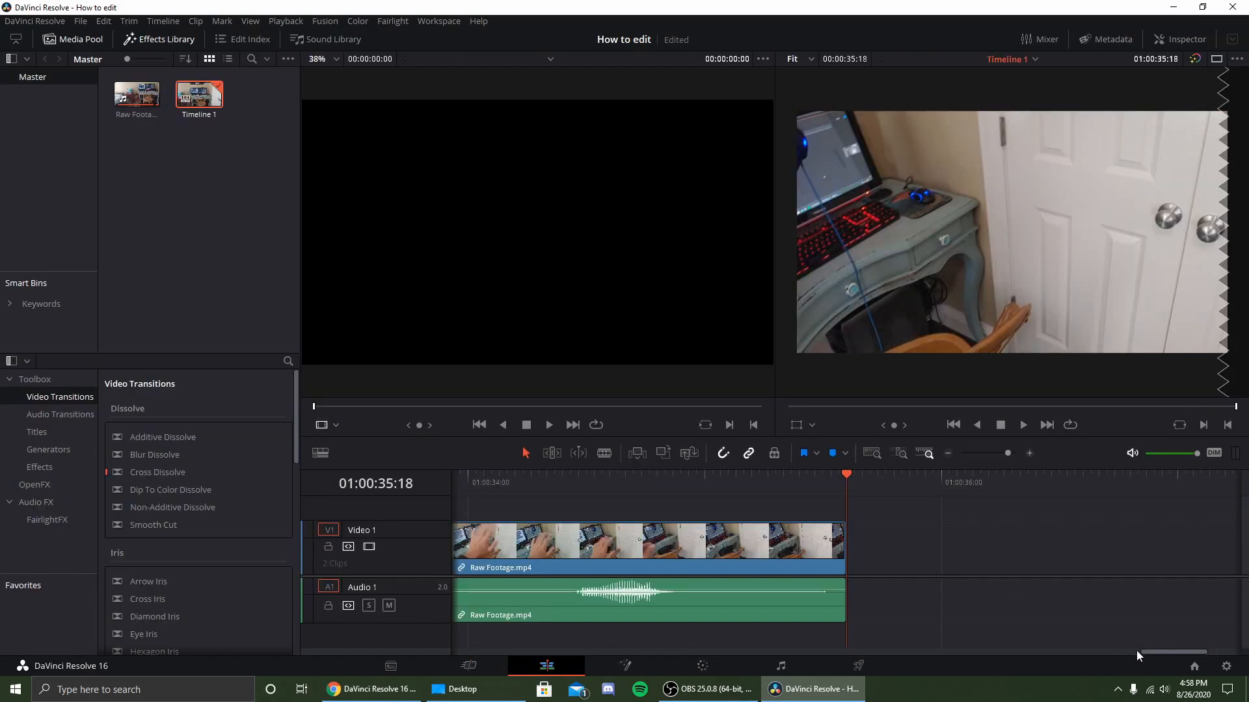
{"action": "left_click_drag", "start_coordinate": [1146, 651], "coordinate": [435, 693]}
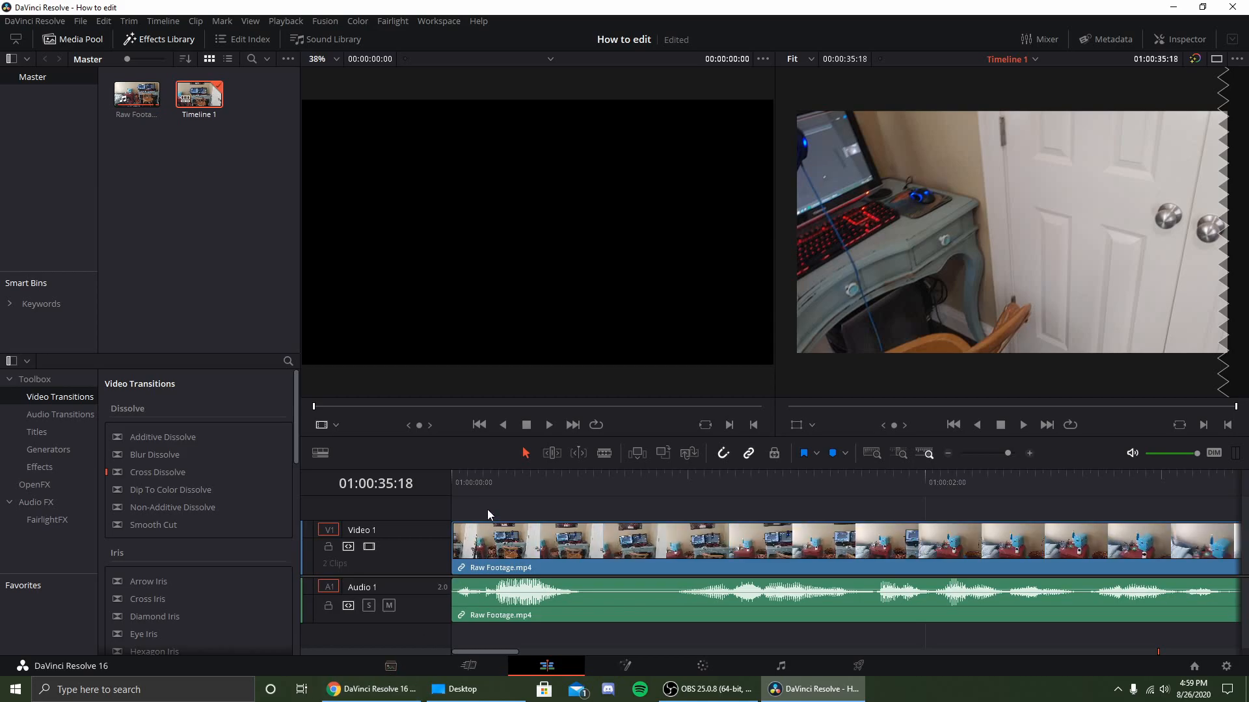
{"action": "key", "text": "Home"}
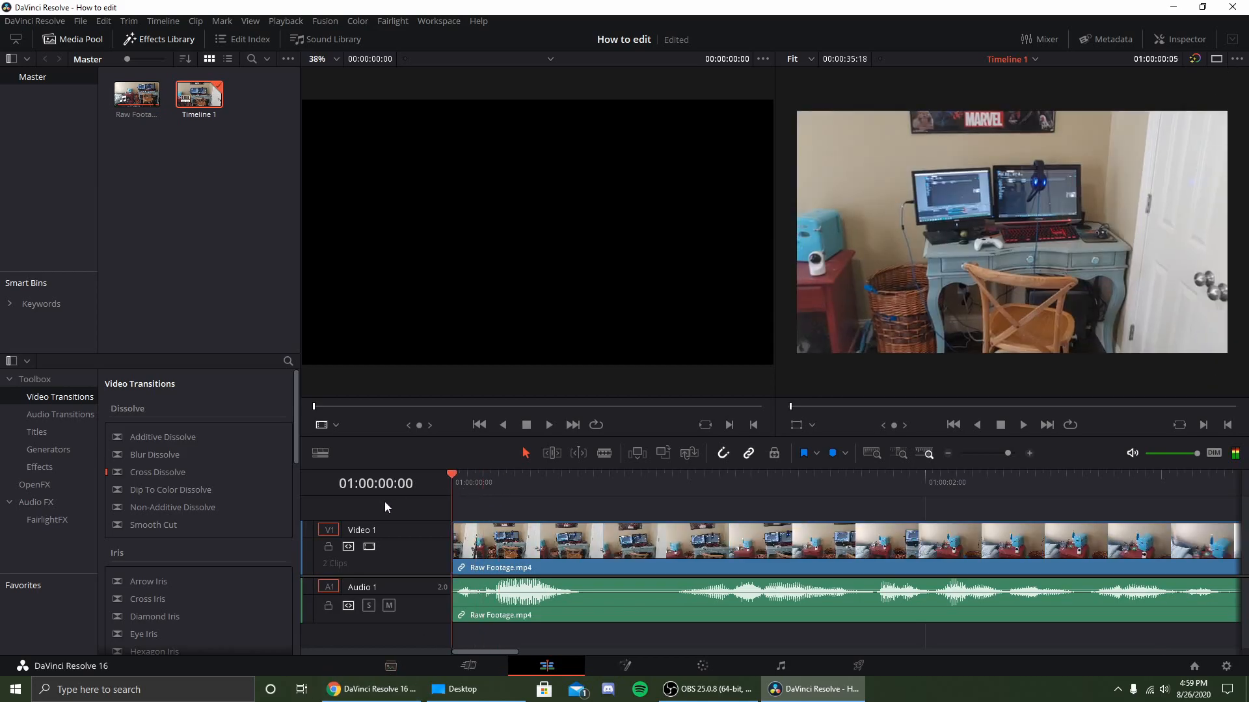
{"action": "left_click", "coordinate": [1024, 427]}
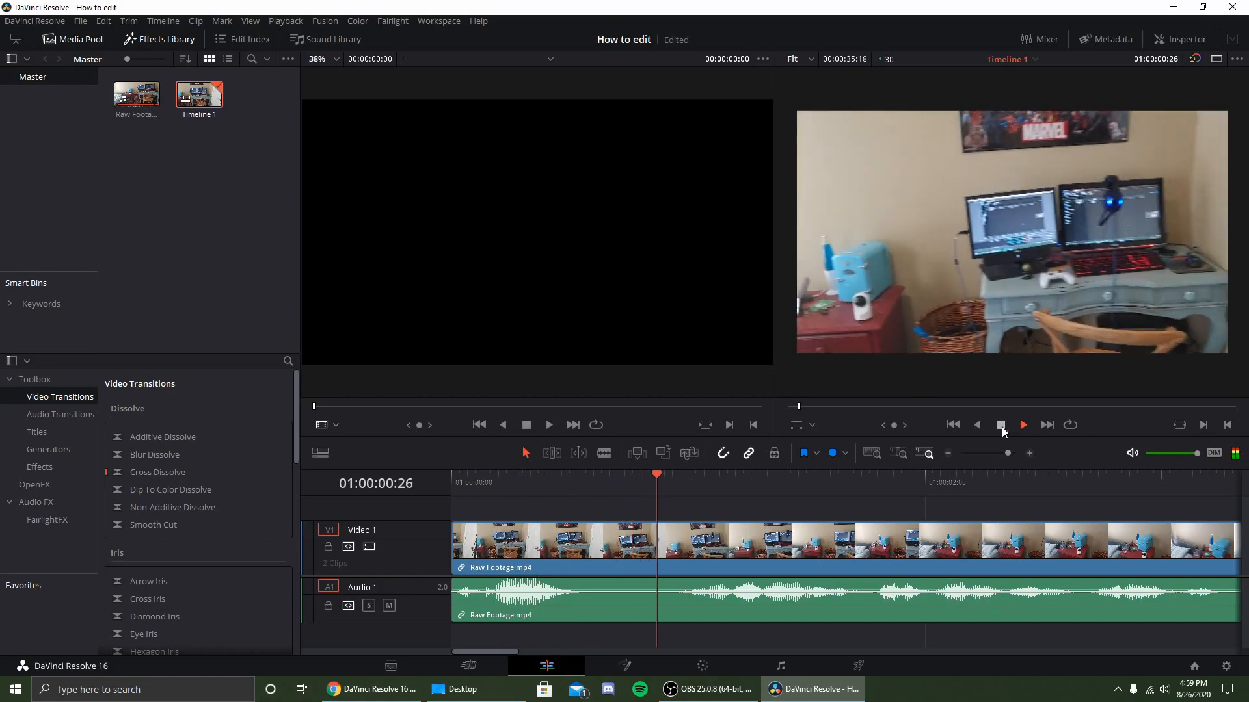
{"action": "left_click", "coordinate": [1002, 427]}
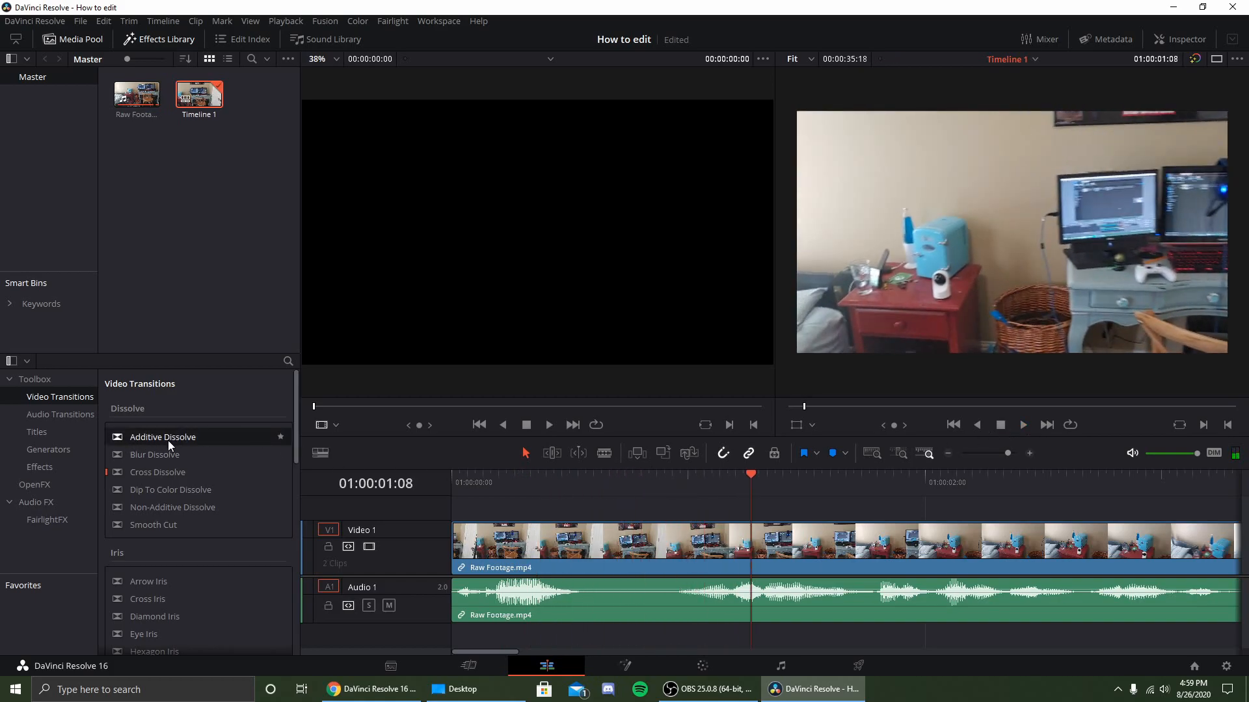
Step: Apply an Additive Dissolve video transition to the start of the first clip and play the opening twice to preview it
{"action": "left_click_drag", "start_coordinate": [165, 438], "coordinate": [475, 546]}
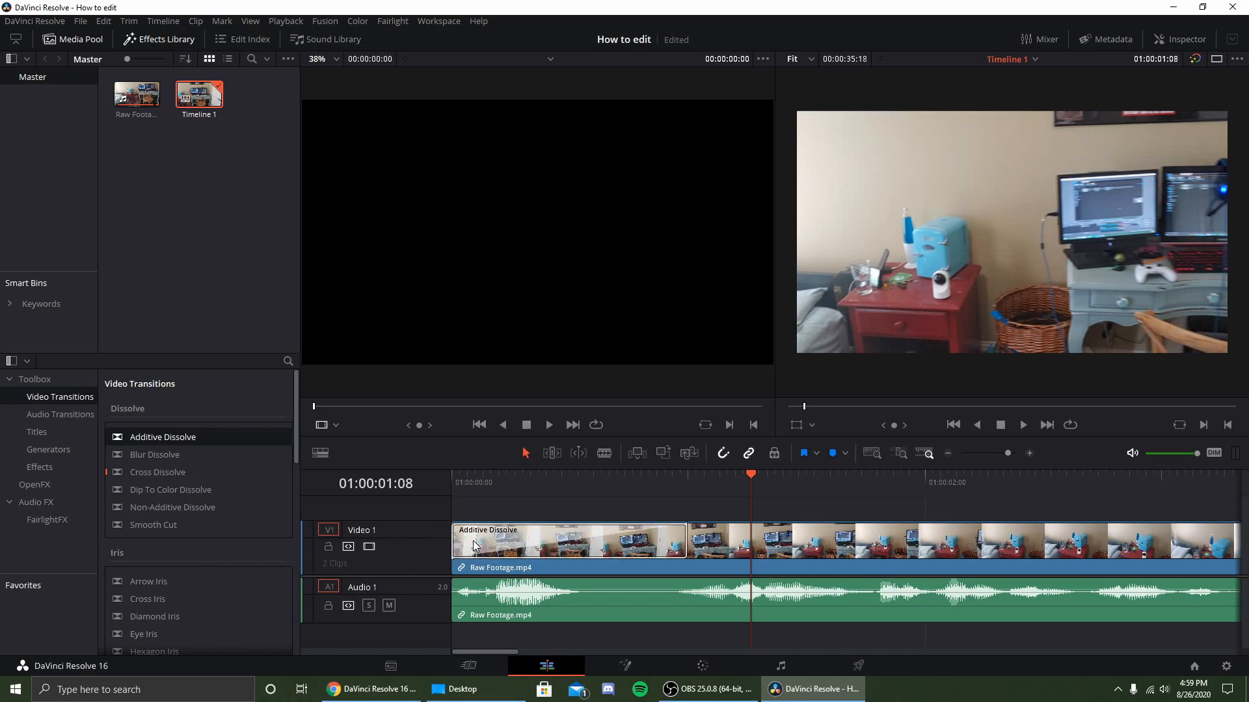
{"action": "left_click_drag", "start_coordinate": [755, 479], "coordinate": [300, 478]}
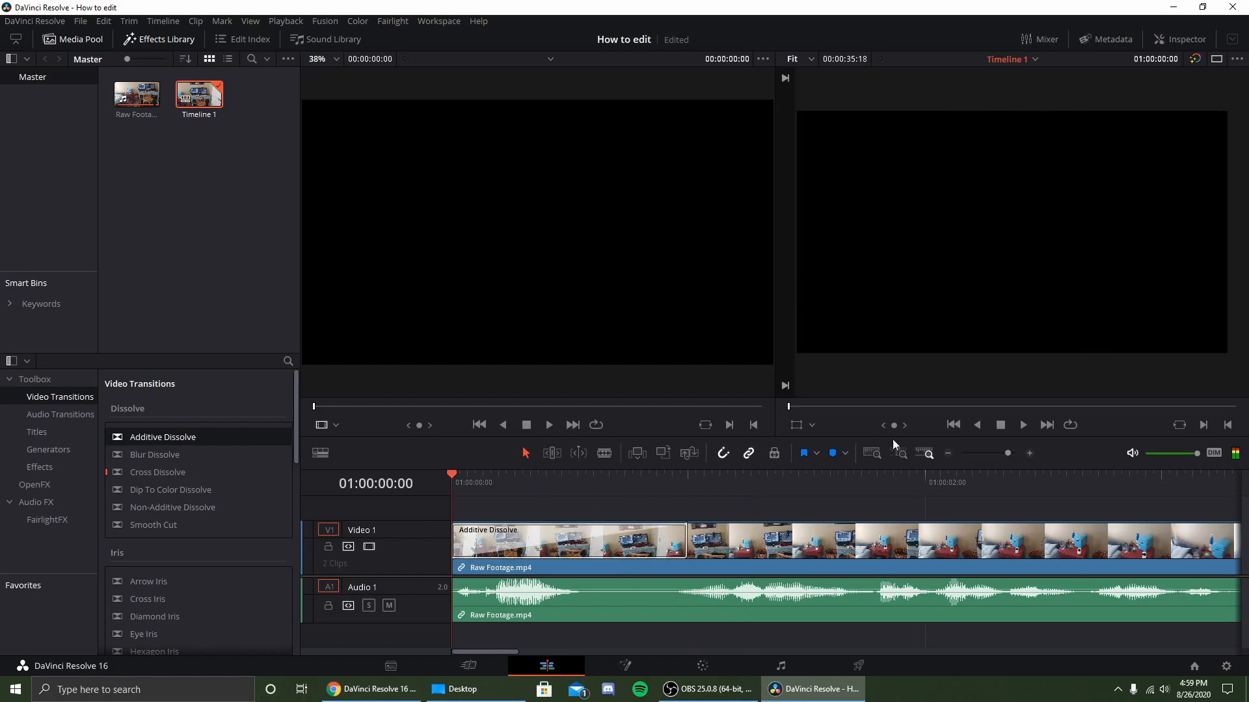
{"action": "left_click", "coordinate": [1028, 425]}
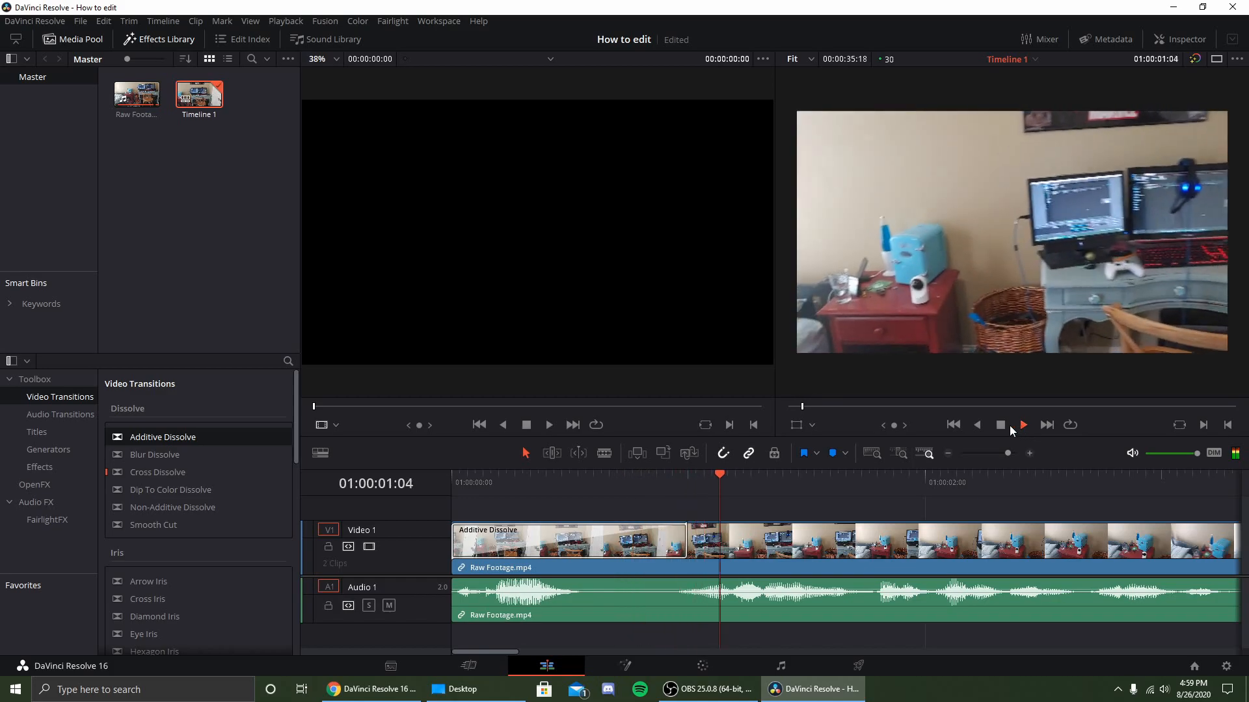
{"action": "left_click_drag", "start_coordinate": [826, 480], "coordinate": [436, 485]}
{"action": "left_click", "coordinate": [1026, 427]}
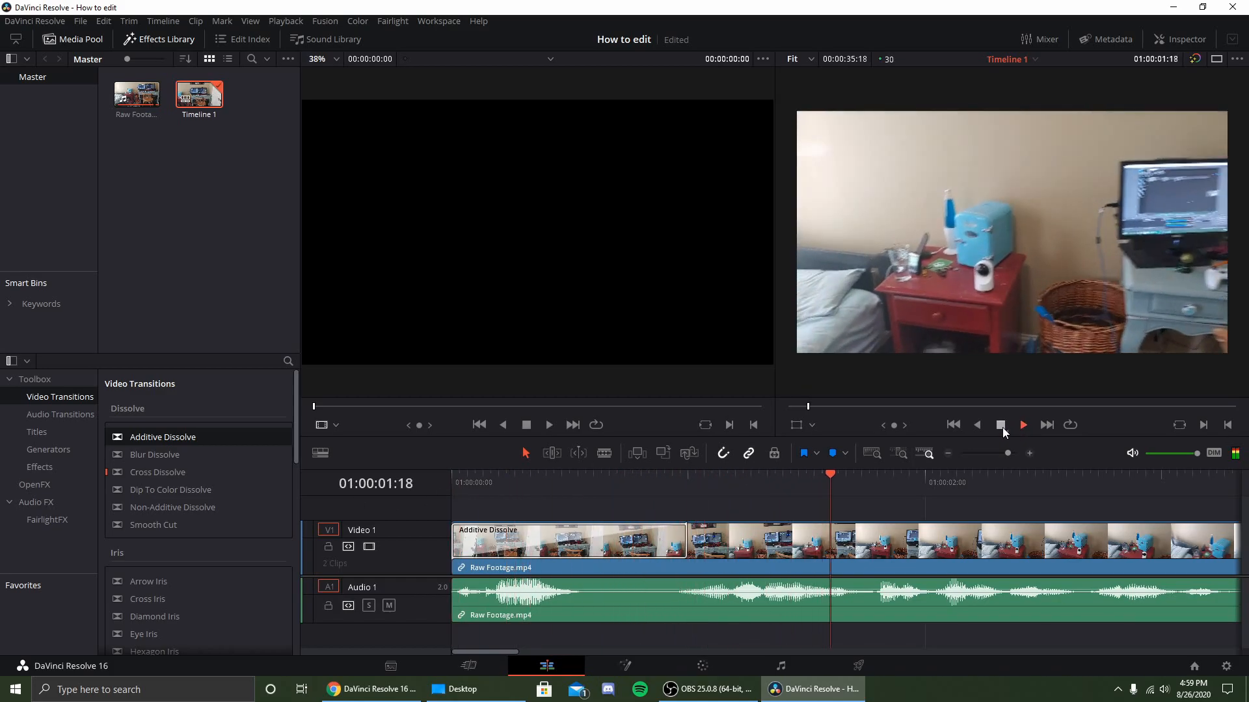
{"action": "left_click", "coordinate": [1001, 427]}
Step: Place the 3D Title In A Box title above the first clip at the timeline's start and play it from the beginning
{"action": "scroll", "coordinate": [221, 540], "scroll_direction": "down", "scroll_amount": 1}
{"action": "scroll", "coordinate": [219, 546], "scroll_direction": "up", "scroll_amount": 1}
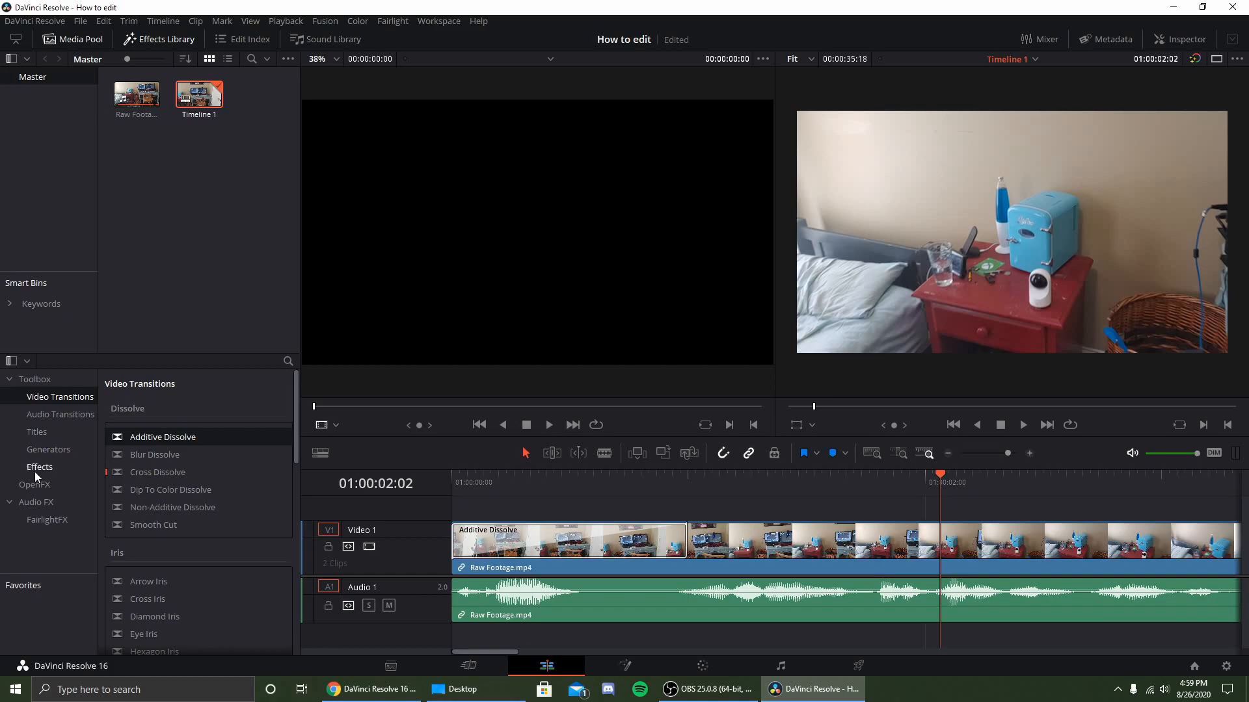
{"action": "left_click", "coordinate": [50, 432]}
{"action": "scroll", "coordinate": [167, 539], "scroll_direction": "down", "scroll_amount": 3}
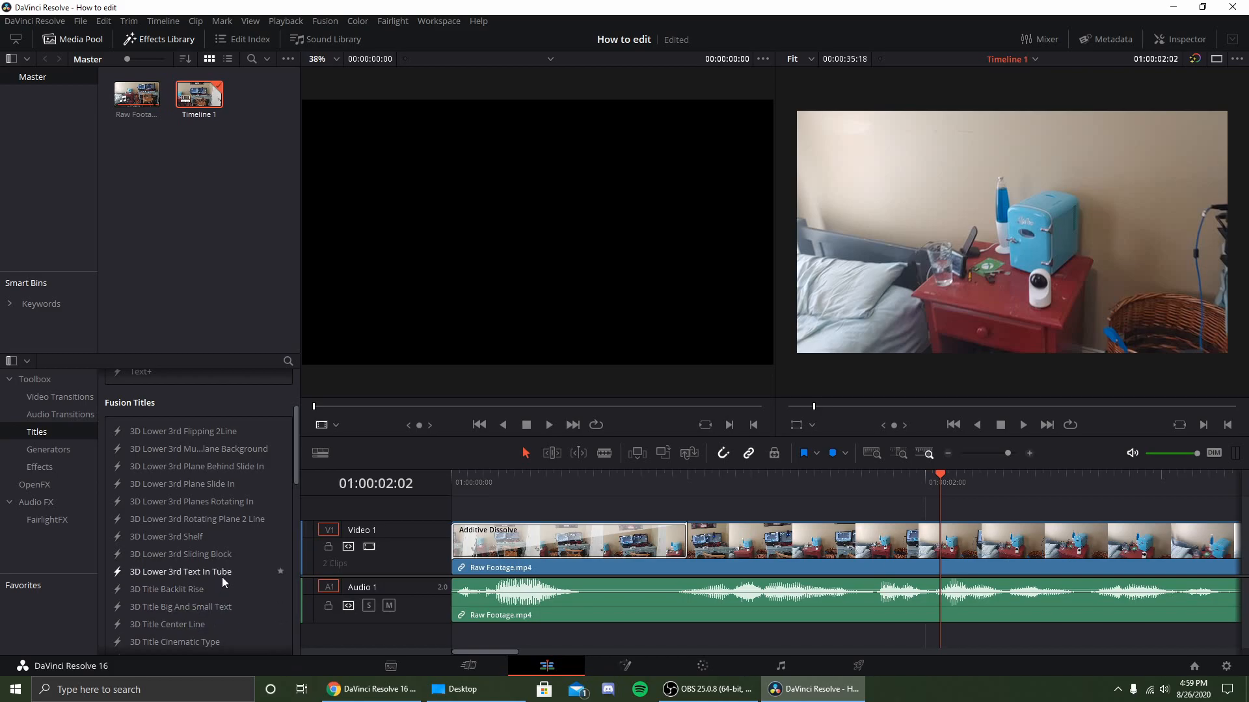
{"action": "scroll", "coordinate": [185, 592], "scroll_direction": "down", "scroll_amount": 2}
{"action": "left_click_drag", "start_coordinate": [185, 635], "coordinate": [458, 508]}
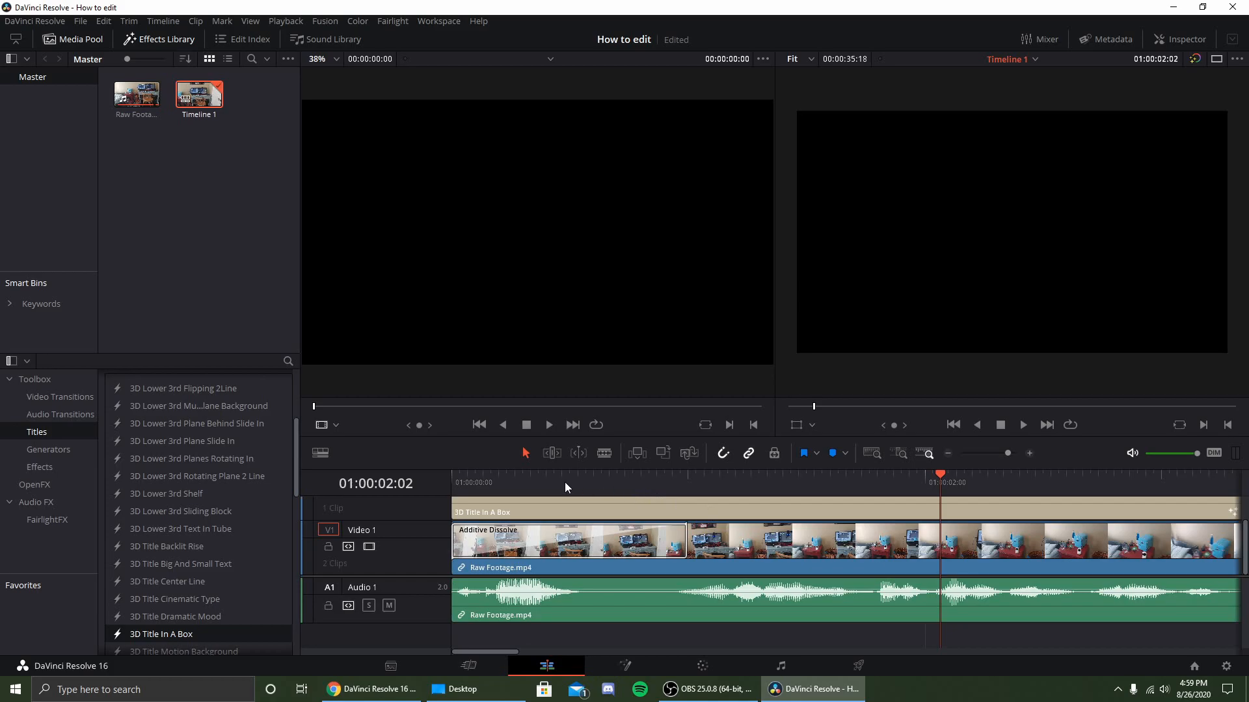
{"action": "left_click", "coordinate": [953, 425]}
{"action": "left_click", "coordinate": [1023, 424]}
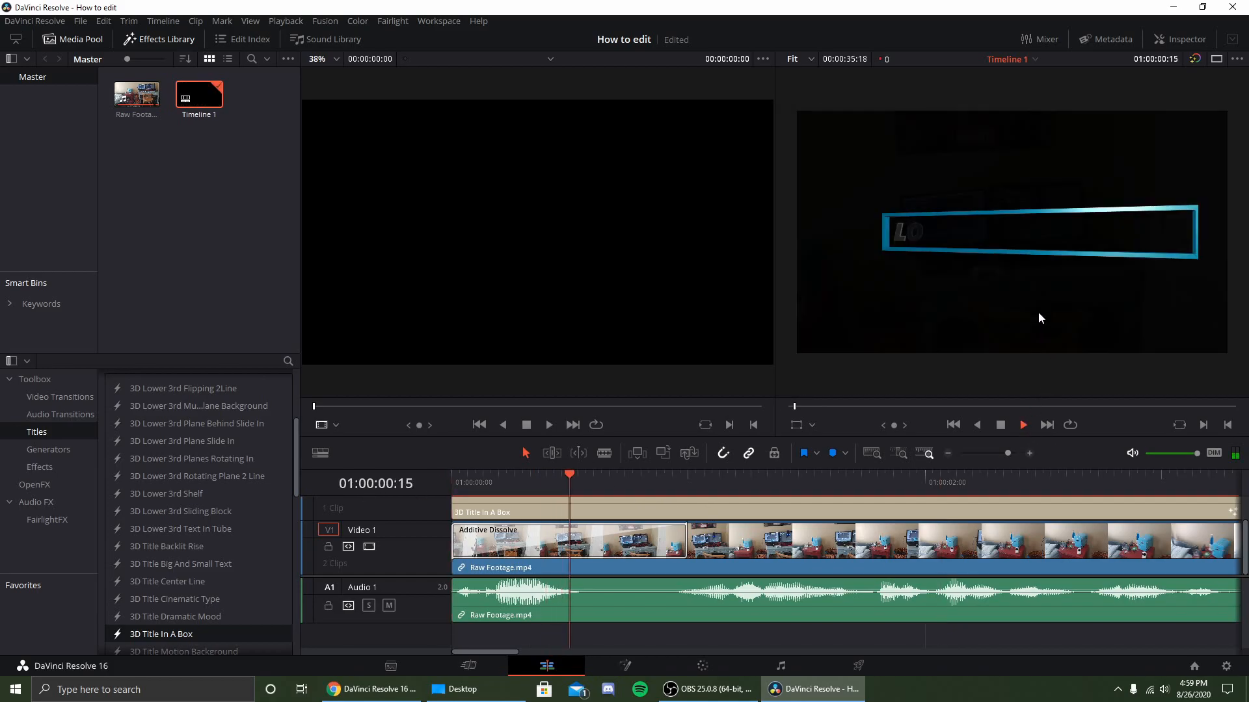
{"action": "left_click", "coordinate": [1000, 426]}
Step: Try to delete the title from the timeline, and undo both the deletion and the title's placement
{"action": "scroll", "coordinate": [669, 508], "scroll_direction": "up", "scroll_amount": 1}
{"action": "left_click", "coordinate": [639, 514]}
{"action": "key", "text": "Delete"}
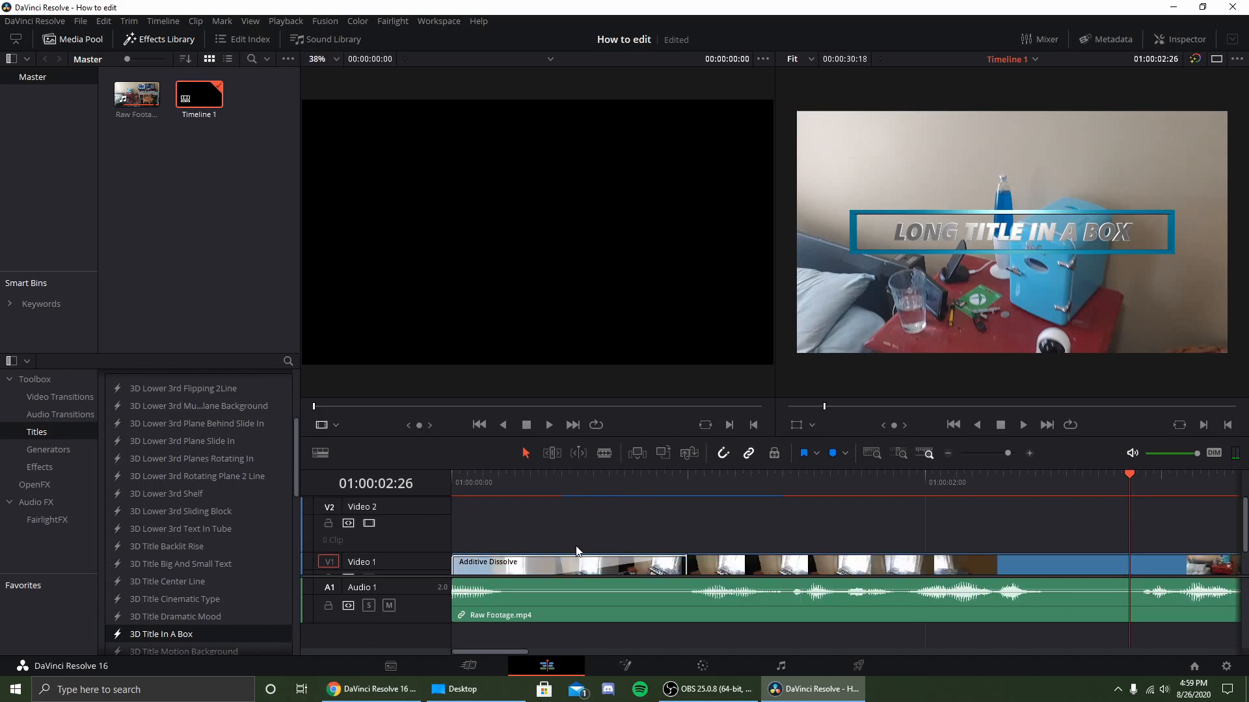
{"action": "key", "text": "ctrl+z"}
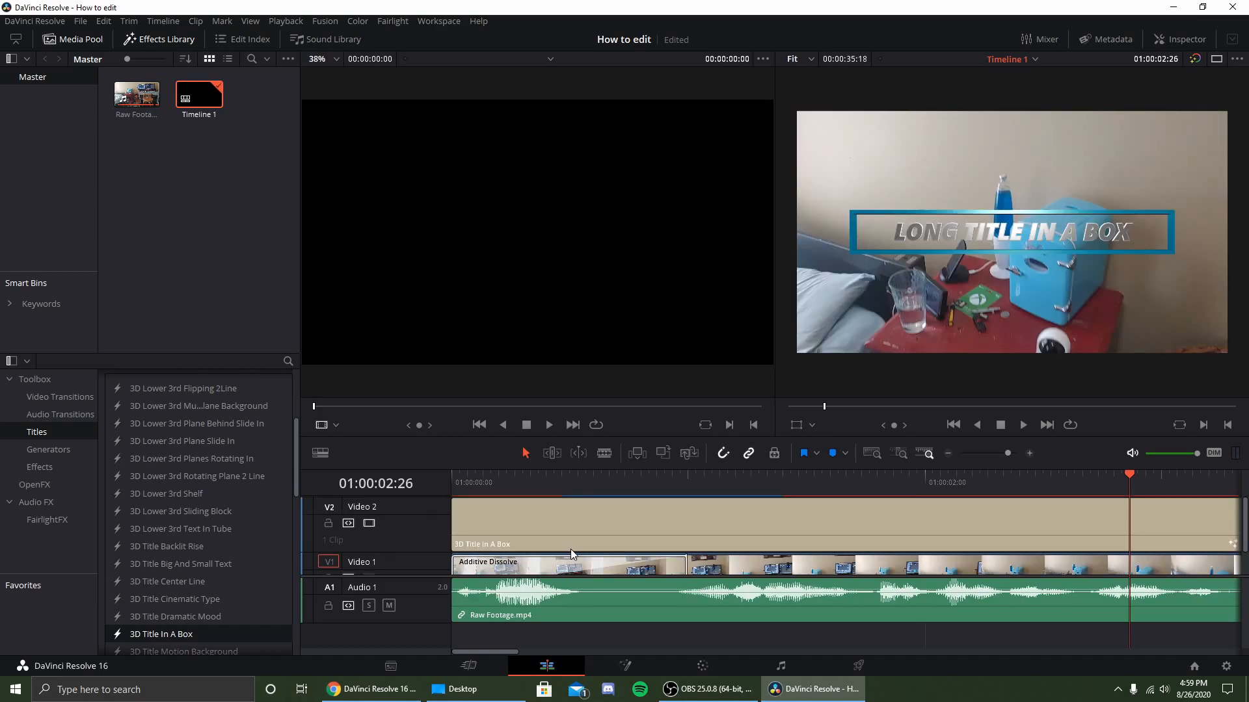
{"action": "scroll", "coordinate": [630, 543], "scroll_direction": "down", "scroll_amount": 1}
{"action": "scroll", "coordinate": [628, 550], "scroll_direction": "up", "scroll_amount": 1}
{"action": "key", "text": "ctrl+z"}
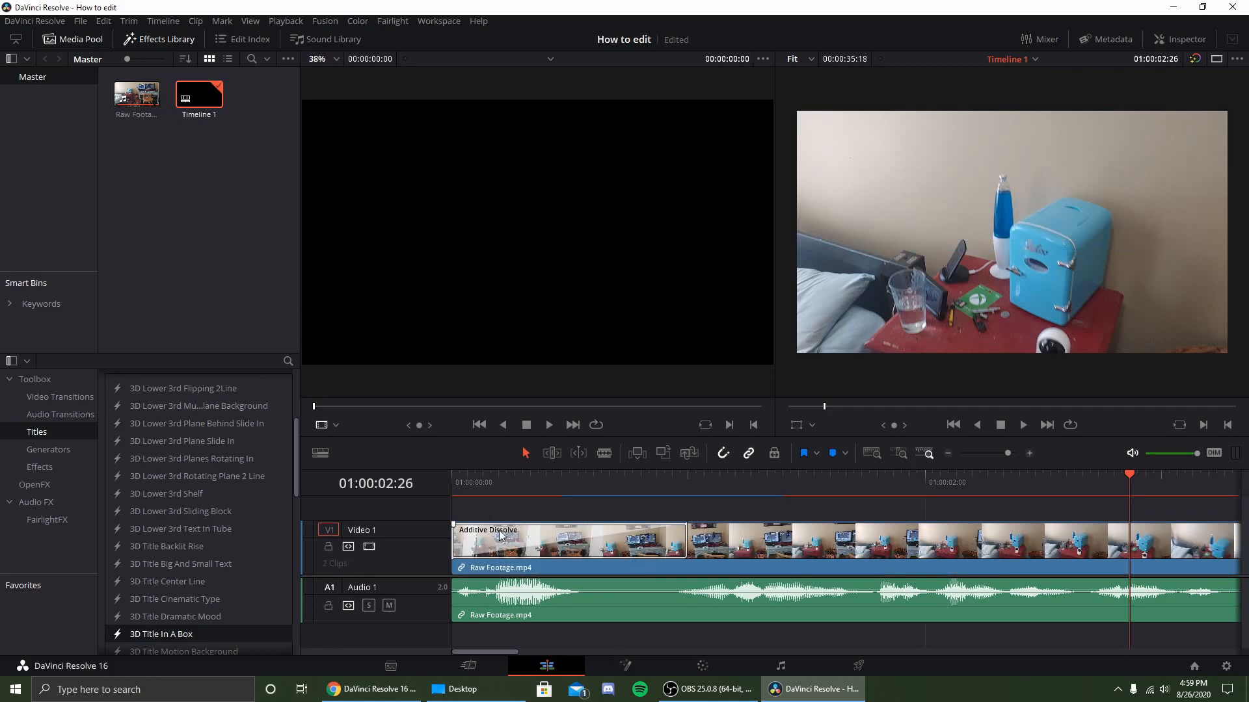
Step: Play the opening dissolve from the timeline's start and browse the available Fusion titles
{"action": "left_click_drag", "start_coordinate": [530, 476], "coordinate": [448, 504]}
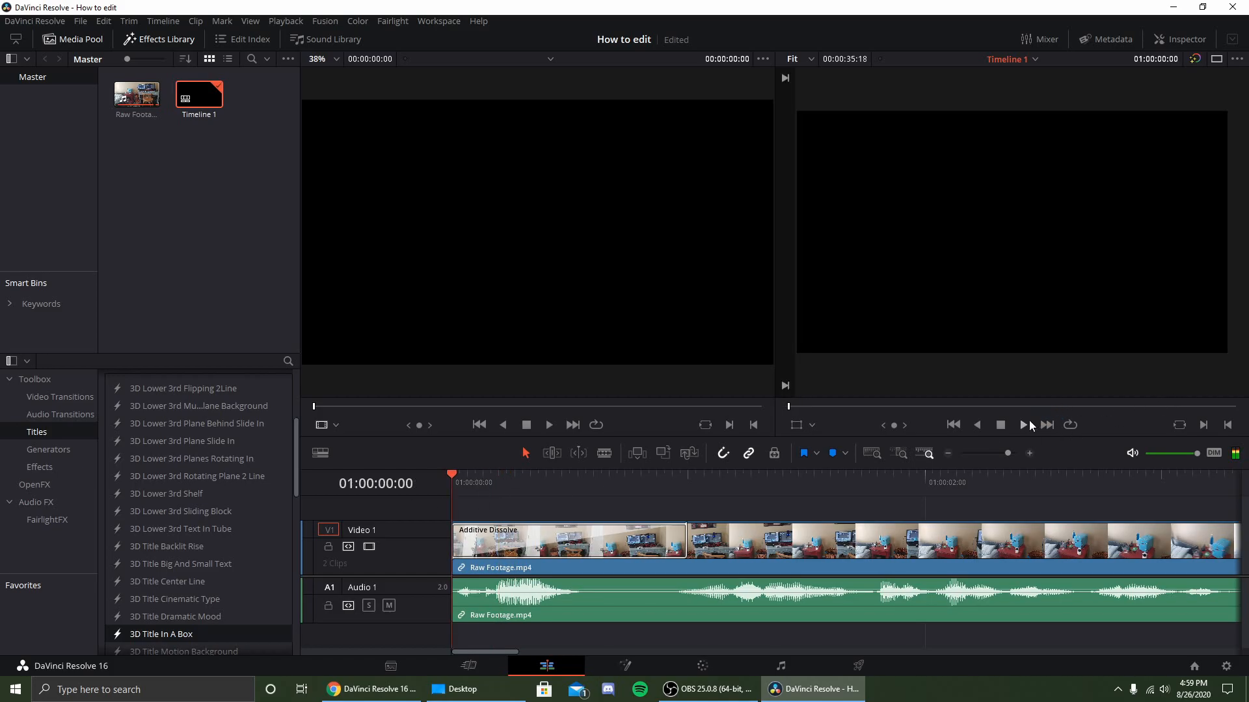
{"action": "scroll", "coordinate": [203, 517], "scroll_direction": "down", "scroll_amount": 3}
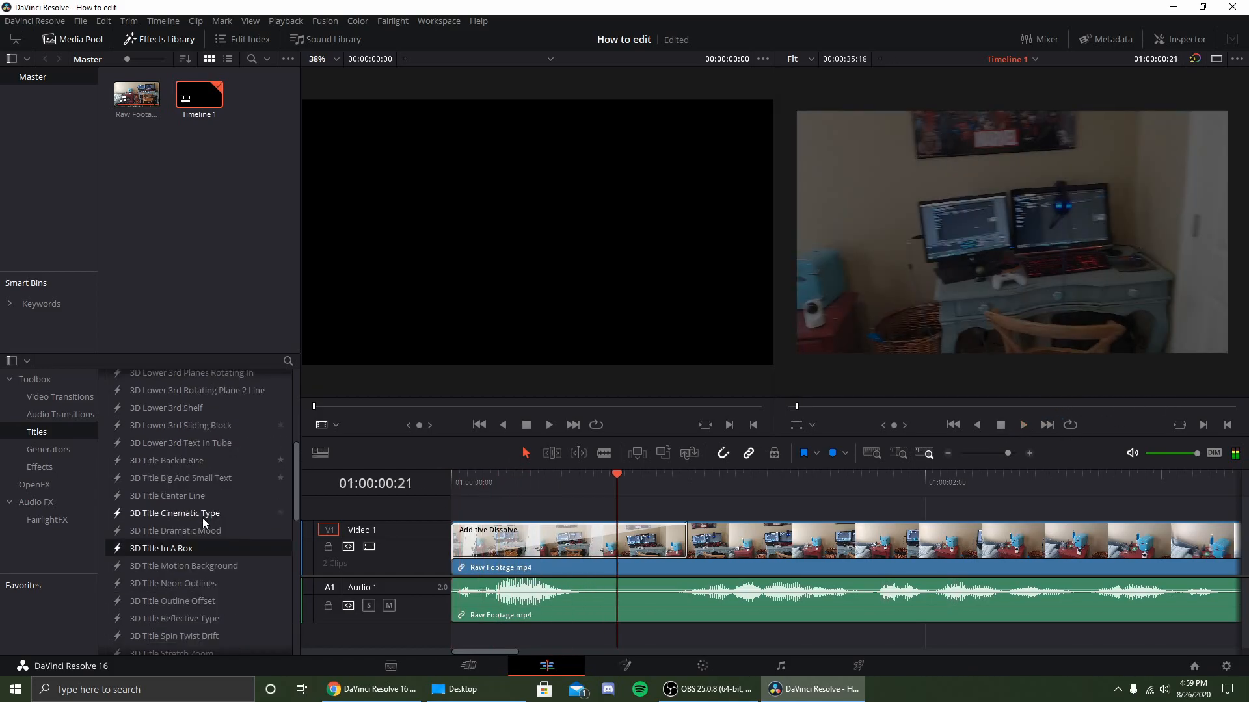
{"action": "scroll", "coordinate": [202, 524], "scroll_direction": "down", "scroll_amount": 1}
{"action": "scroll", "coordinate": [208, 532], "scroll_direction": "up", "scroll_amount": 4}
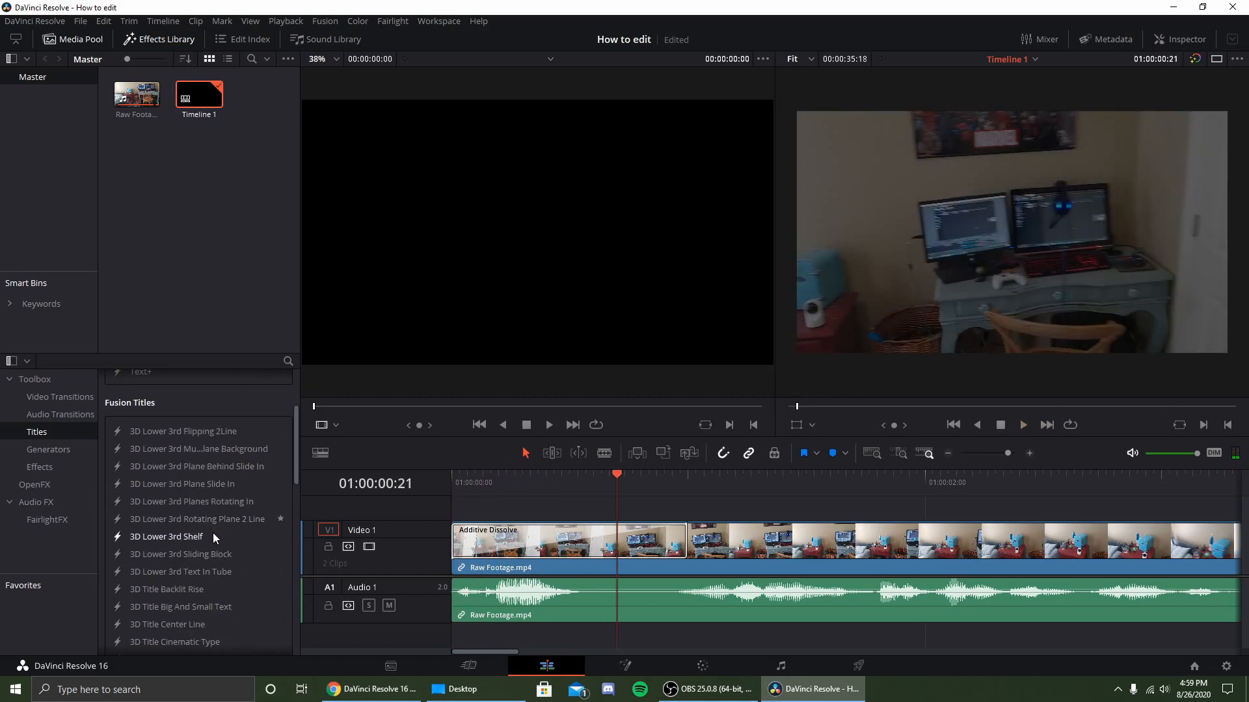
Step: Place the Lower 3rd Corporate Corners 1 Line title above the first clip at the timeline's start and play it from the beginning
{"action": "scroll", "coordinate": [209, 610], "scroll_direction": "down", "scroll_amount": 4}
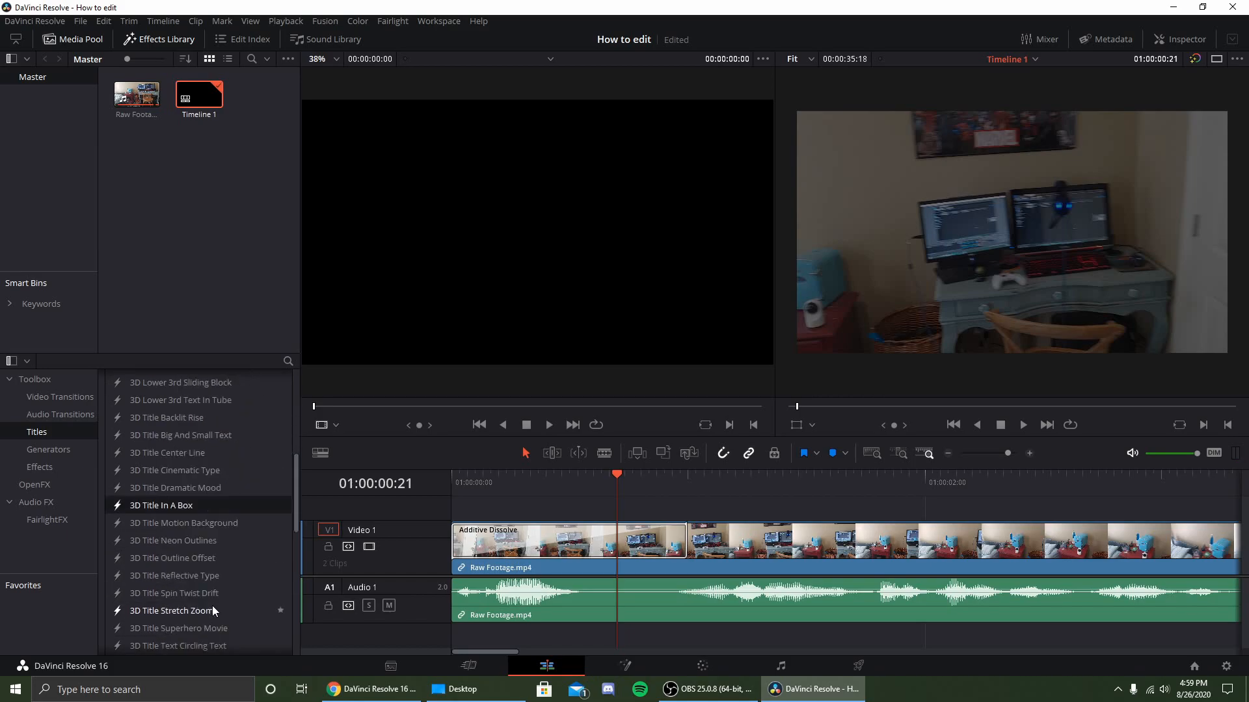
{"action": "scroll", "coordinate": [212, 606], "scroll_direction": "down", "scroll_amount": 2}
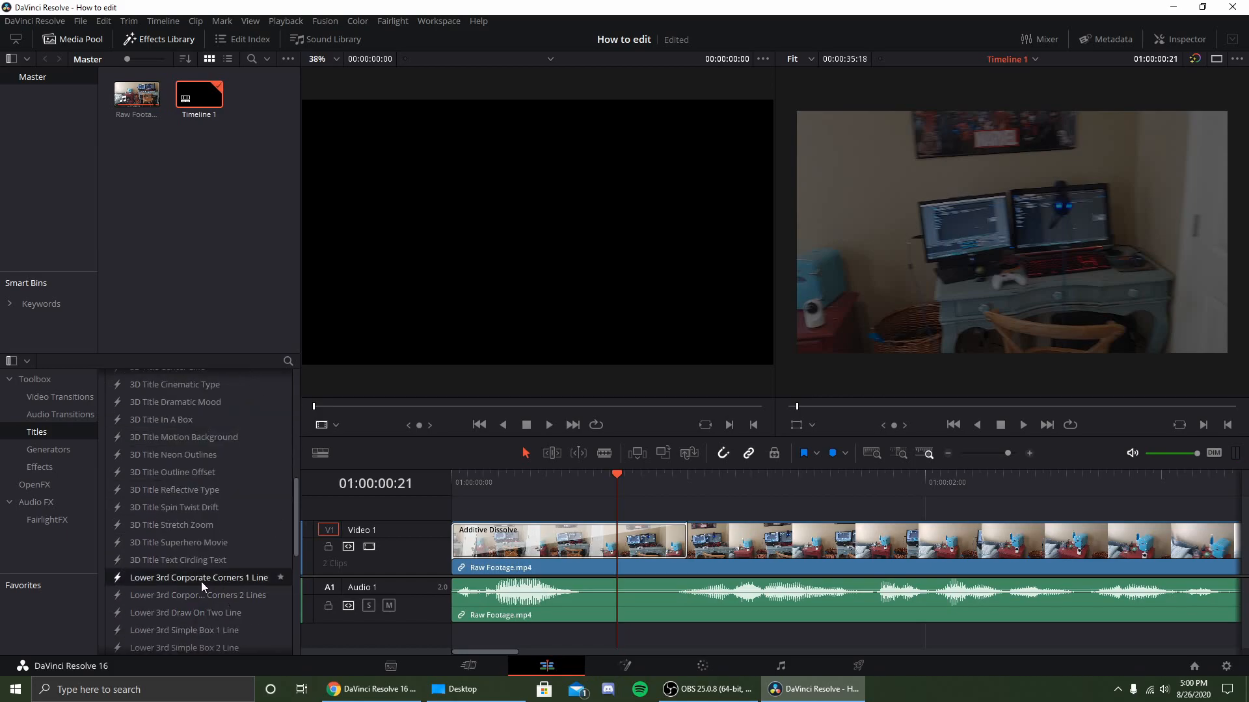
{"action": "left_click_drag", "start_coordinate": [194, 580], "coordinate": [452, 512]}
{"action": "left_click_drag", "start_coordinate": [615, 475], "coordinate": [350, 479]}
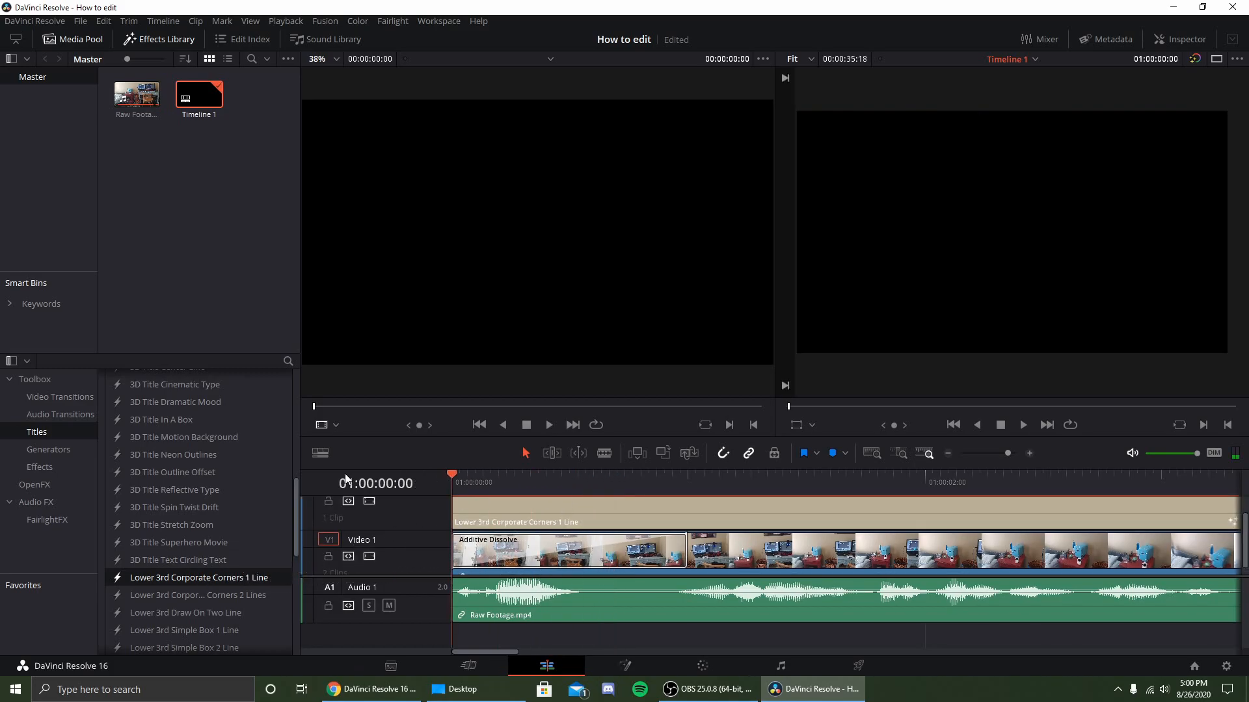
{"action": "left_click", "coordinate": [1023, 426]}
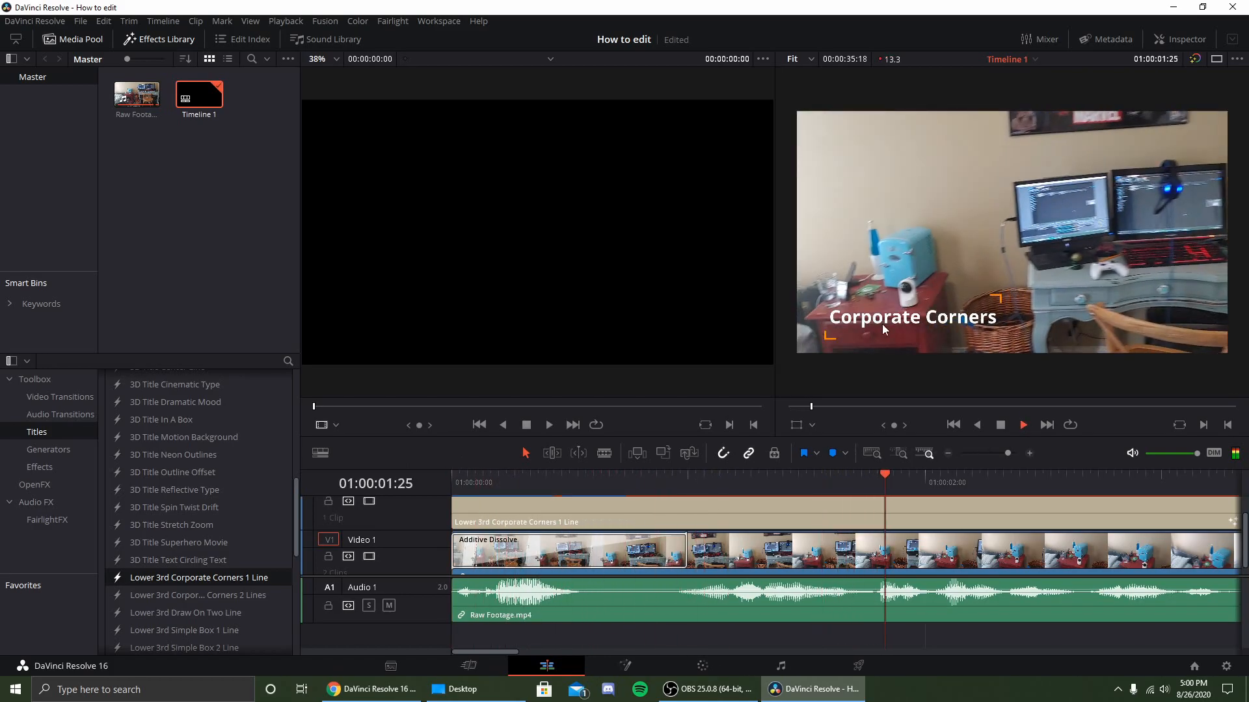
{"action": "left_click", "coordinate": [999, 425]}
Step: Check the lower-third title's opening animation at several points within its first 15 frames
{"action": "left_click_drag", "start_coordinate": [881, 475], "coordinate": [346, 486]}
{"action": "scroll", "coordinate": [607, 547], "scroll_direction": "up", "scroll_amount": 1}
{"action": "left_click", "coordinate": [497, 487]}
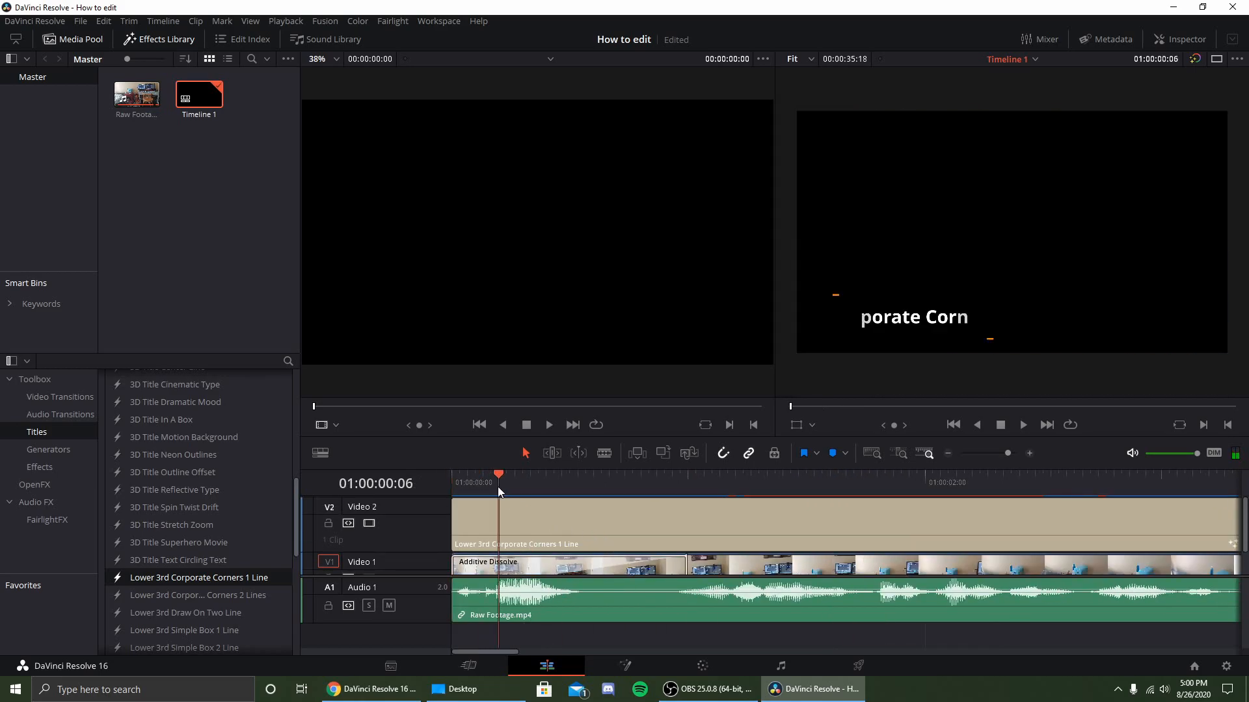
{"action": "left_click", "coordinate": [571, 481]}
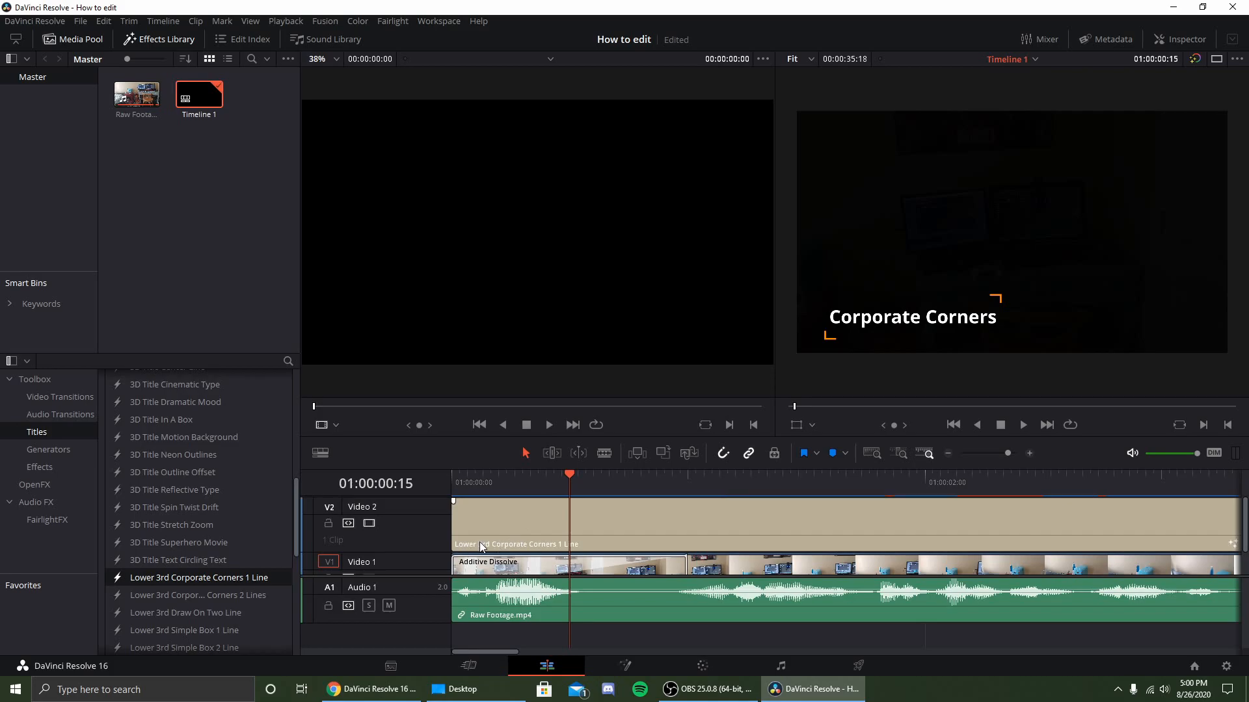
{"action": "scroll", "coordinate": [502, 547], "scroll_direction": "down", "scroll_amount": 2}
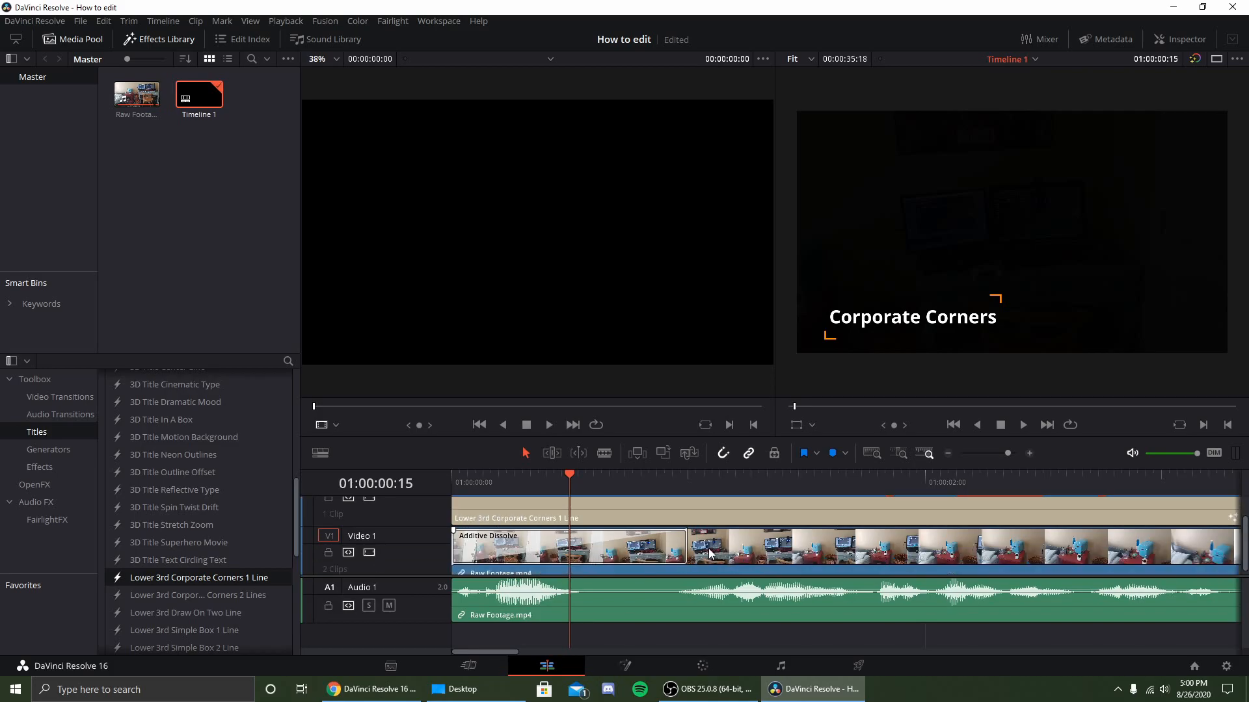
{"action": "scroll", "coordinate": [657, 544], "scroll_direction": "up", "scroll_amount": 2}
Step: Open the lower-third title's settings and look through the main text's font and style options
{"action": "double_click", "coordinate": [638, 520]}
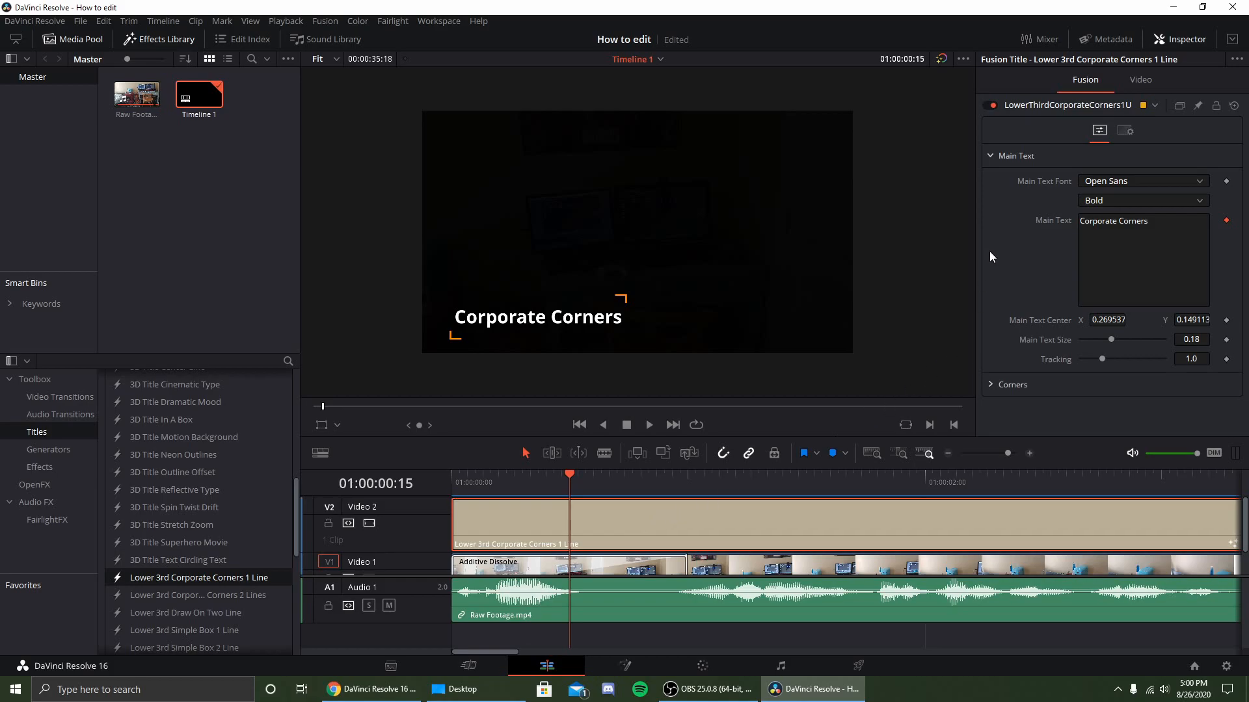
{"action": "left_click", "coordinate": [1115, 182]}
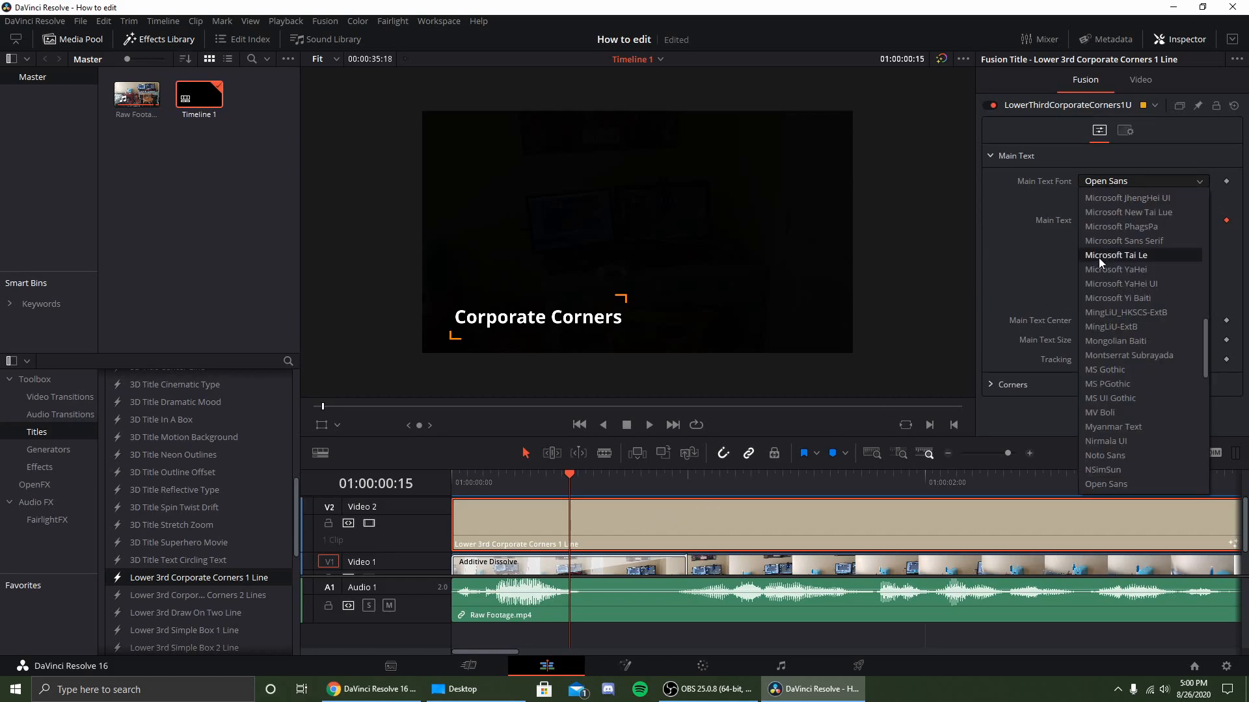
{"action": "left_click", "coordinate": [1049, 208]}
{"action": "left_click", "coordinate": [1107, 205]}
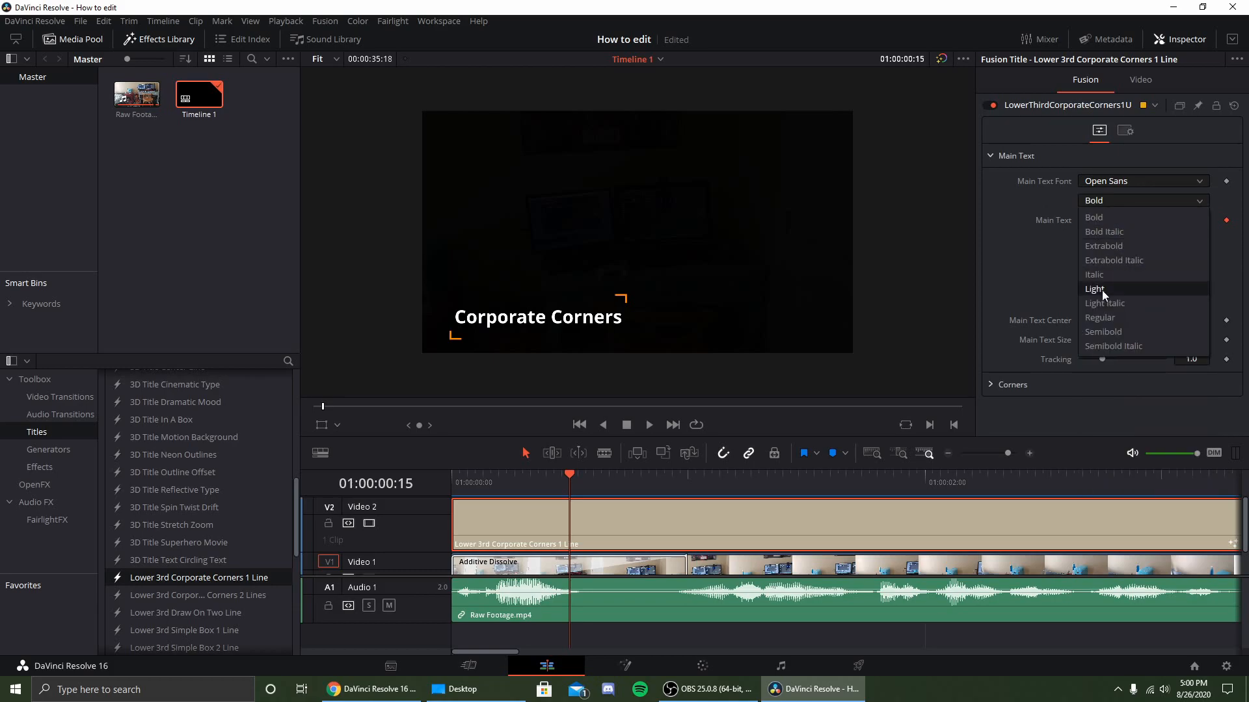
{"action": "left_click", "coordinate": [994, 221]}
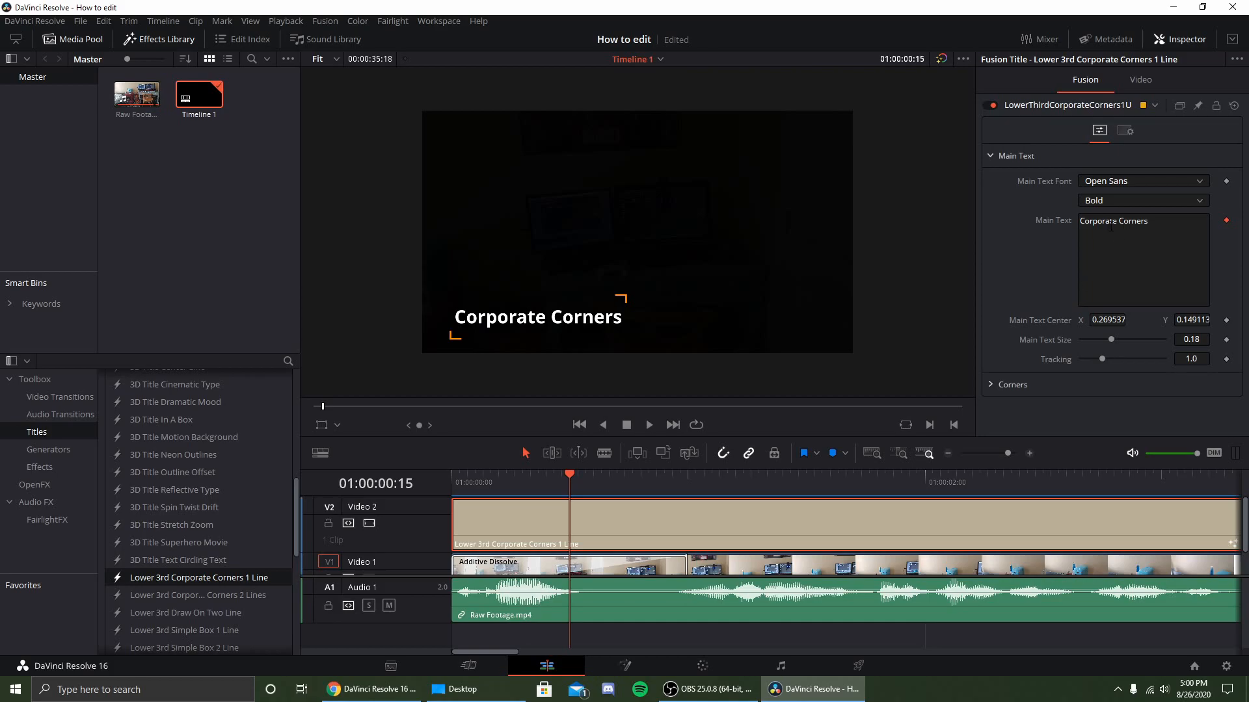
Step: Change the title's main text to "How To Edit" and enlarge the main text size to 0.2559
{"action": "triple_click", "coordinate": [1167, 220]}
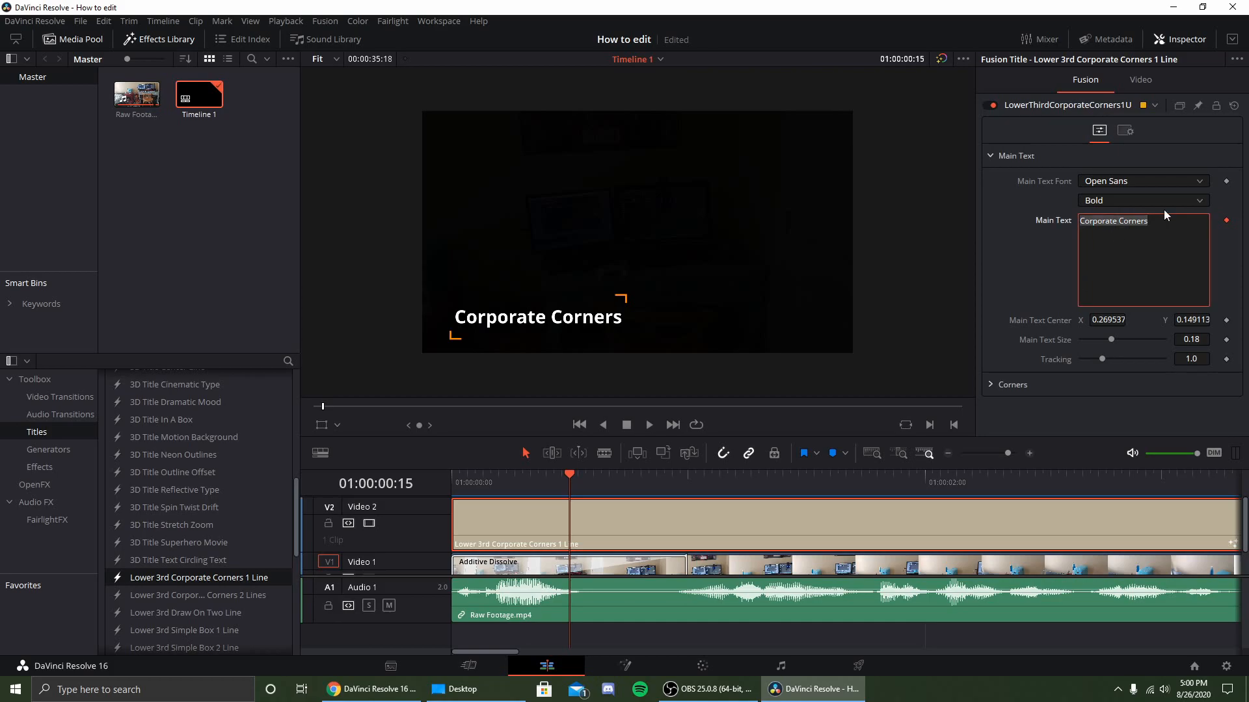
{"action": "type", "text": "How T"}
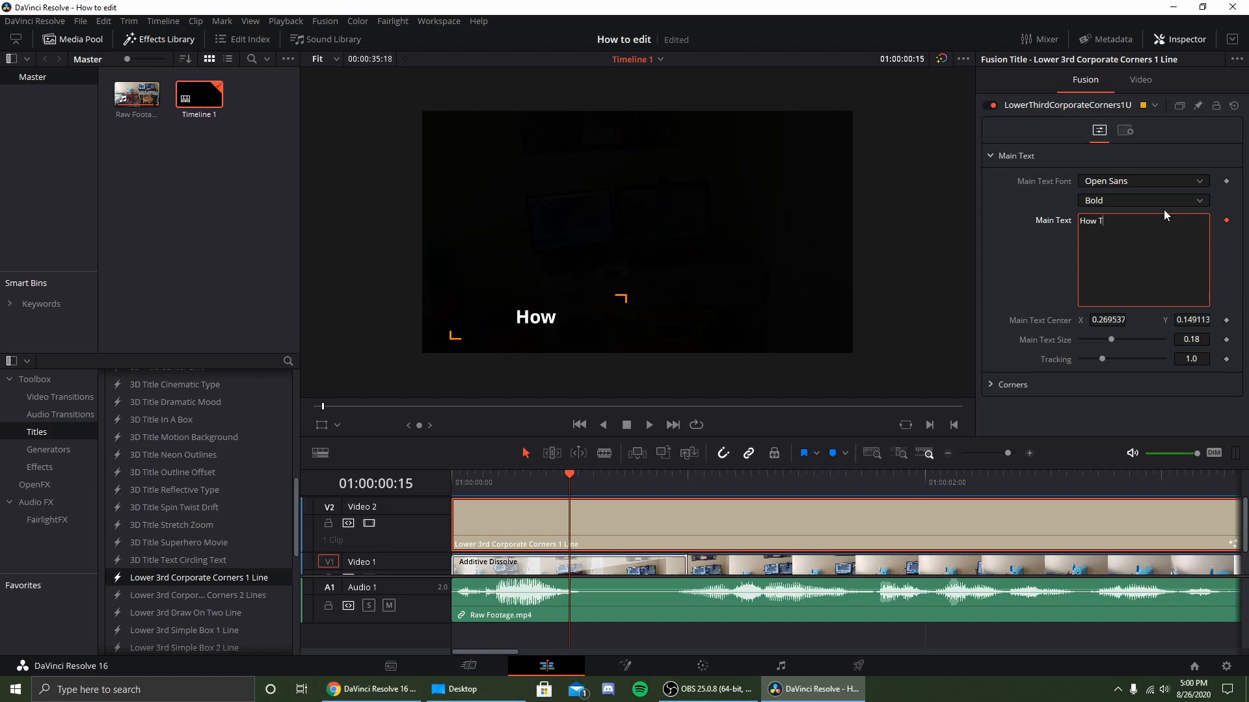
{"action": "type", "text": "o Edit"}
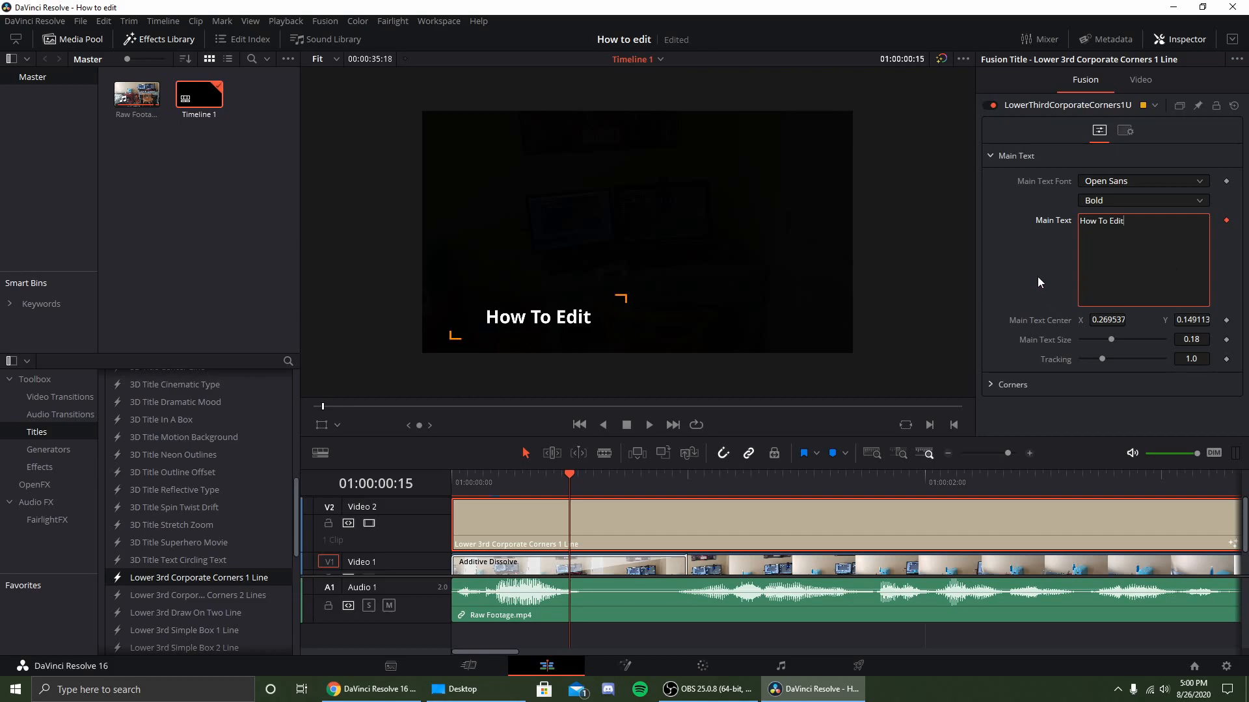
{"action": "mouse_move", "coordinate": [1109, 338]}
{"action": "left_mouse_down"}
{"action": "mouse_move", "coordinate": [1122, 338]}
{"action": "mouse_move", "coordinate": [1095, 344]}
{"action": "mouse_move", "coordinate": [1121, 348]}
{"action": "left_mouse_up"}
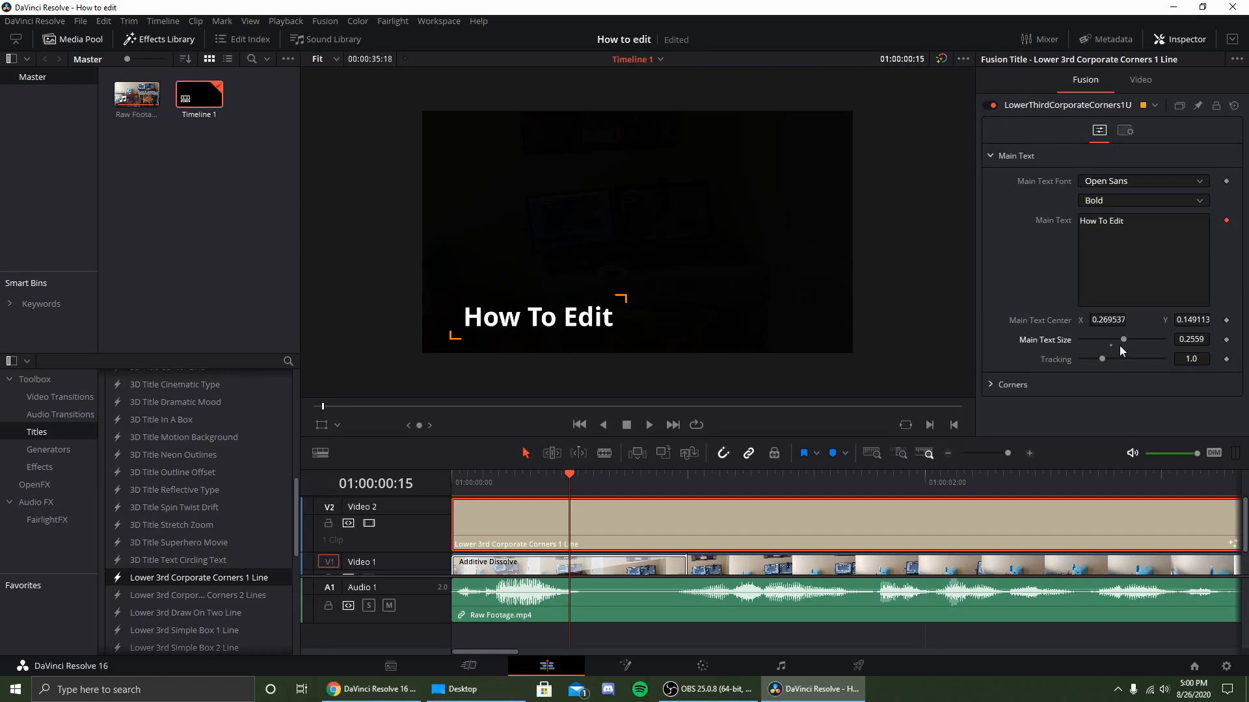
Step: Preview the "How To Edit" title from the timeline's start and save the project
{"action": "left_click_drag", "start_coordinate": [564, 477], "coordinate": [446, 466]}
{"action": "left_click", "coordinate": [649, 425]}
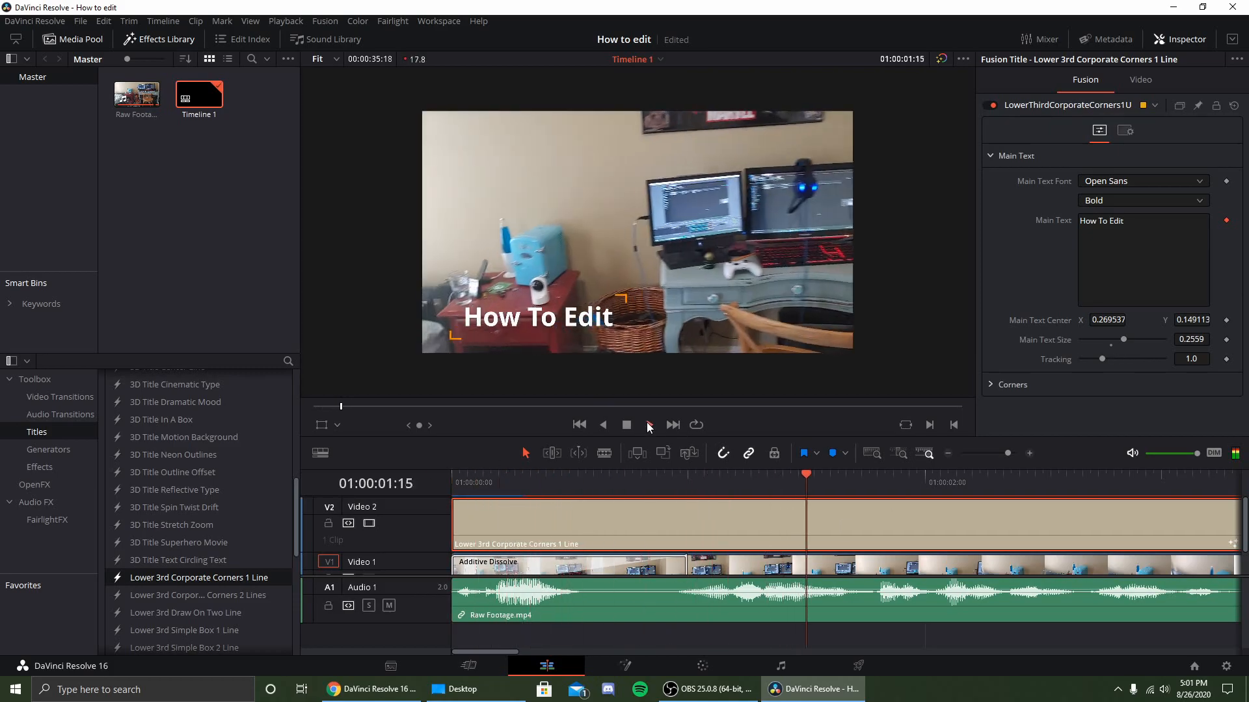
{"action": "left_click", "coordinate": [626, 426]}
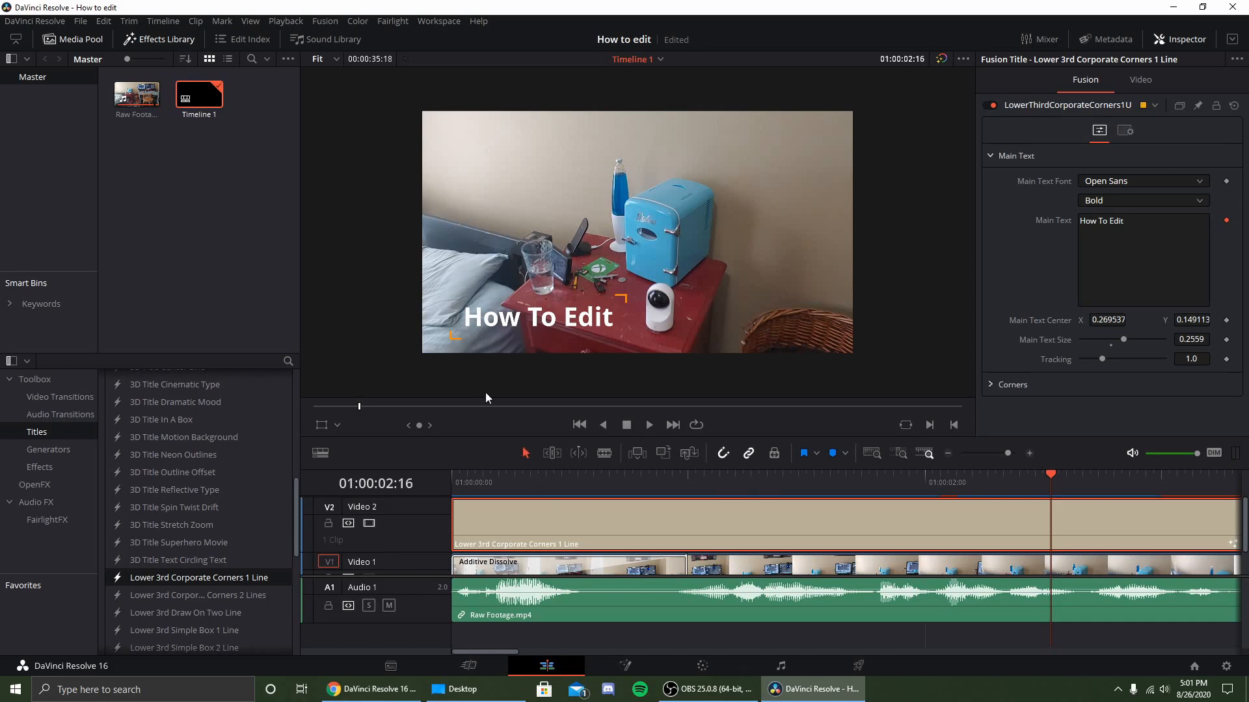
{"action": "left_click", "coordinate": [82, 21]}
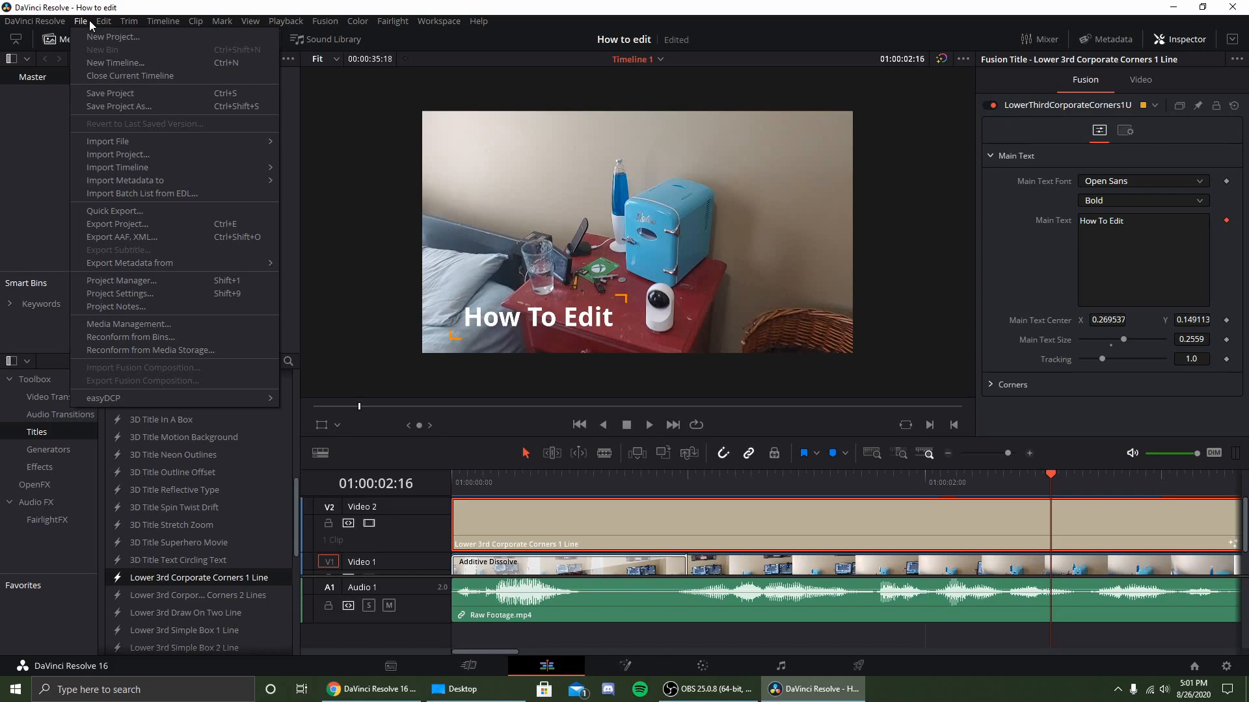
{"action": "left_click", "coordinate": [122, 98]}
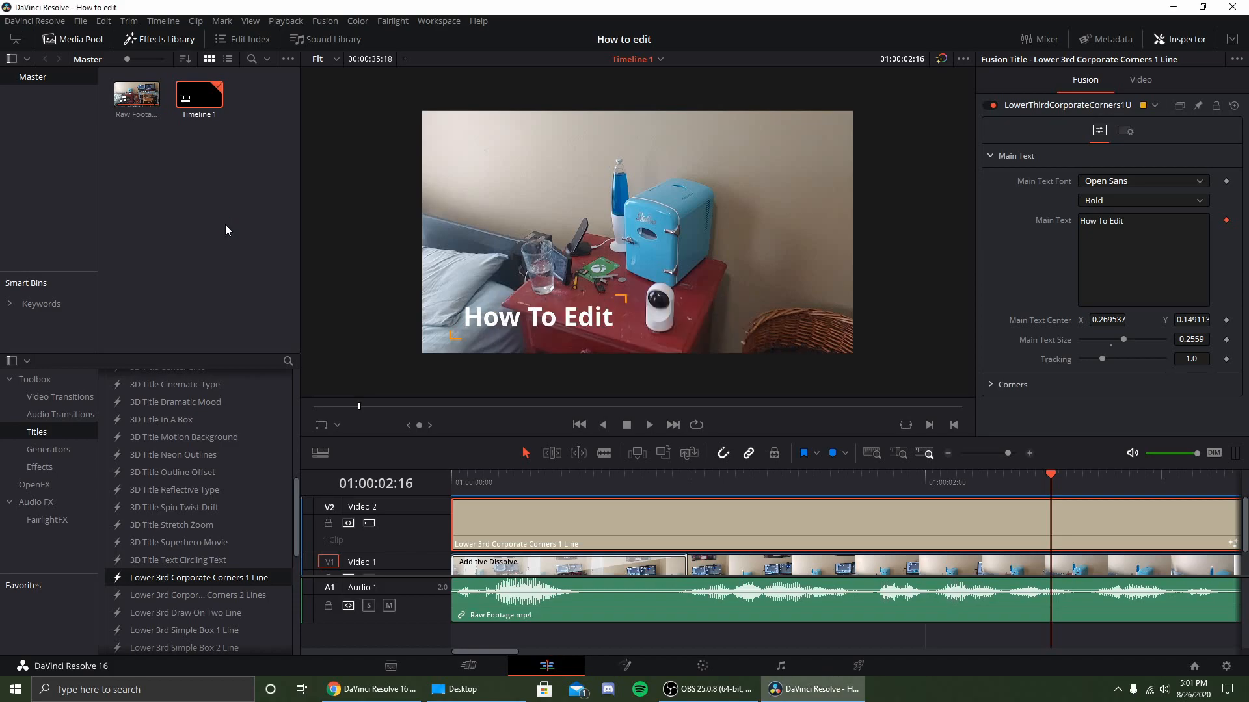
Step: Replay the saved edit's opening from the timeline's start and stop at about three seconds
{"action": "key", "text": "Home"}
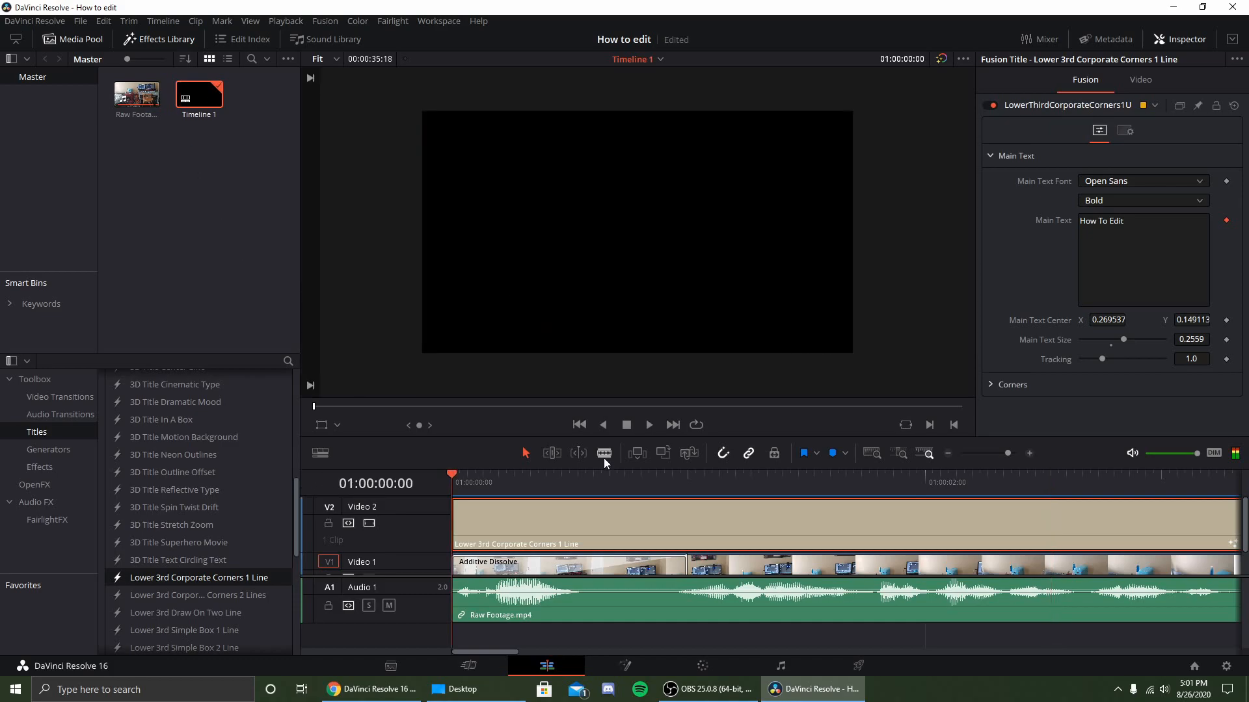
{"action": "left_click", "coordinate": [650, 424]}
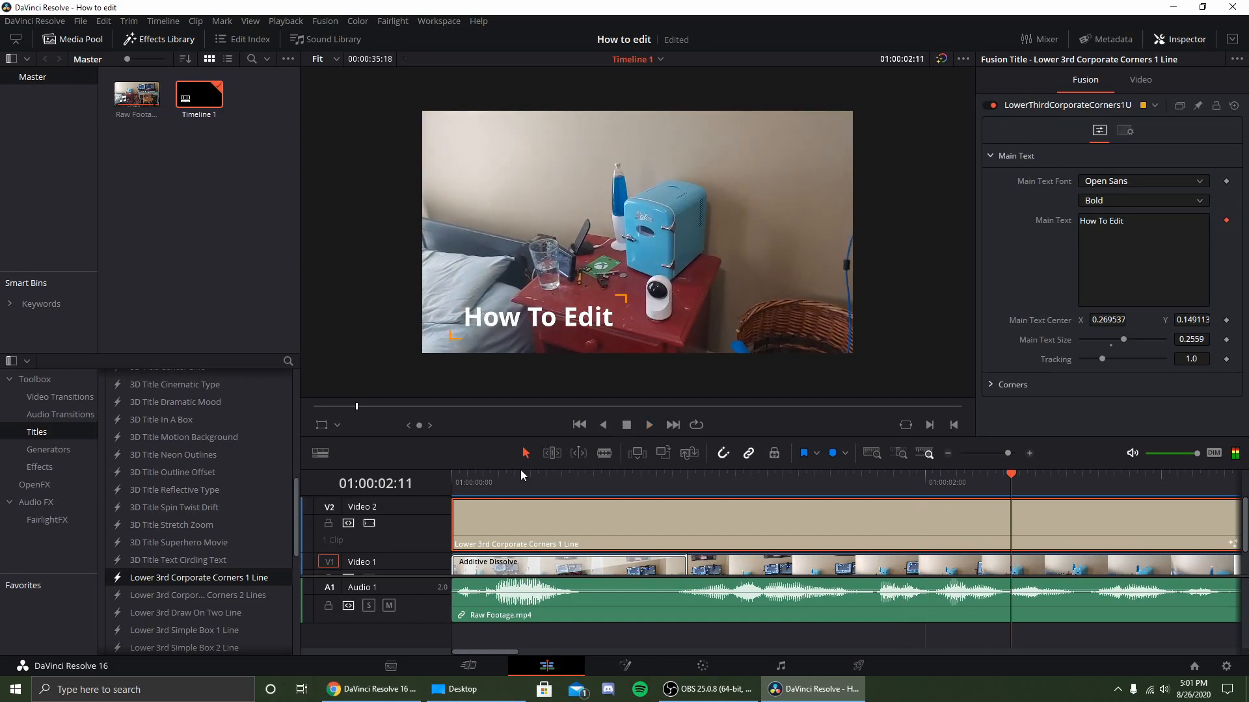
{"action": "key", "text": "space"}
{"action": "key", "text": "Home"}
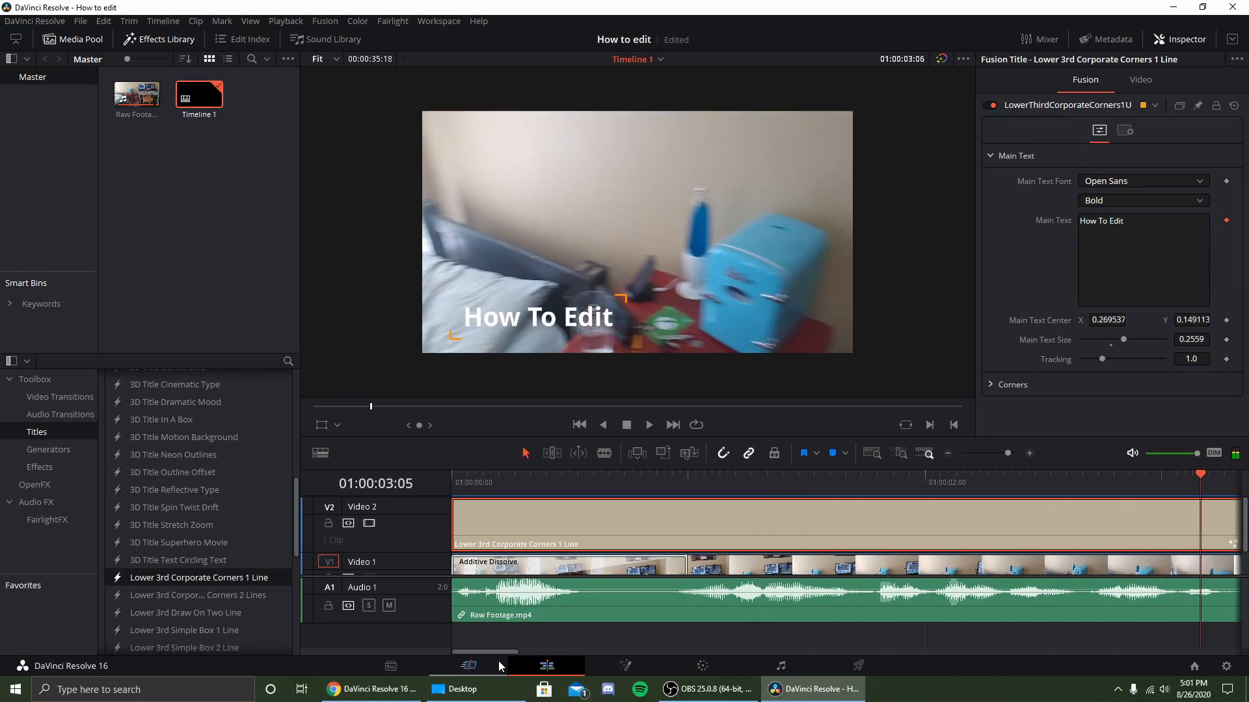
Step: Find the computer monitor shot near 01:00:10:11 on the timeline and play it through to 01:00:12:04
{"action": "left_click_drag", "start_coordinate": [512, 653], "coordinate": [622, 641]}
{"action": "left_click_drag", "start_coordinate": [529, 472], "coordinate": [1229, 489]}
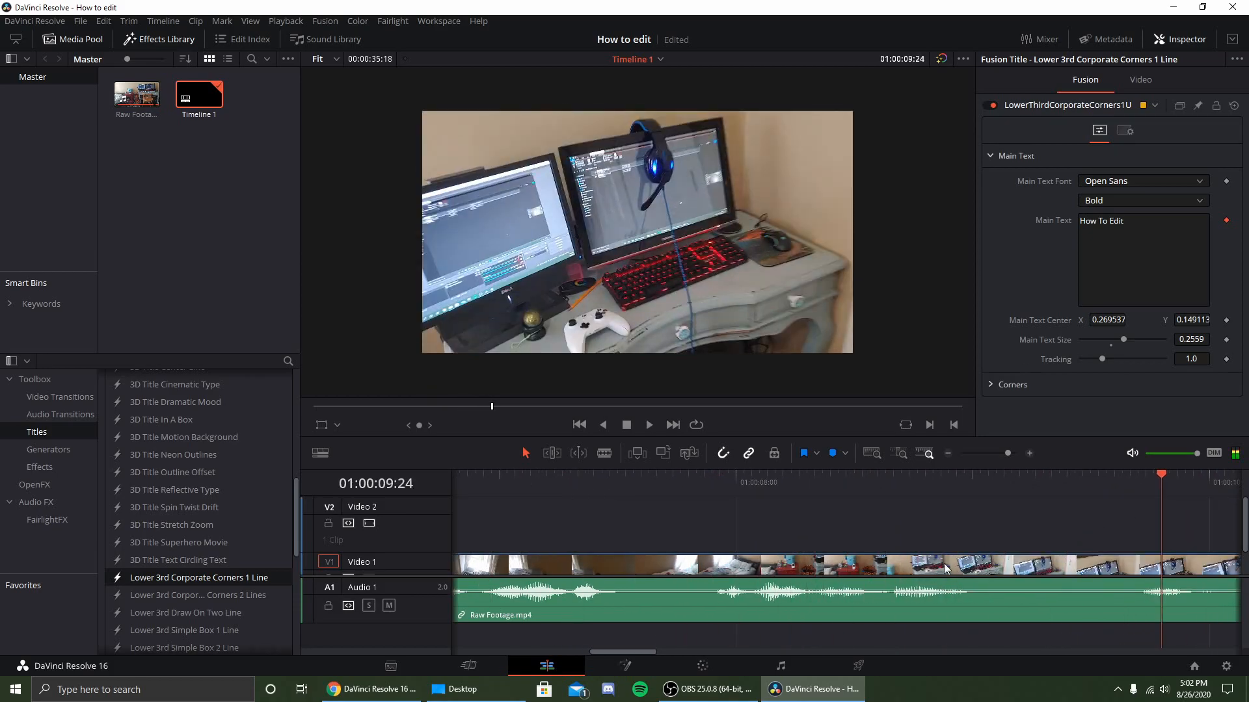
{"action": "left_click_drag", "start_coordinate": [631, 652], "coordinate": [669, 652]}
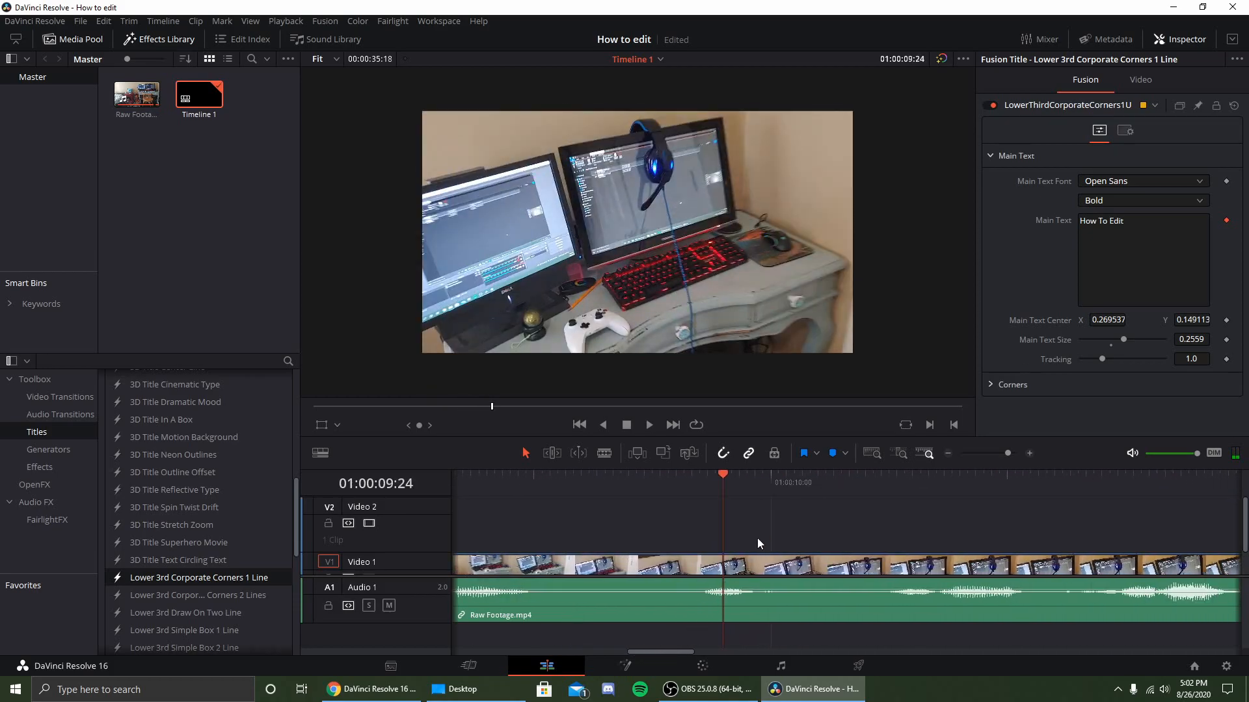
{"action": "left_click_drag", "start_coordinate": [739, 487], "coordinate": [843, 495]}
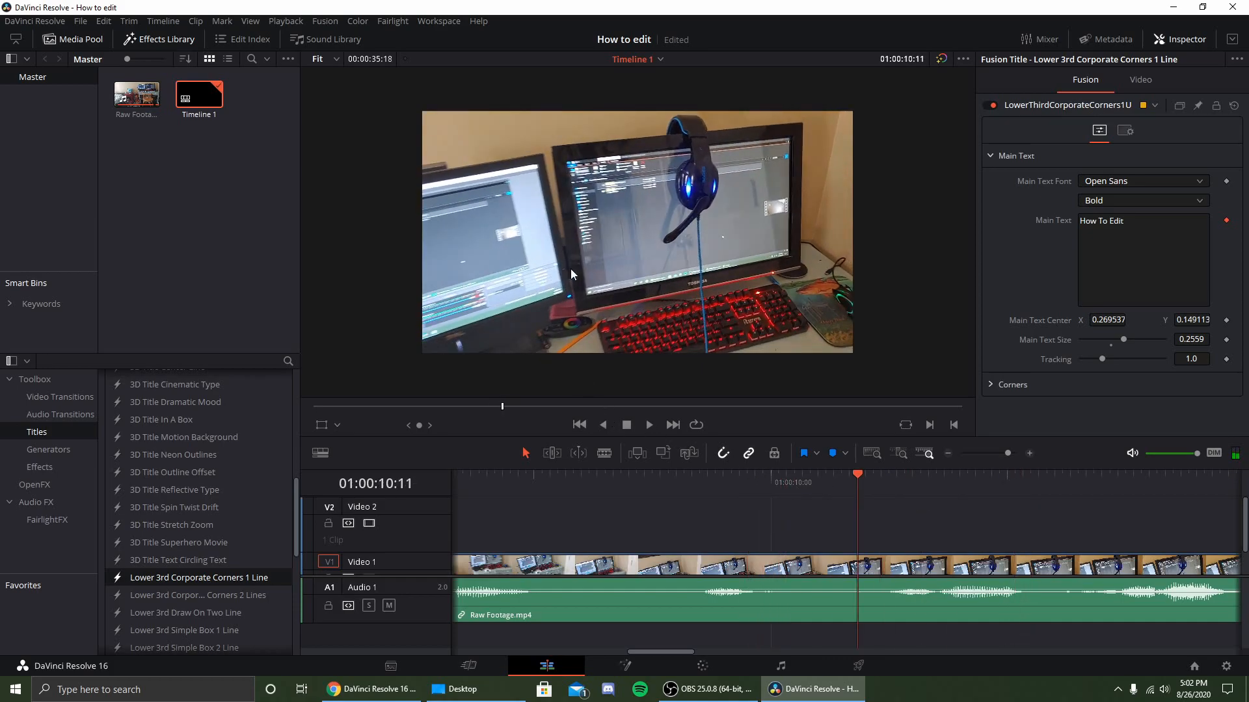
{"action": "left_click", "coordinate": [649, 425]}
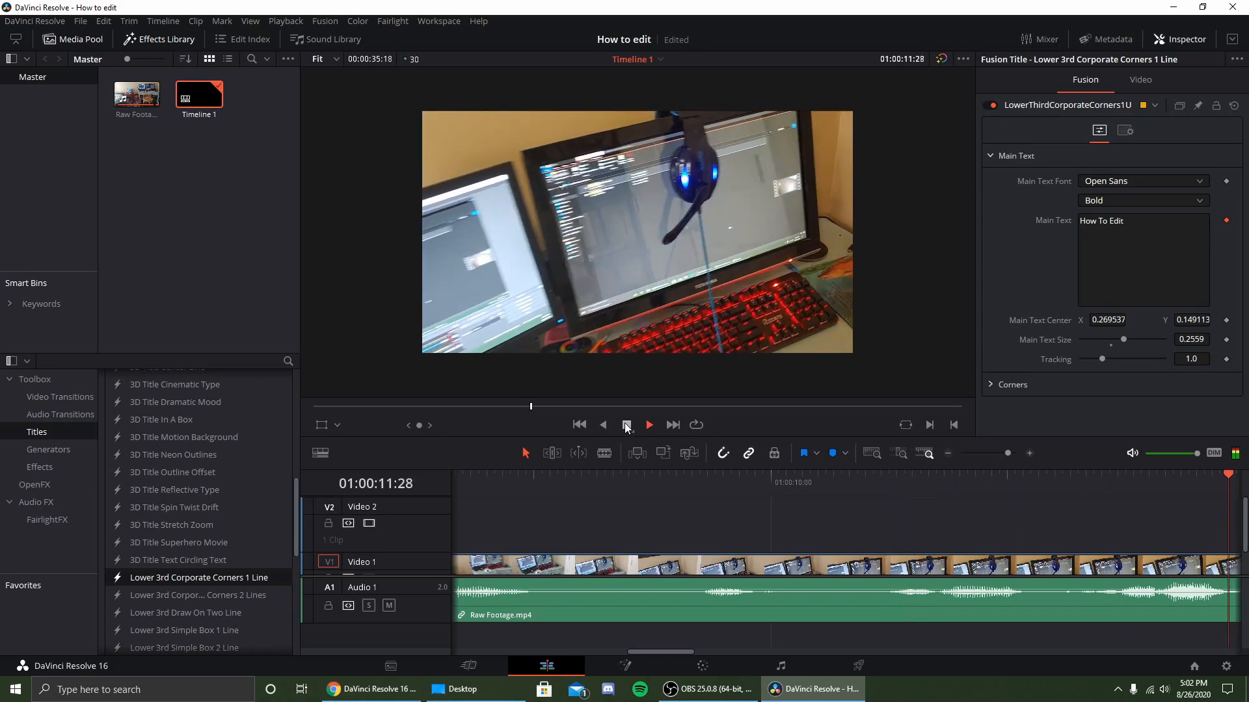
{"action": "left_click", "coordinate": [626, 425]}
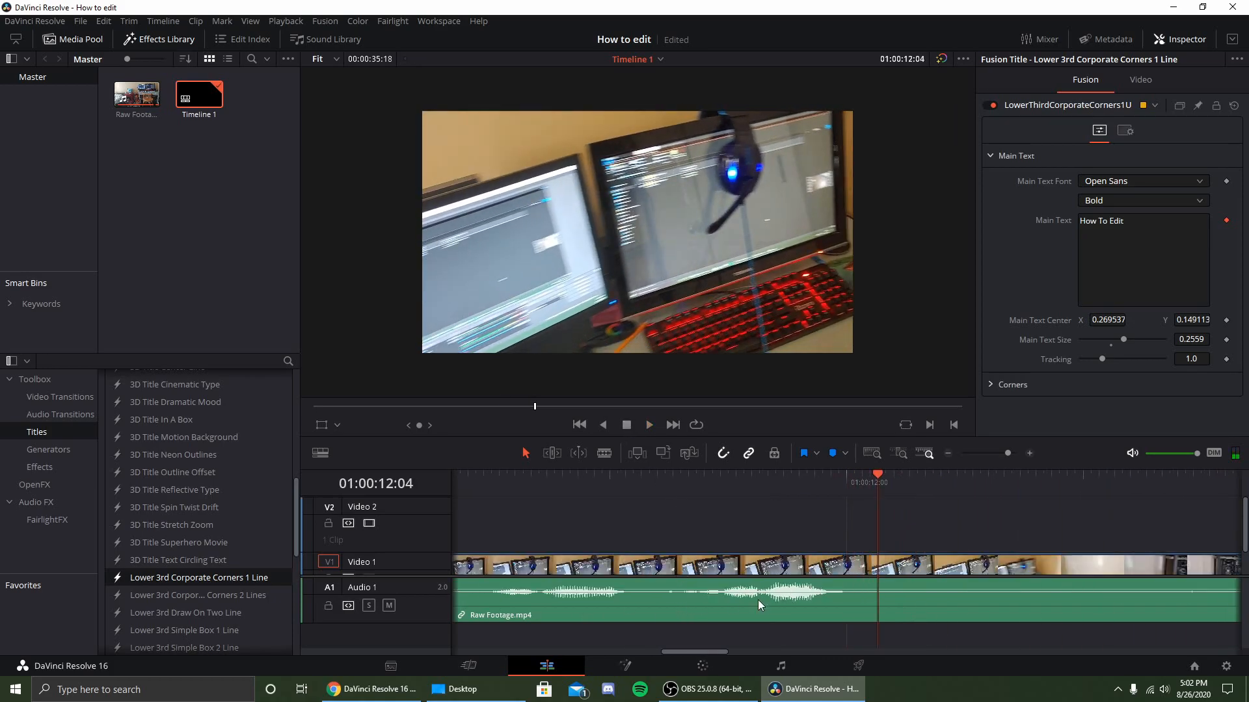
Step: Switch to Chrome, search for "computer clipart" in a new tab and open the image of the black desktop computer
{"action": "left_click", "coordinate": [370, 689]}
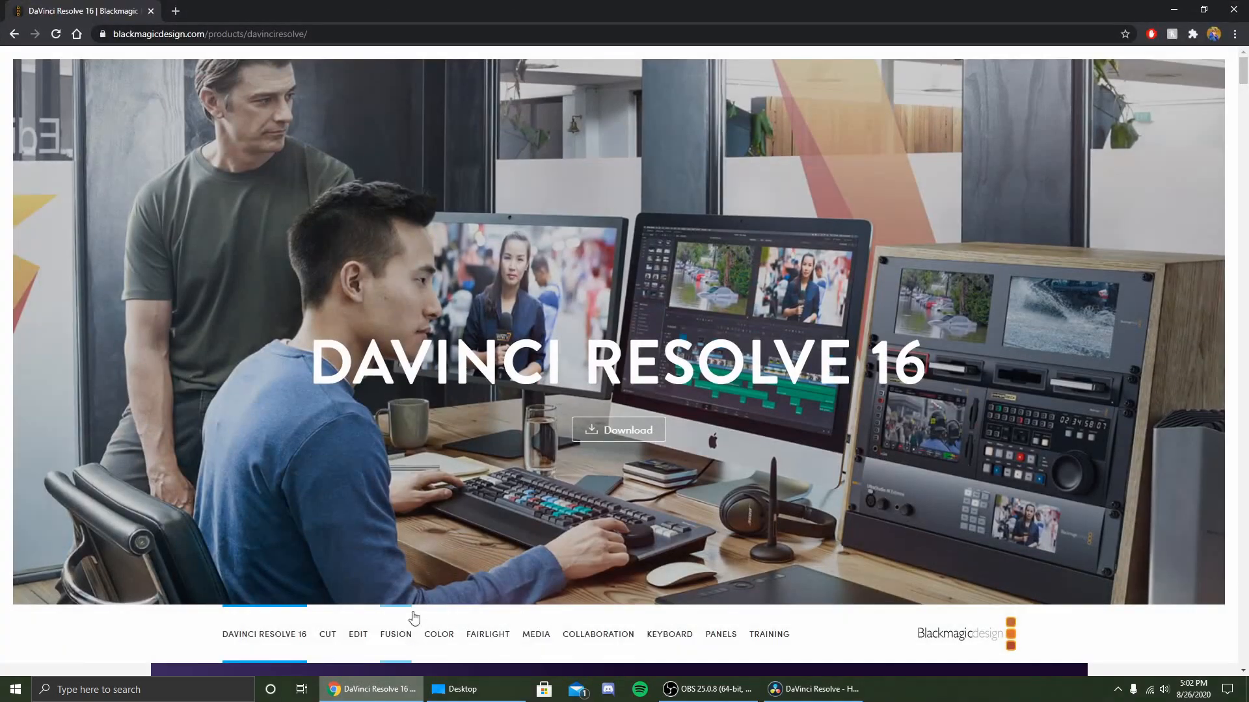
{"action": "left_click", "coordinate": [174, 11]}
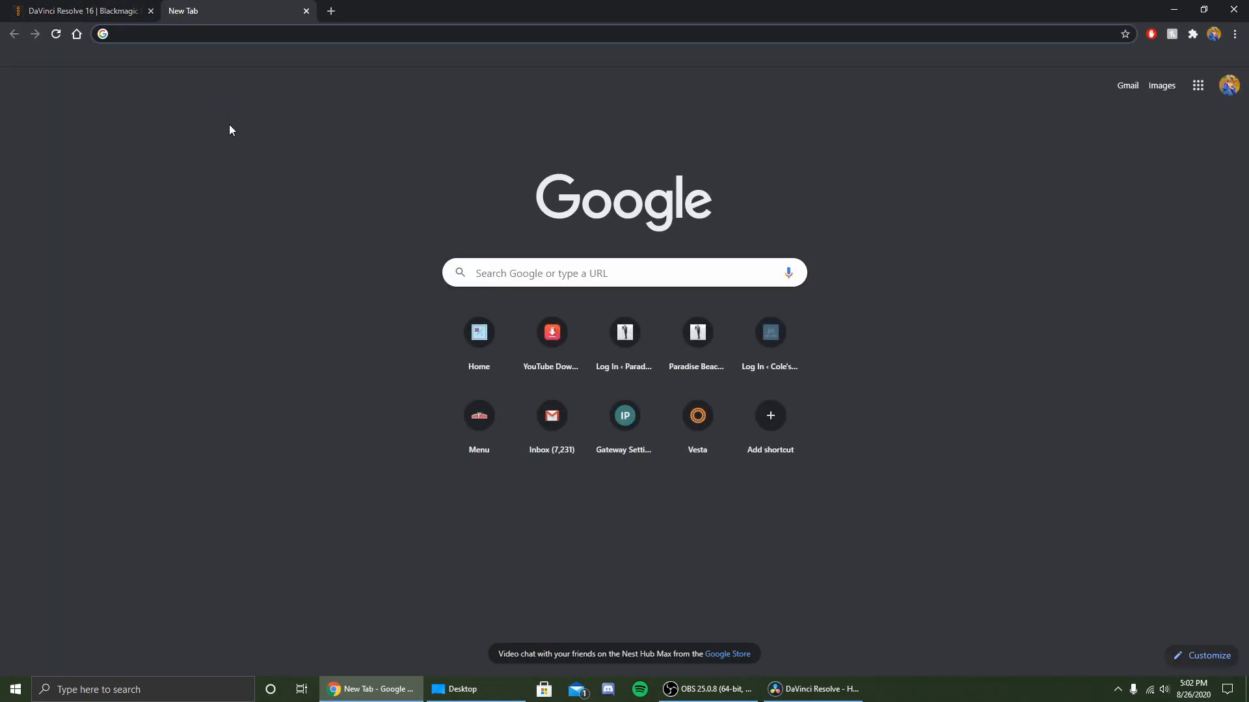
{"action": "type", "text": "computer clipart"}
{"action": "key", "text": "Return"}
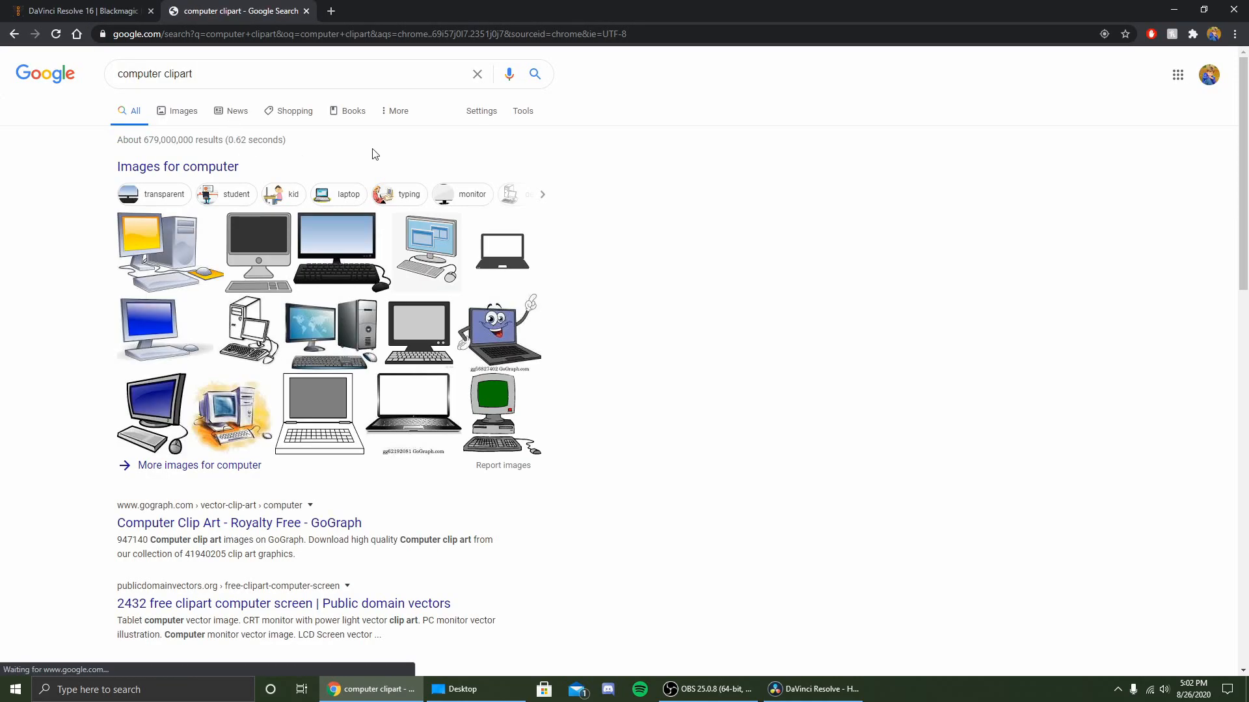
{"action": "left_click", "coordinate": [346, 273]}
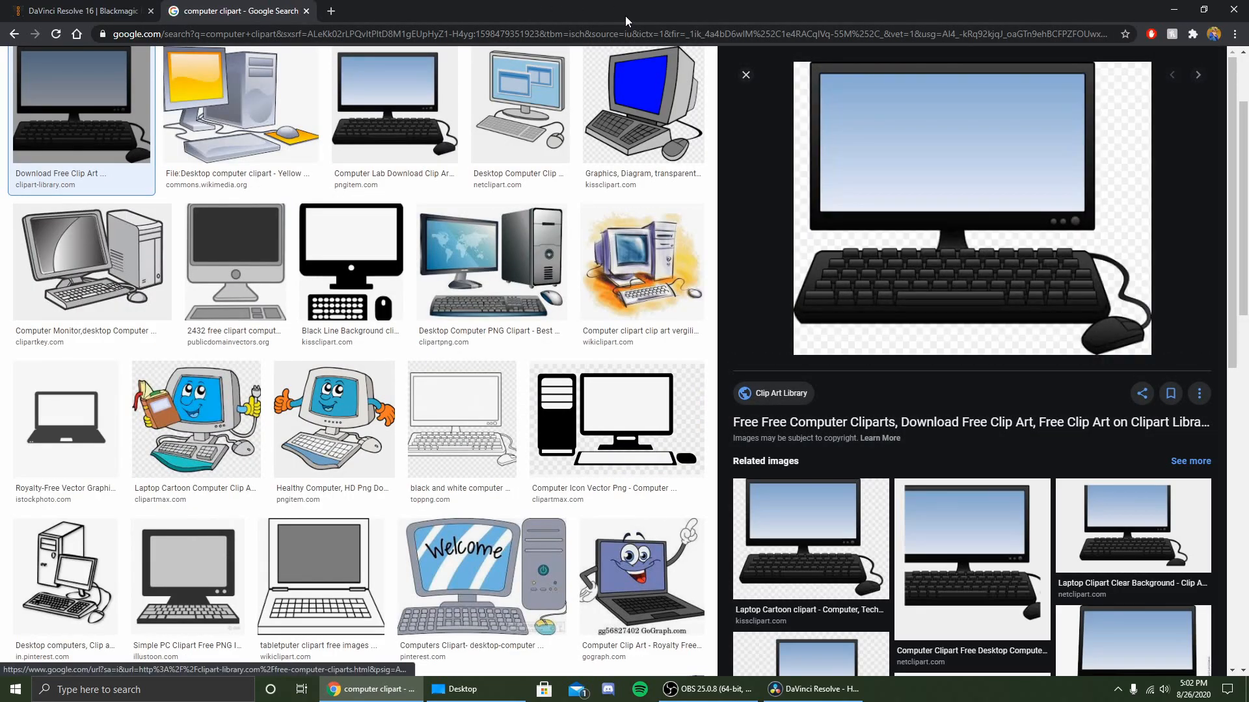
Step: Shrink the browser window, save the computer clip-art image onto the desktop and minimize the browser
{"action": "left_click_drag", "start_coordinate": [625, 17], "coordinate": [882, 311]}
{"action": "left_click_drag", "start_coordinate": [805, 229], "coordinate": [166, 182]}
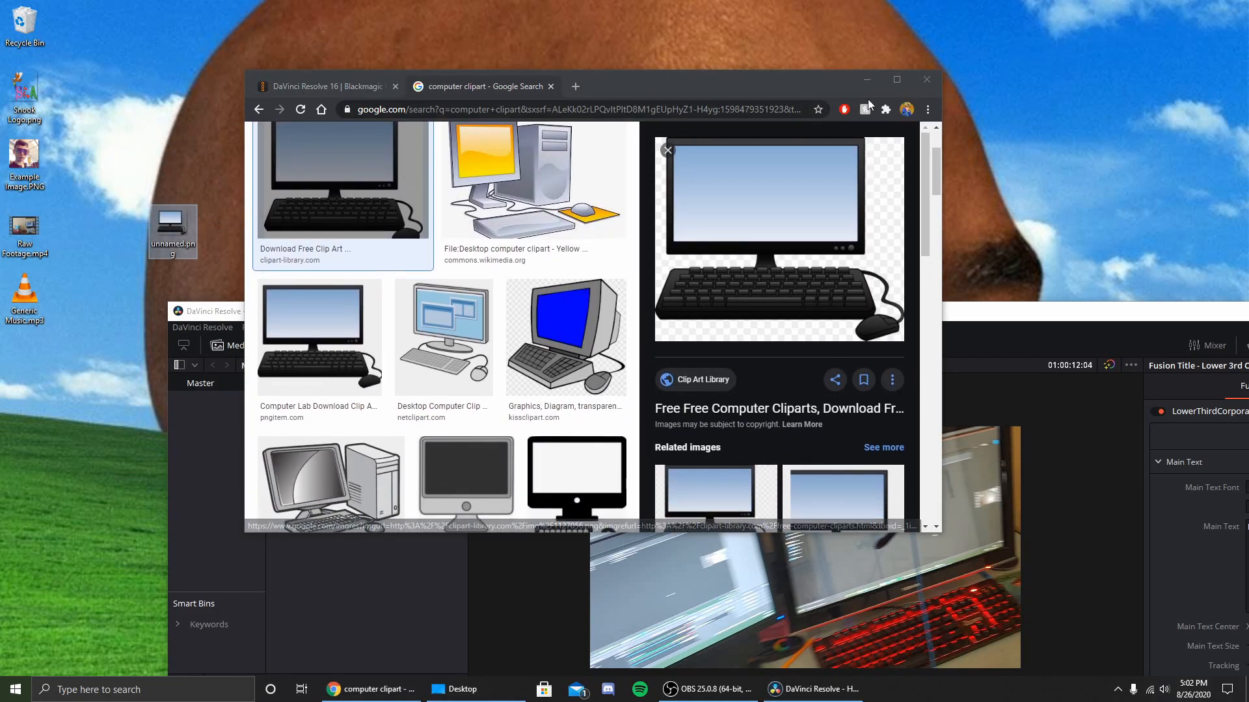
{"action": "left_click", "coordinate": [867, 80]}
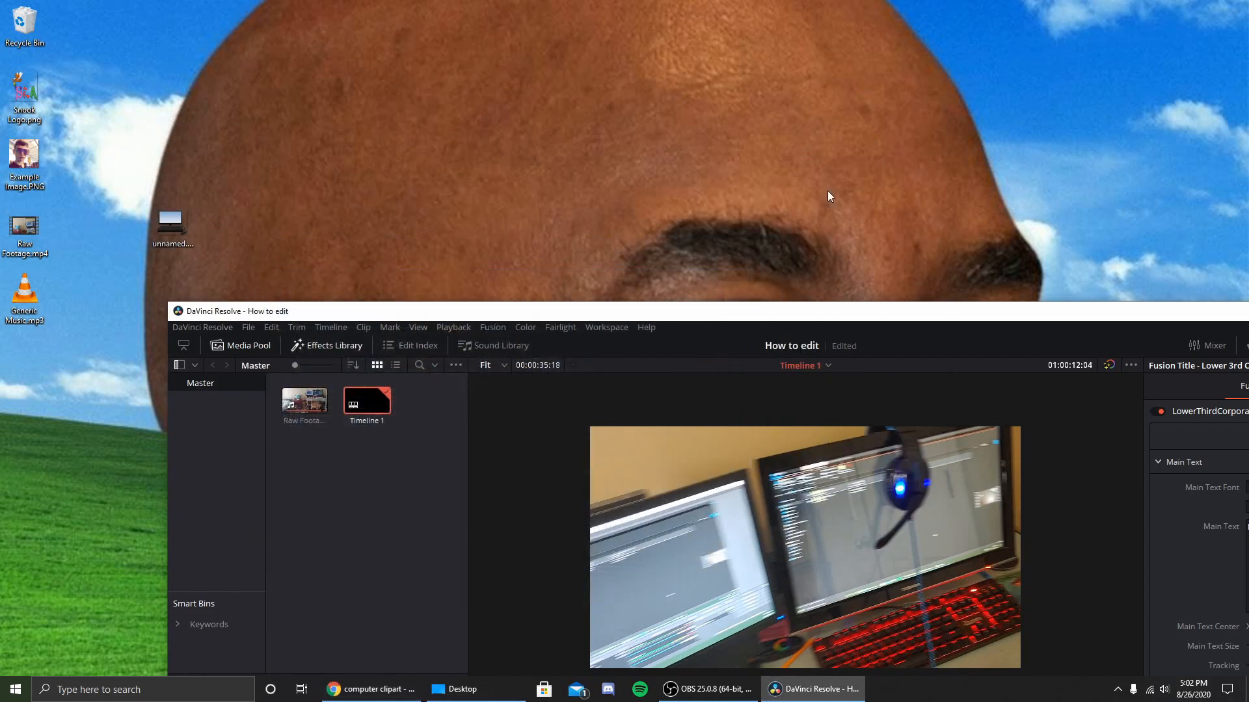
Step: Restore Resolve to full screen and place unnamed.png from the Desktop folder on Video 2, starting at about 01:00:11:16
{"action": "double_click", "coordinate": [768, 318]}
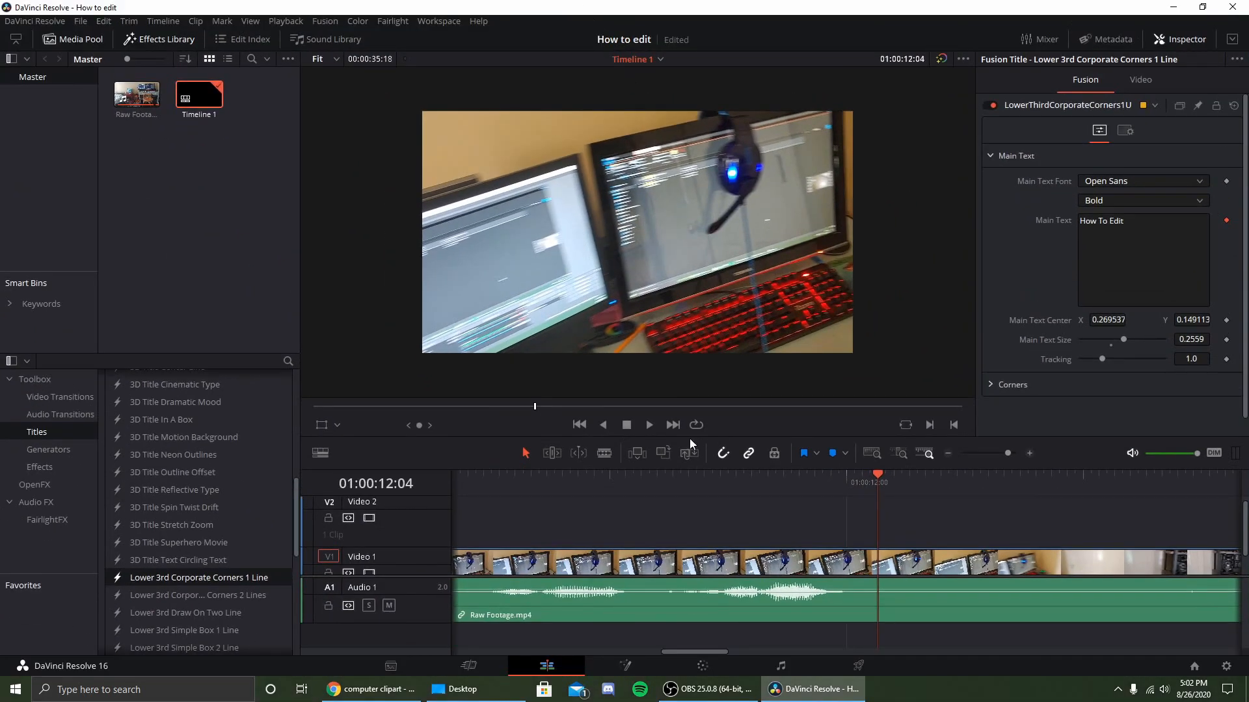
{"action": "left_click", "coordinate": [456, 689]}
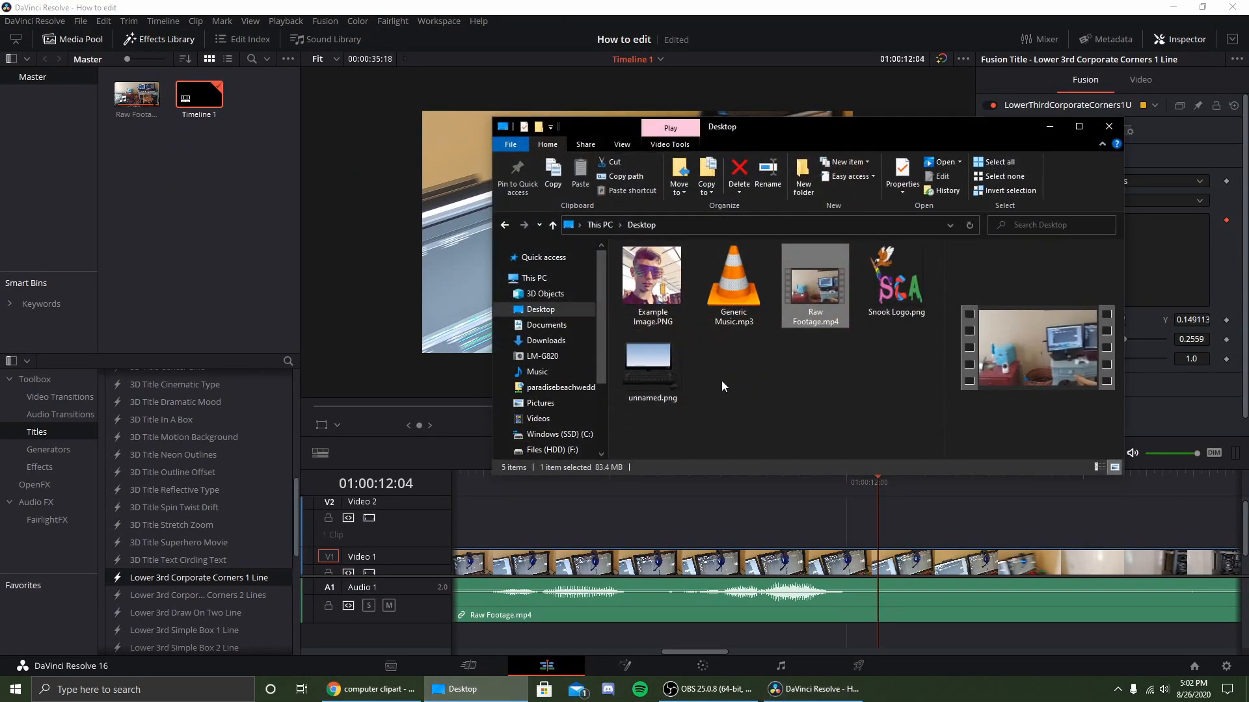
{"action": "left_click_drag", "start_coordinate": [664, 374], "coordinate": [735, 514]}
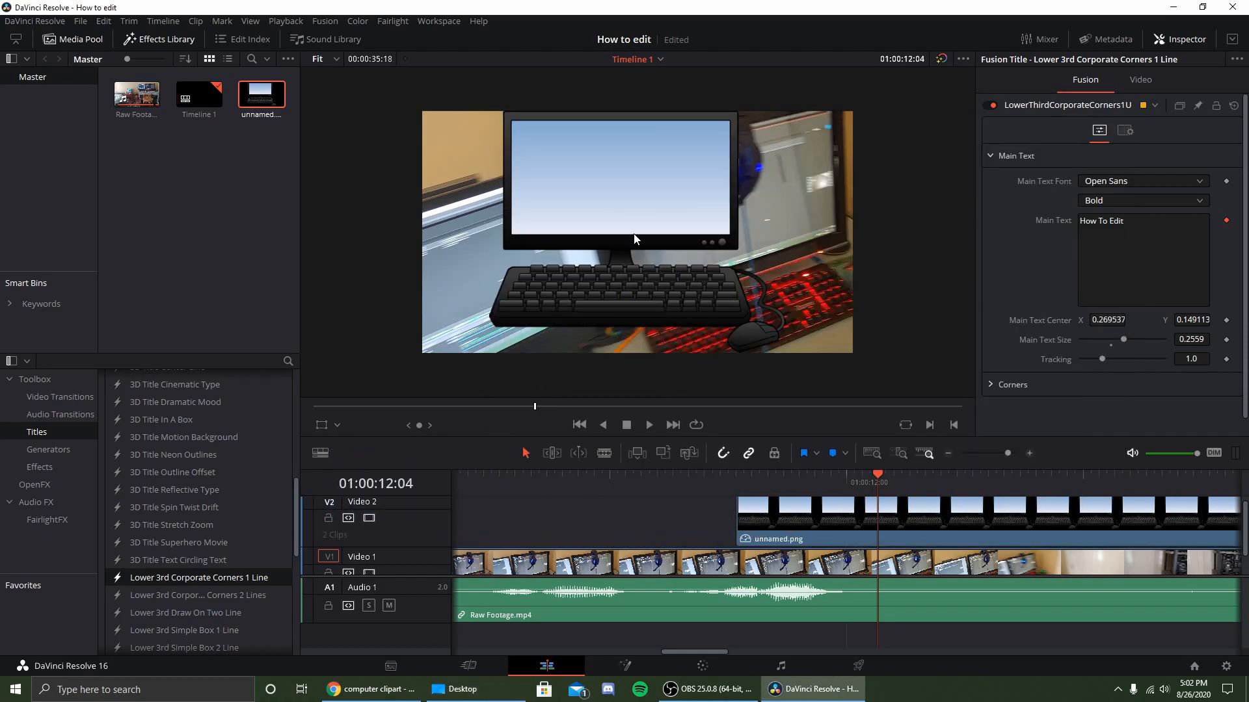
Step: Play the monitor shot with the overlaid computer image to check when the image comes in
{"action": "left_click", "coordinate": [830, 520]}
{"action": "left_click_drag", "start_coordinate": [870, 474], "coordinate": [596, 472]}
{"action": "left_click", "coordinate": [649, 425]}
{"action": "left_click", "coordinate": [628, 426]}
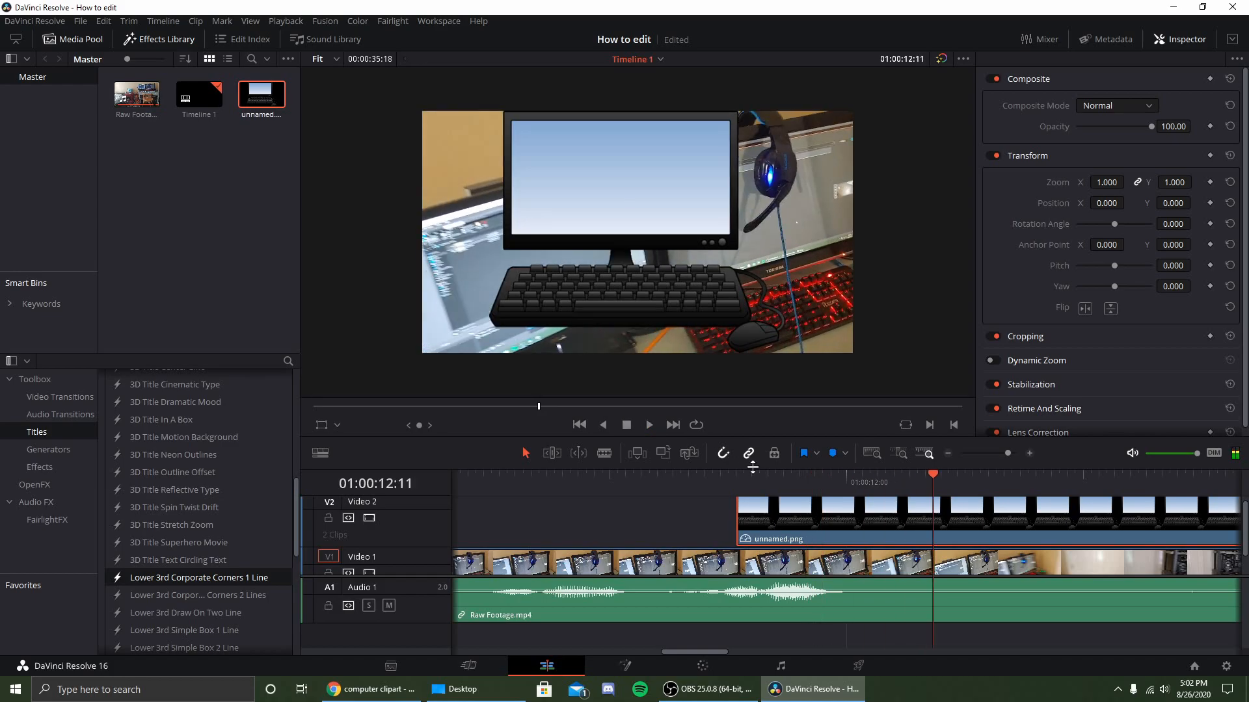
Step: Move the computer image clip earlier to start at about 01:00:11:05 and replay the section from 01:00:10:23
{"action": "left_click_drag", "start_coordinate": [840, 517], "coordinate": [749, 519]}
{"action": "left_click", "coordinate": [554, 474]}
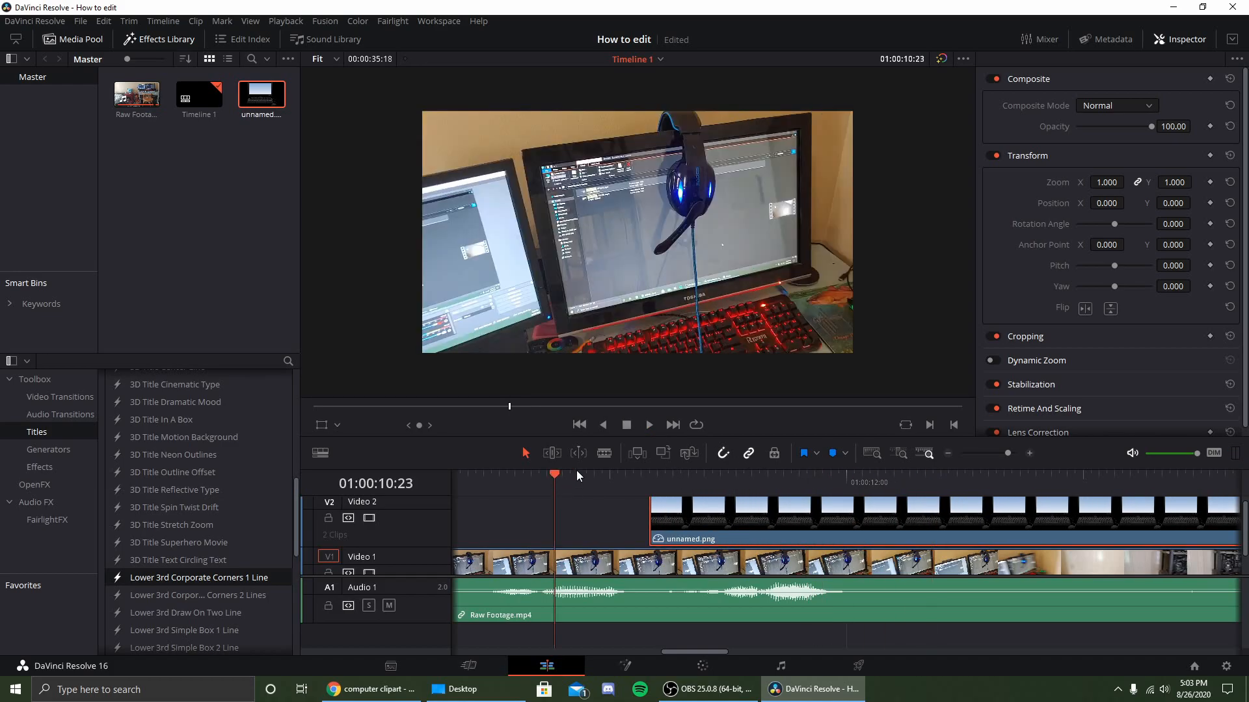
{"action": "left_click", "coordinate": [650, 427]}
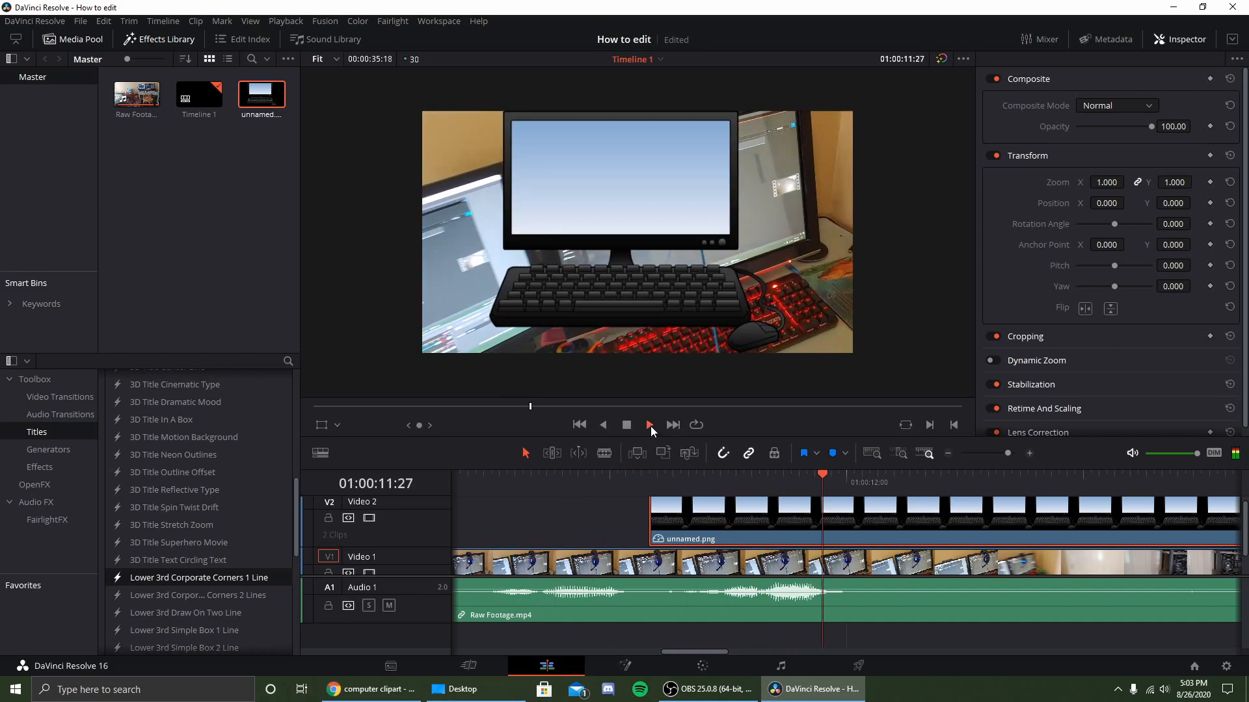
{"action": "left_click", "coordinate": [628, 427]}
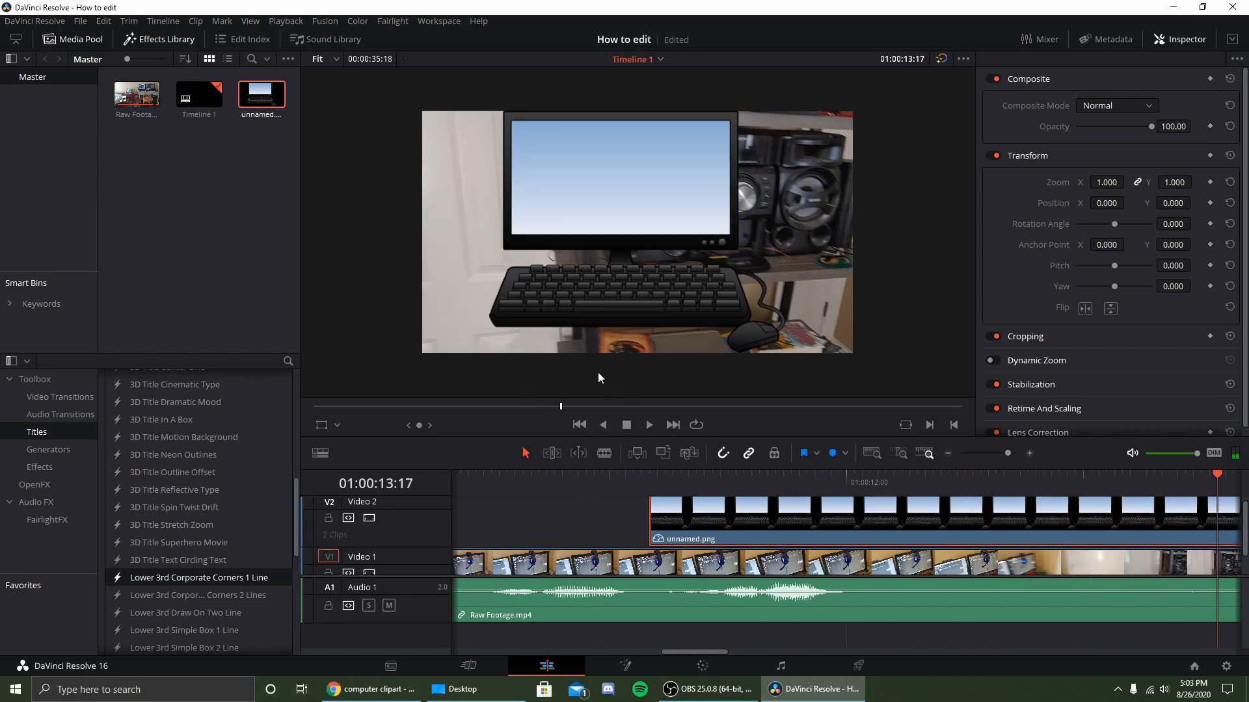
Step: Trim both ends of the computer image clip so it runs from about 01:00:11:07 to about 01:00:12:01
{"action": "left_click_drag", "start_coordinate": [685, 650], "coordinate": [792, 634]}
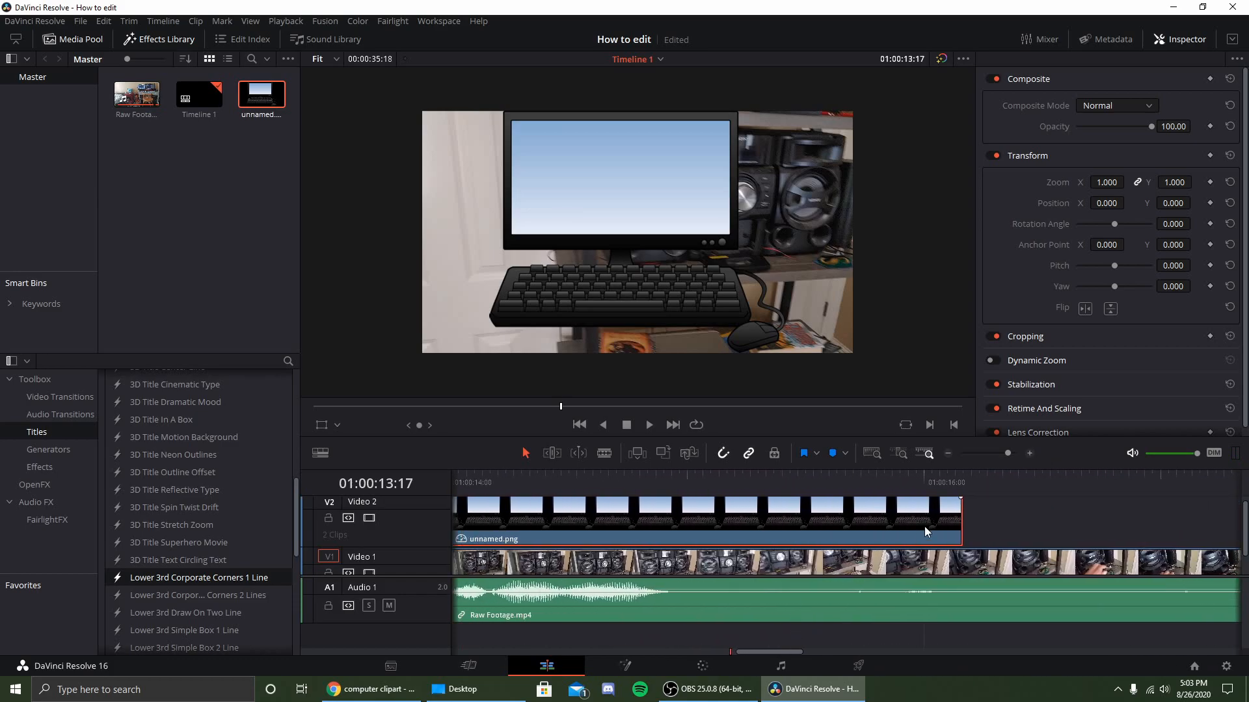
{"action": "left_click_drag", "start_coordinate": [961, 528], "coordinate": [749, 528]}
{"action": "left_click_drag", "start_coordinate": [524, 527], "coordinate": [537, 526]}
{"action": "left_click_drag", "start_coordinate": [752, 521], "coordinate": [726, 520]}
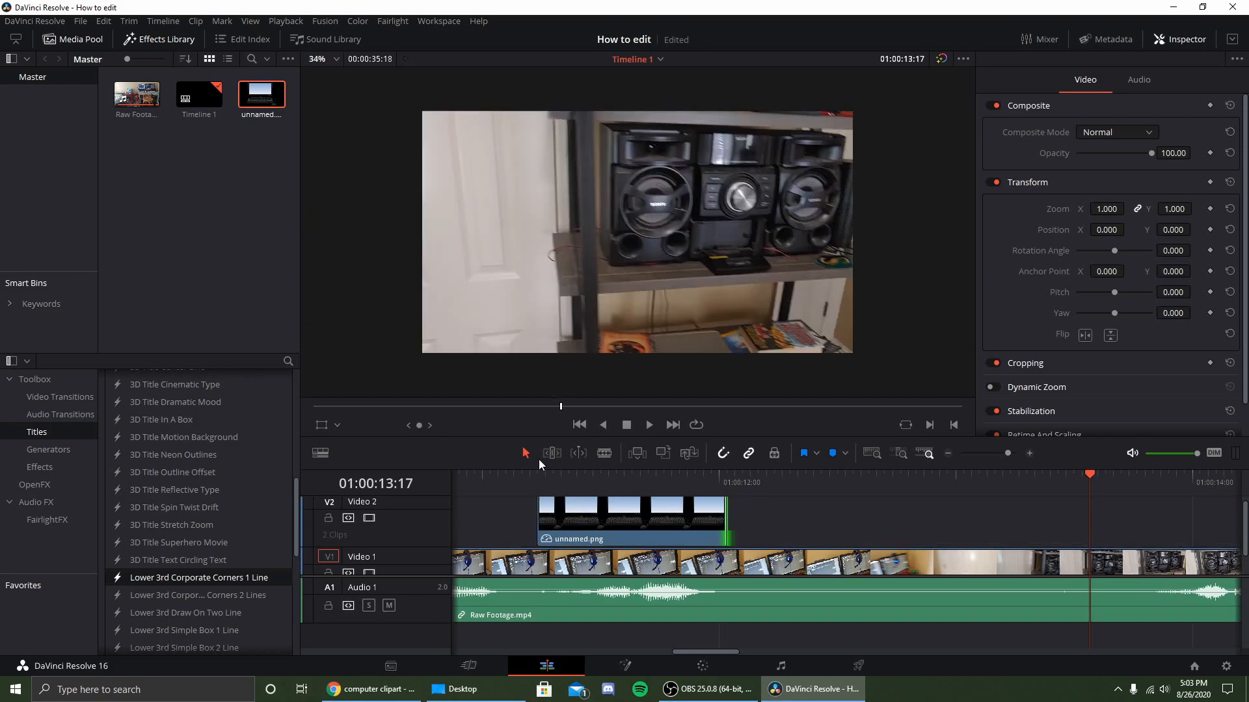
Step: Replay the monitor shot with the shortened computer image from just before the image clip
{"action": "left_click", "coordinate": [476, 478]}
{"action": "left_click", "coordinate": [649, 424]}
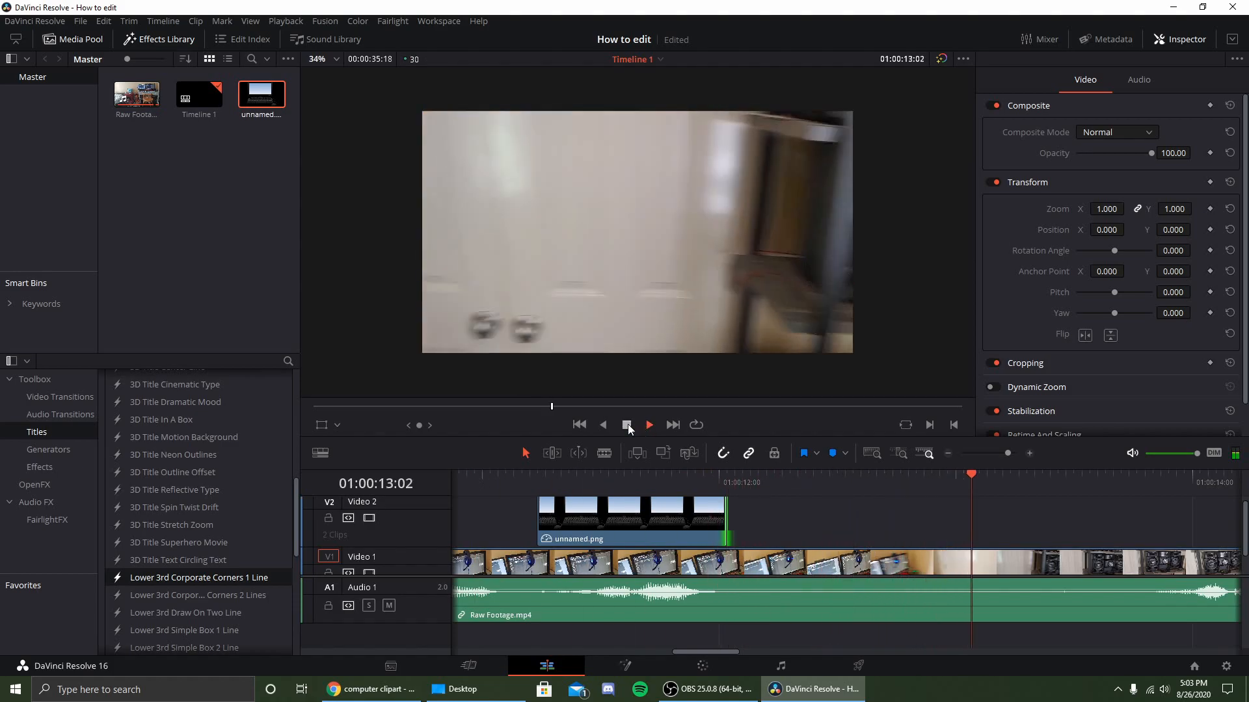
{"action": "left_click", "coordinate": [626, 425]}
Step: Return to 01:00:00:15 in the edit's opening and preview Snook Logo.png in the Desktop folder
{"action": "left_click_drag", "start_coordinate": [651, 483], "coordinate": [568, 478]}
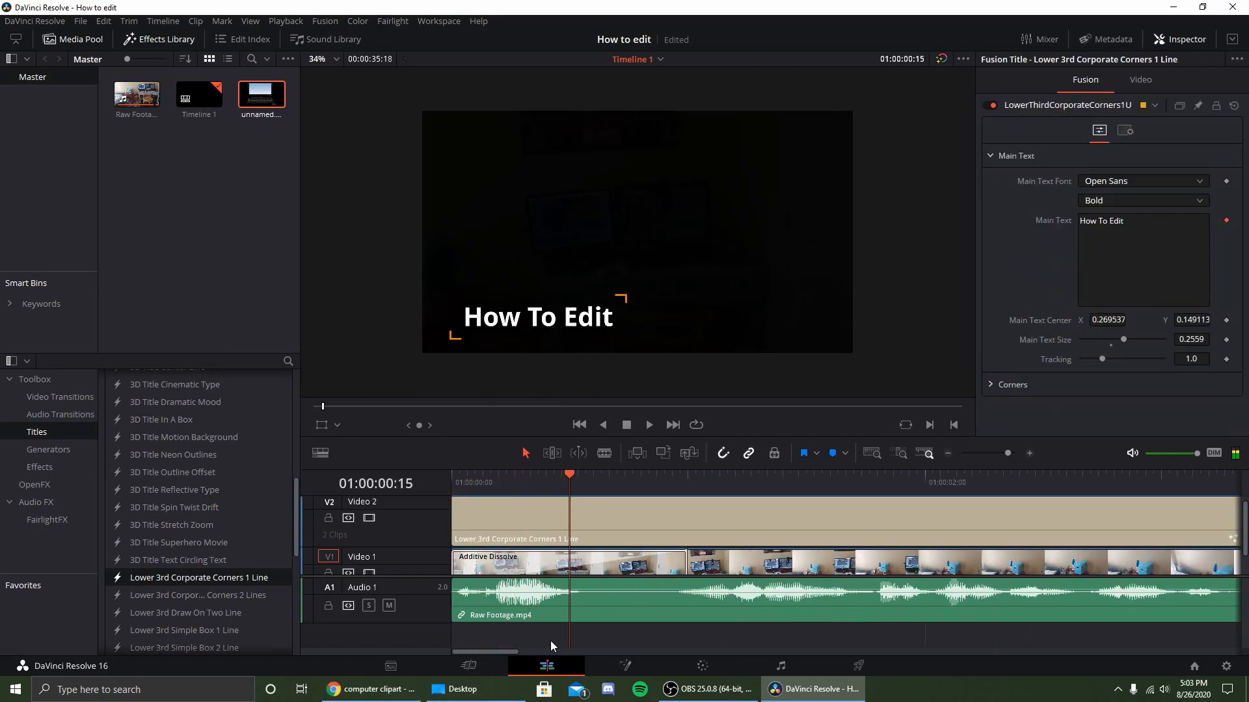
{"action": "mouse_move", "coordinate": [486, 653]}
{"action": "left_mouse_down"}
{"action": "mouse_move", "coordinate": [802, 619]}
{"action": "mouse_move", "coordinate": [521, 623]}
{"action": "mouse_move", "coordinate": [502, 654]}
{"action": "mouse_move", "coordinate": [471, 650]}
{"action": "left_mouse_up"}
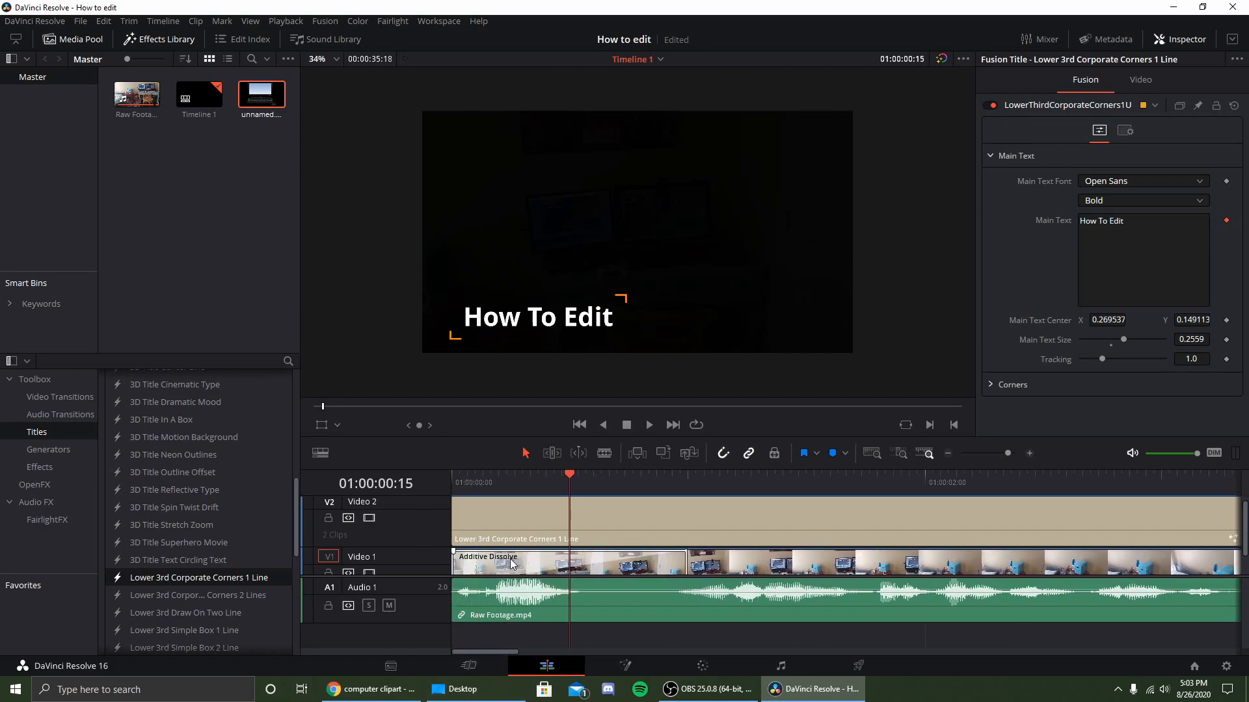
{"action": "scroll", "coordinate": [515, 565], "scroll_direction": "up", "scroll_amount": 1}
{"action": "left_click", "coordinate": [463, 688]}
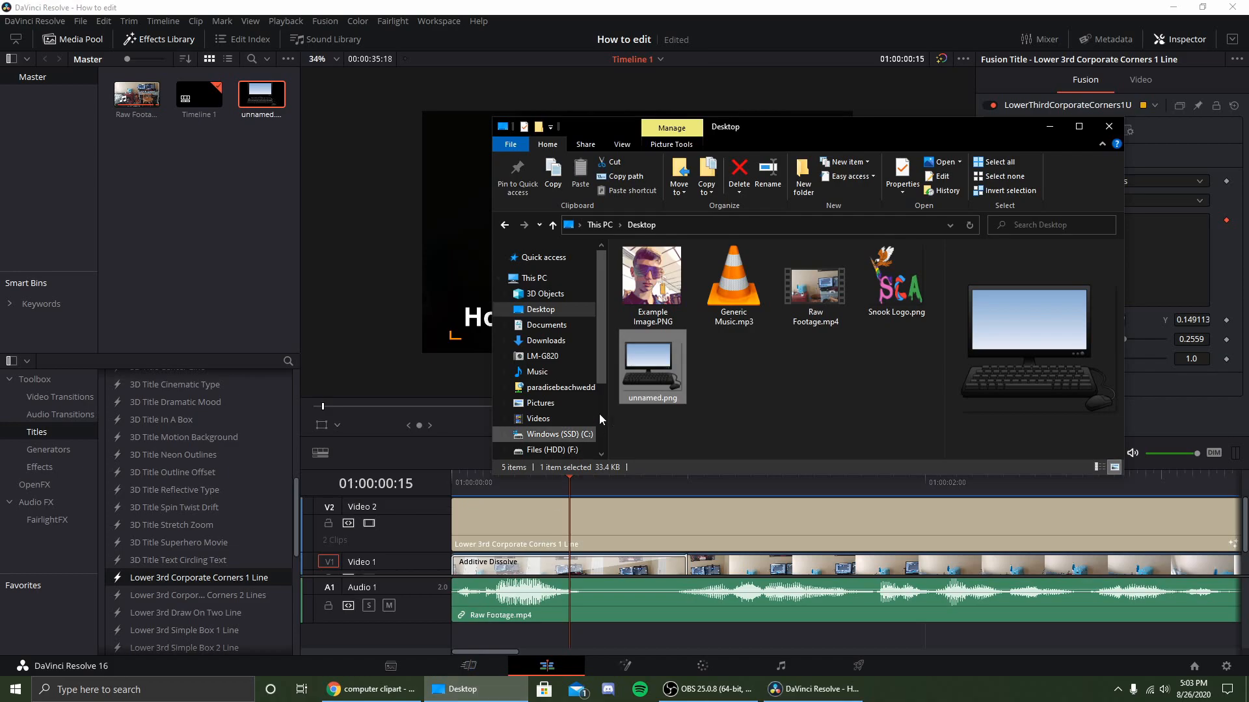
{"action": "left_click", "coordinate": [908, 312]}
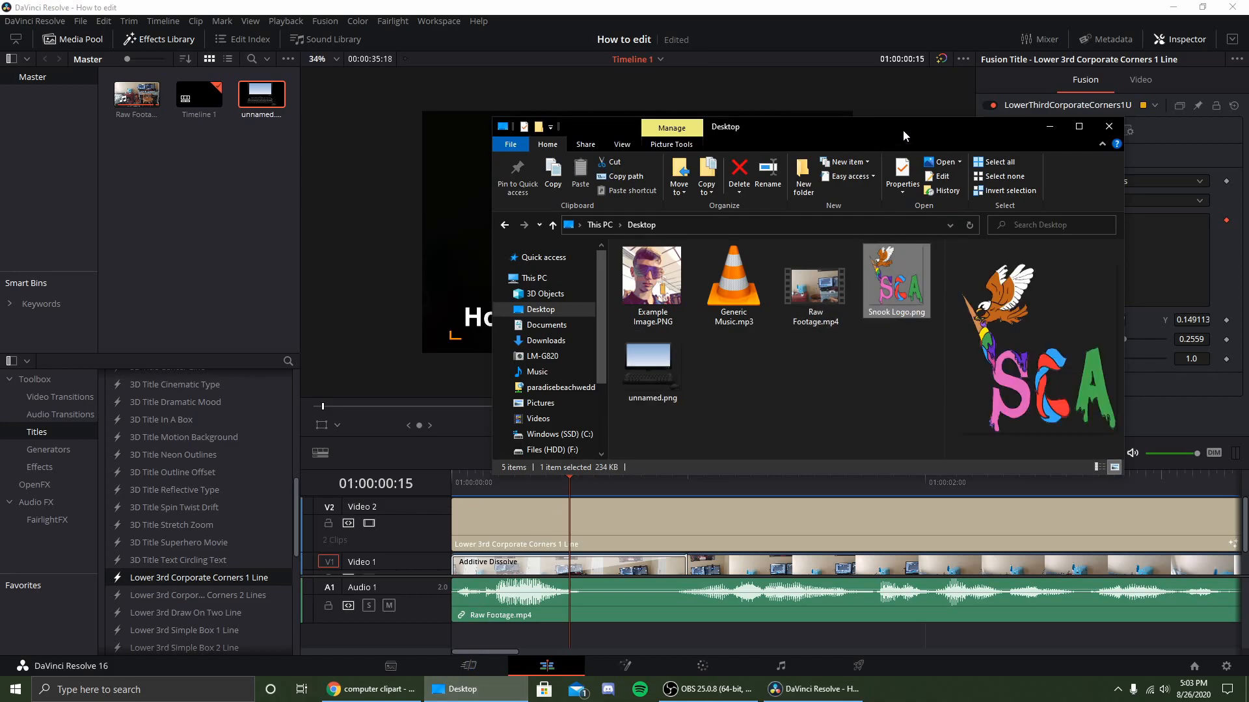
{"action": "left_click_drag", "start_coordinate": [770, 128], "coordinate": [603, 65]}
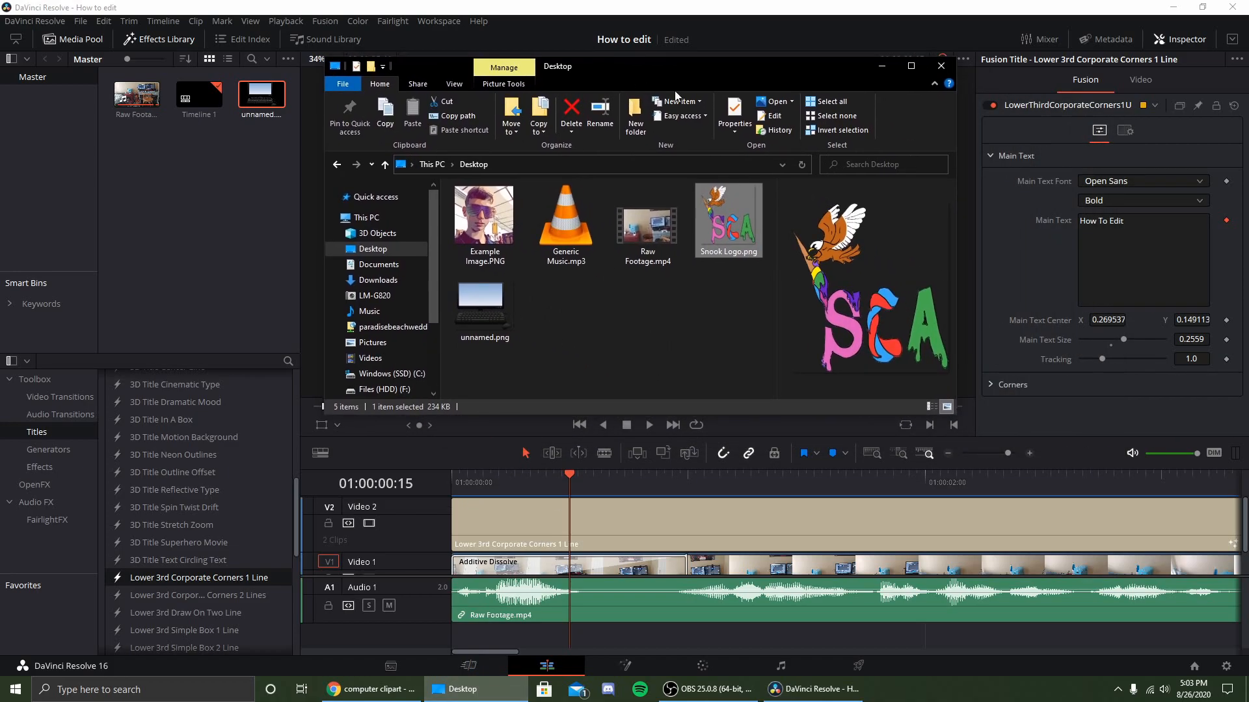
Step: Switch to Chrome, search images for "snook christian academy" in a new tab and open the wide Snook Christian Academy logo
{"action": "left_click", "coordinate": [368, 689]}
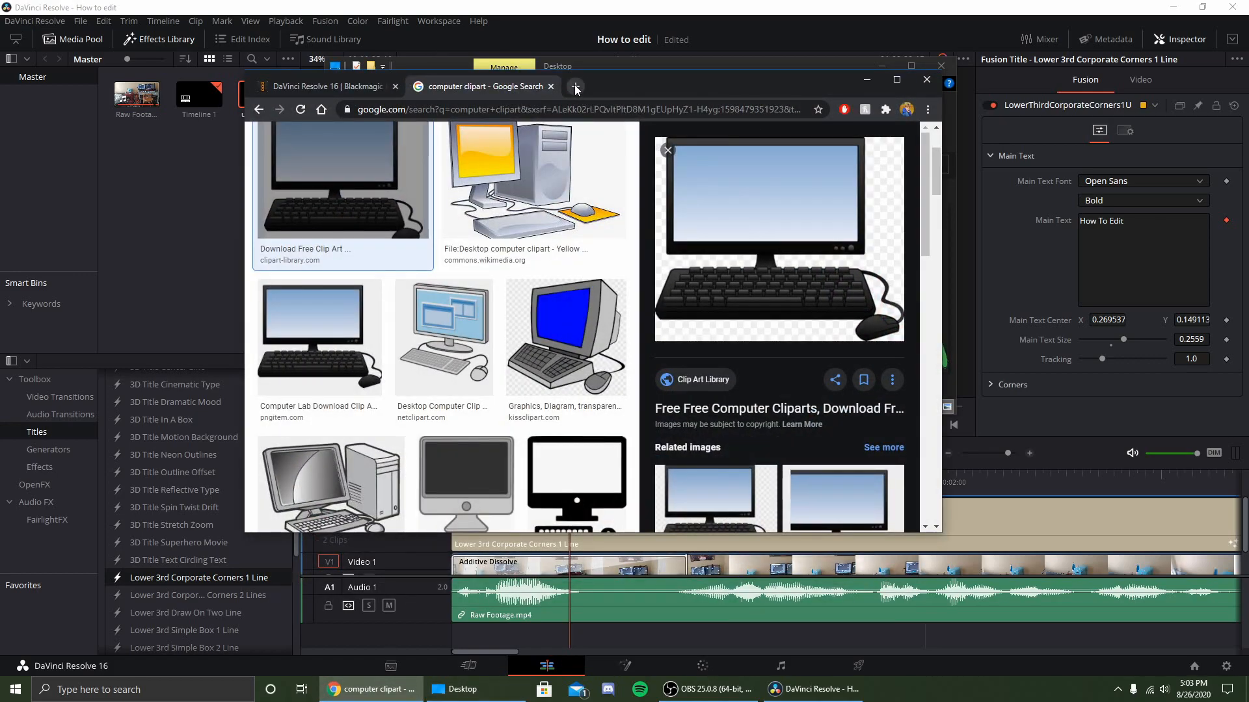
{"action": "left_click", "coordinate": [575, 87]}
{"action": "type", "text": "snook"}
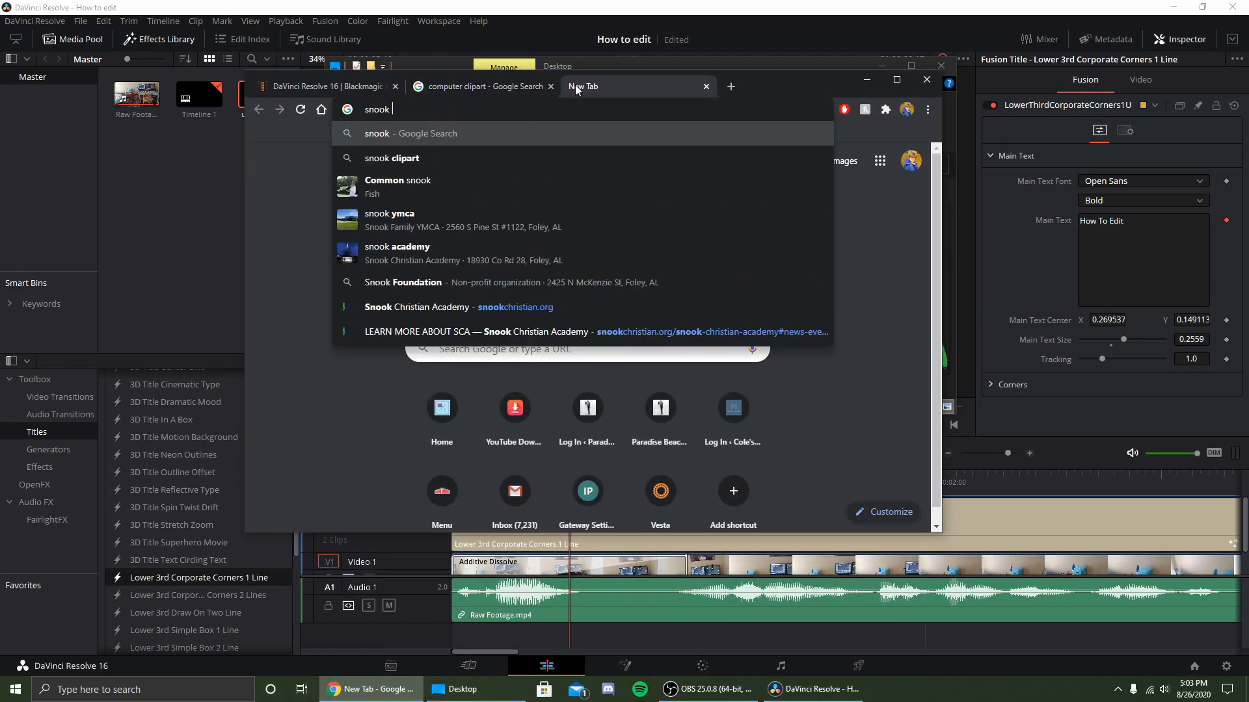
{"action": "type", "text": " christian academy"}
{"action": "key", "text": "Return"}
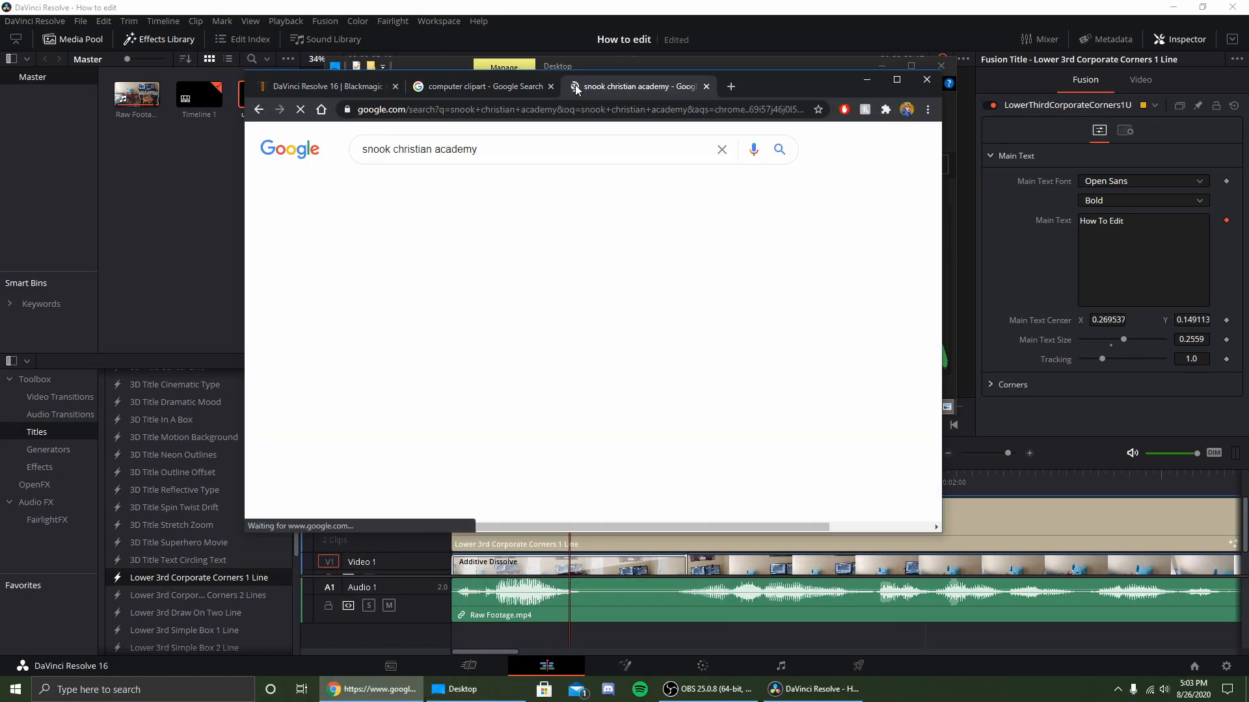
{"action": "left_click", "coordinate": [422, 187]}
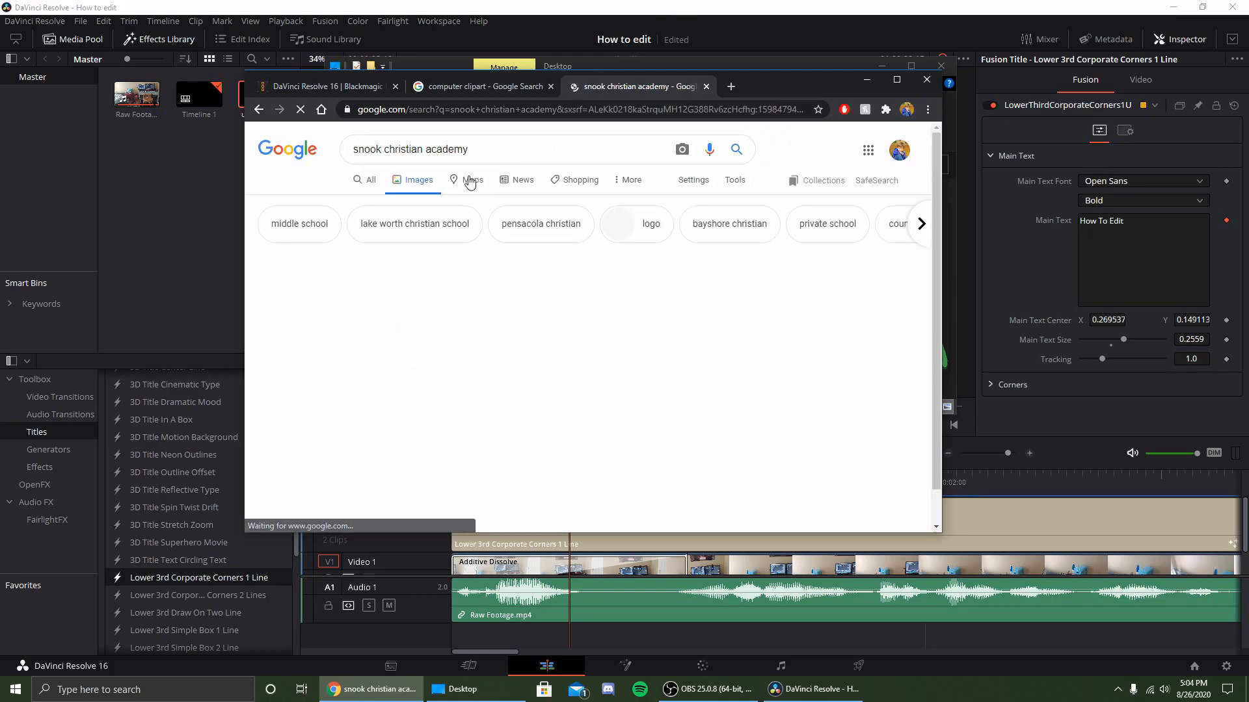
{"action": "left_click", "coordinate": [335, 299]}
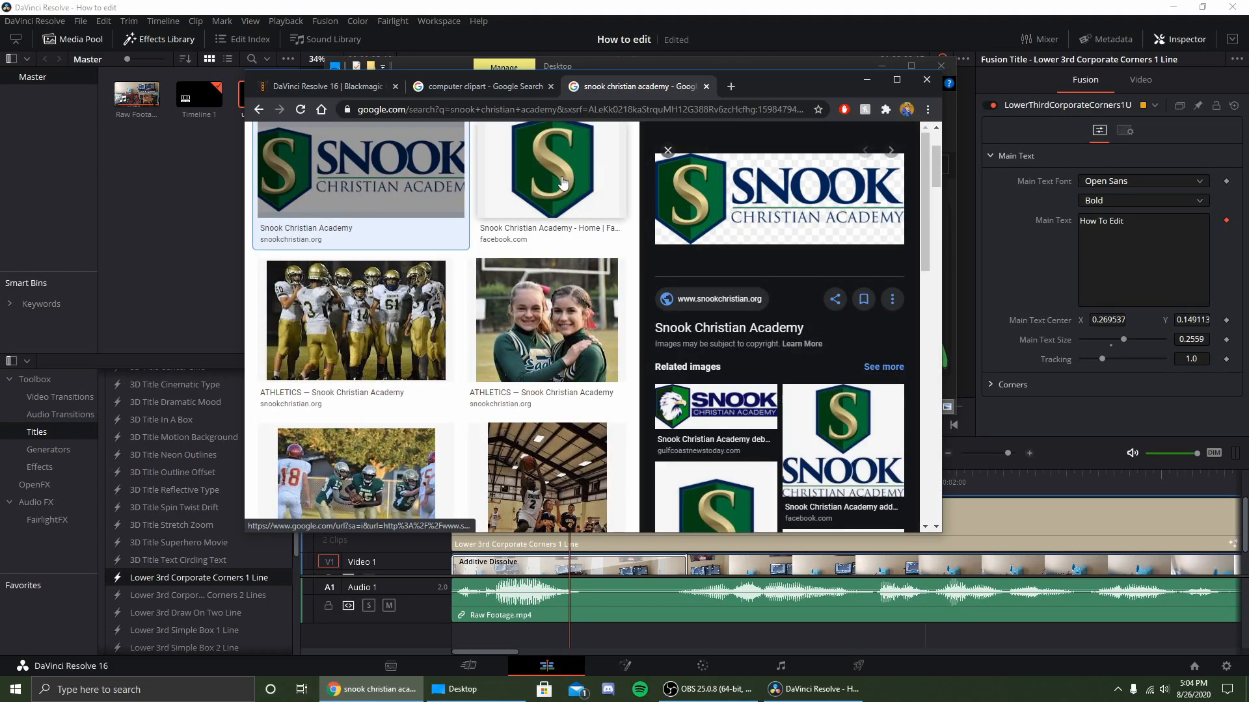
Step: Save the academy logo onto the desktop, minimize the browser and bring Resolve back to full screen
{"action": "left_click_drag", "start_coordinate": [764, 158], "coordinate": [800, 323]}
{"action": "left_click_drag", "start_coordinate": [903, 6], "coordinate": [948, 397]}
{"action": "left_click", "coordinate": [798, 216]}
{"action": "left_click_drag", "start_coordinate": [798, 216], "coordinate": [170, 164]}
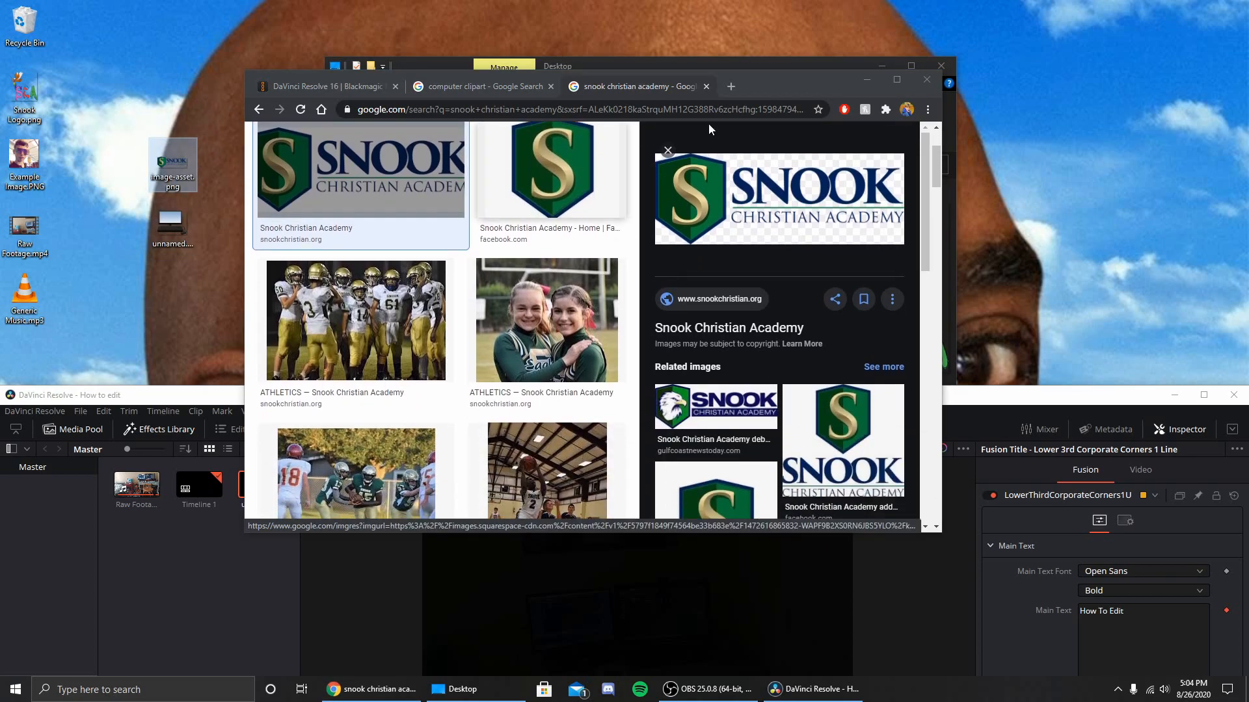
{"action": "left_click", "coordinate": [867, 79]}
{"action": "left_click_drag", "start_coordinate": [857, 396], "coordinate": [844, 1]}
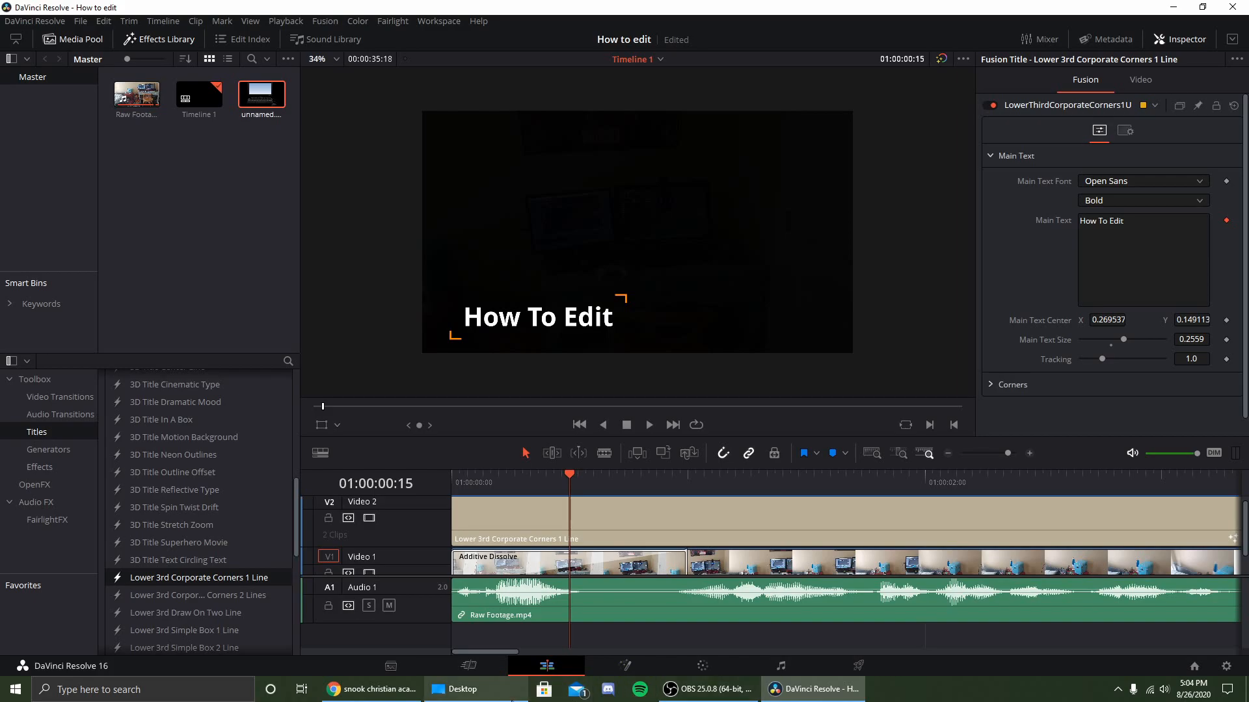
Step: Place image-asset.png from the Desktop folder at the timeline's start on a new Video 3 track above the title
{"action": "left_click", "coordinate": [511, 695]}
{"action": "left_click", "coordinate": [562, 330]}
{"action": "left_click_drag", "start_coordinate": [561, 314], "coordinate": [504, 509]}
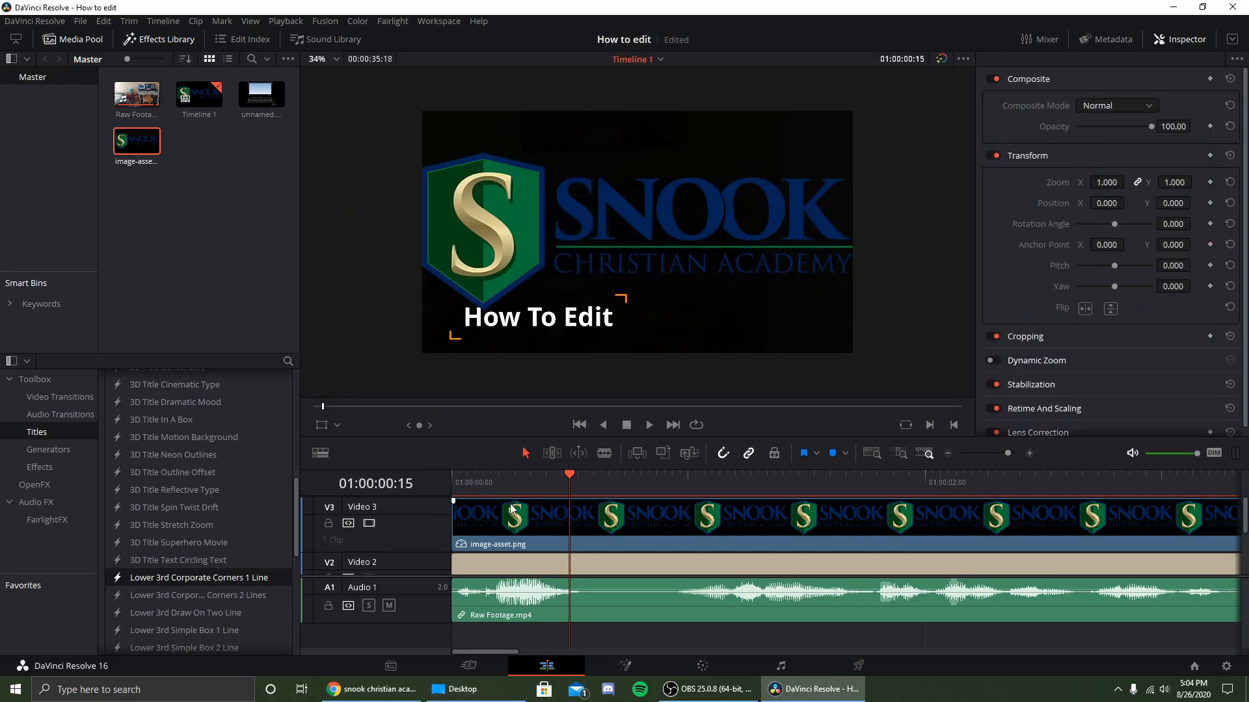
Step: Play the opening with the logo from the timeline's start and move on to 01:00:04:11
{"action": "left_click", "coordinate": [455, 484]}
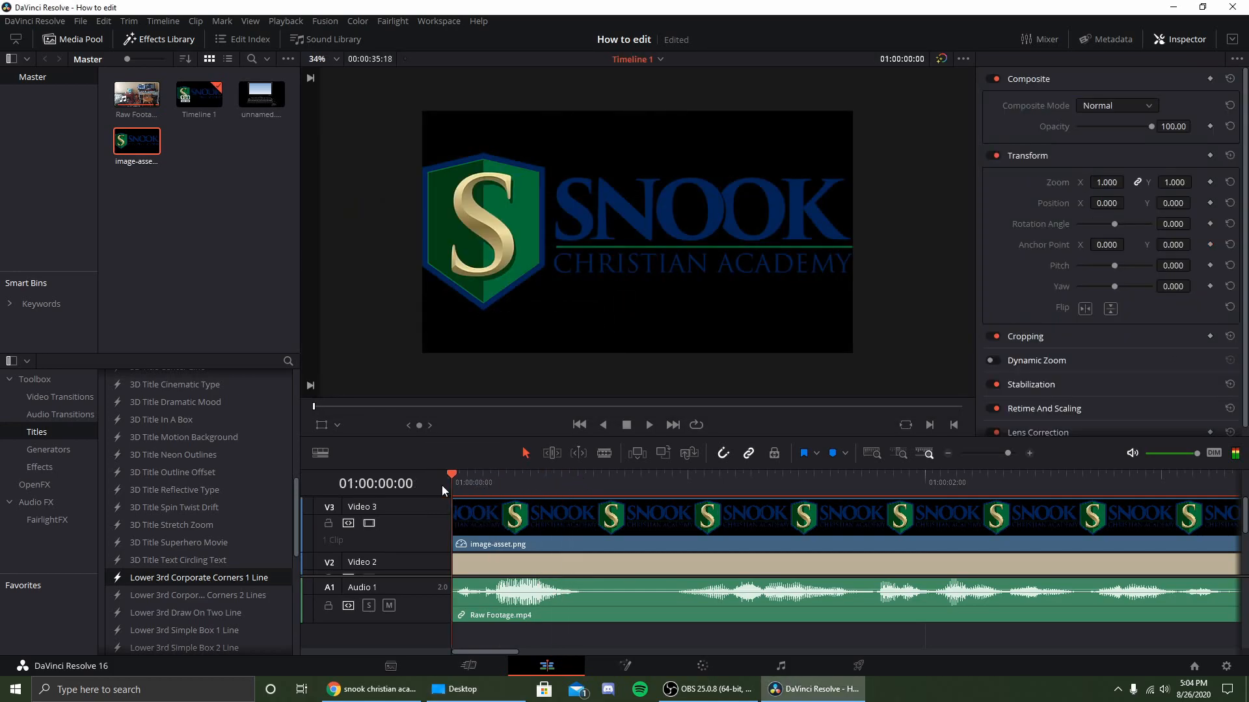
{"action": "left_click", "coordinate": [647, 424]}
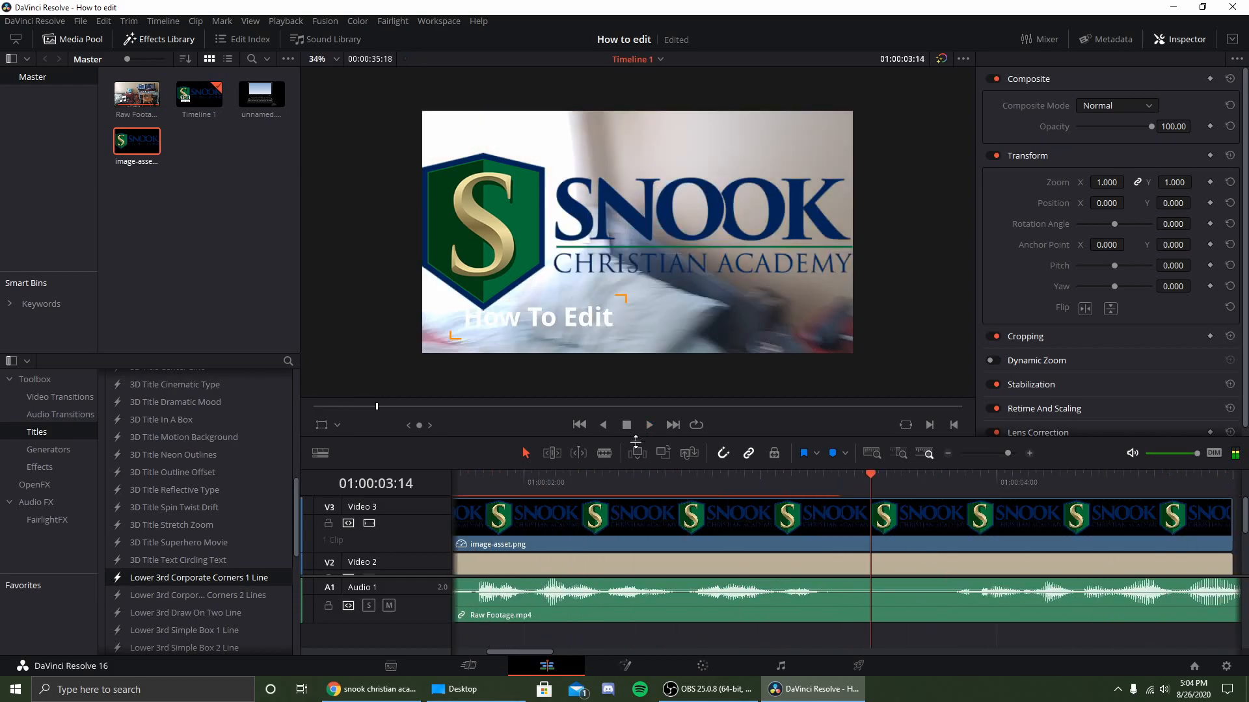
{"action": "left_click_drag", "start_coordinate": [863, 485], "coordinate": [1083, 504]}
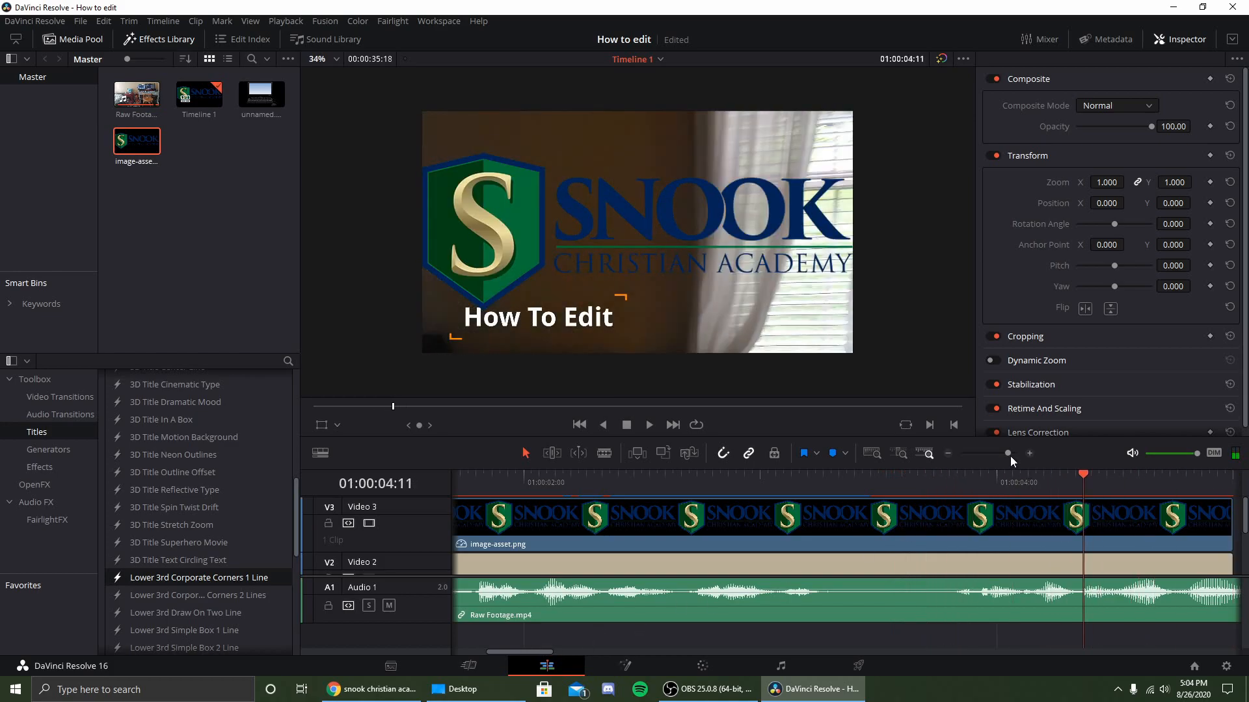
Step: Shorten the logo clip on Video 3 to about 0.8 seconds and replay the opening from the start
{"action": "left_click_drag", "start_coordinate": [1008, 453], "coordinate": [1002, 454]}
{"action": "left_click_drag", "start_coordinate": [865, 530], "coordinate": [508, 528]}
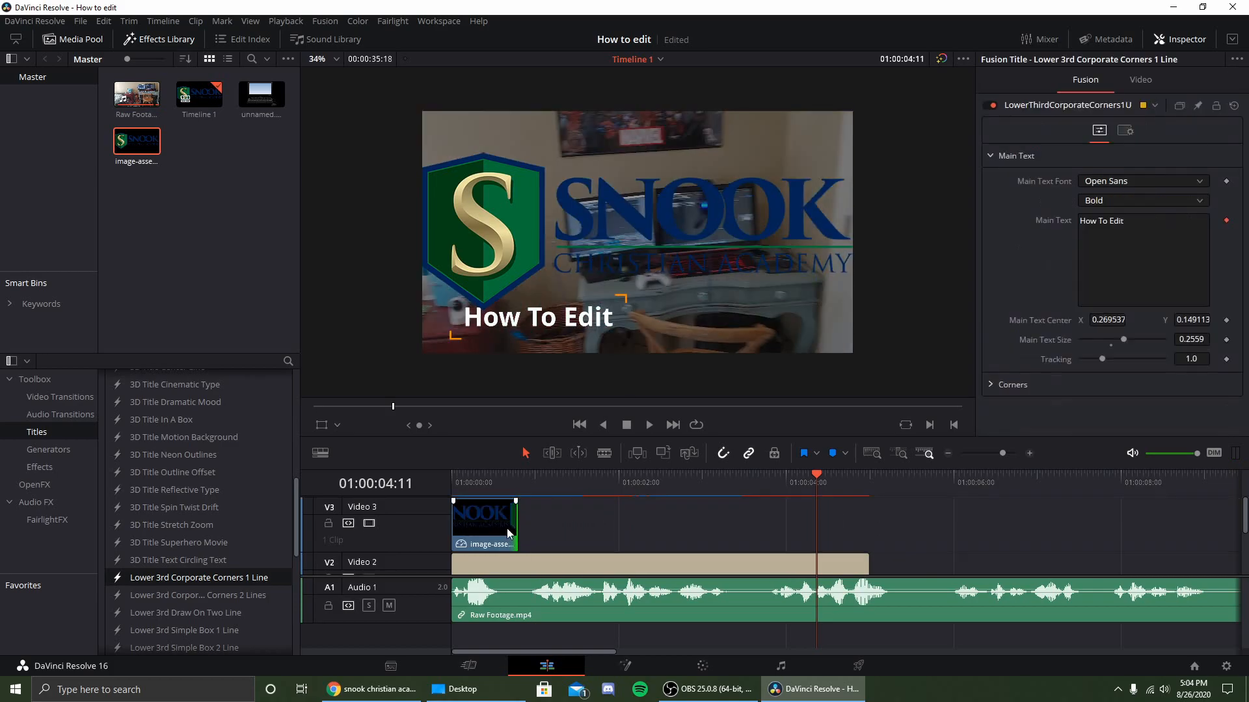
{"action": "left_click_drag", "start_coordinate": [484, 485], "coordinate": [449, 480]}
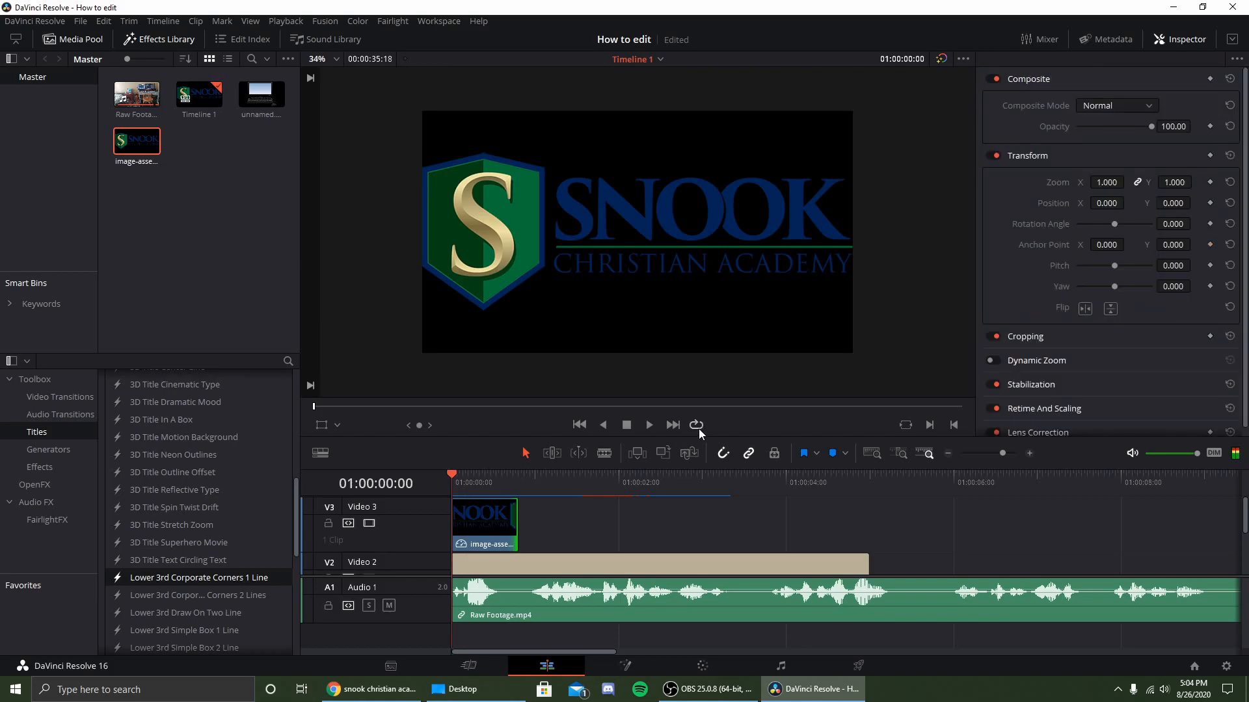
{"action": "left_click", "coordinate": [651, 425]}
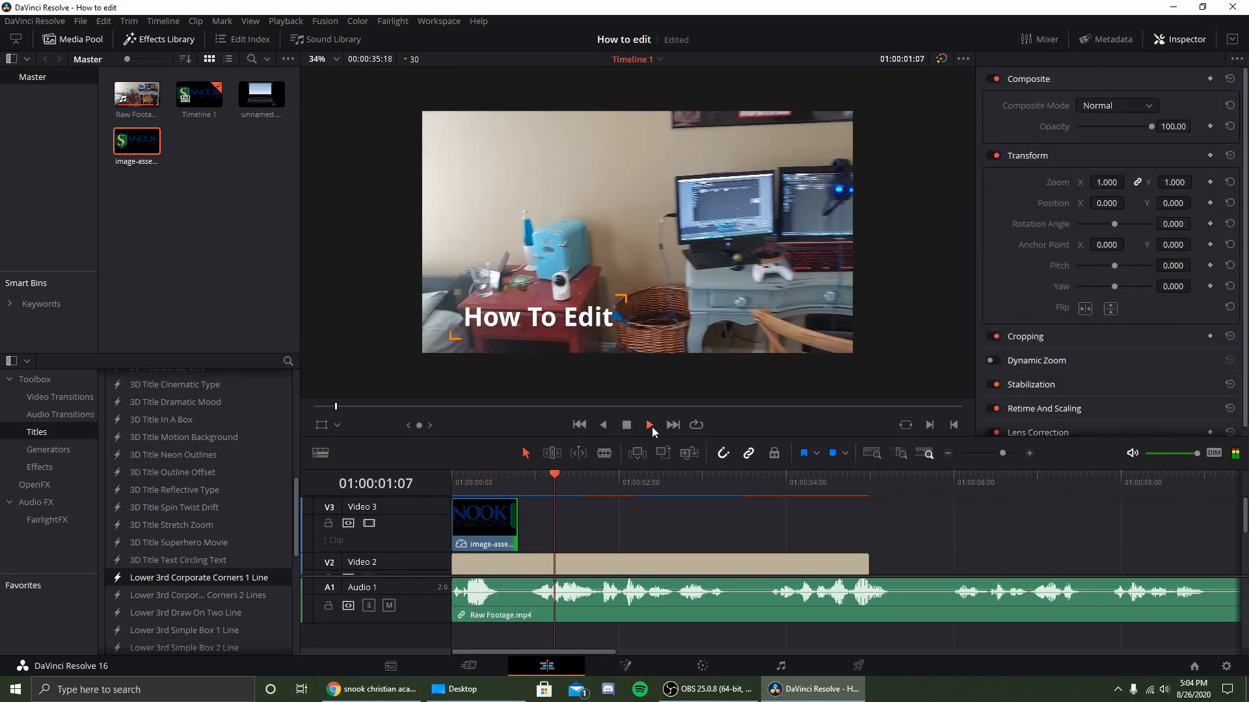
Step: Extend the logo clip on Video 3 to about 1.6 seconds and replay the opening from the start
{"action": "left_click_drag", "start_coordinate": [517, 540], "coordinate": [586, 542]}
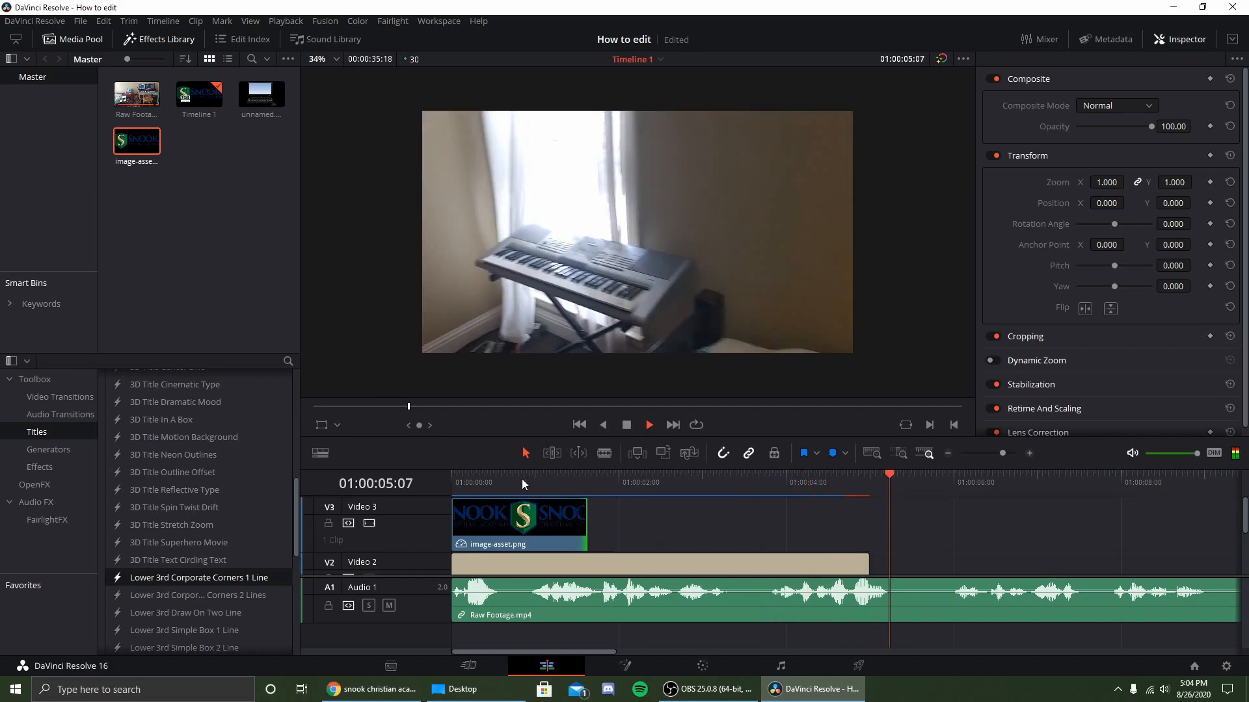
{"action": "key", "text": "Home"}
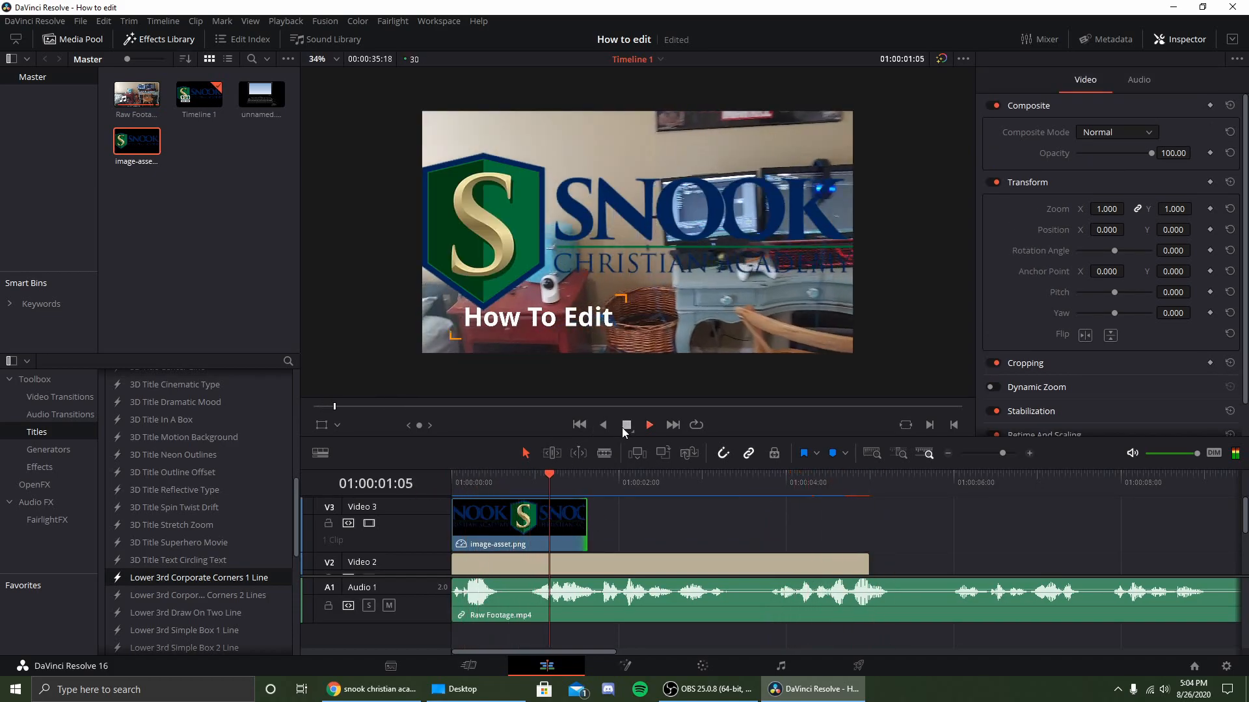
{"action": "left_click", "coordinate": [454, 482]}
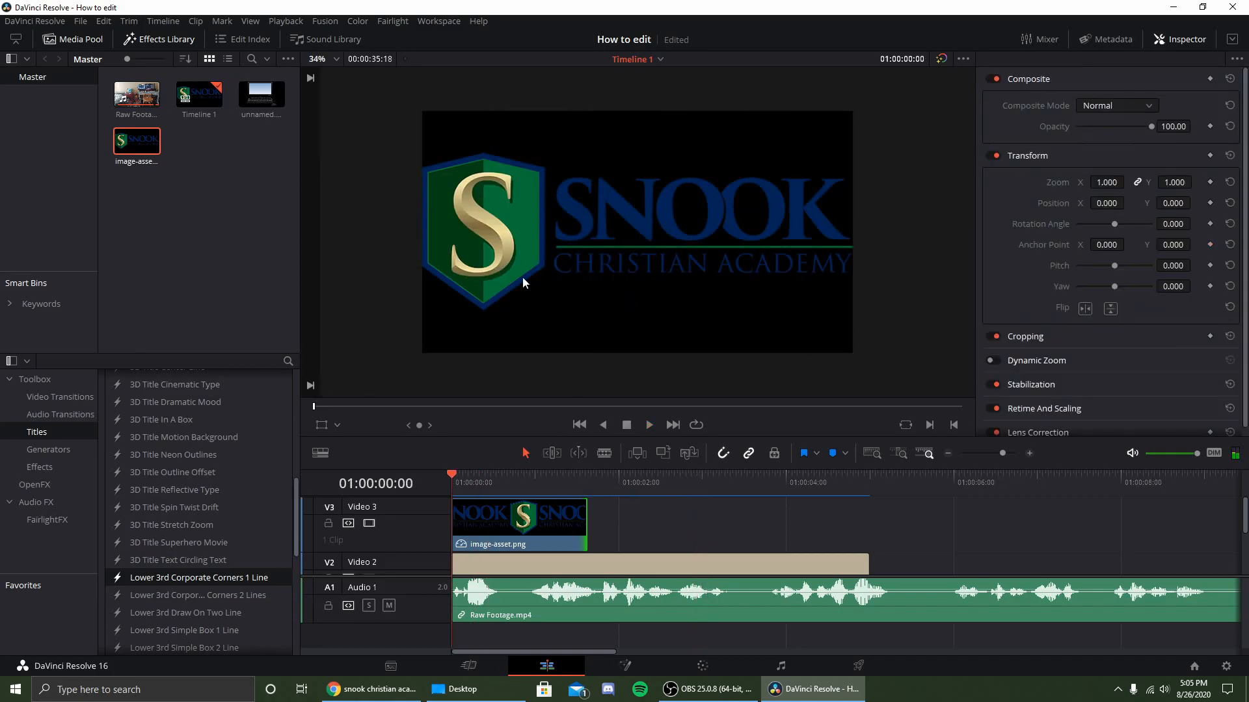
{"action": "left_click", "coordinate": [650, 427]}
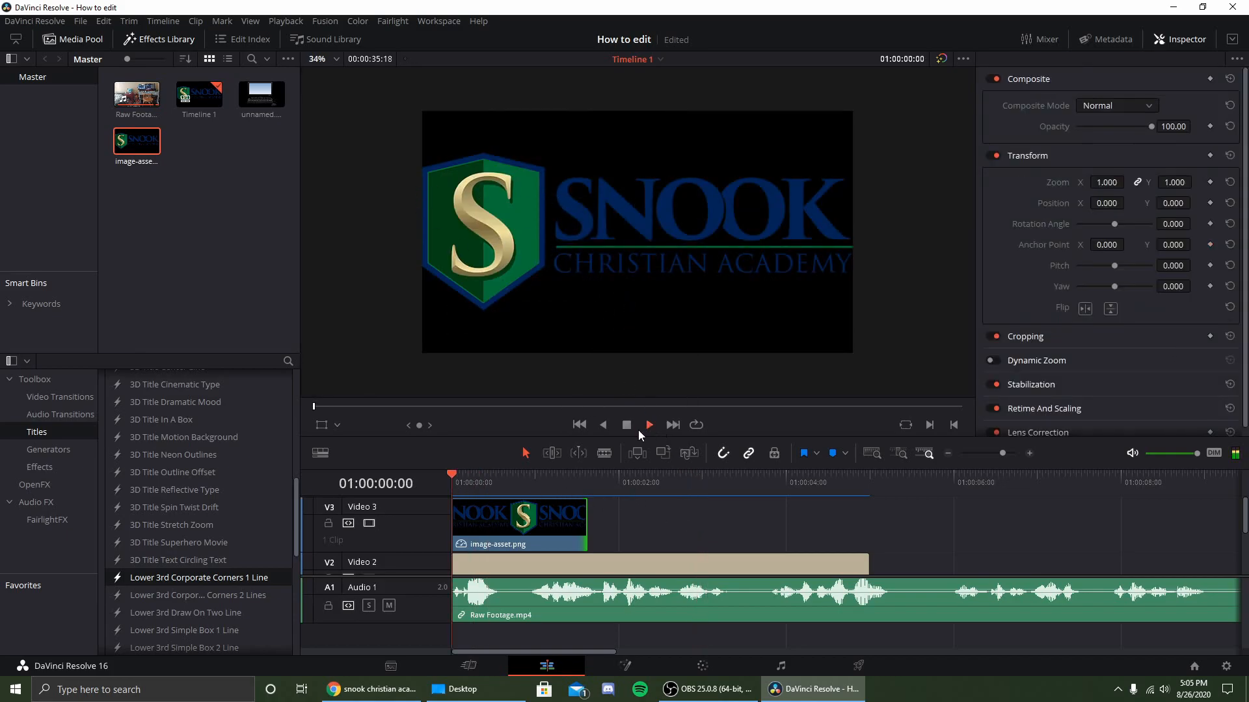
Step: Scale the Video 3 logo to zoom 0.414 with the Transform overlay and move it to the frame's upper-right corner
{"action": "left_click", "coordinate": [518, 525]}
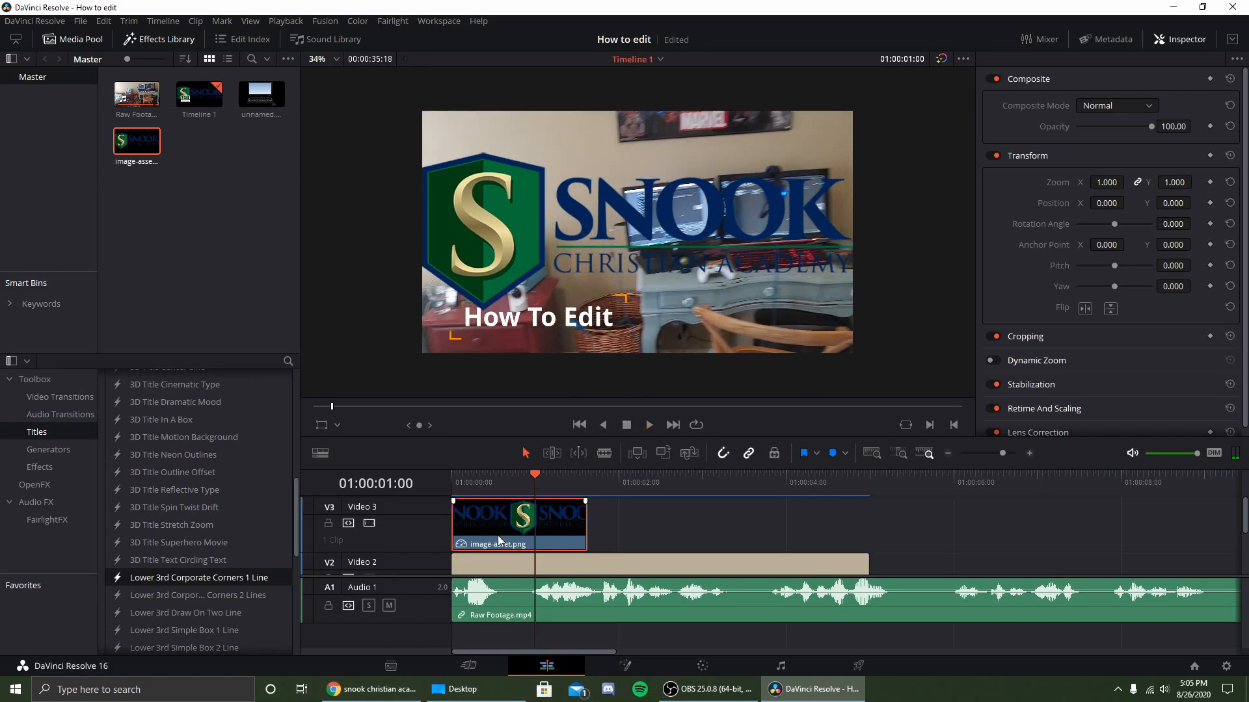
{"action": "left_click", "coordinate": [325, 426]}
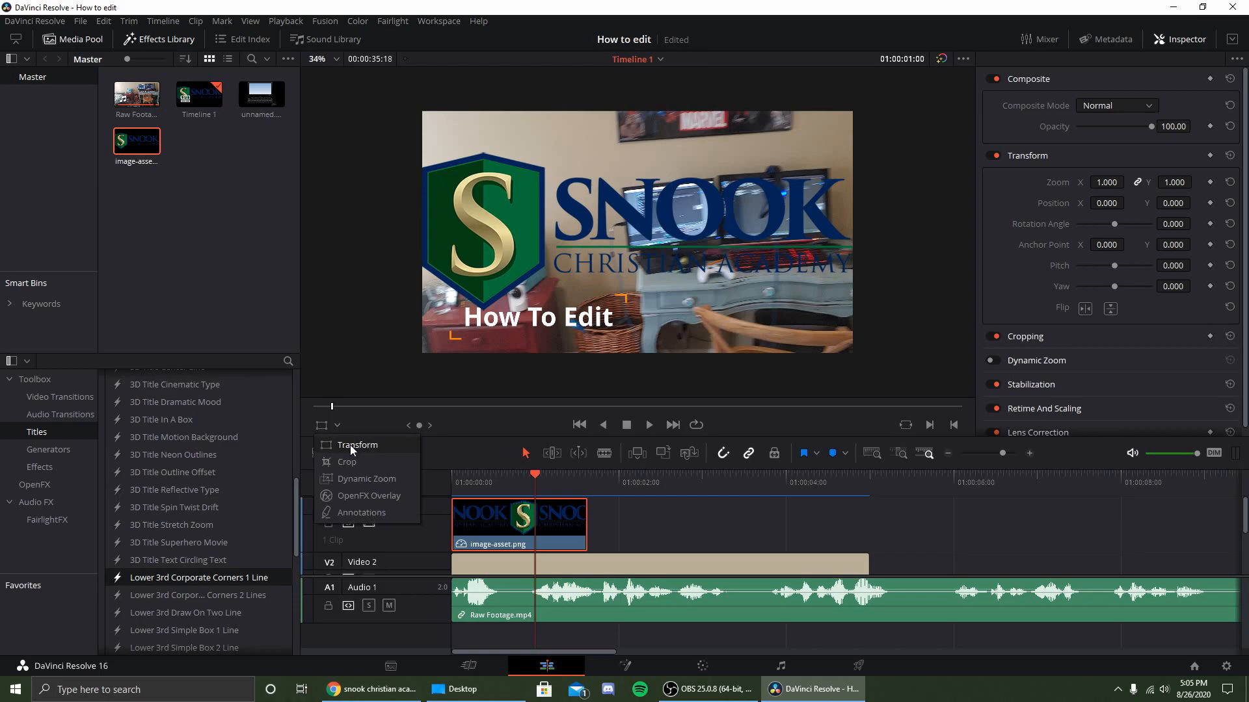
{"action": "left_click", "coordinate": [350, 445]}
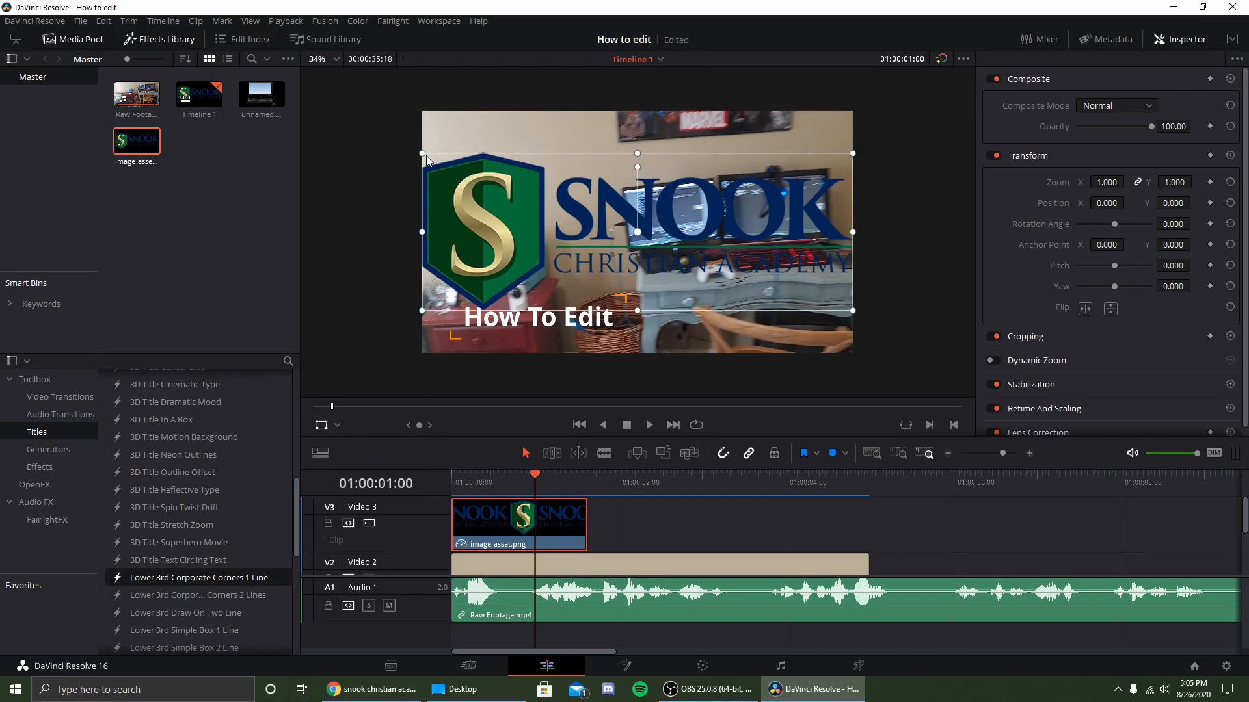
{"action": "left_click_drag", "start_coordinate": [518, 194], "coordinate": [481, 204]}
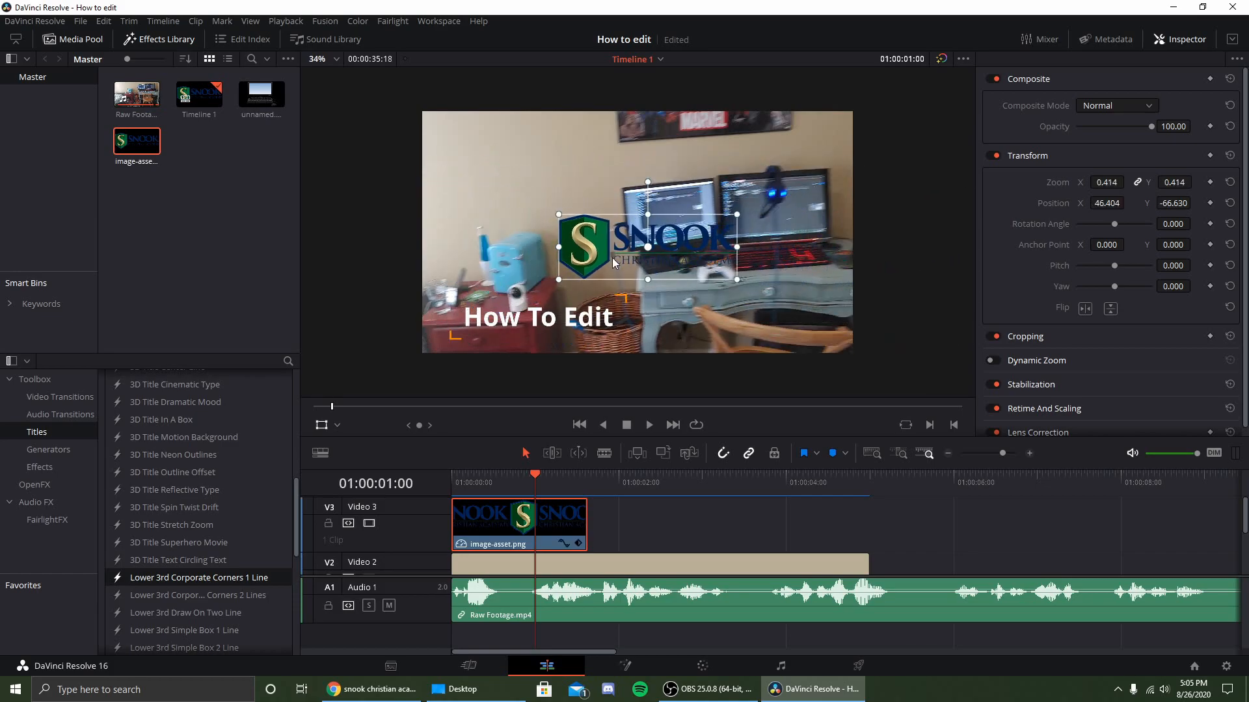
{"action": "left_click_drag", "start_coordinate": [606, 247], "coordinate": [722, 150]}
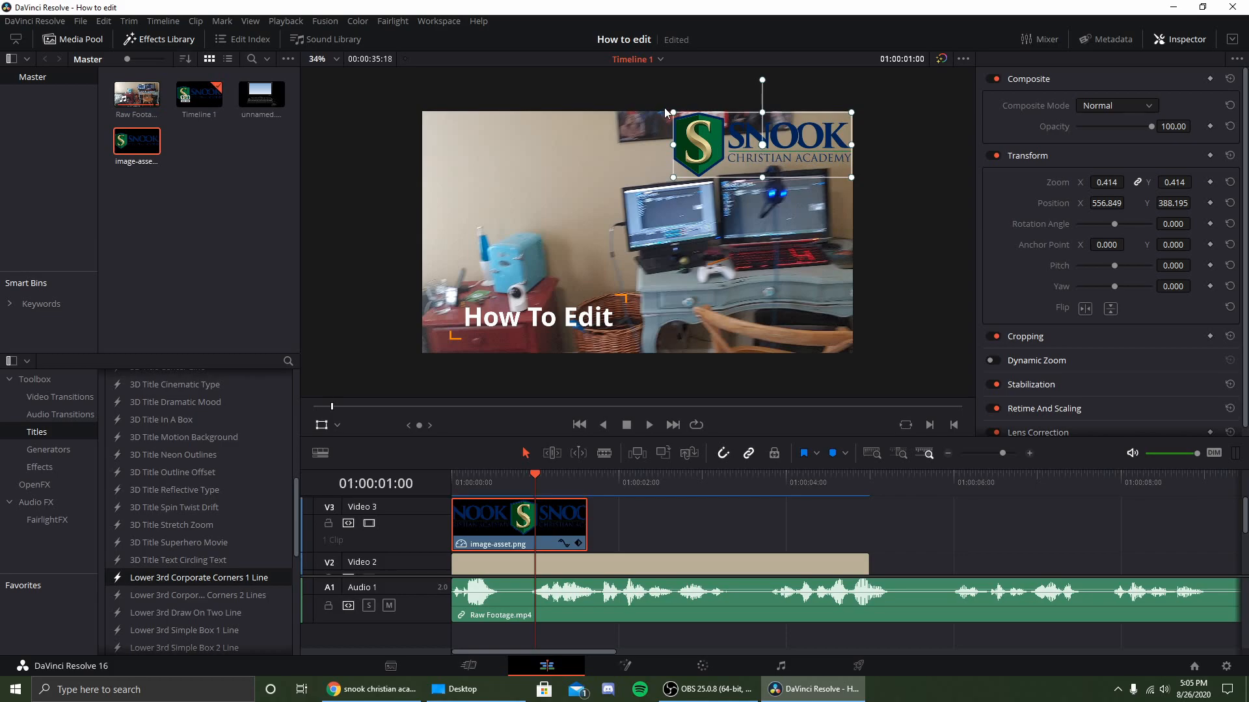
Step: Play the opening from the timeline's start, then replay it from 01:00:01:00 to check the resized logo
{"action": "key", "text": "Home"}
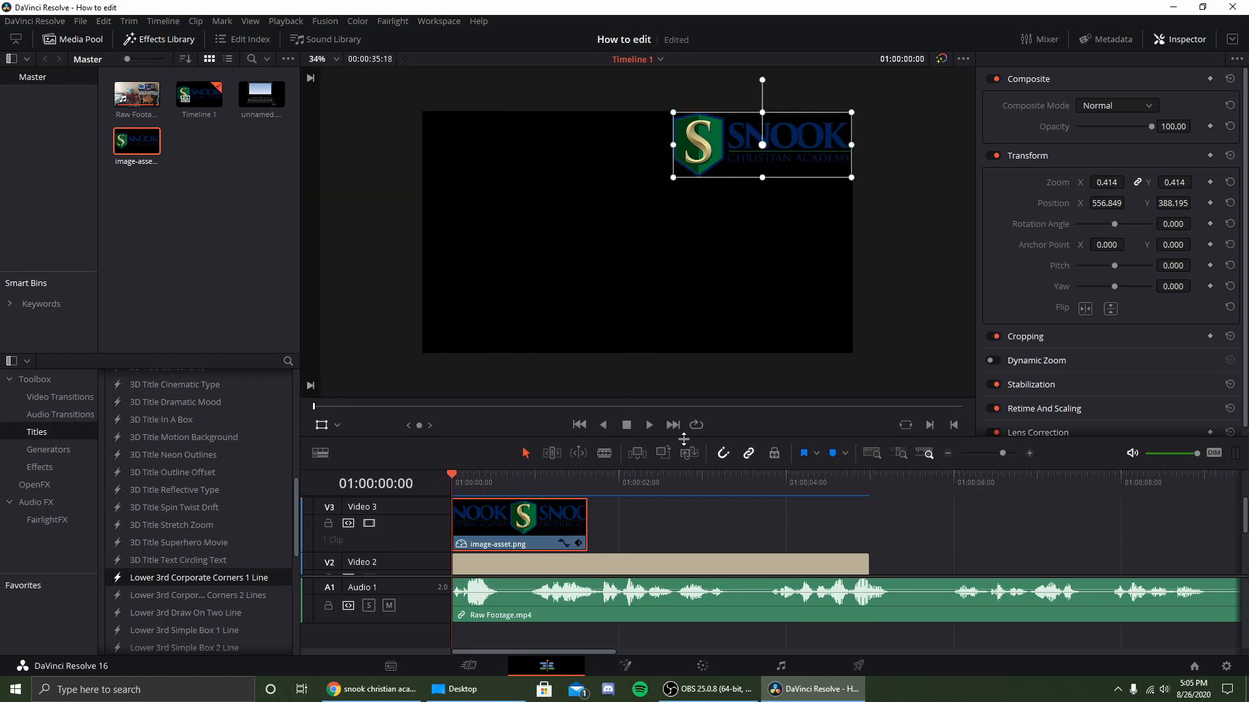
{"action": "left_click", "coordinate": [649, 424]}
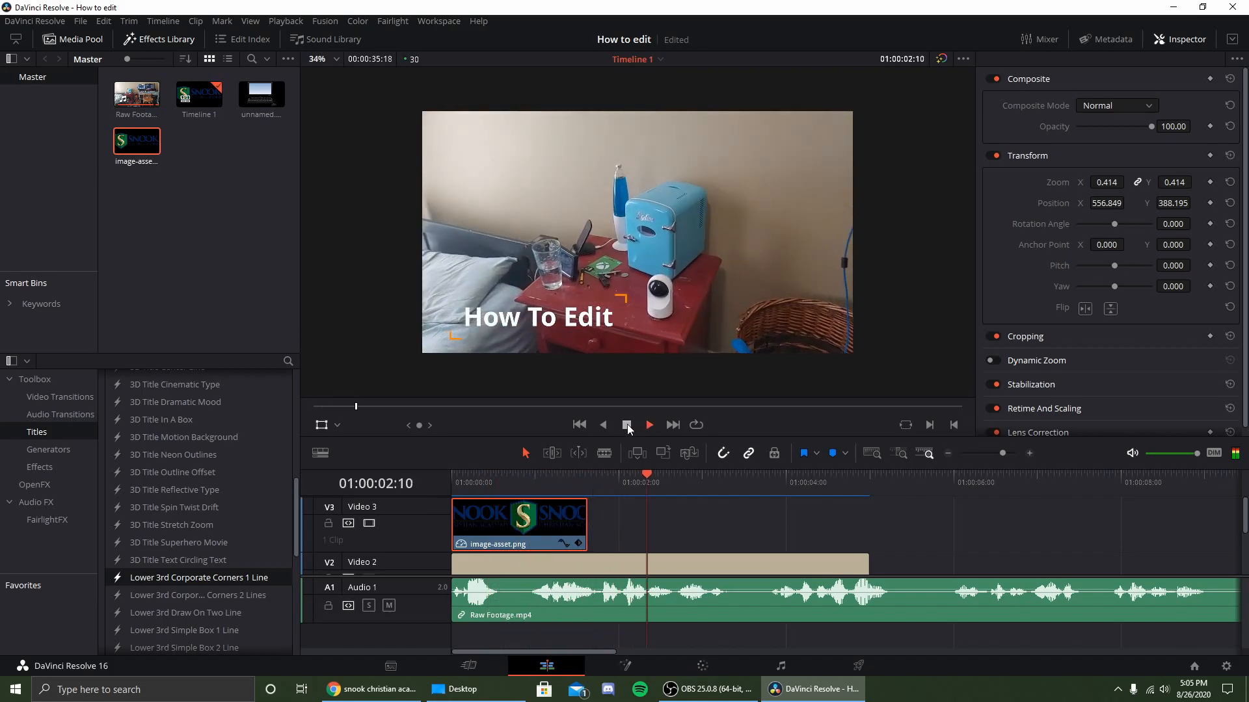
{"action": "left_click", "coordinate": [629, 426]}
{"action": "left_click_drag", "start_coordinate": [586, 481], "coordinate": [535, 478]}
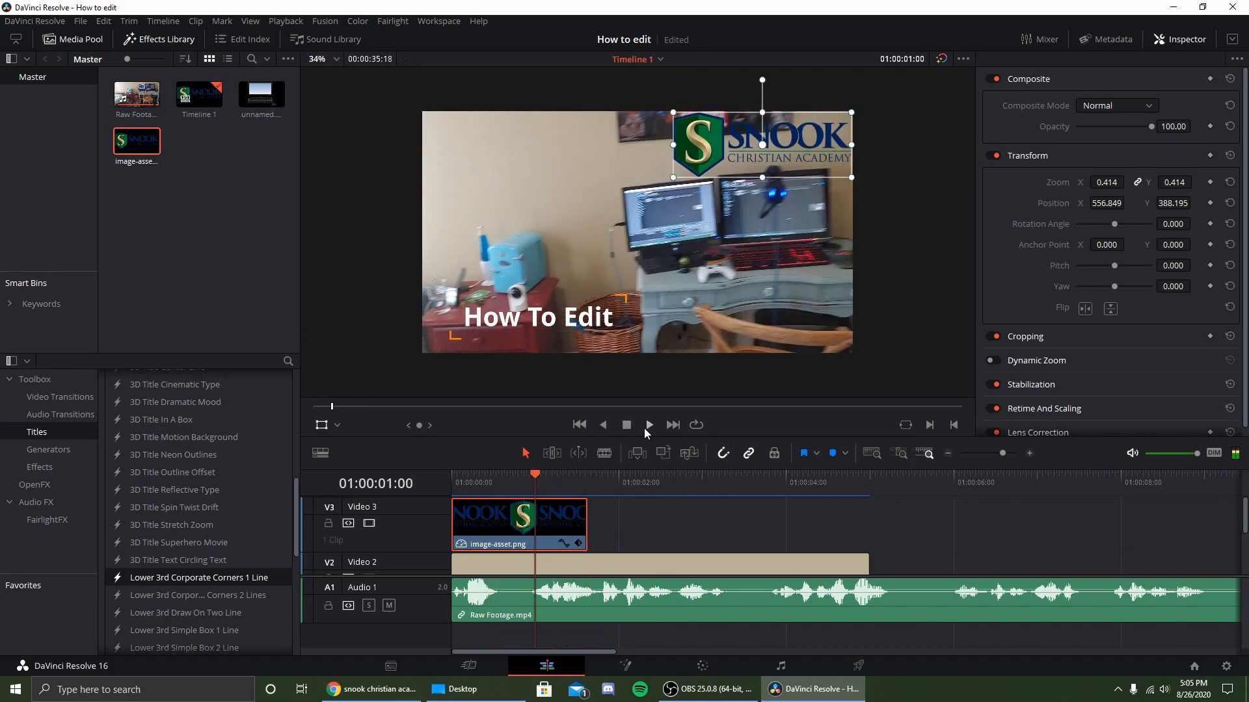
{"action": "left_click", "coordinate": [645, 427]}
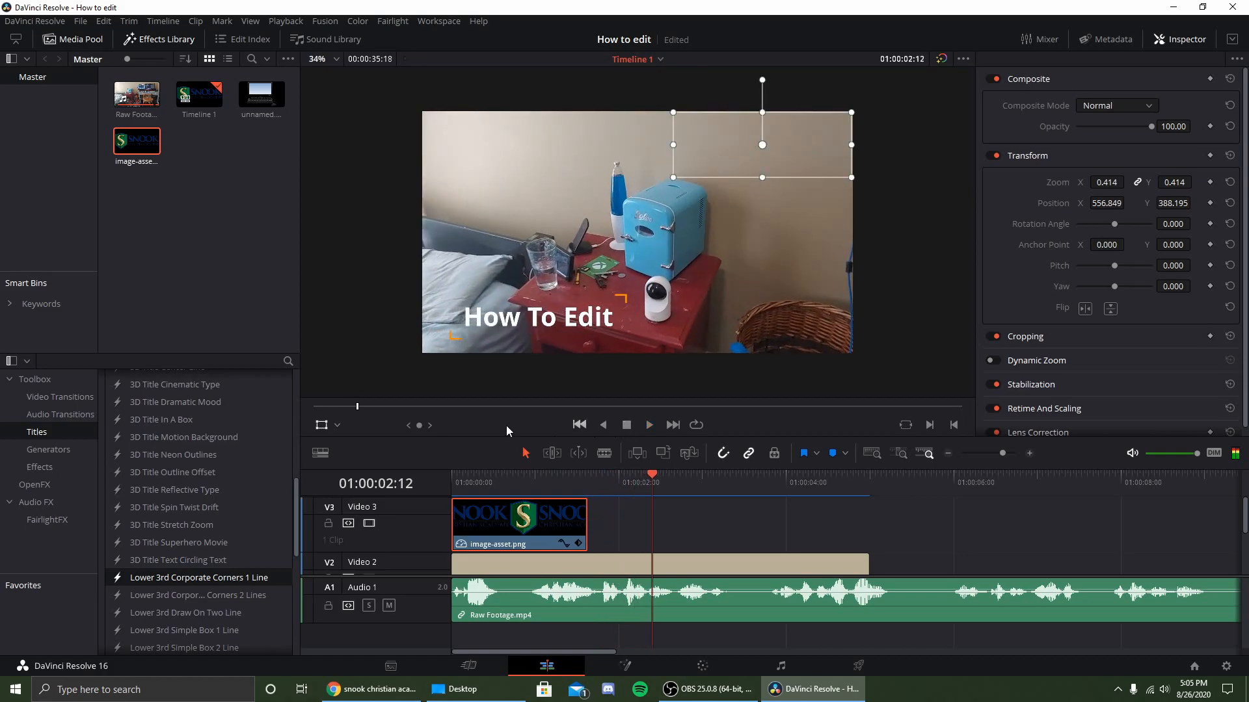
Step: Add an Additive Dissolve to the end of the logo clip on Video 3 and replay the opening from the start
{"action": "left_click", "coordinate": [77, 398]}
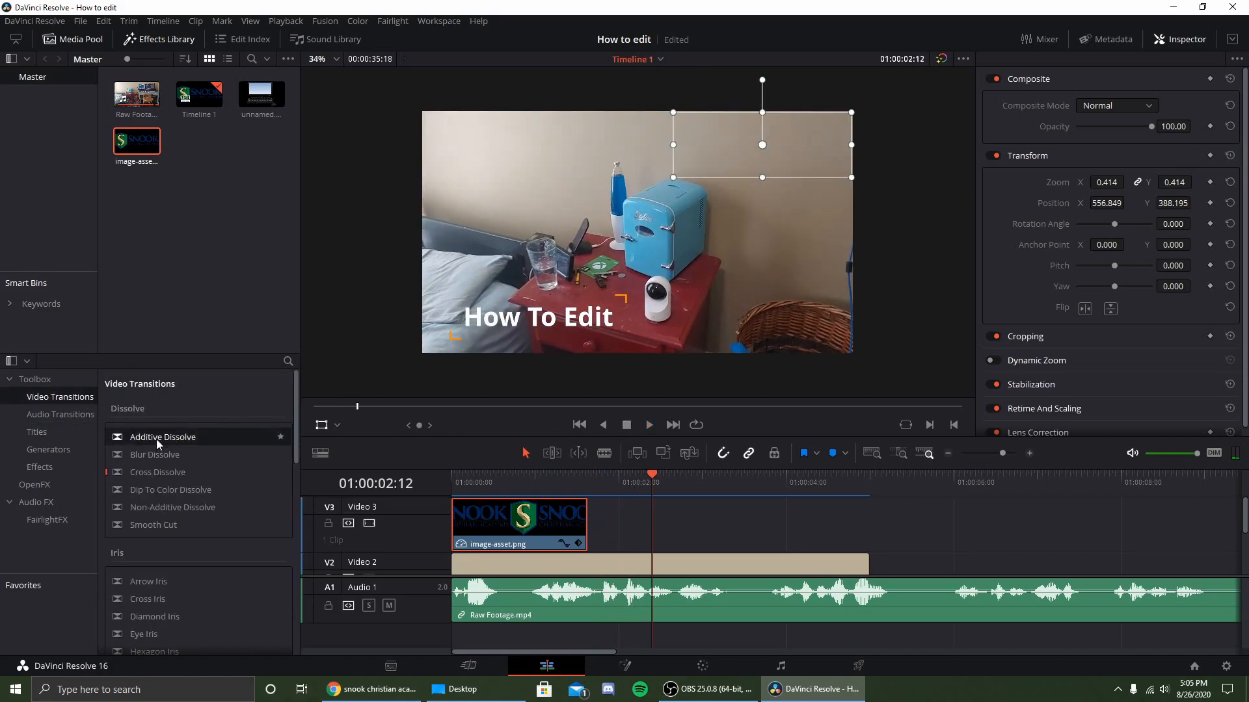
{"action": "left_click_drag", "start_coordinate": [156, 439], "coordinate": [575, 525]}
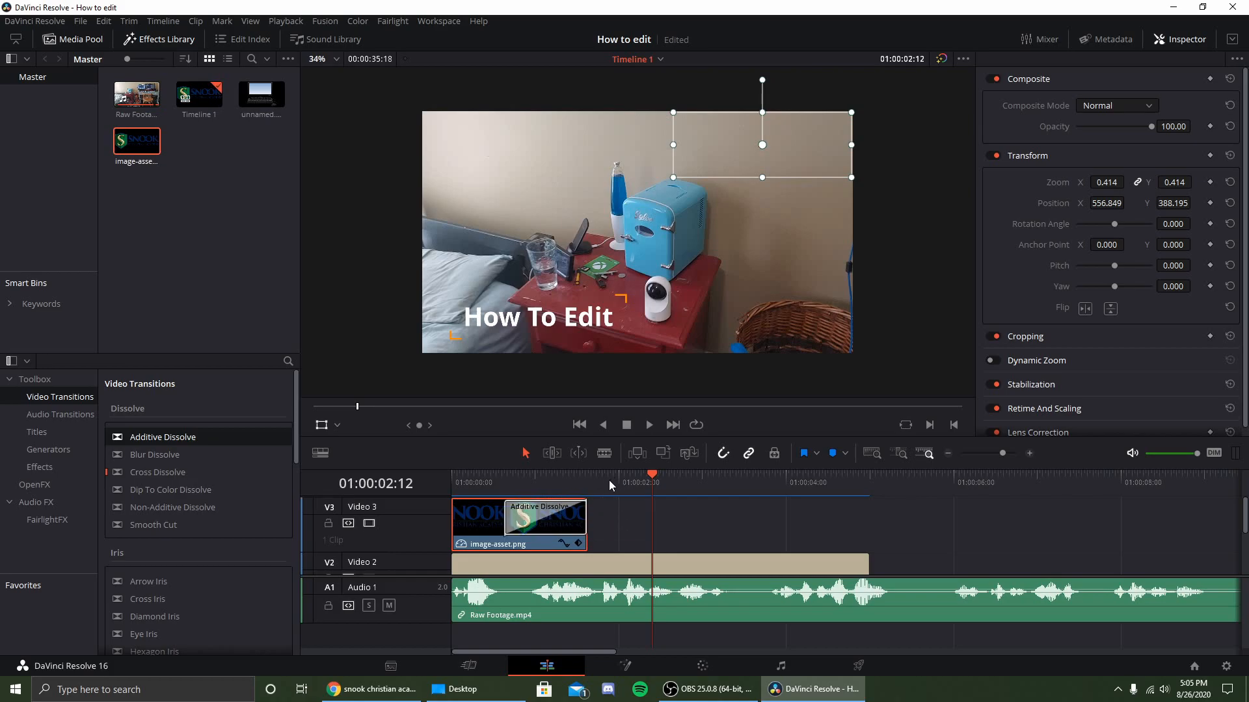
{"action": "left_click_drag", "start_coordinate": [482, 483], "coordinate": [445, 475]}
{"action": "left_click", "coordinate": [649, 425]}
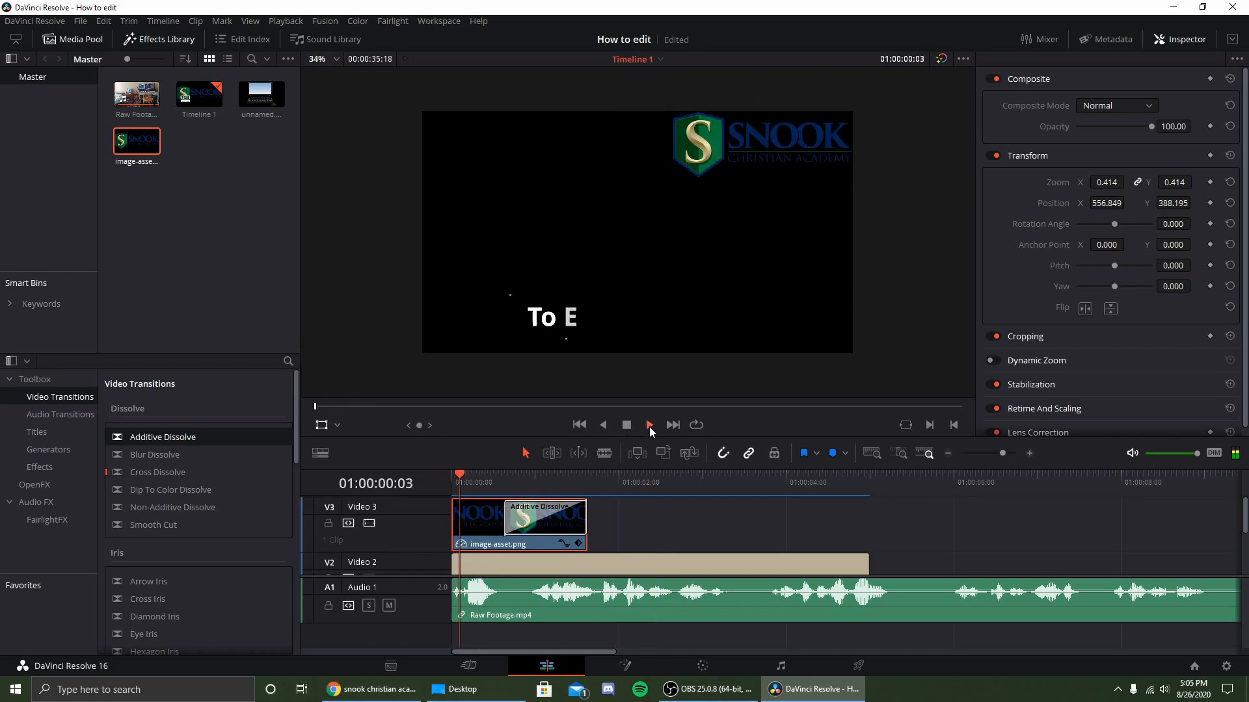
{"action": "left_click", "coordinate": [628, 425]}
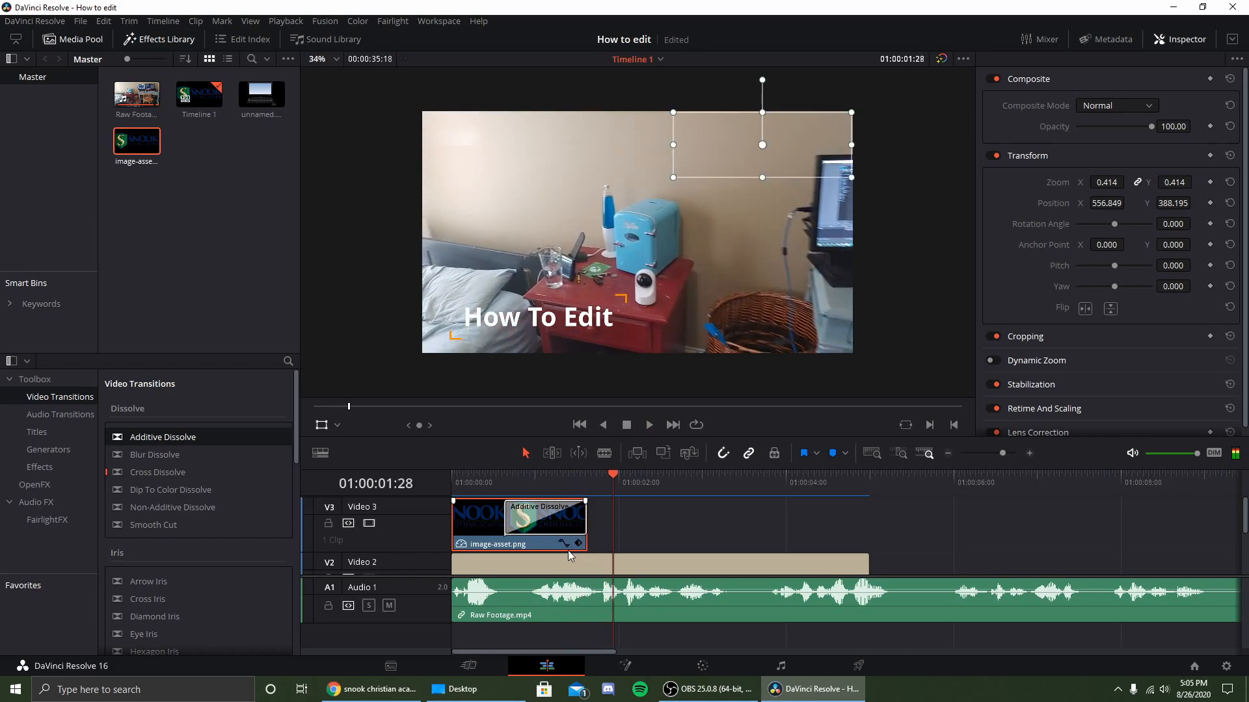
Step: Extend the logo clip with its dissolve to about 2.7 seconds and replay the opening from the start
{"action": "left_click_drag", "start_coordinate": [584, 529], "coordinate": [681, 529]}
{"action": "left_click", "coordinate": [532, 485]}
{"action": "key", "text": "Home"}
{"action": "left_click", "coordinate": [649, 426]}
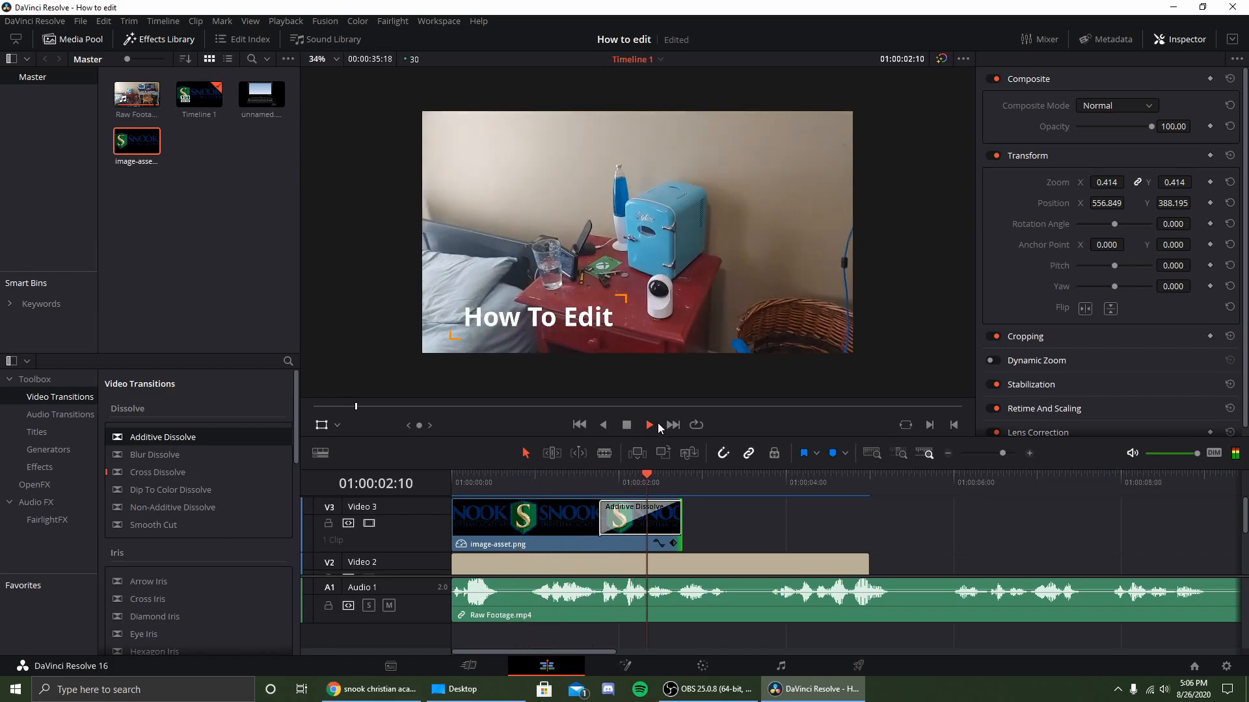
{"action": "left_click", "coordinate": [627, 427]}
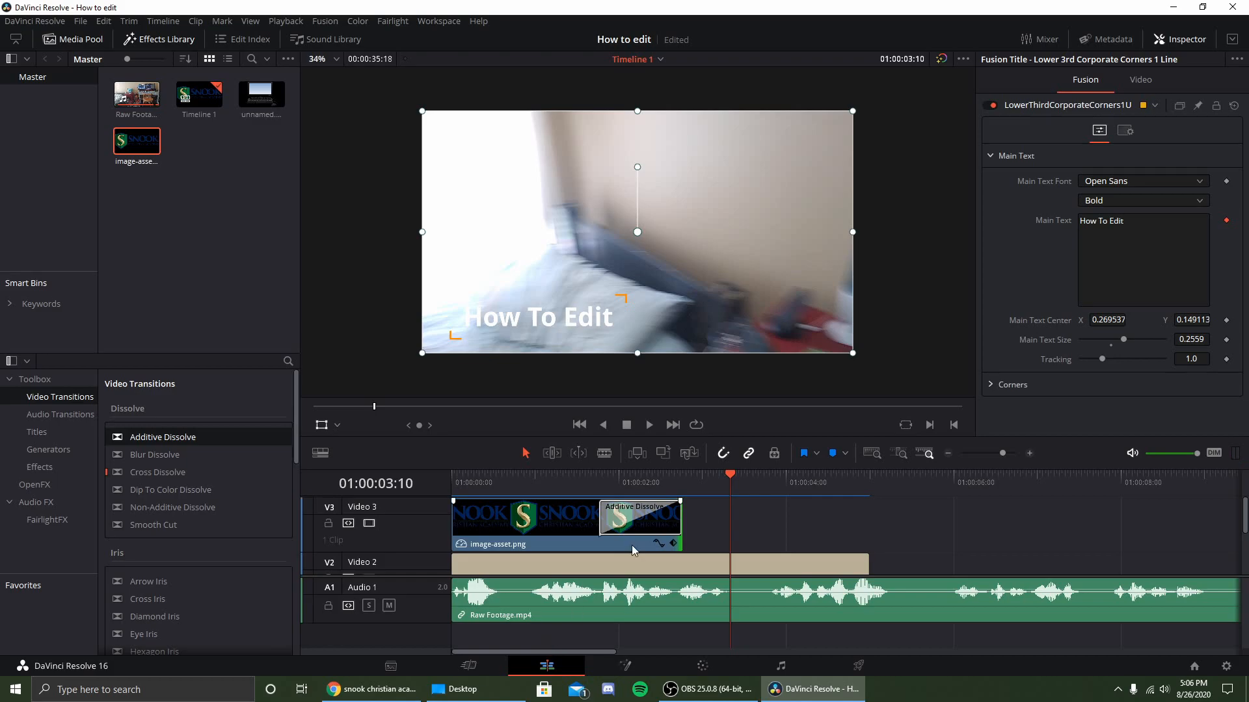
Step: Place Generic Music.mp3 from the Desktop folder at the timeline's start on a new Audio 2 track
{"action": "left_click_drag", "start_coordinate": [595, 652], "coordinate": [420, 592]}
{"action": "scroll", "coordinate": [553, 567], "scroll_direction": "down", "scroll_amount": 3}
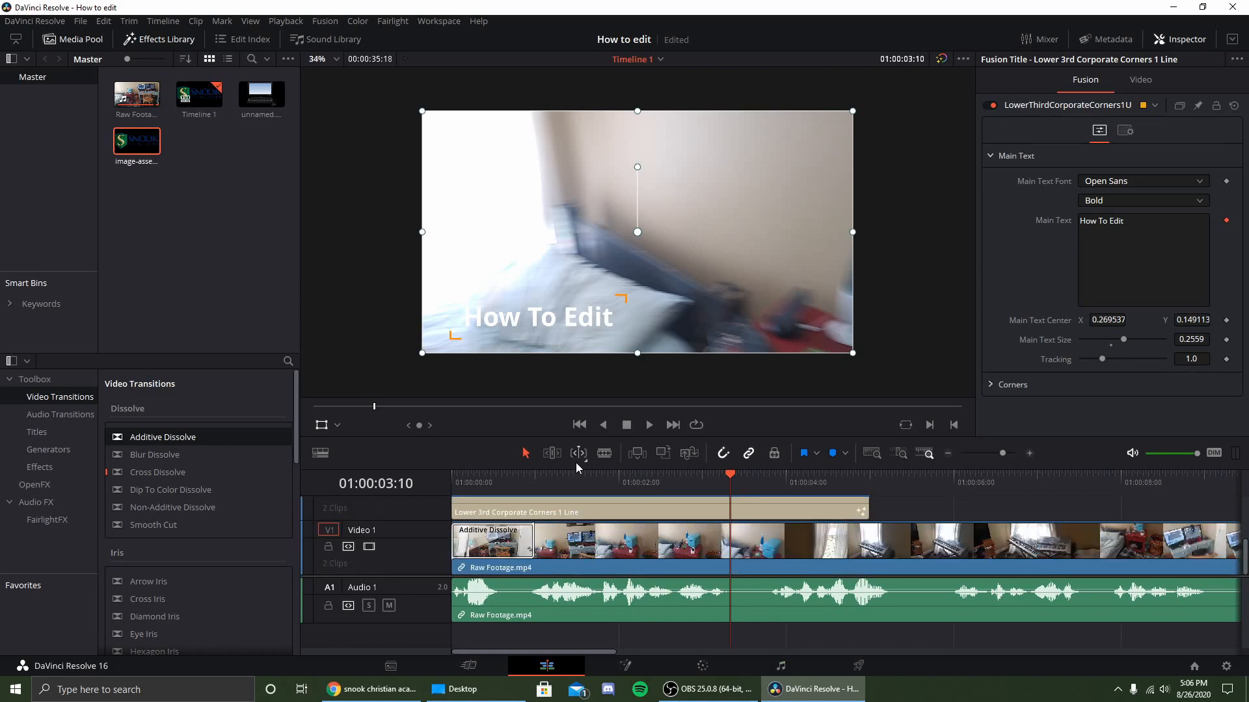
{"action": "left_click", "coordinate": [458, 689]}
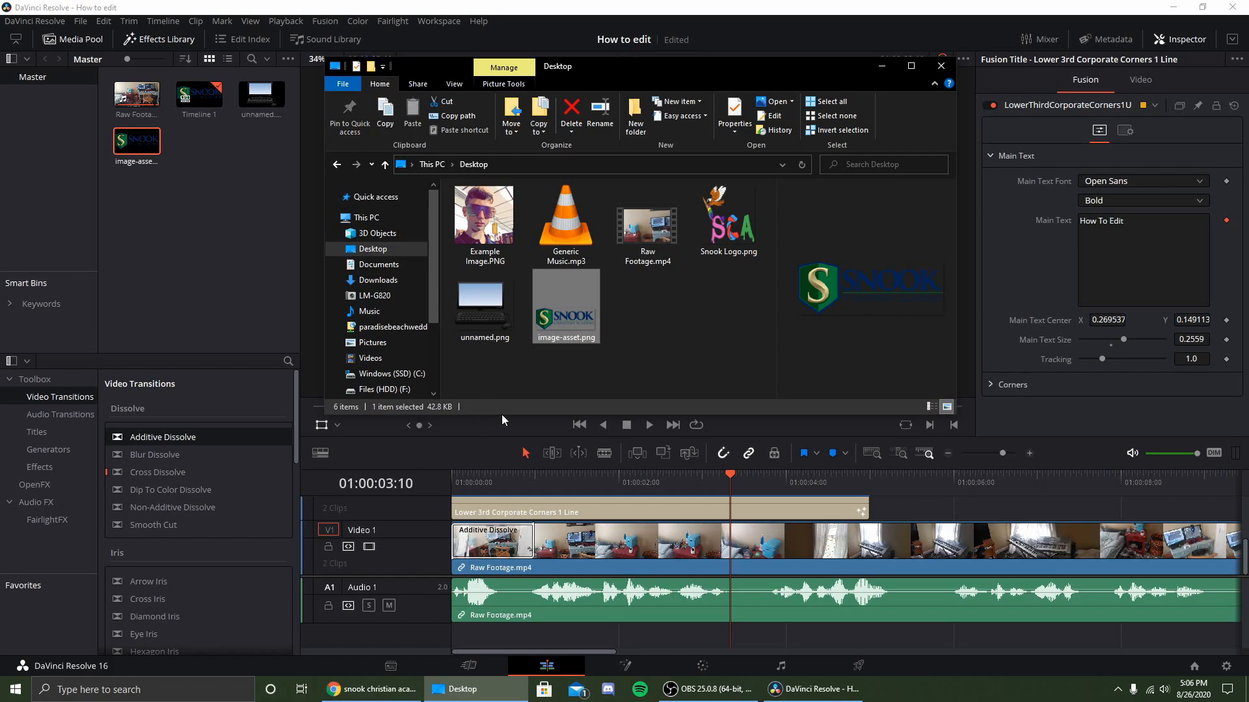
{"action": "left_click", "coordinate": [560, 228]}
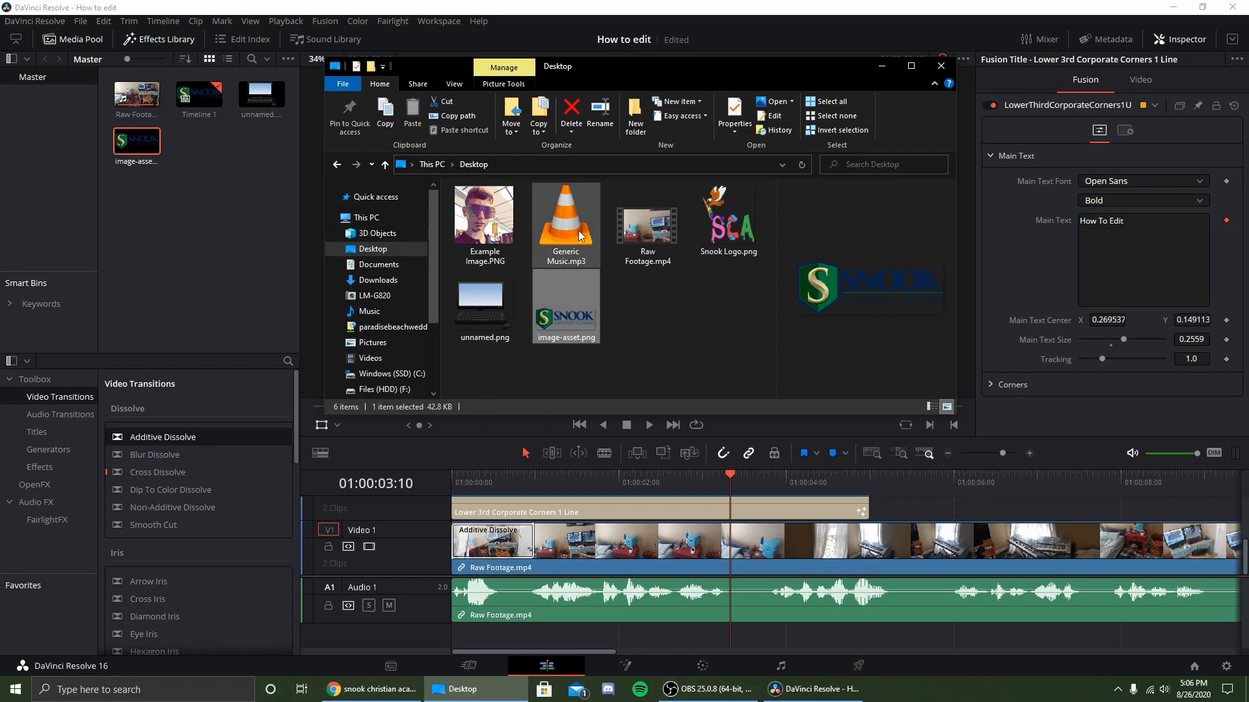
{"action": "left_click_drag", "start_coordinate": [564, 215], "coordinate": [458, 643]}
Step: Play the footage together with the background music and stop at 01:00:15:01
{"action": "left_click_drag", "start_coordinate": [582, 486], "coordinate": [383, 493]}
{"action": "left_click", "coordinate": [651, 427]}
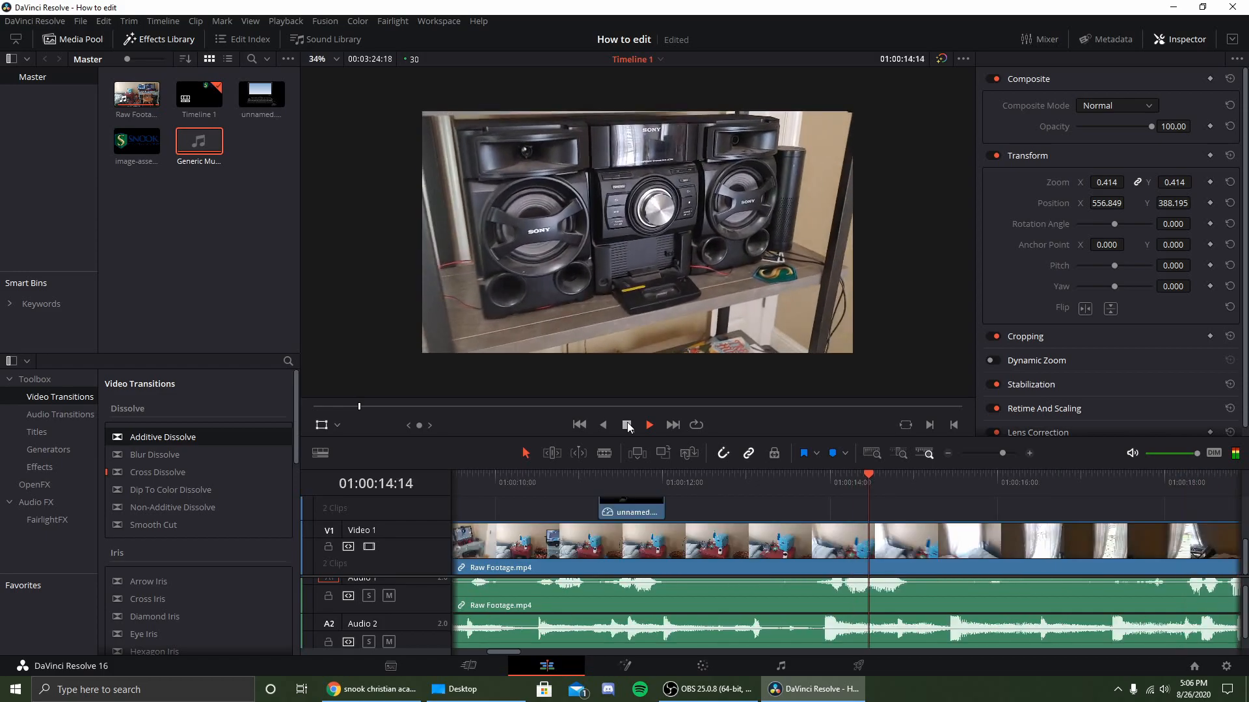
{"action": "left_click", "coordinate": [627, 425]}
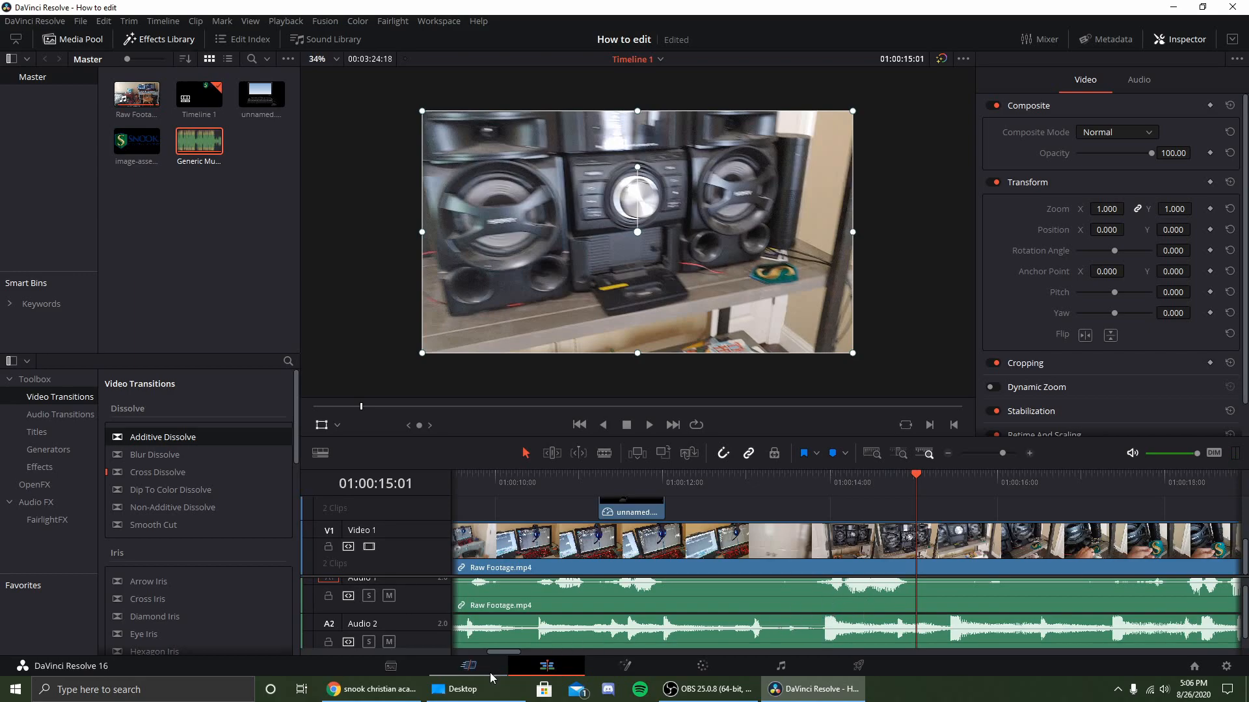
Step: Switch to the Fairlight page and lower the Audio 2 music track's volume to -4.5 dB
{"action": "left_click", "coordinate": [782, 667]}
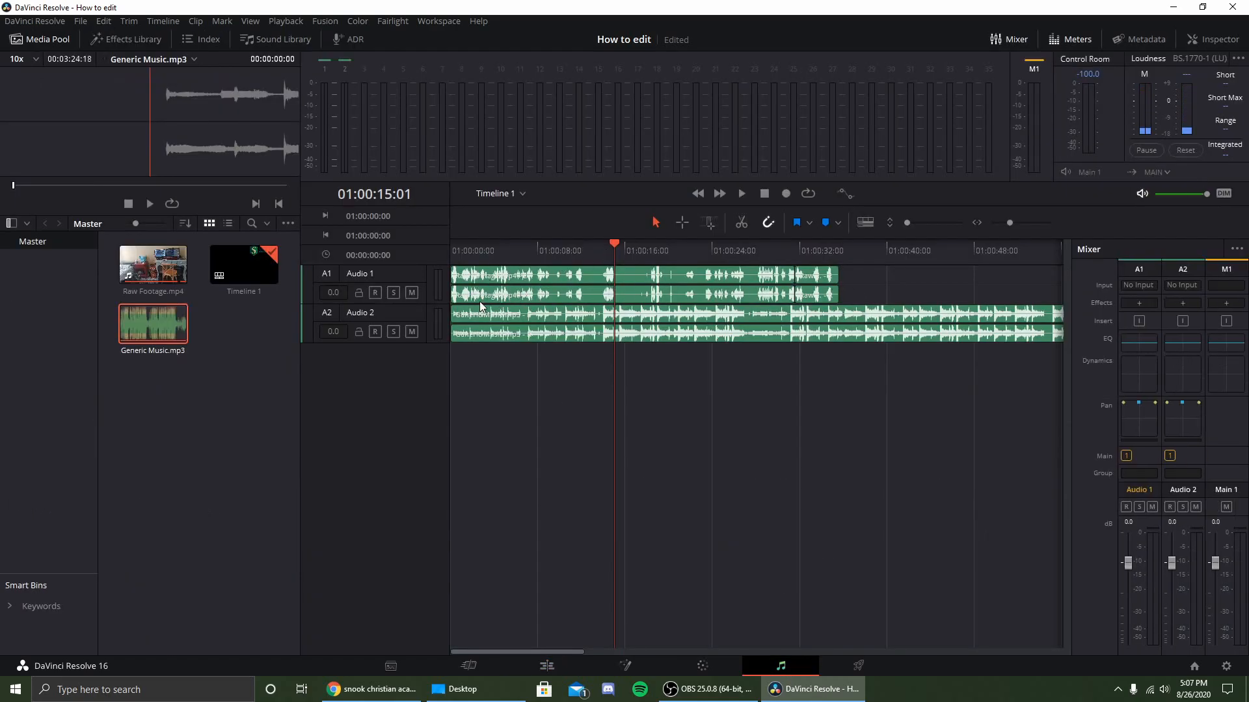
{"action": "left_click", "coordinate": [513, 330]}
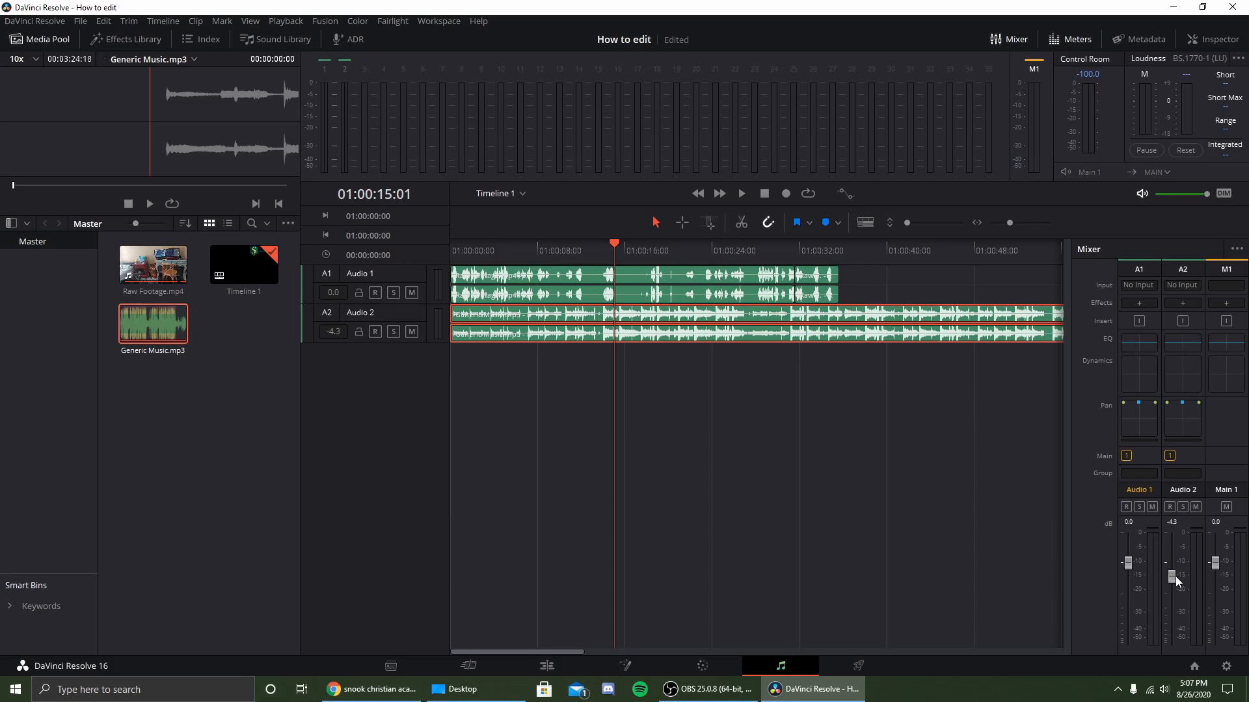
{"action": "left_click_drag", "start_coordinate": [1173, 576], "coordinate": [1173, 577]}
Step: Play the mix from about 01:00:12:27 and lower the Audio 2 volume to -5.3 dB during playback
{"action": "left_click_drag", "start_coordinate": [615, 251], "coordinate": [591, 252]}
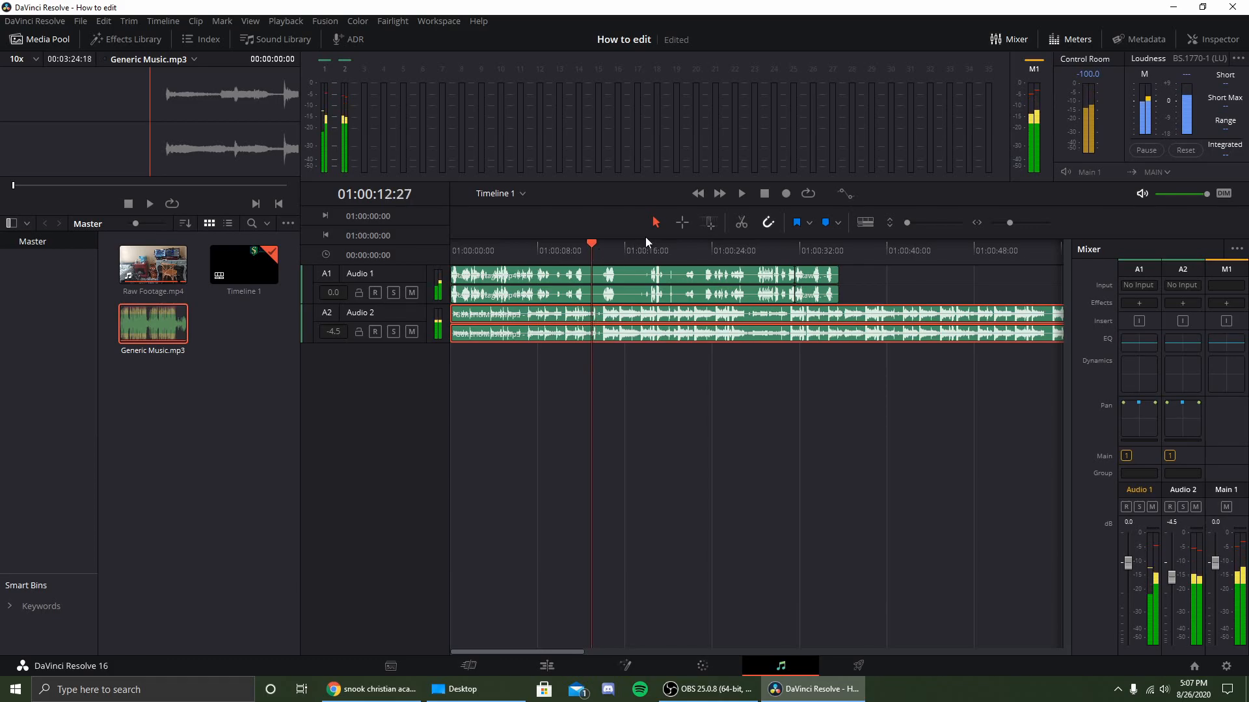
{"action": "left_click", "coordinate": [745, 192]}
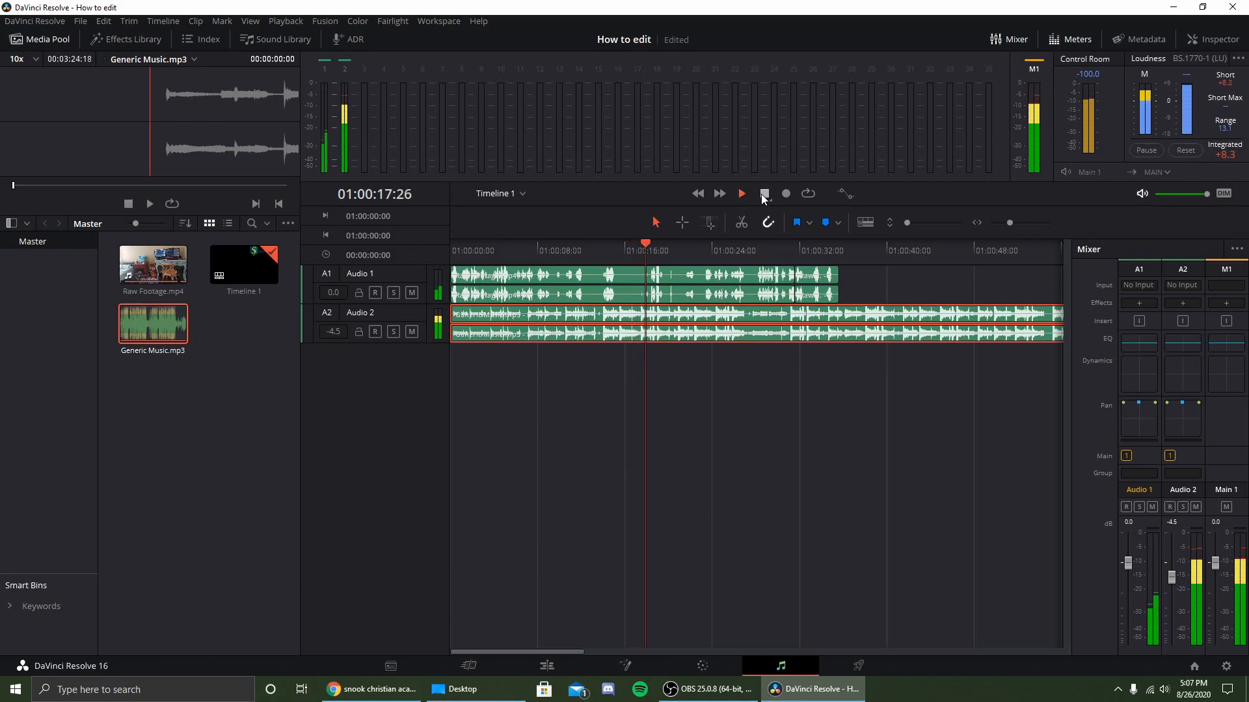
{"action": "left_click_drag", "start_coordinate": [1173, 579], "coordinate": [1173, 580]}
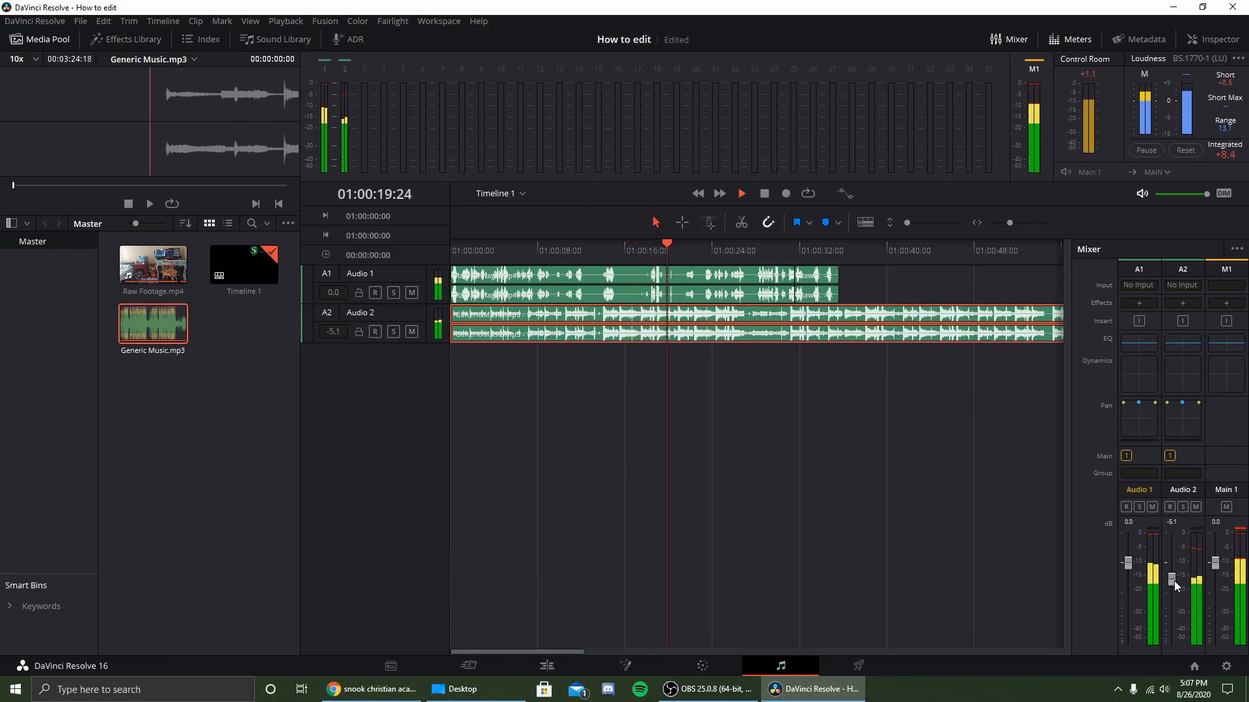
{"action": "left_click", "coordinate": [764, 194]}
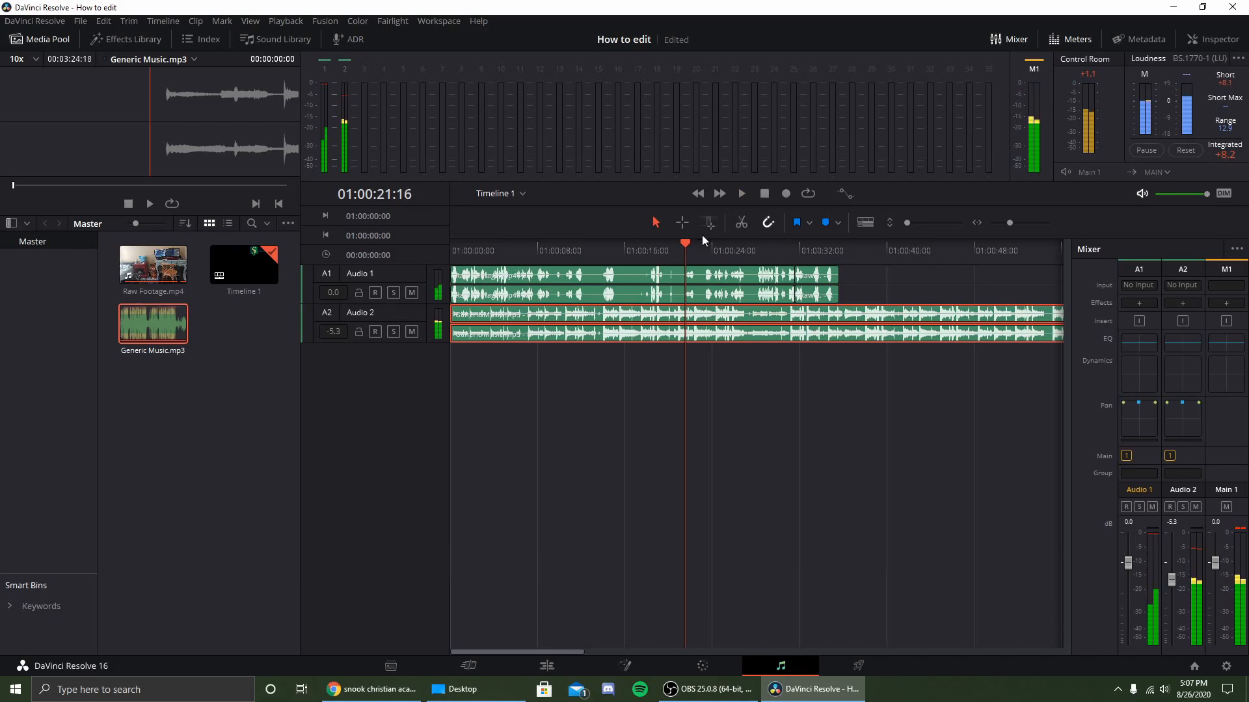
Step: Return to the Edit page and play the footage with the quieter music, stopping at 01:00:16:17
{"action": "left_click_drag", "start_coordinate": [683, 249], "coordinate": [454, 253]}
{"action": "left_click_drag", "start_coordinate": [542, 384], "coordinate": [693, 463]}
{"action": "left_click", "coordinate": [548, 666]}
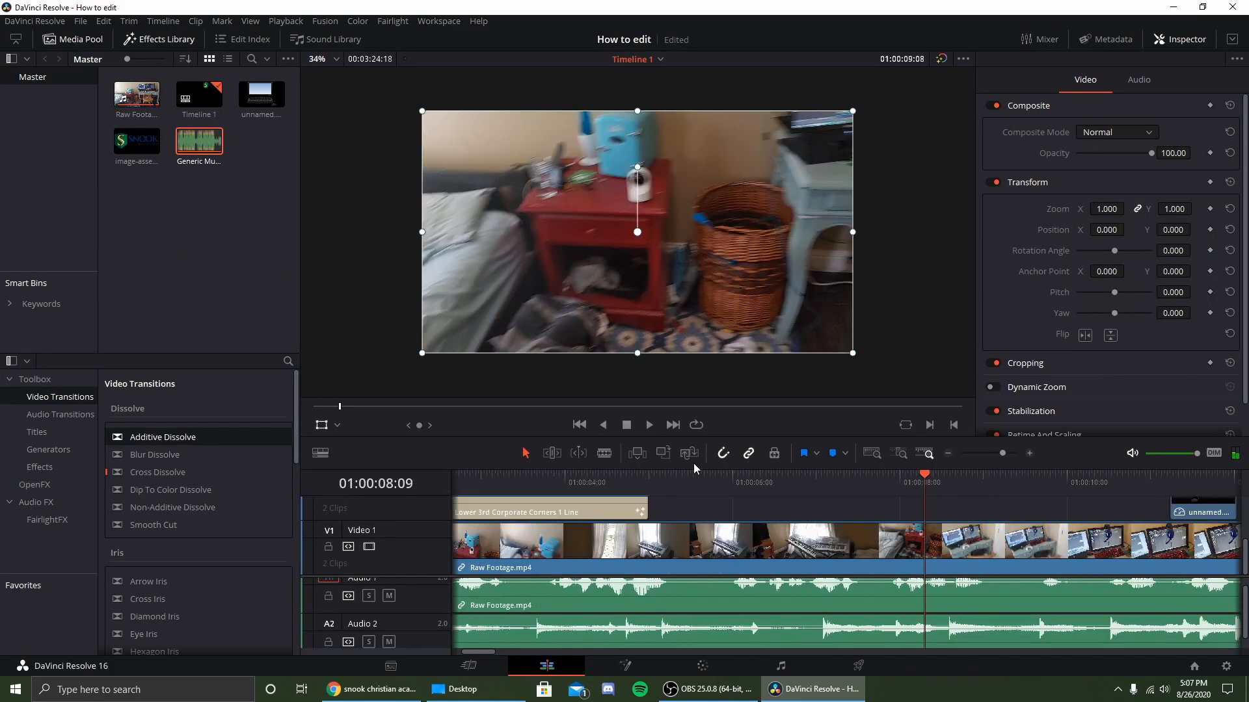
{"action": "left_click", "coordinate": [649, 425]}
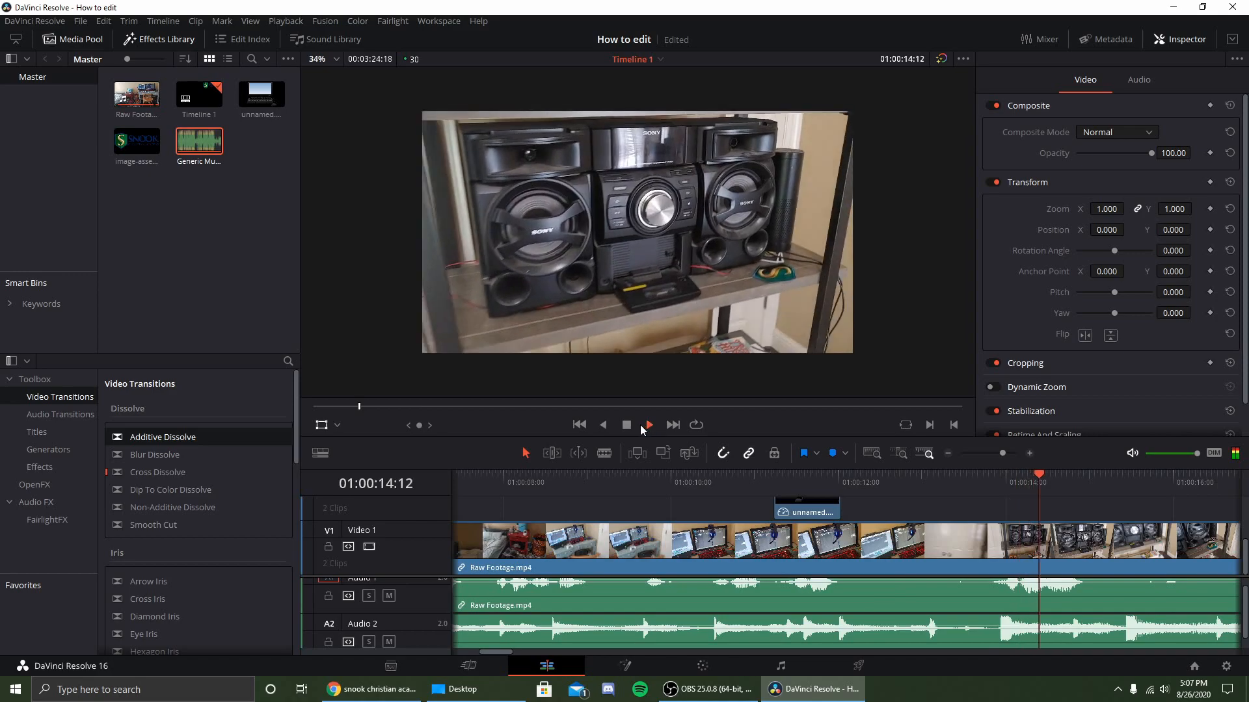
{"action": "left_click", "coordinate": [627, 427]}
Step: Play the timeline's ending from 01:00:35:06 past the end of the footage to 01:00:37:13
{"action": "left_click_drag", "start_coordinate": [509, 653], "coordinate": [599, 644]}
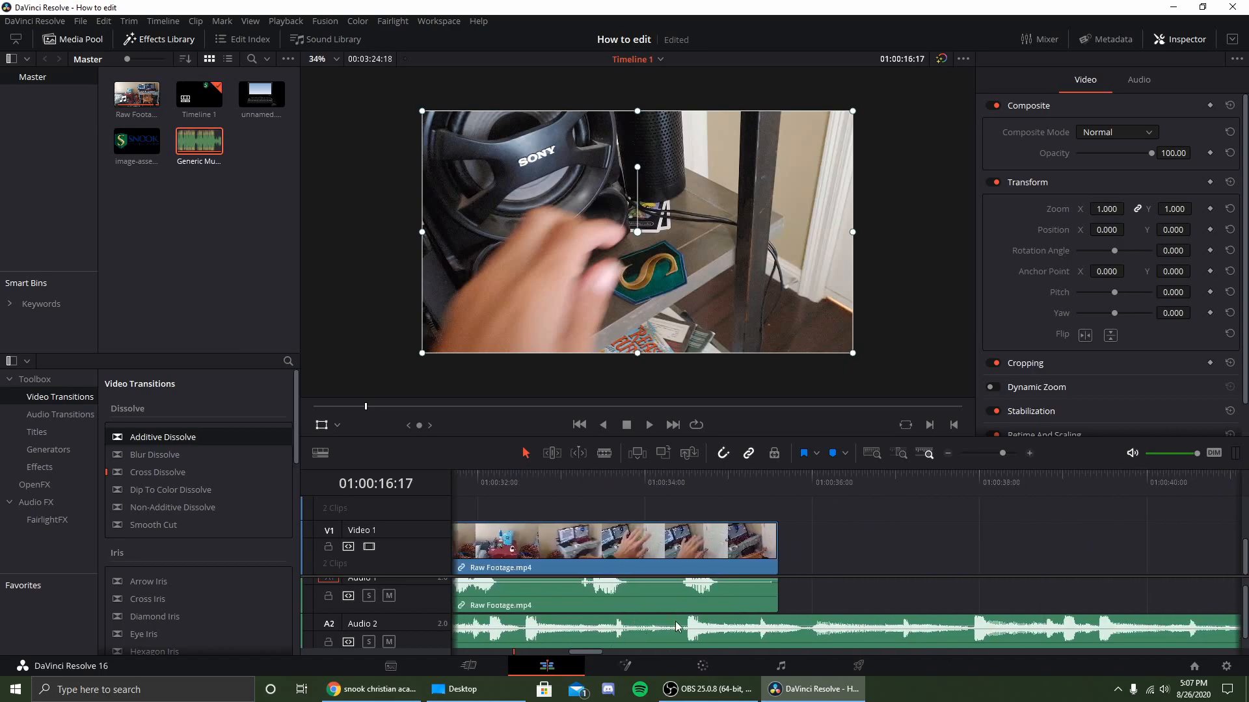
{"action": "scroll", "coordinate": [676, 626], "scroll_direction": "down", "scroll_amount": 1}
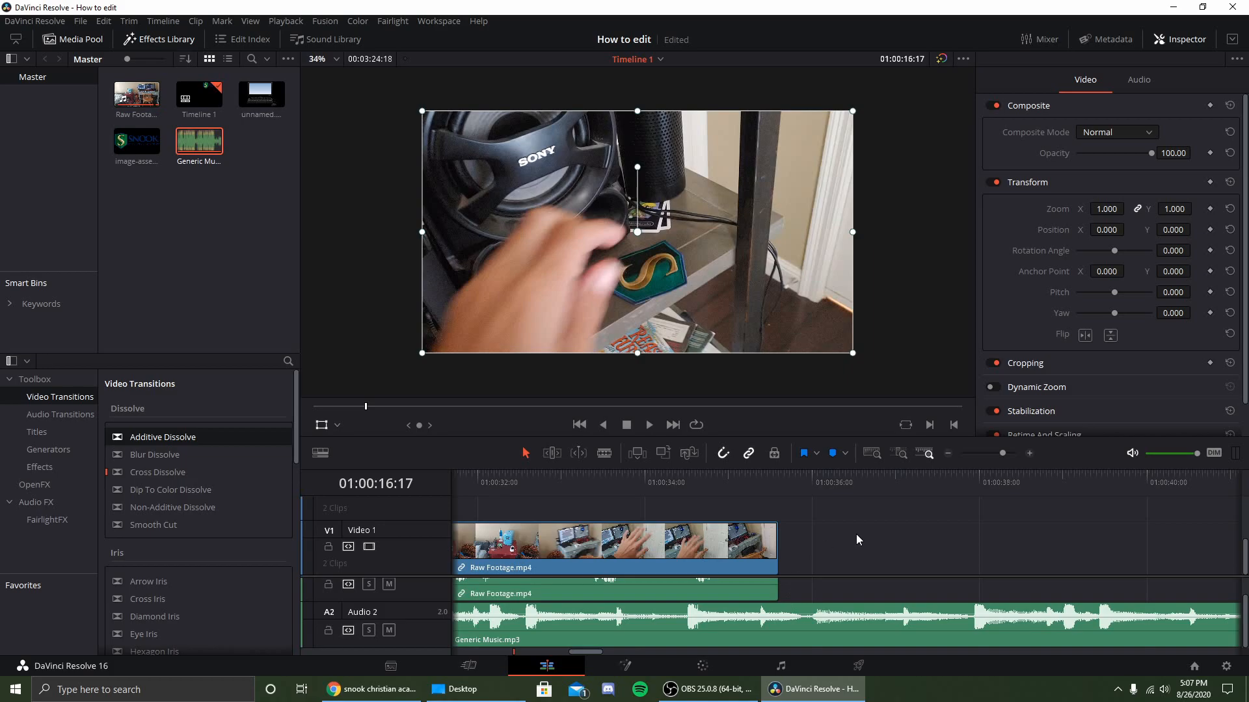
{"action": "left_click", "coordinate": [745, 489]}
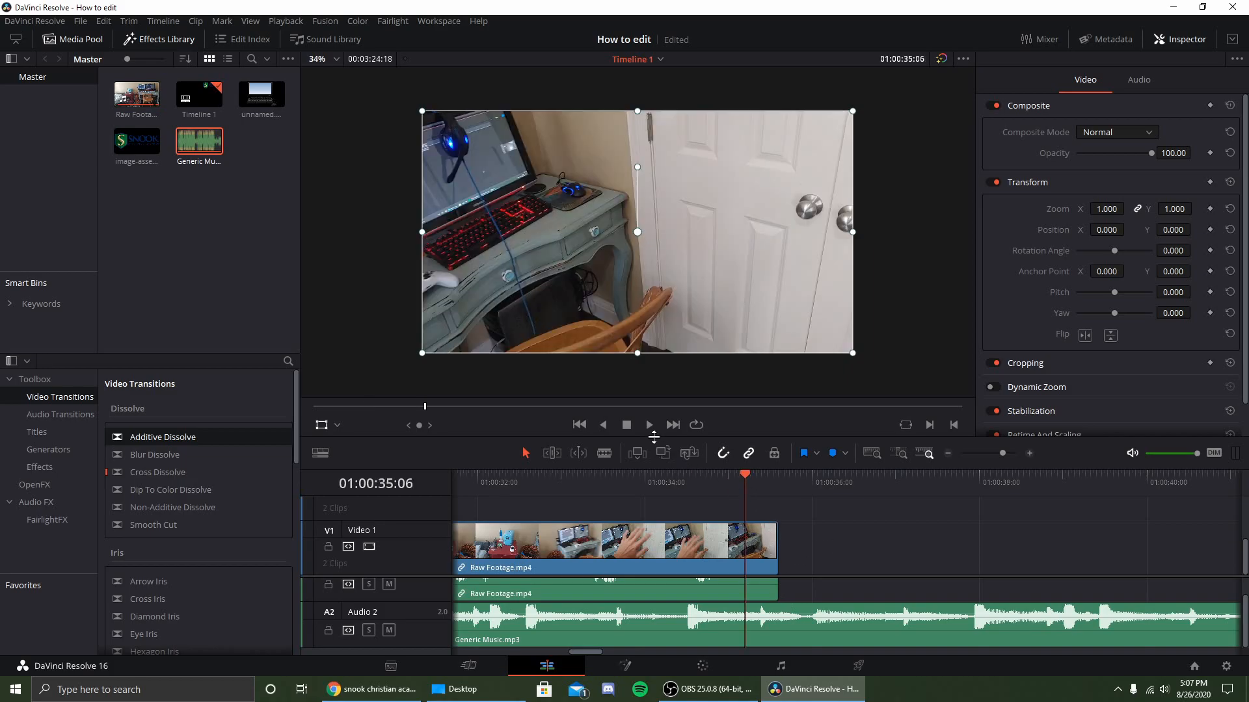
{"action": "left_click", "coordinate": [649, 425]}
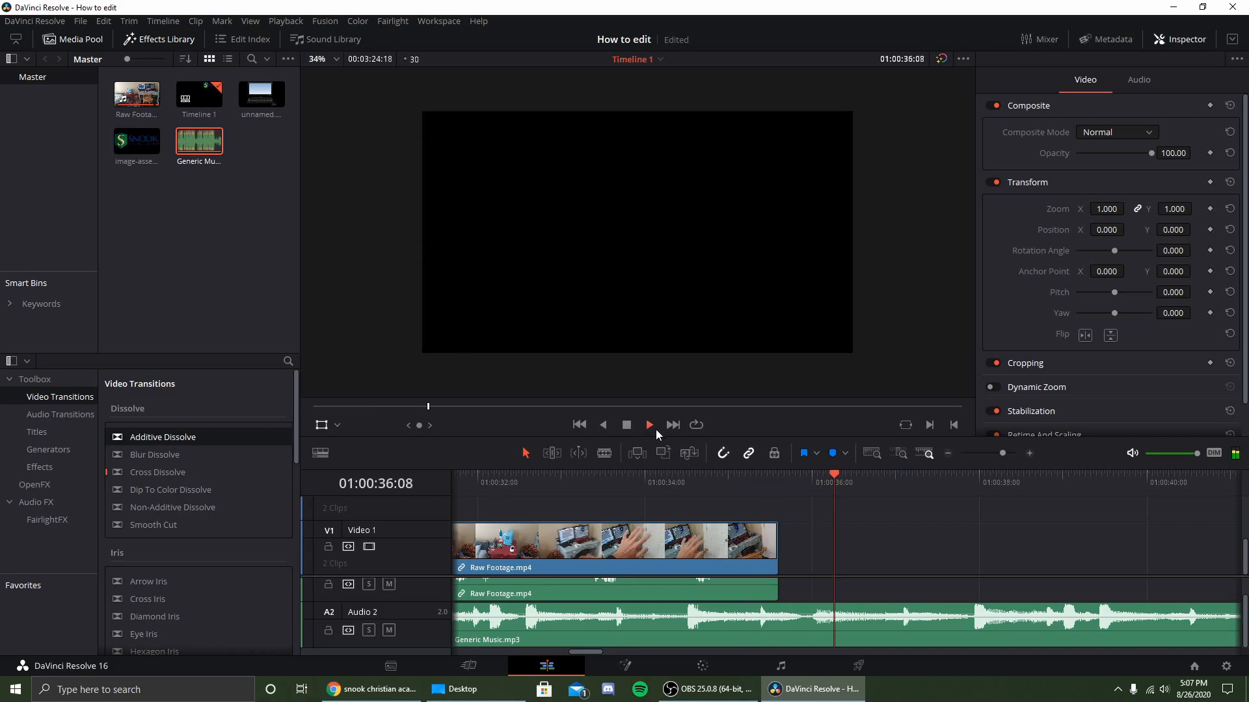
{"action": "key", "text": "space"}
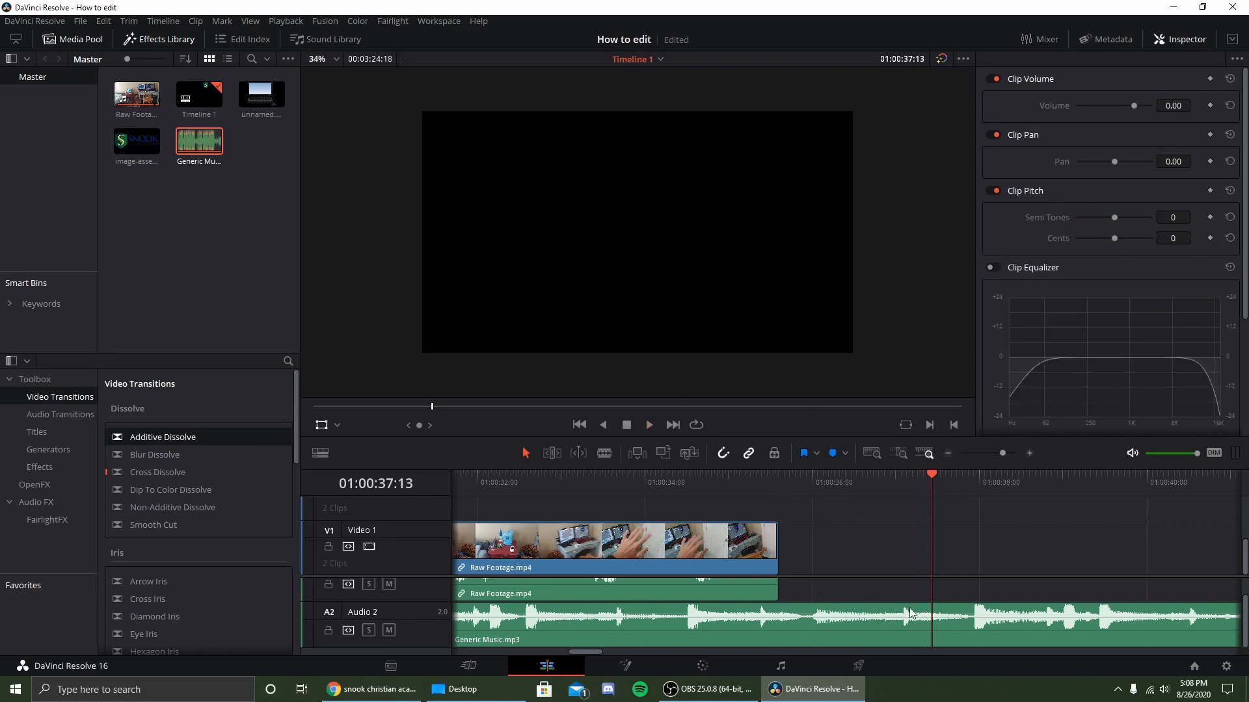
Step: Split the Generic Music clip at 01:00:35:18, the end of the last Raw Footage clip, using the Cut page
{"action": "left_click", "coordinate": [775, 477]}
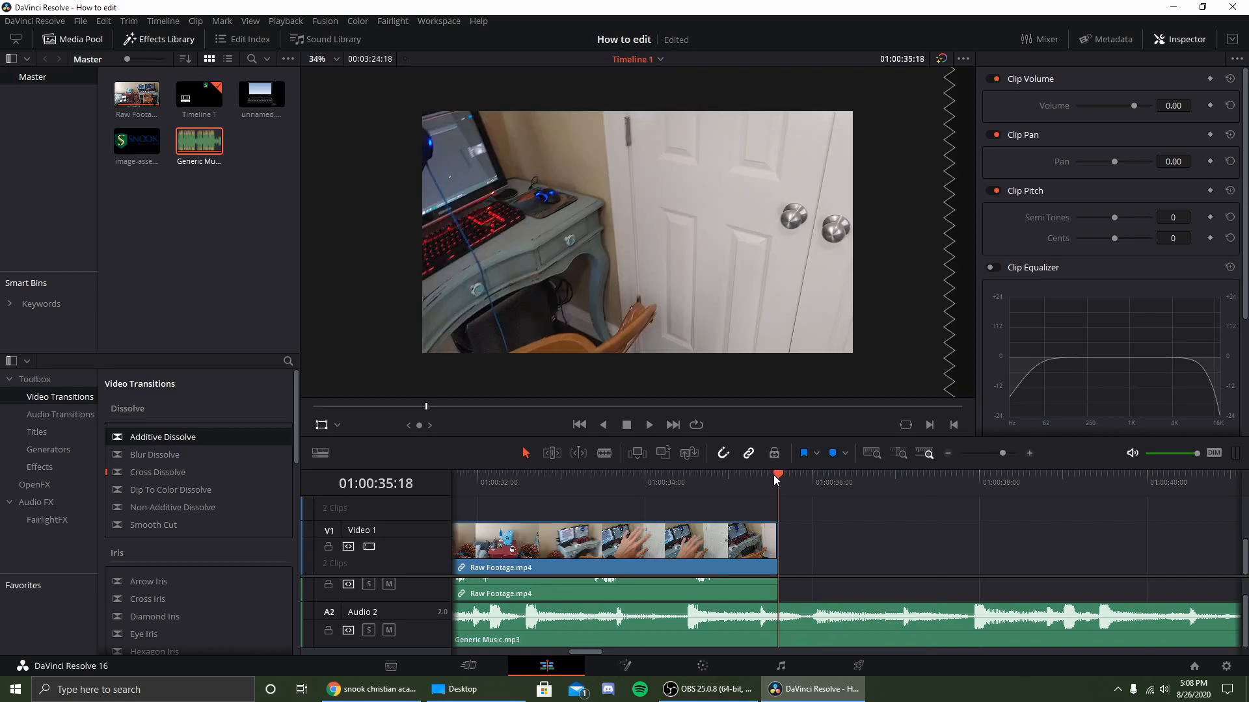
{"action": "left_click", "coordinate": [779, 623]}
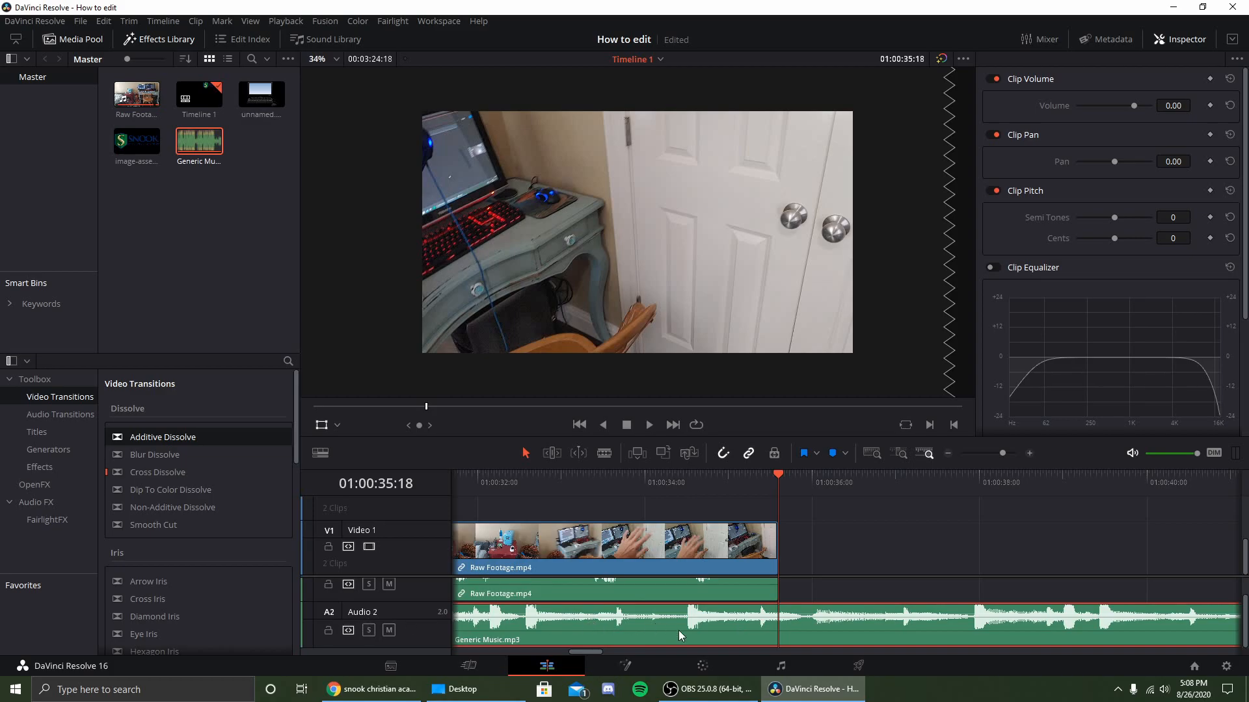
{"action": "right_click", "coordinate": [778, 623]}
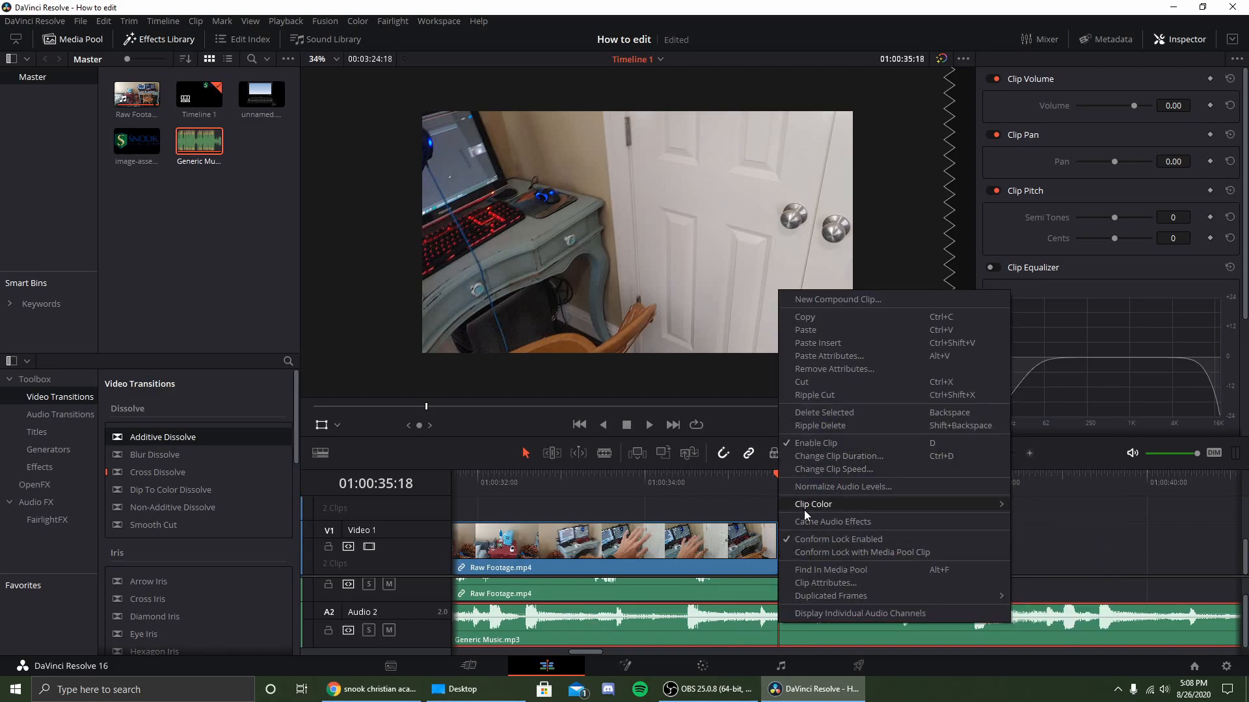
{"action": "left_click", "coordinate": [726, 626]}
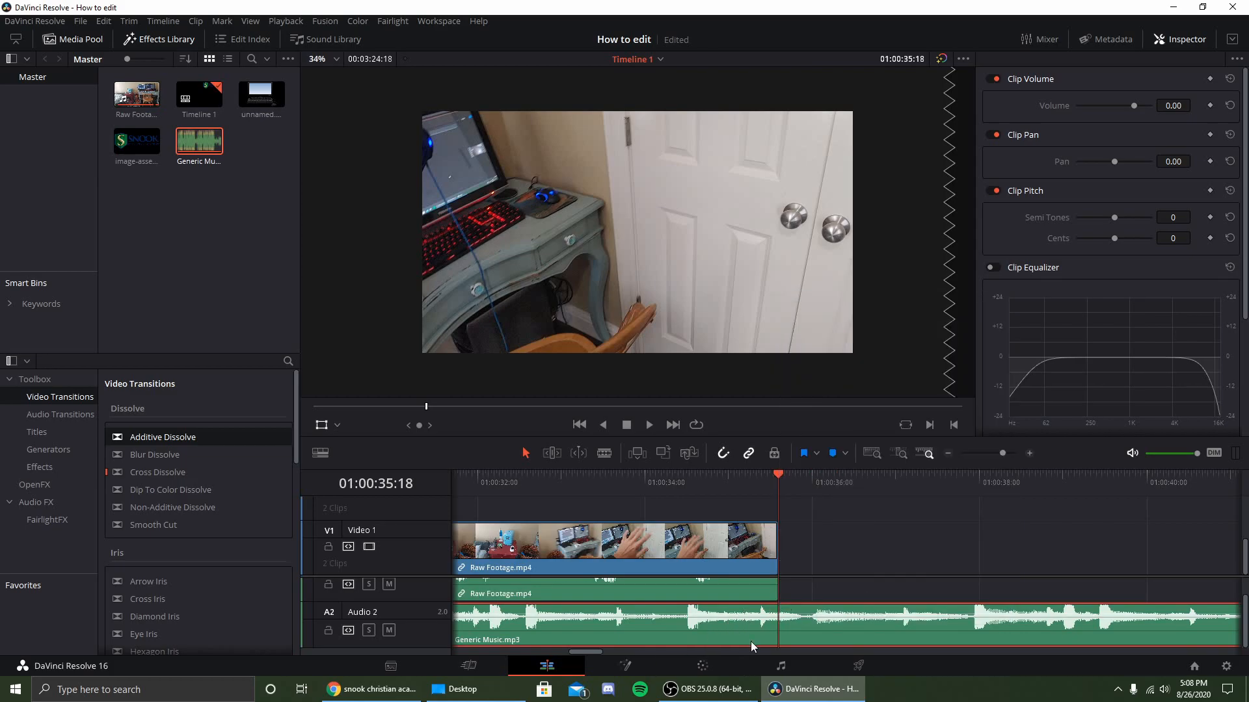
{"action": "left_click", "coordinate": [469, 666]}
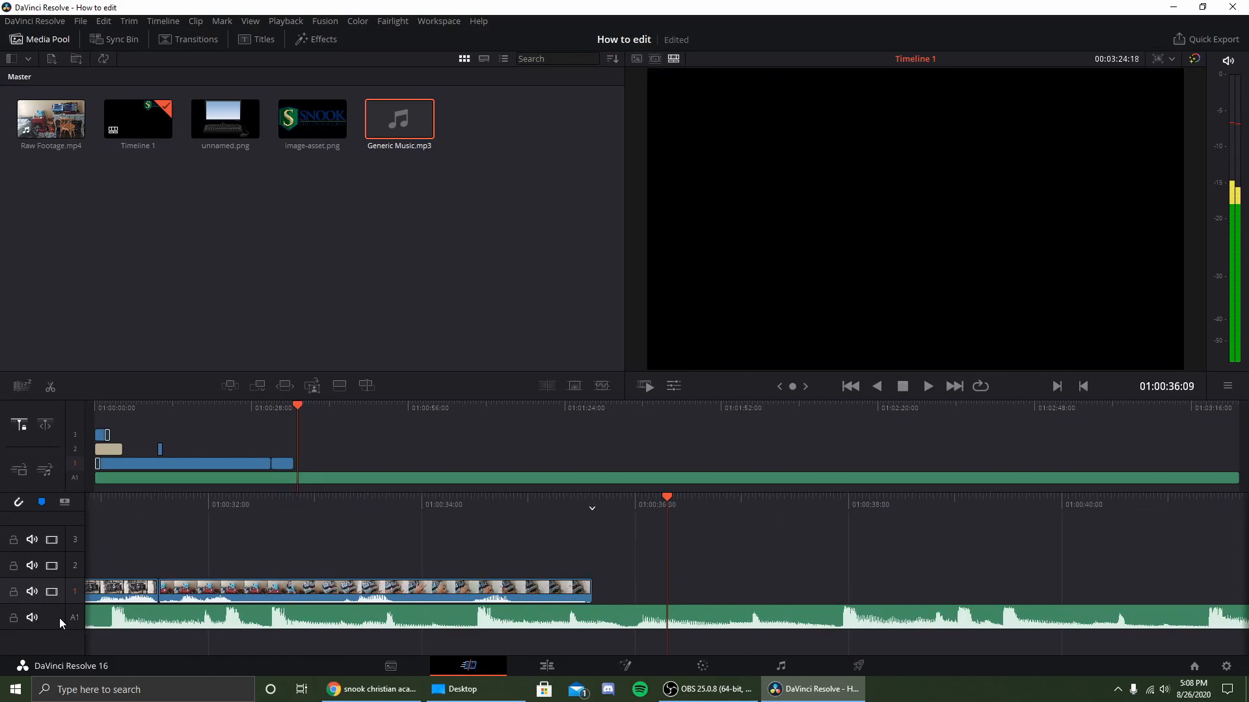
{"action": "left_click", "coordinate": [663, 623]}
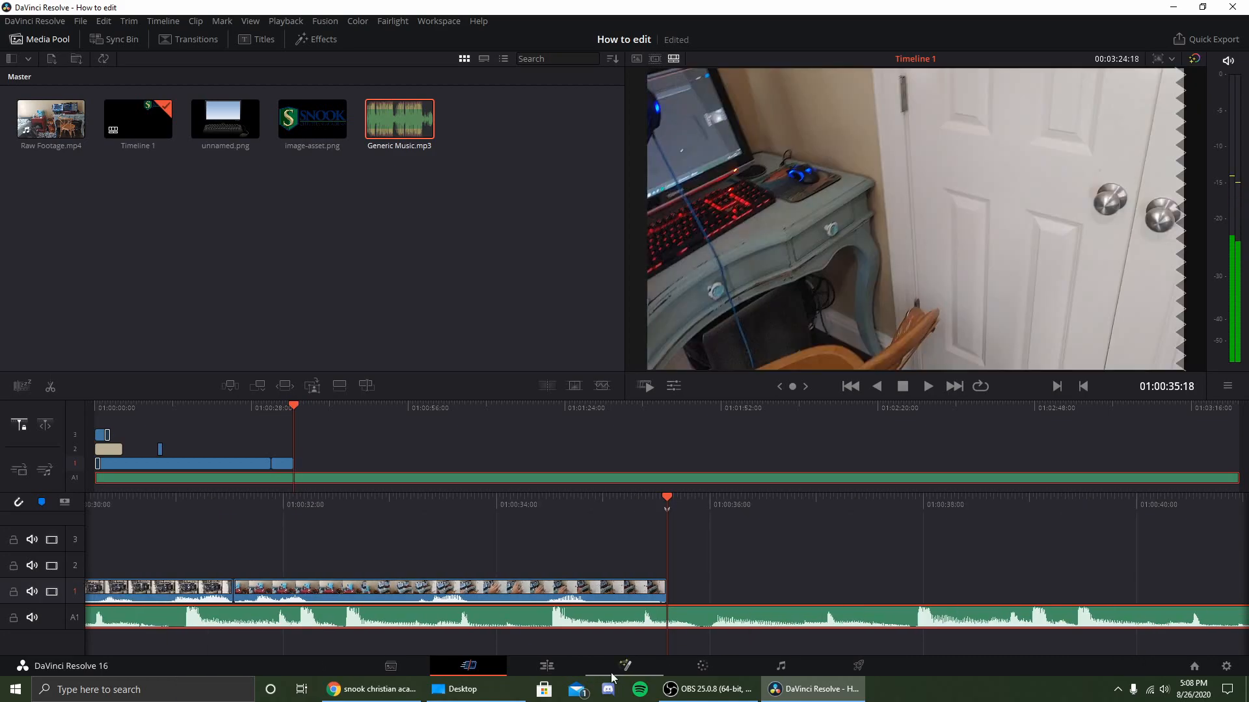
{"action": "left_click", "coordinate": [547, 664]}
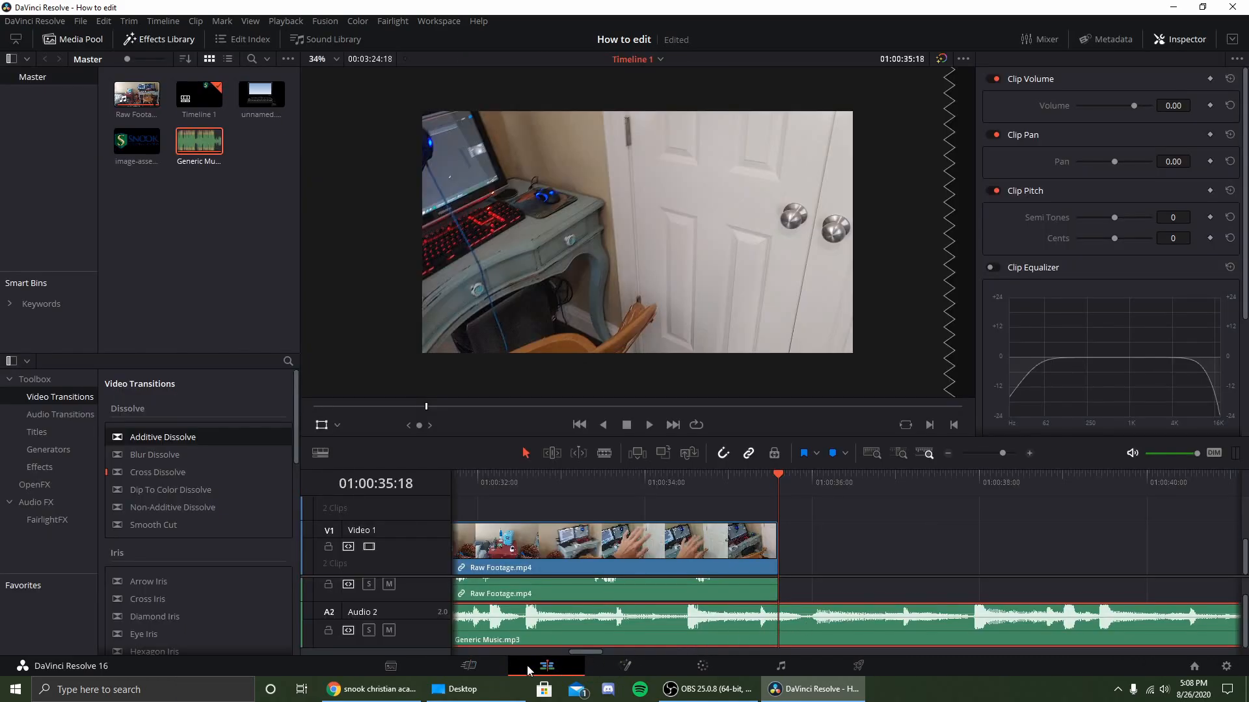
{"action": "left_click", "coordinate": [476, 665]}
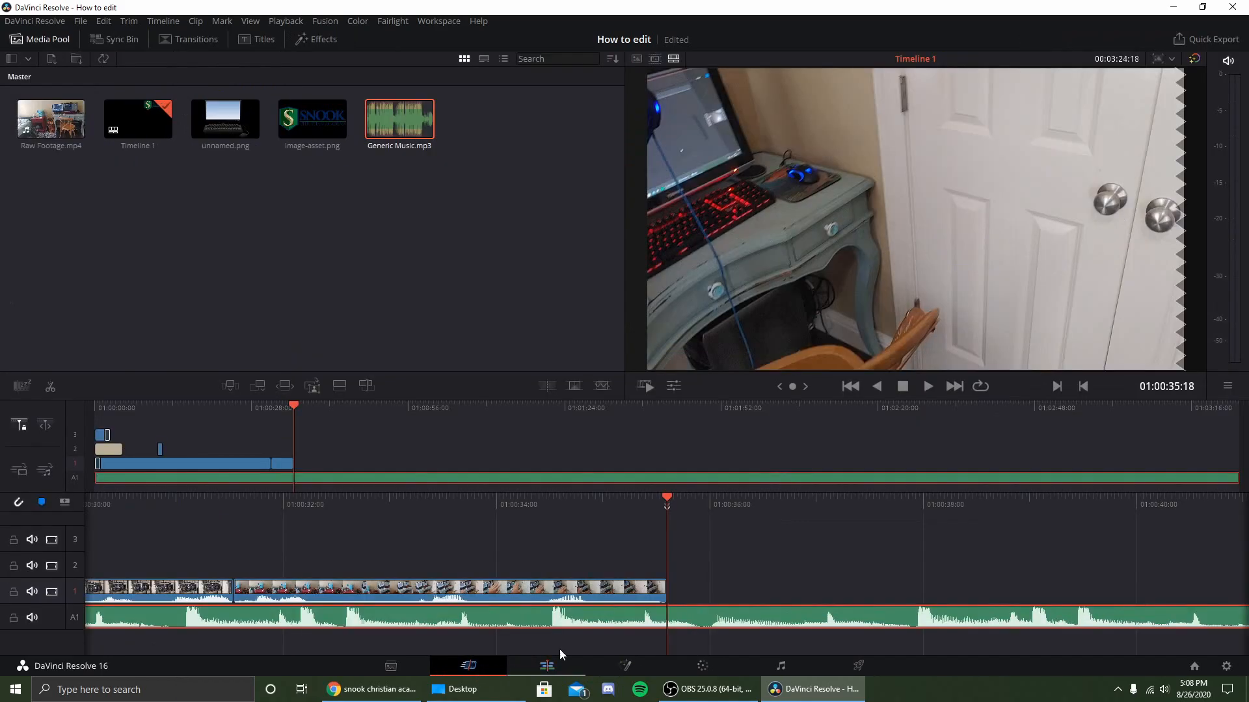
{"action": "right_click", "coordinate": [672, 618]}
{"action": "left_click", "coordinate": [712, 521]}
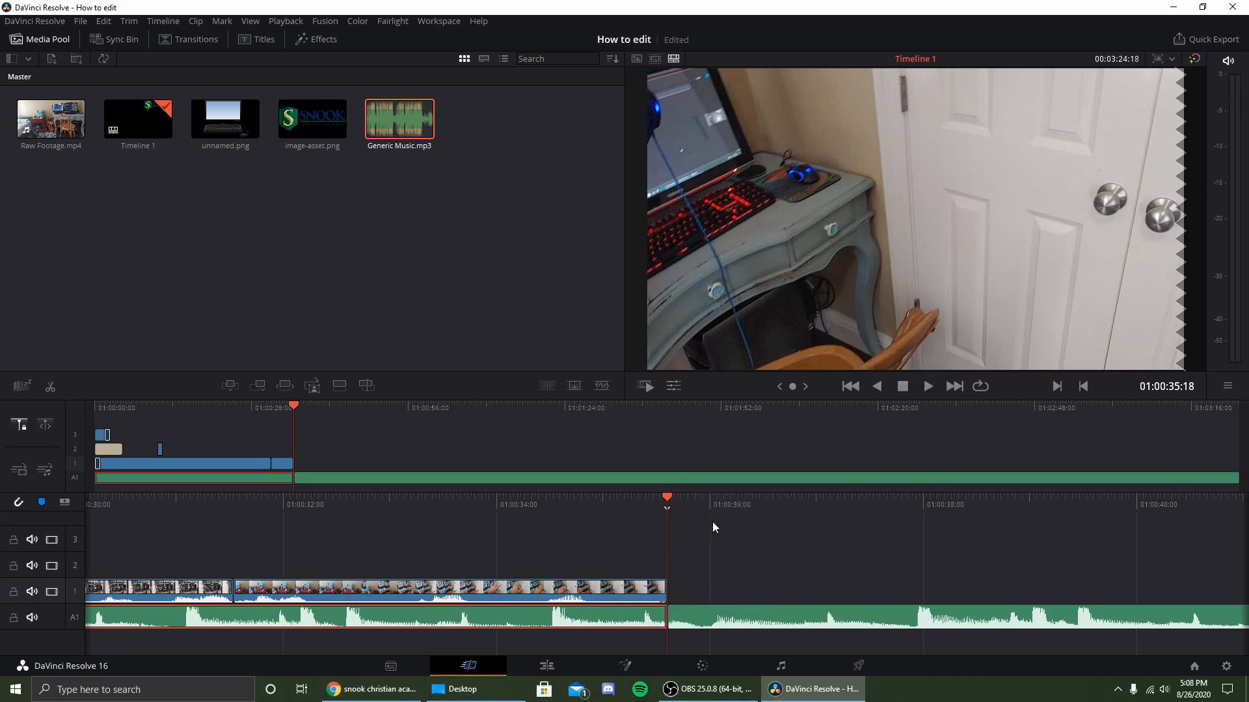
Step: Delete the part of the Generic Music clip that runs past the footage and return to the Edit page
{"action": "left_click", "coordinate": [577, 666]}
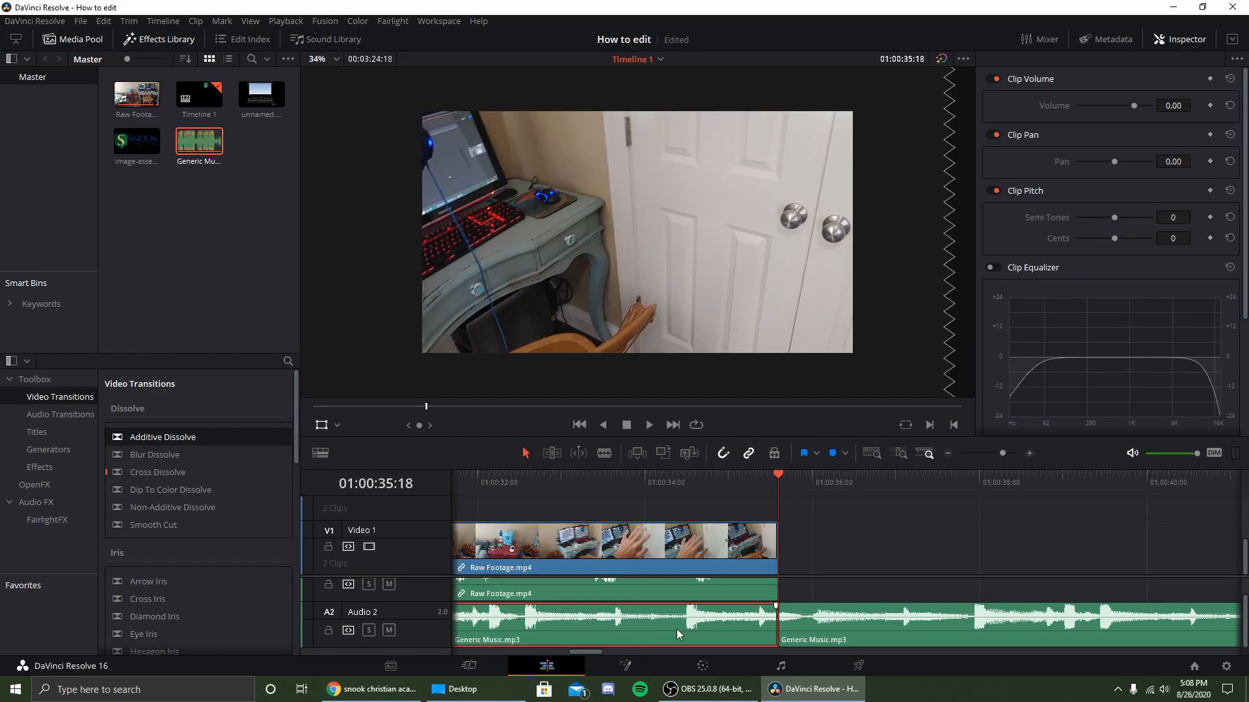
{"action": "left_click", "coordinate": [817, 636]}
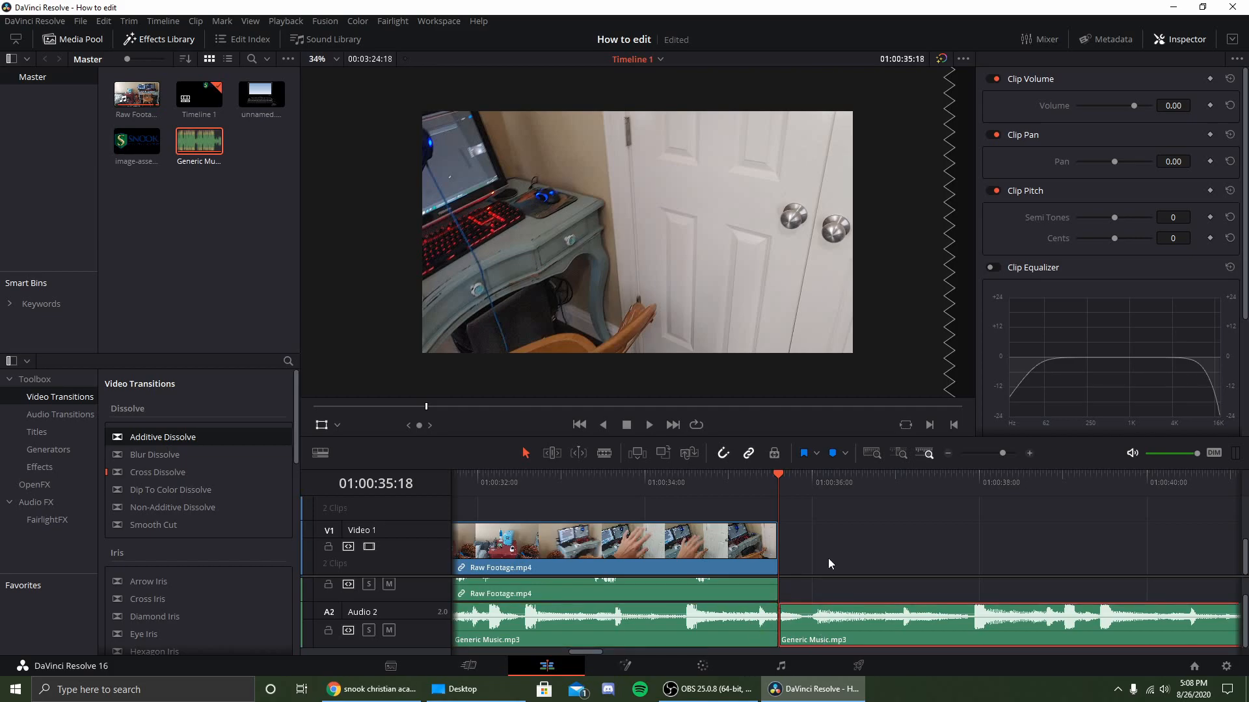
{"action": "left_click", "coordinate": [468, 666]}
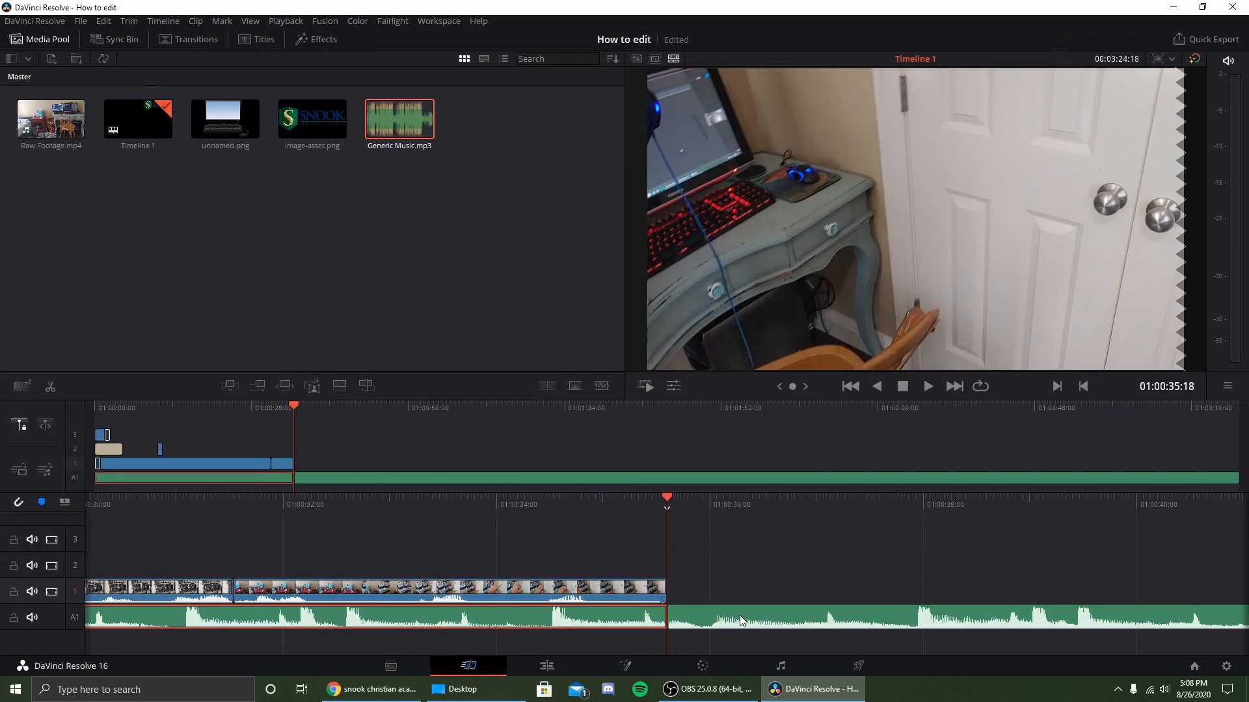
{"action": "key", "text": "Delete"}
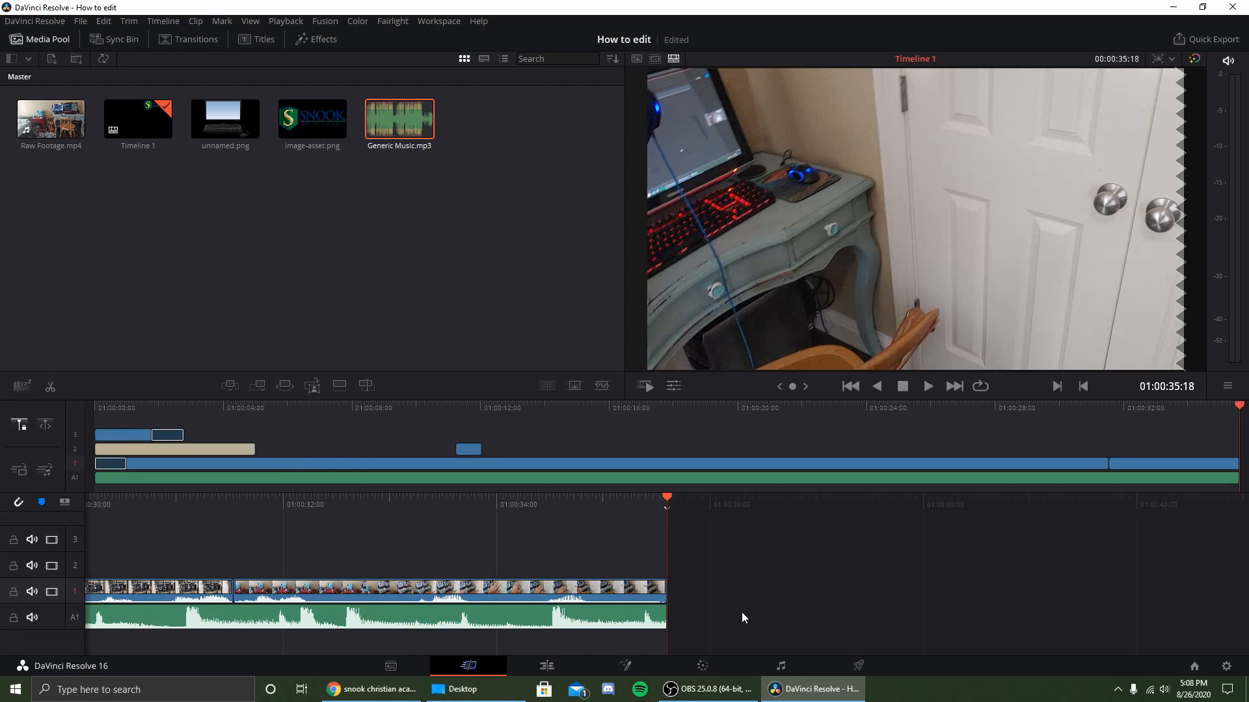
{"action": "left_click", "coordinate": [546, 666]}
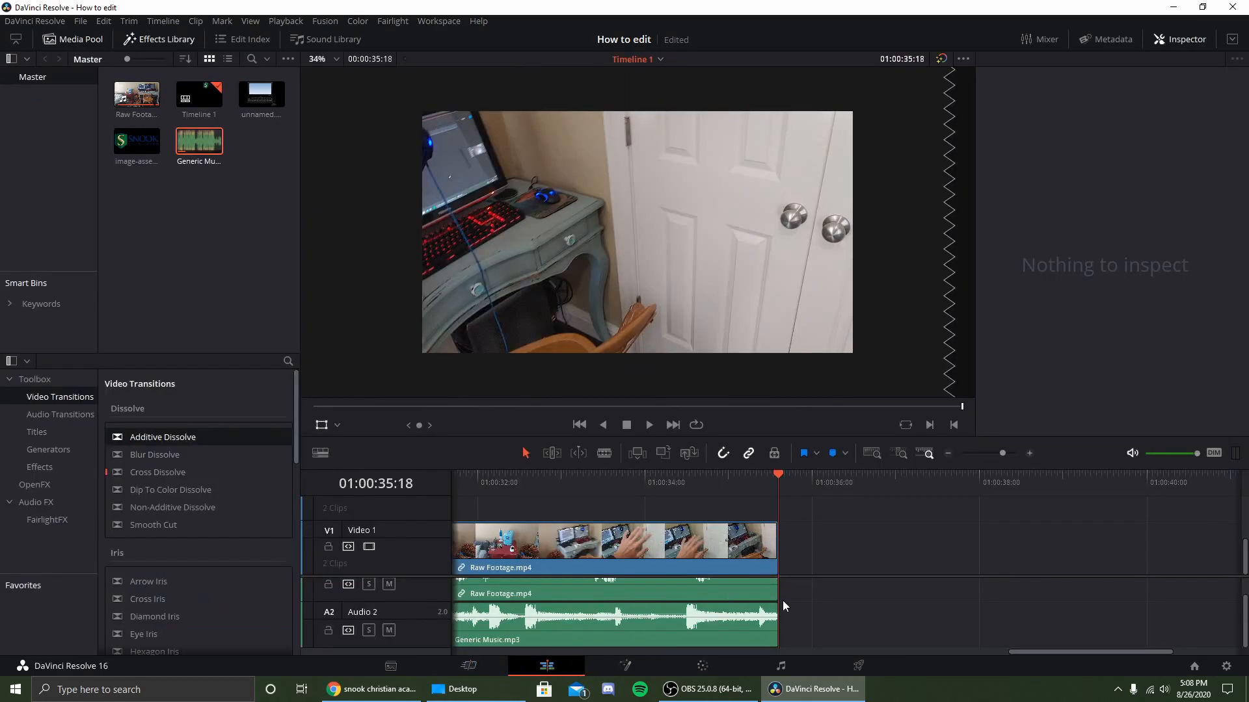
Step: Play the last seconds of the timeline to check how the footage and music end together
{"action": "left_click_drag", "start_coordinate": [737, 478], "coordinate": [609, 483]}
{"action": "left_click", "coordinate": [649, 425]}
{"action": "left_click_drag", "start_coordinate": [591, 484], "coordinate": [507, 480]}
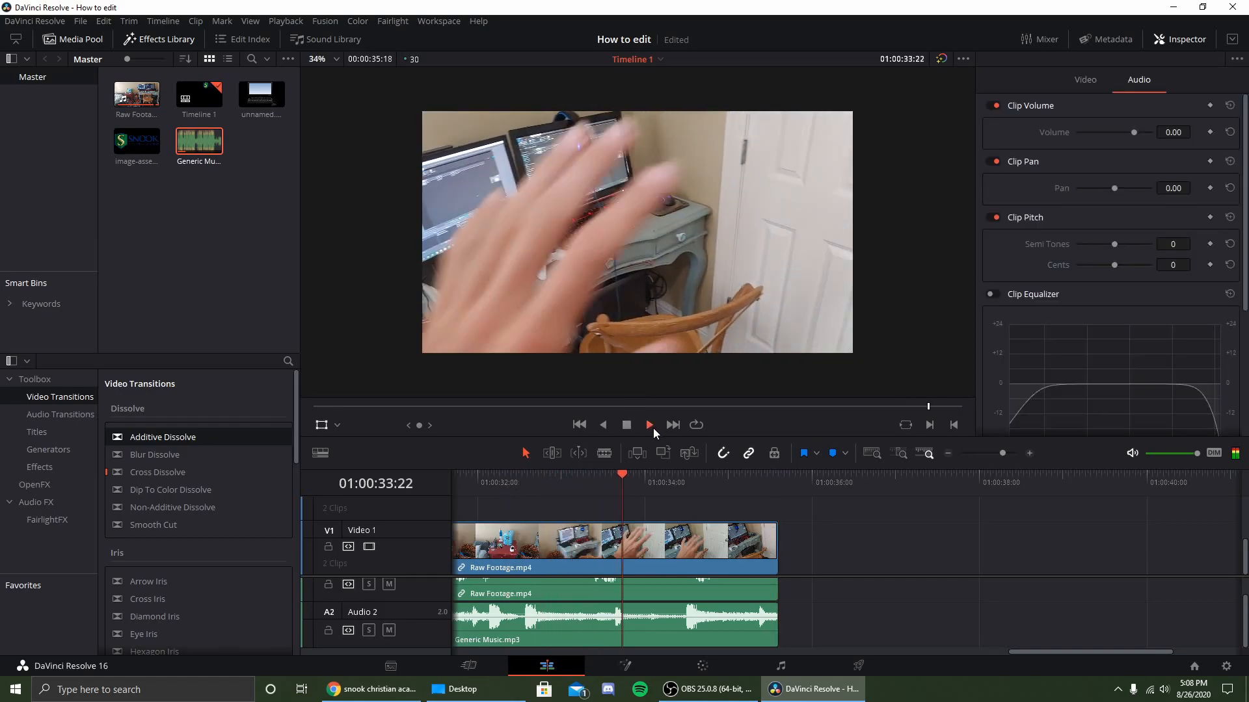
{"action": "left_click", "coordinate": [626, 425]}
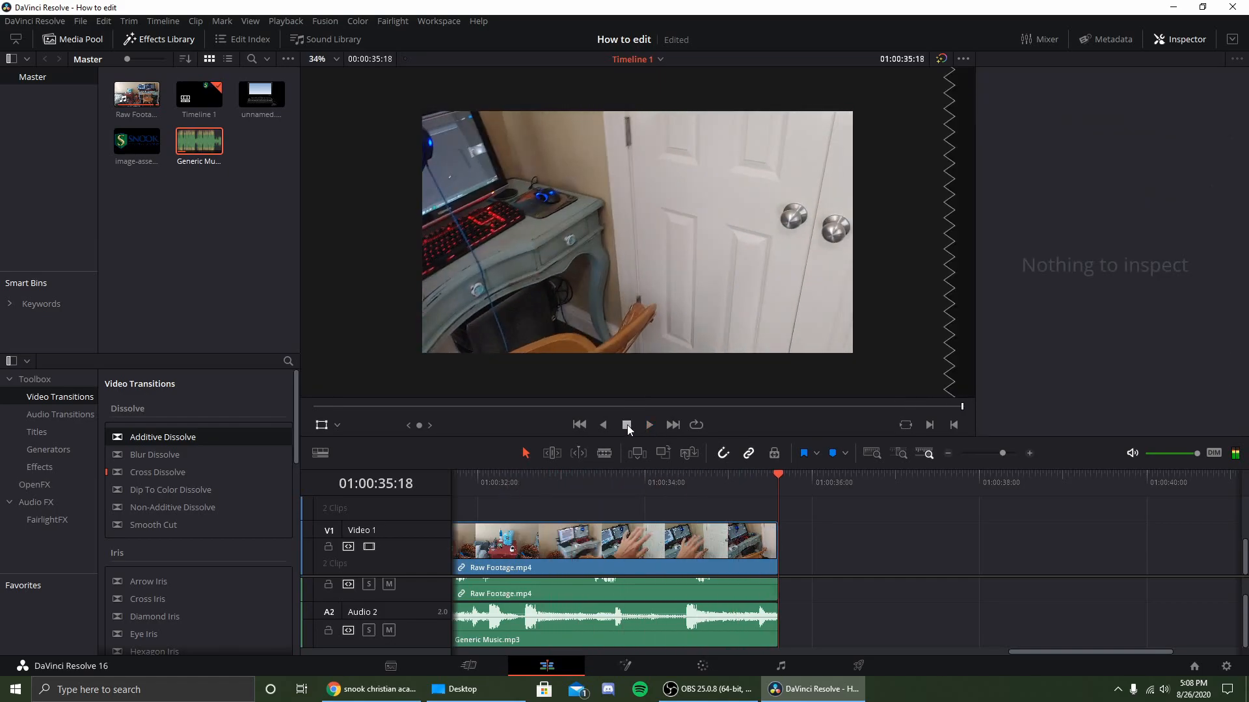
Step: Add an Additive Dissolve to the end of the last Raw Footage clip and extend the Generic Music clip to about 01:00:38:27
{"action": "left_click_drag", "start_coordinate": [195, 437], "coordinate": [754, 560]}
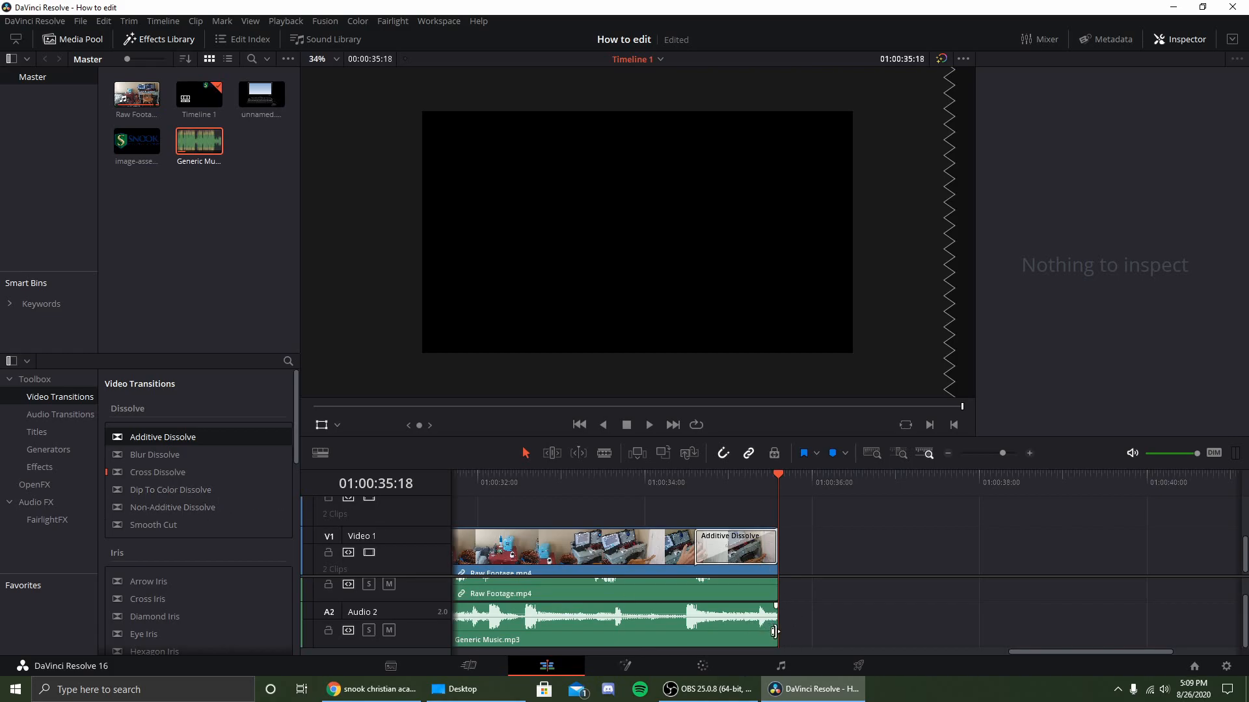
{"action": "left_click_drag", "start_coordinate": [775, 631], "coordinate": [1054, 636]}
Step: Place a 3D Title Neon Outlines title on Video 1 directly after the last Raw Footage clip
{"action": "left_click", "coordinate": [52, 432]}
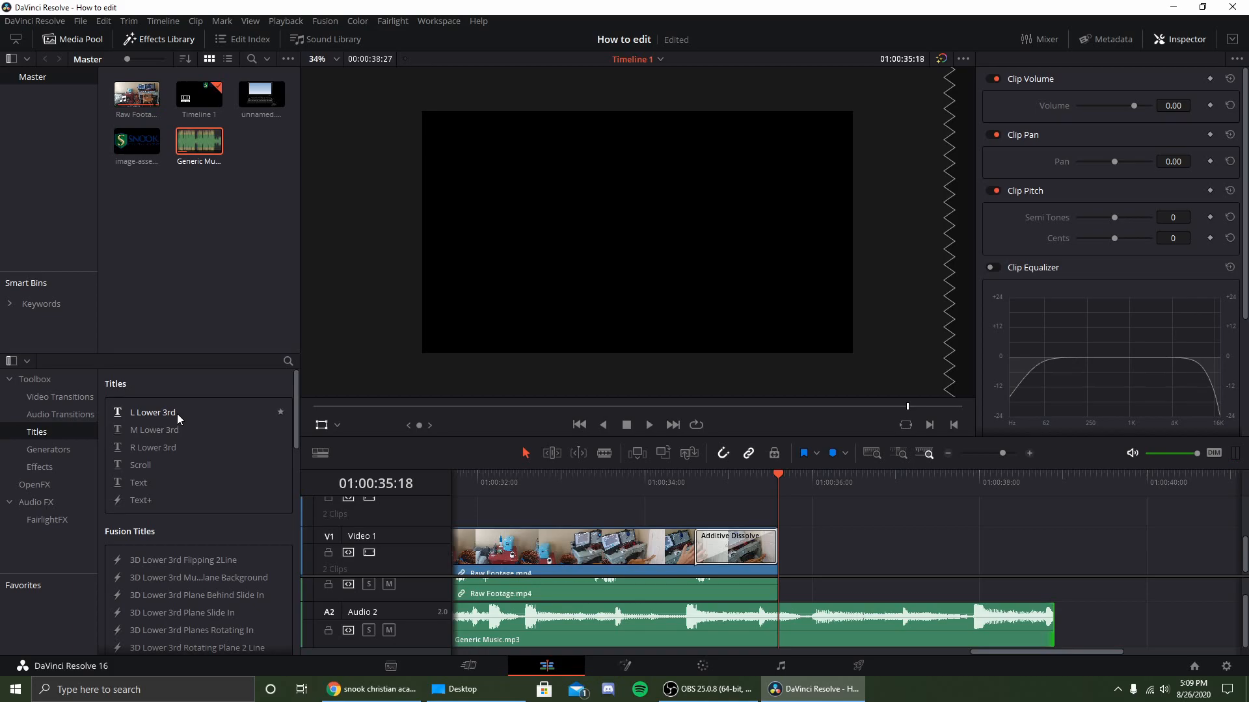
{"action": "scroll", "coordinate": [205, 562], "scroll_direction": "down", "scroll_amount": 5}
{"action": "scroll", "coordinate": [225, 579], "scroll_direction": "down", "scroll_amount": 6}
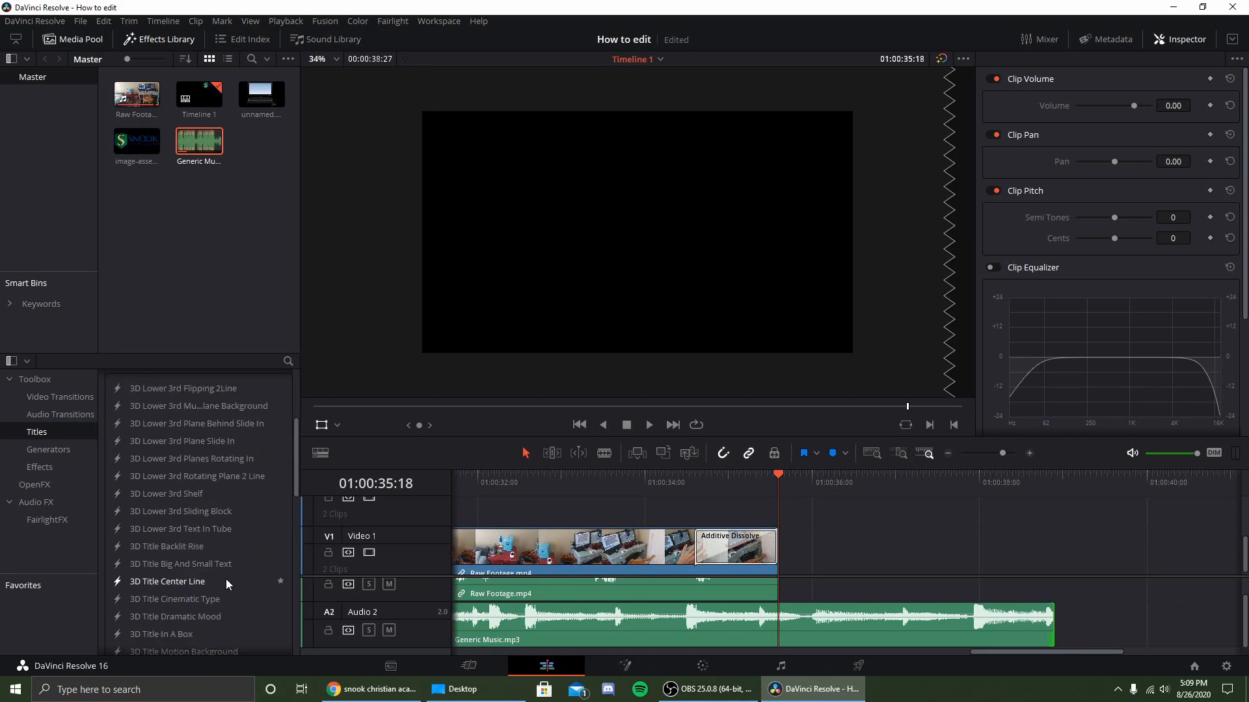
{"action": "left_click_drag", "start_coordinate": [212, 544], "coordinate": [836, 549]}
Step: Replace the neon title's styled text with "Thanks For Watching"
{"action": "double_click", "coordinate": [1116, 207]}
{"action": "double_click", "coordinate": [1088, 181]}
{"action": "key", "text": "ctrl+a"}
{"action": "type", "text": "Thanks "}
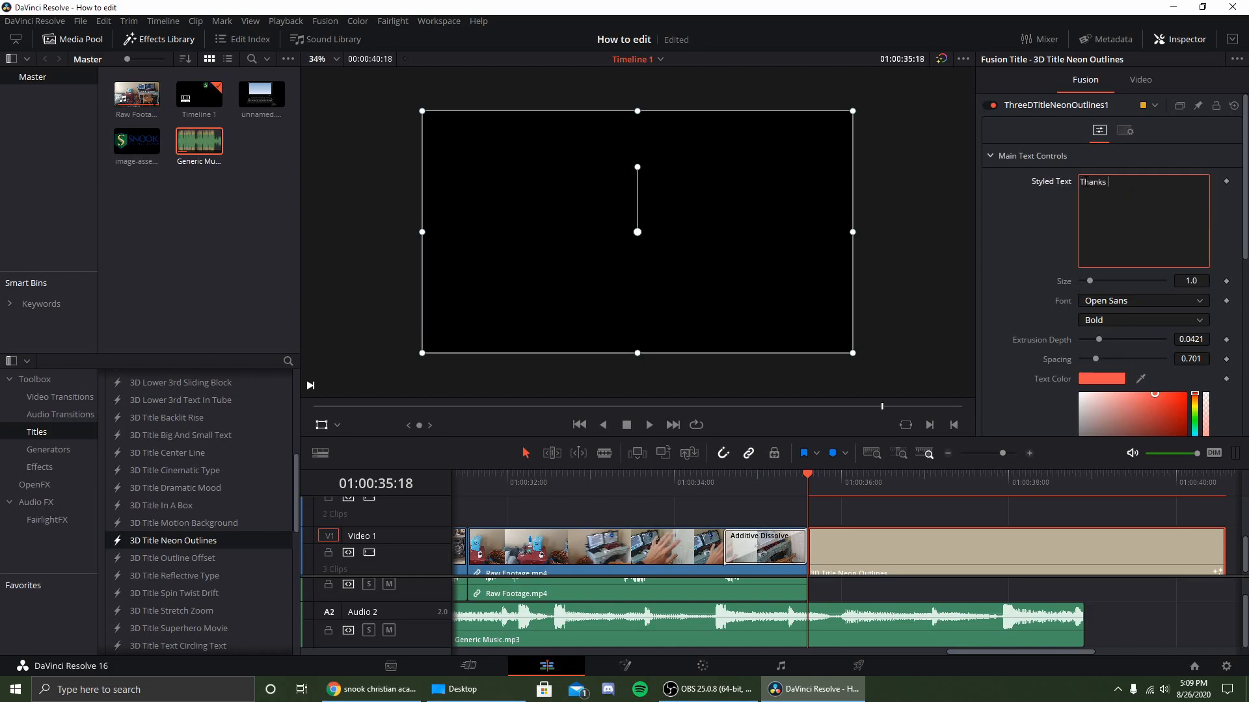
{"action": "type", "text": "For Watching"}
Step: Play the transition from the footage into the closing title, stopping at 01:00:39:25
{"action": "left_click_drag", "start_coordinate": [757, 481], "coordinate": [724, 481]}
{"action": "left_click", "coordinate": [649, 424]}
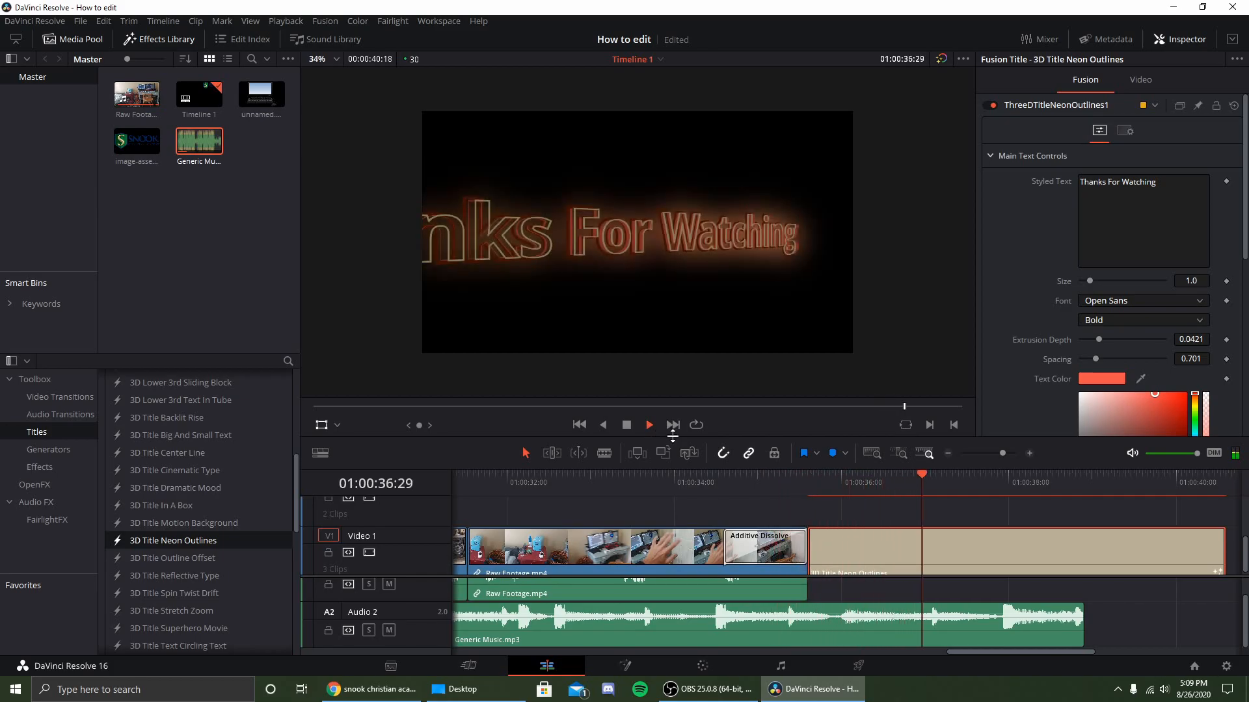
{"action": "left_click", "coordinate": [627, 426]}
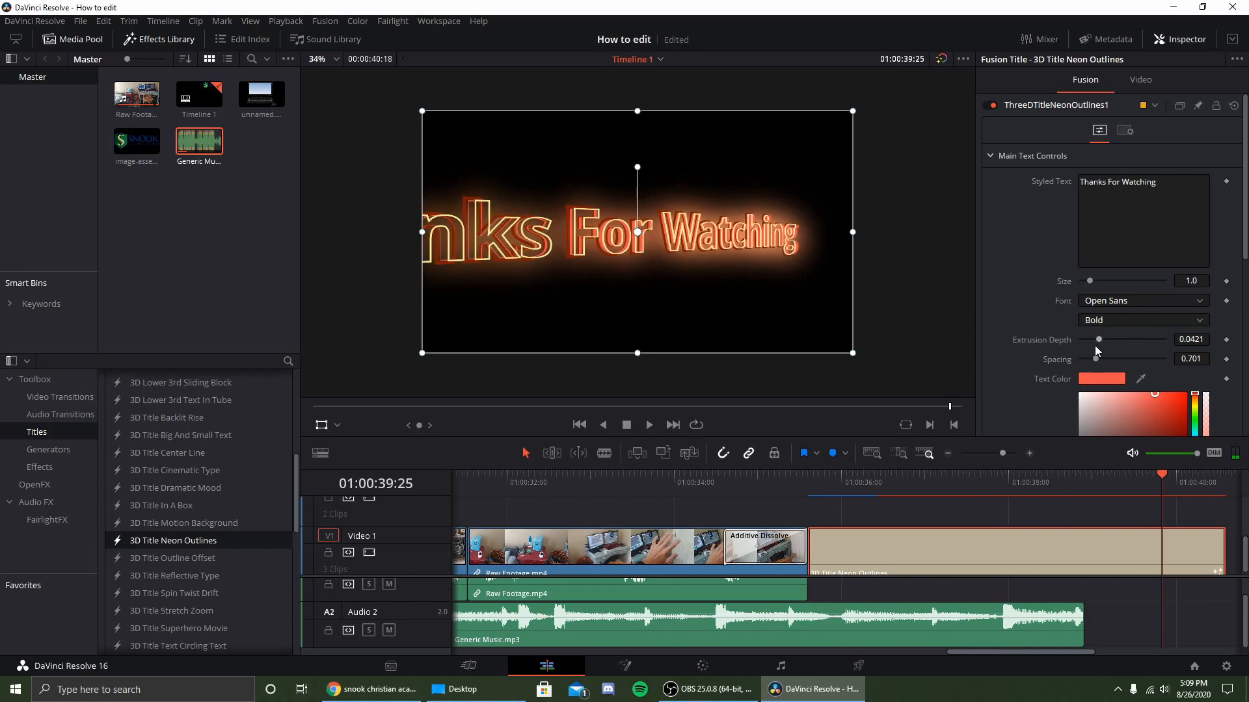
Step: Set the closing title's size to 0.47, spacing to 0.756 and extrusion depth to 0.0409
{"action": "left_click_drag", "start_coordinate": [1090, 281], "coordinate": [1086, 282]}
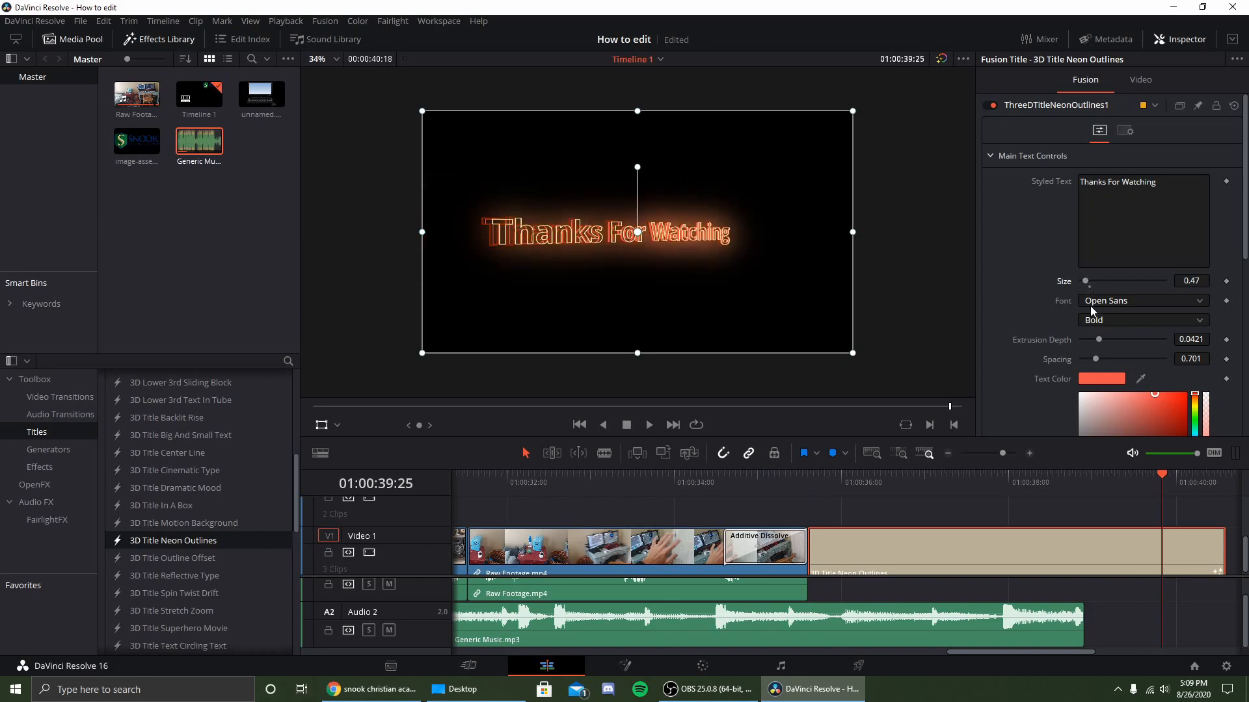
{"action": "mouse_move", "coordinate": [1094, 359]}
{"action": "left_mouse_down"}
{"action": "mouse_move", "coordinate": [1113, 364]}
{"action": "mouse_move", "coordinate": [1095, 361]}
{"action": "left_mouse_up"}
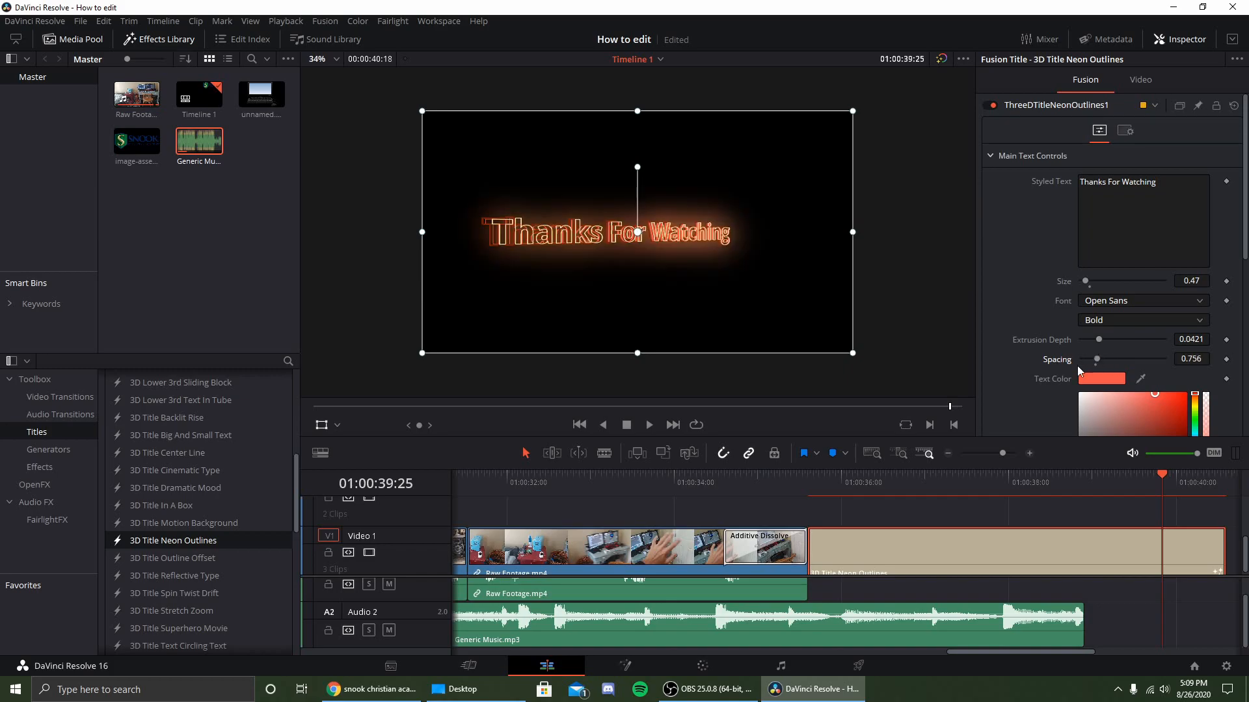
{"action": "scroll", "coordinate": [1028, 357], "scroll_direction": "down", "scroll_amount": 3}
{"action": "scroll", "coordinate": [1044, 332], "scroll_direction": "down", "scroll_amount": 1}
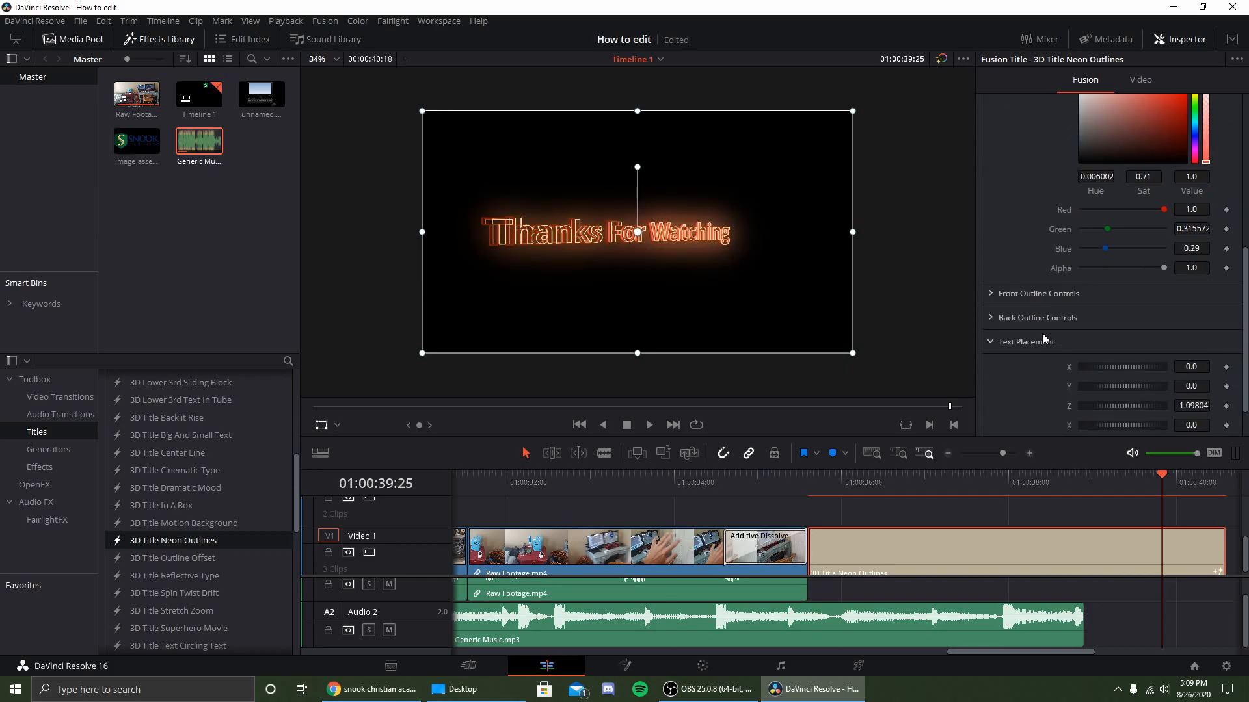
{"action": "scroll", "coordinate": [1047, 298], "scroll_direction": "up", "scroll_amount": 4}
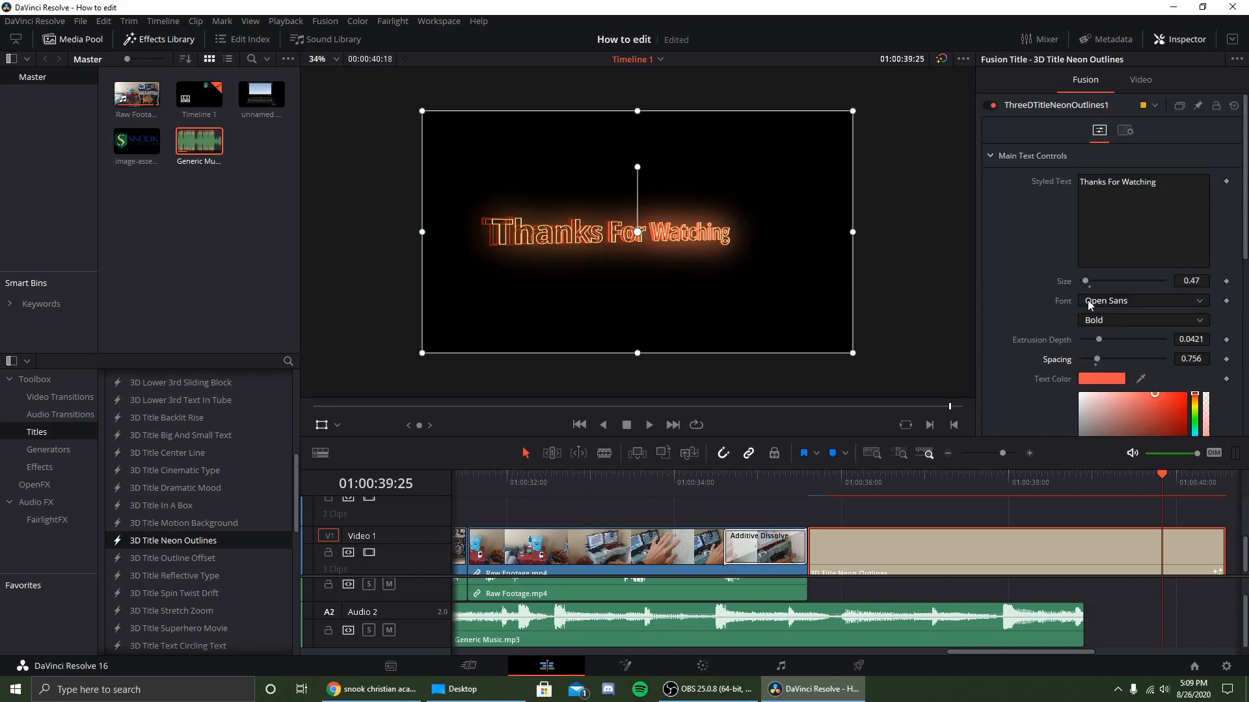
{"action": "left_click_drag", "start_coordinate": [1103, 339], "coordinate": [1098, 341]}
Step: Place the title text at X 0.29, Y 0.29, Z -0.81 and set its Y rotation to 1.6
{"action": "scroll", "coordinate": [1099, 363], "scroll_direction": "down", "scroll_amount": 3}
{"action": "scroll", "coordinate": [1045, 366], "scroll_direction": "down", "scroll_amount": 3}
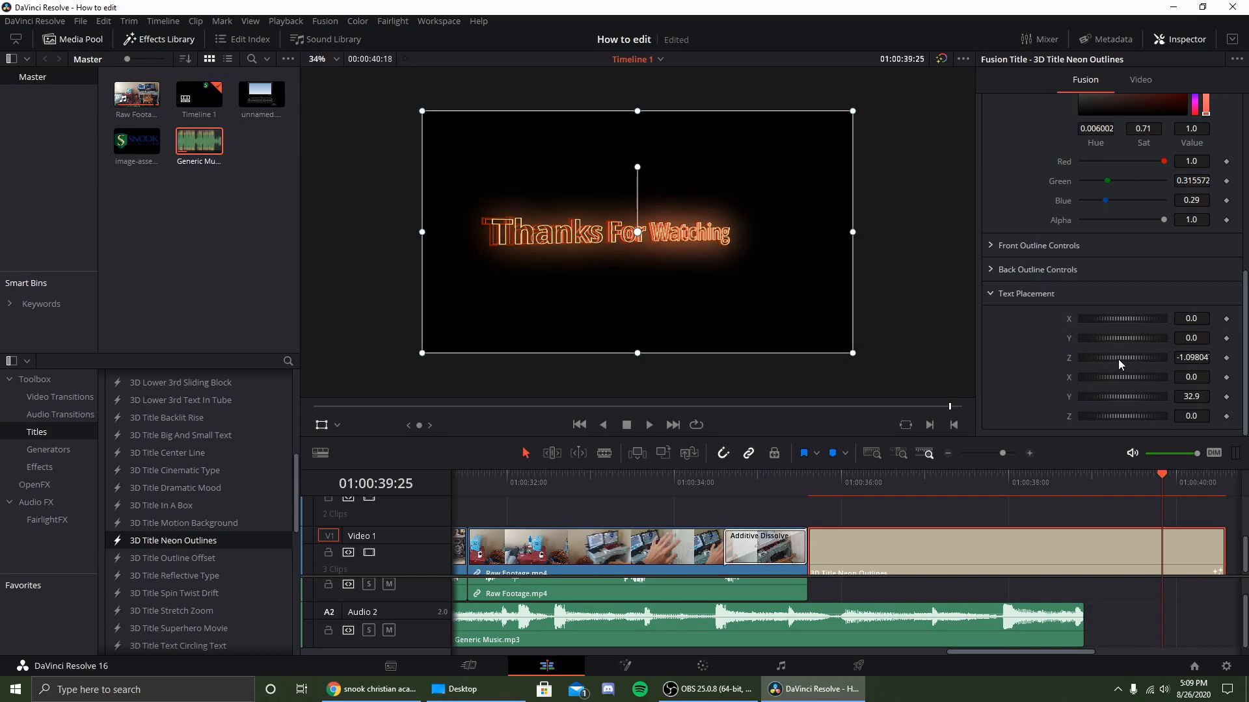
{"action": "mouse_move", "coordinate": [1114, 359]}
{"action": "left_mouse_down"}
{"action": "mouse_move", "coordinate": [1121, 318]}
{"action": "mouse_move", "coordinate": [1110, 339]}
{"action": "mouse_move", "coordinate": [1125, 341]}
{"action": "left_mouse_up"}
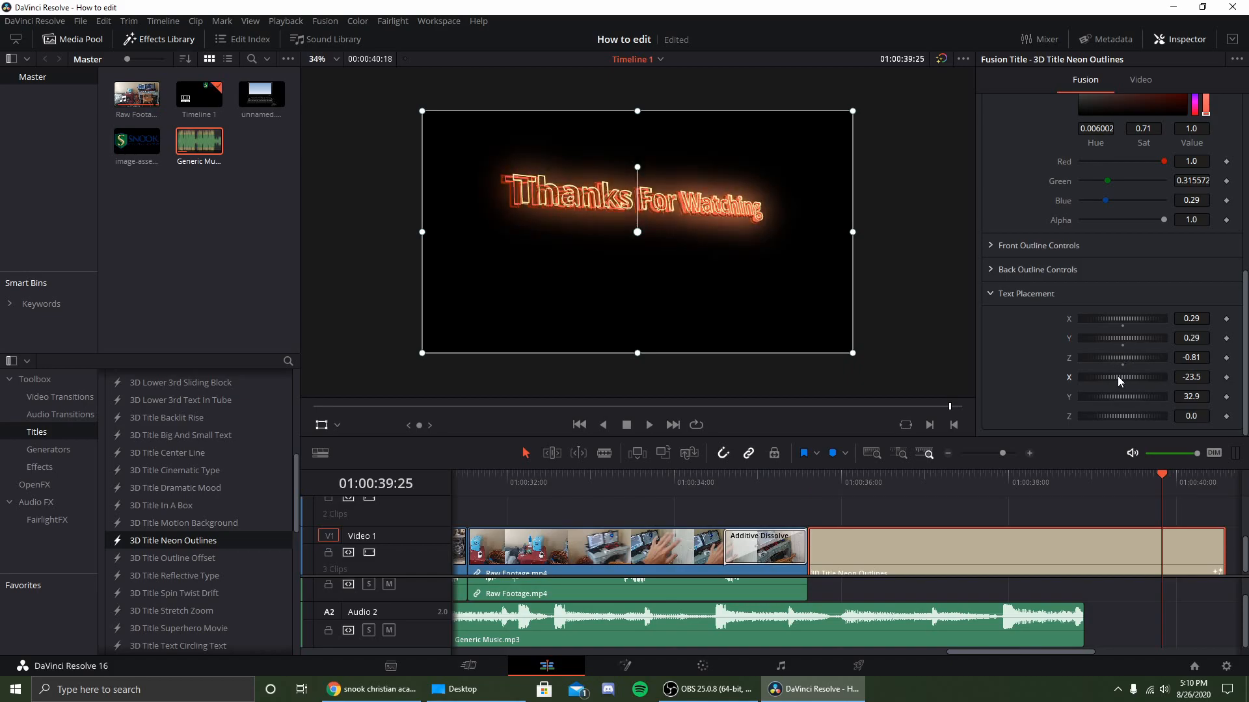
{"action": "left_click_drag", "start_coordinate": [1123, 396], "coordinate": [1110, 395]}
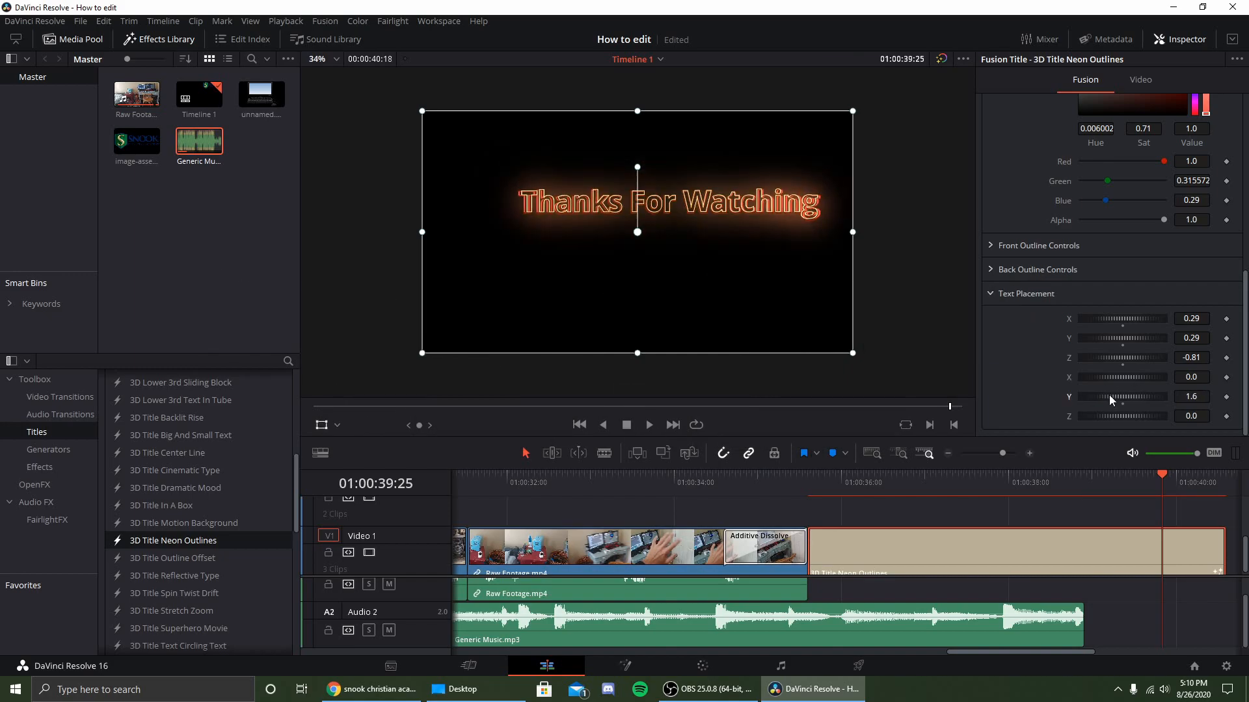
Step: Recentre the title text by setting both its X and Y positions to 0.058
{"action": "scroll", "coordinate": [1035, 361], "scroll_direction": "up", "scroll_amount": 2}
{"action": "scroll", "coordinate": [1036, 360], "scroll_direction": "down", "scroll_amount": 2}
{"action": "left_click_drag", "start_coordinate": [1126, 321], "coordinate": [1119, 329]}
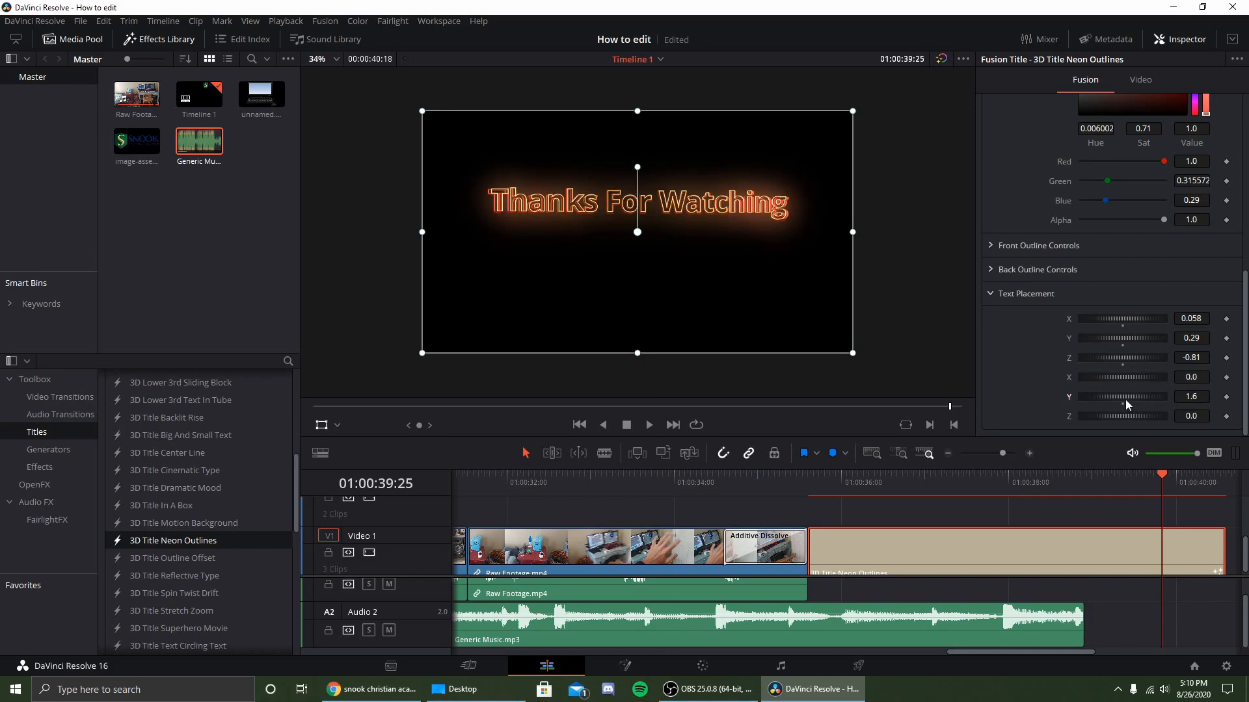
{"action": "left_click_drag", "start_coordinate": [1125, 400], "coordinate": [1124, 400]}
{"action": "key", "text": "ctrl+z"}
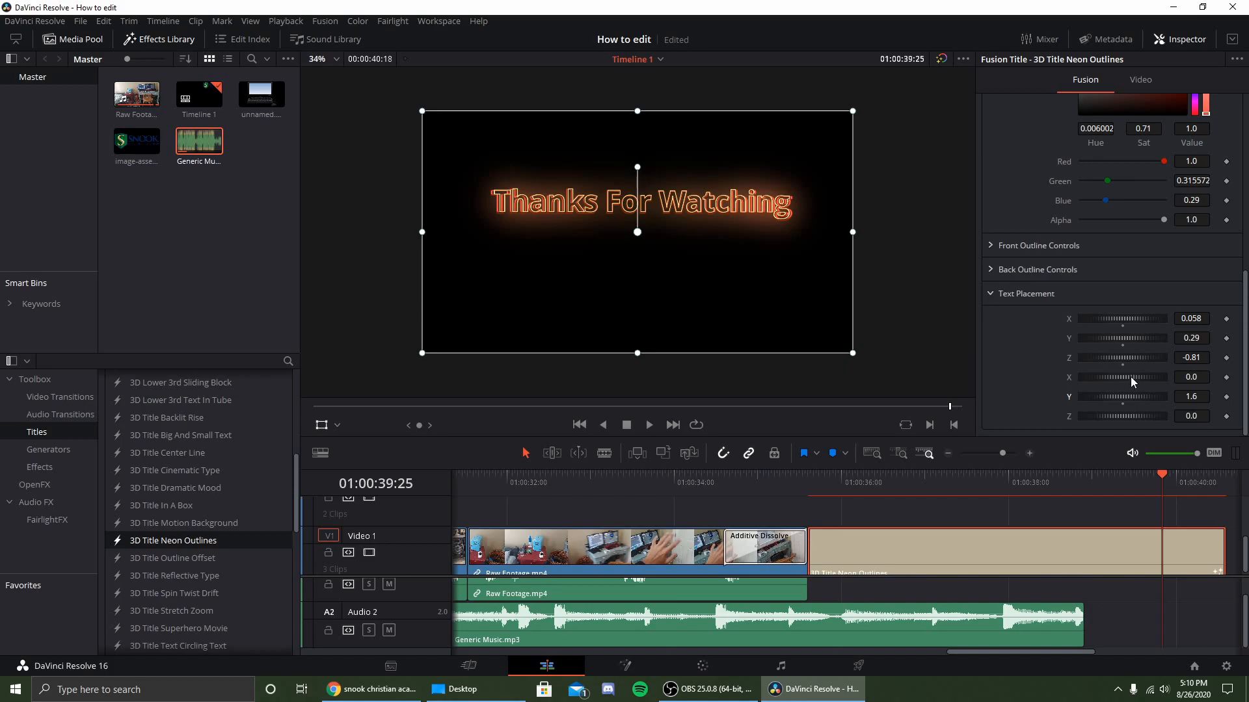
{"action": "left_click_drag", "start_coordinate": [1131, 338], "coordinate": [1129, 338]}
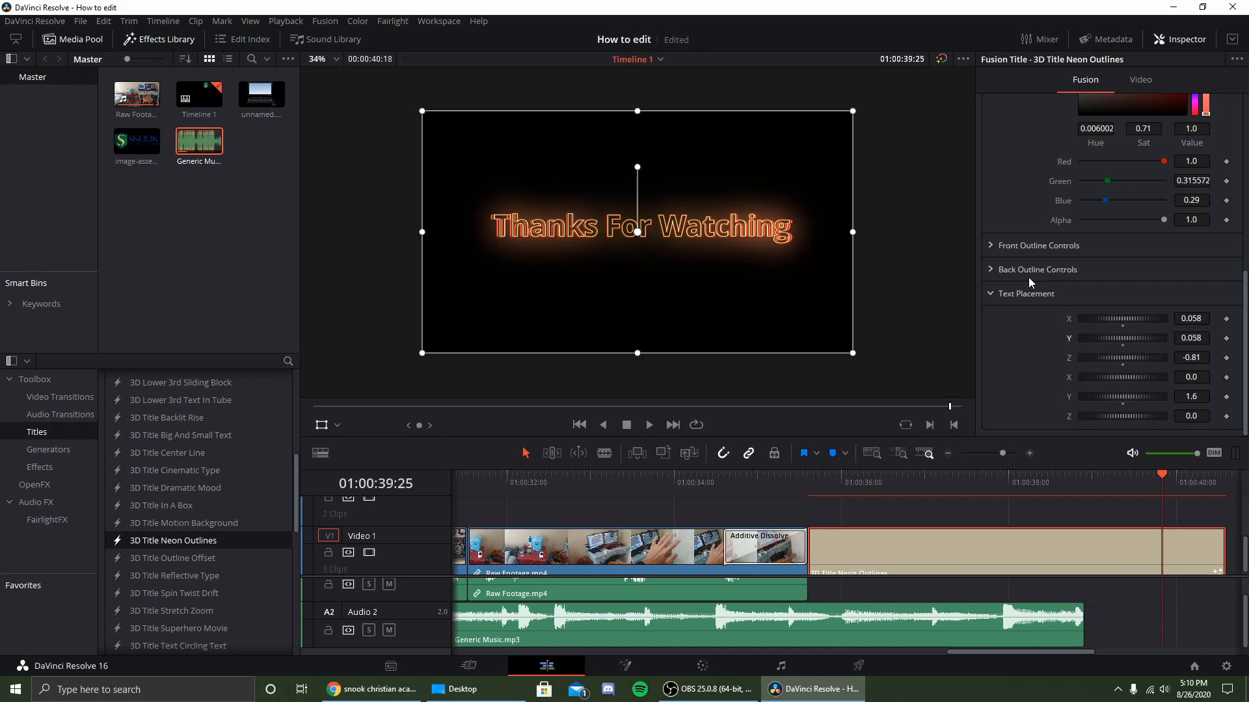
Step: Change the title's text colour to green with hue 0.408, saturation 0.91 and value 1.0
{"action": "scroll", "coordinate": [1031, 276], "scroll_direction": "up", "scroll_amount": 5}
{"action": "scroll", "coordinate": [1077, 244], "scroll_direction": "up", "scroll_amount": 2}
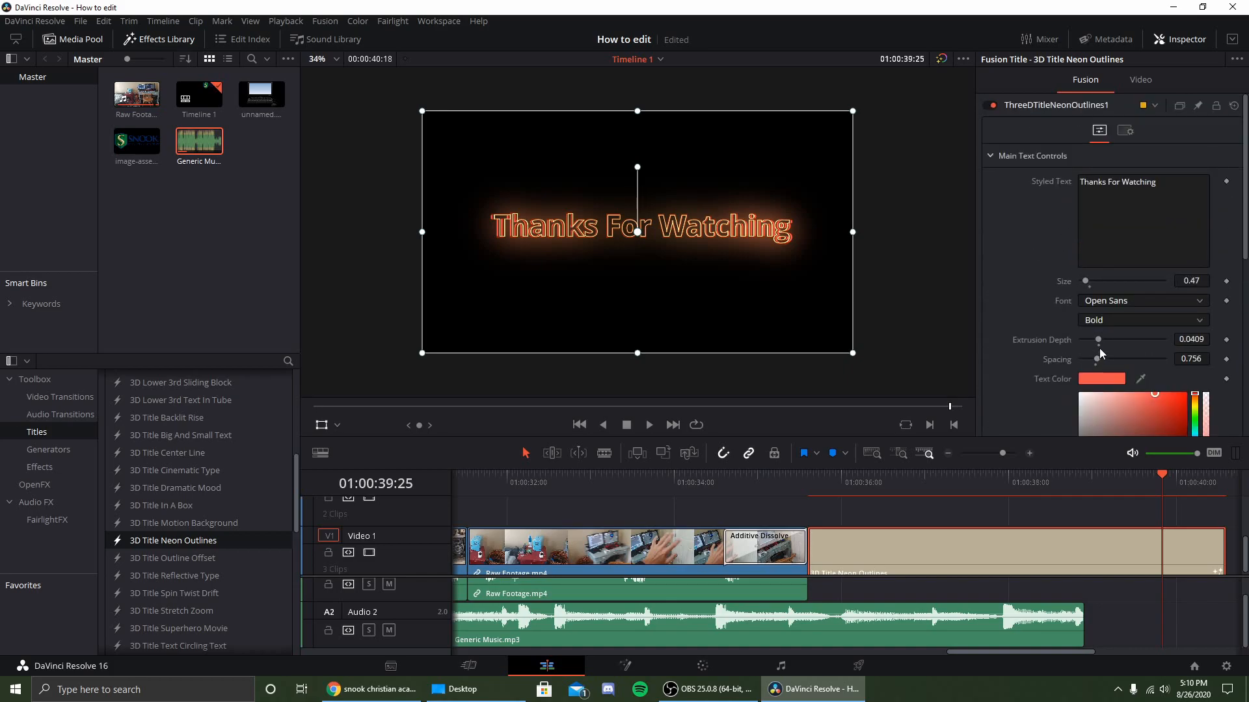
{"action": "scroll", "coordinate": [1098, 351], "scroll_direction": "down", "scroll_amount": 2}
{"action": "mouse_move", "coordinate": [1195, 324]}
{"action": "left_mouse_down"}
{"action": "mouse_move", "coordinate": [1195, 353]}
{"action": "mouse_move", "coordinate": [1165, 318]}
{"action": "mouse_move", "coordinate": [1177, 319]}
{"action": "left_mouse_up"}
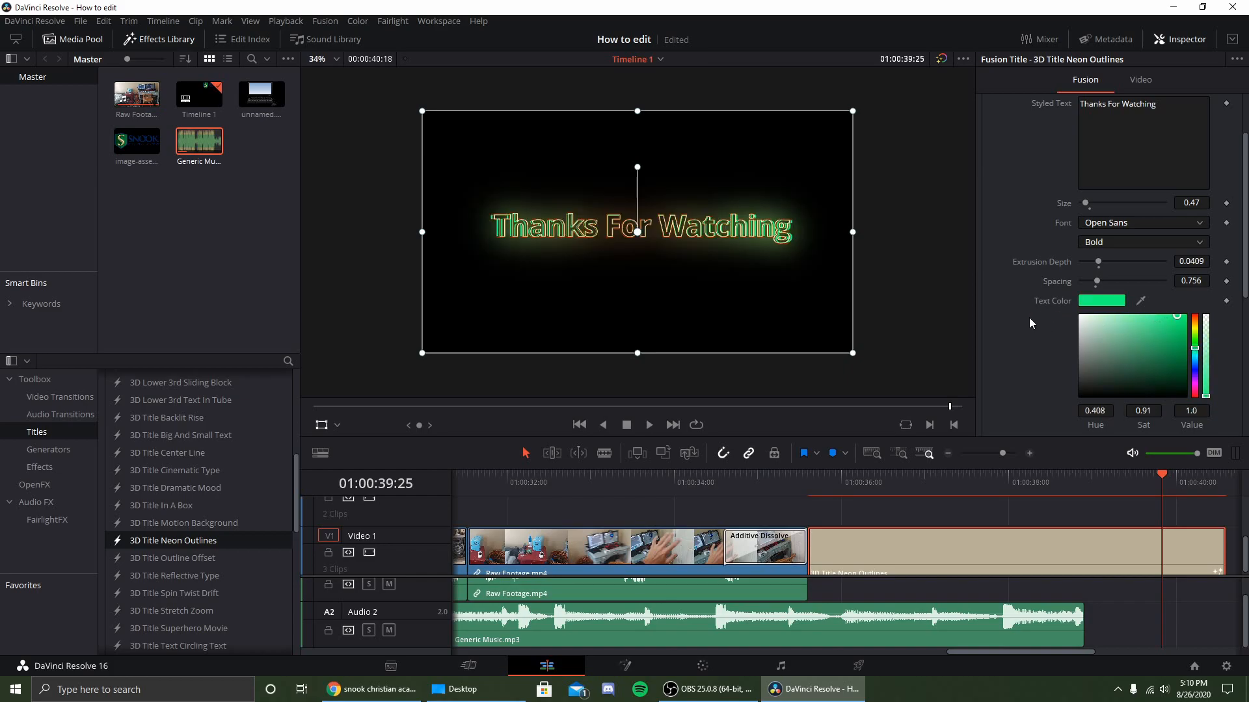
{"action": "scroll", "coordinate": [1031, 315], "scroll_direction": "down", "scroll_amount": 4}
{"action": "scroll", "coordinate": [1043, 311], "scroll_direction": "down", "scroll_amount": 1}
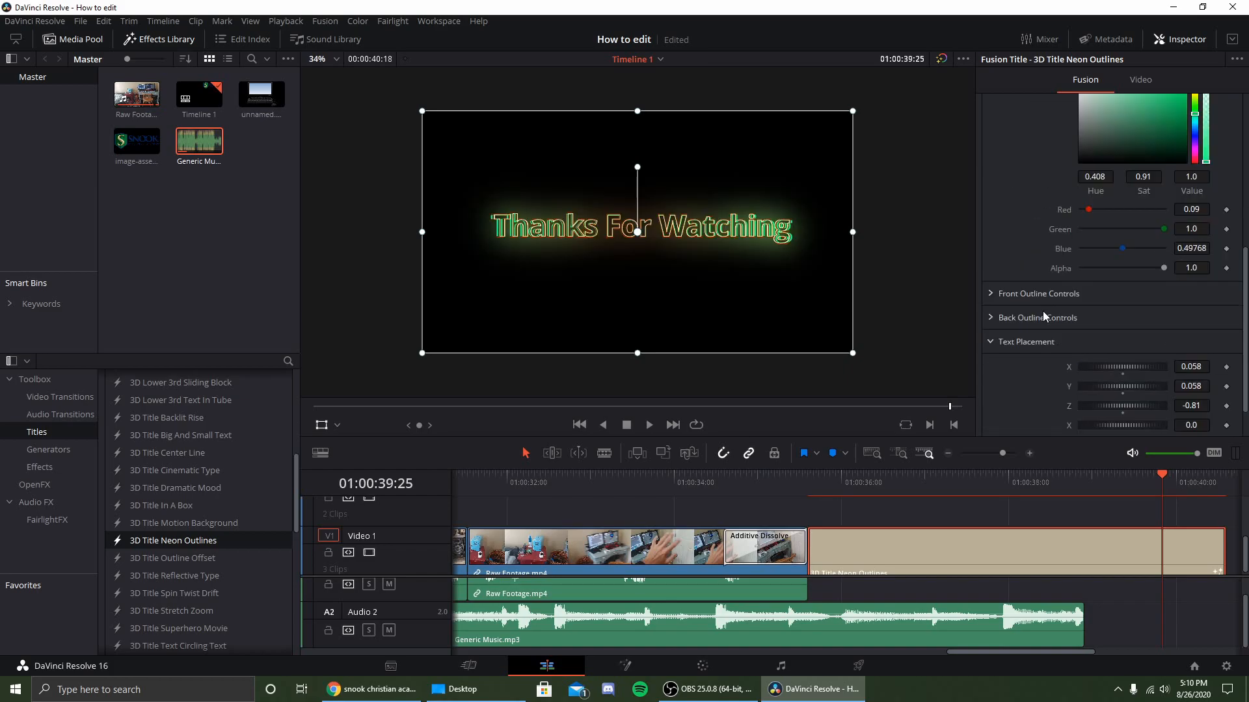
Step: Enlarge the closing title text by setting its size to 0.63
{"action": "scroll", "coordinate": [1030, 253], "scroll_direction": "up", "scroll_amount": 5}
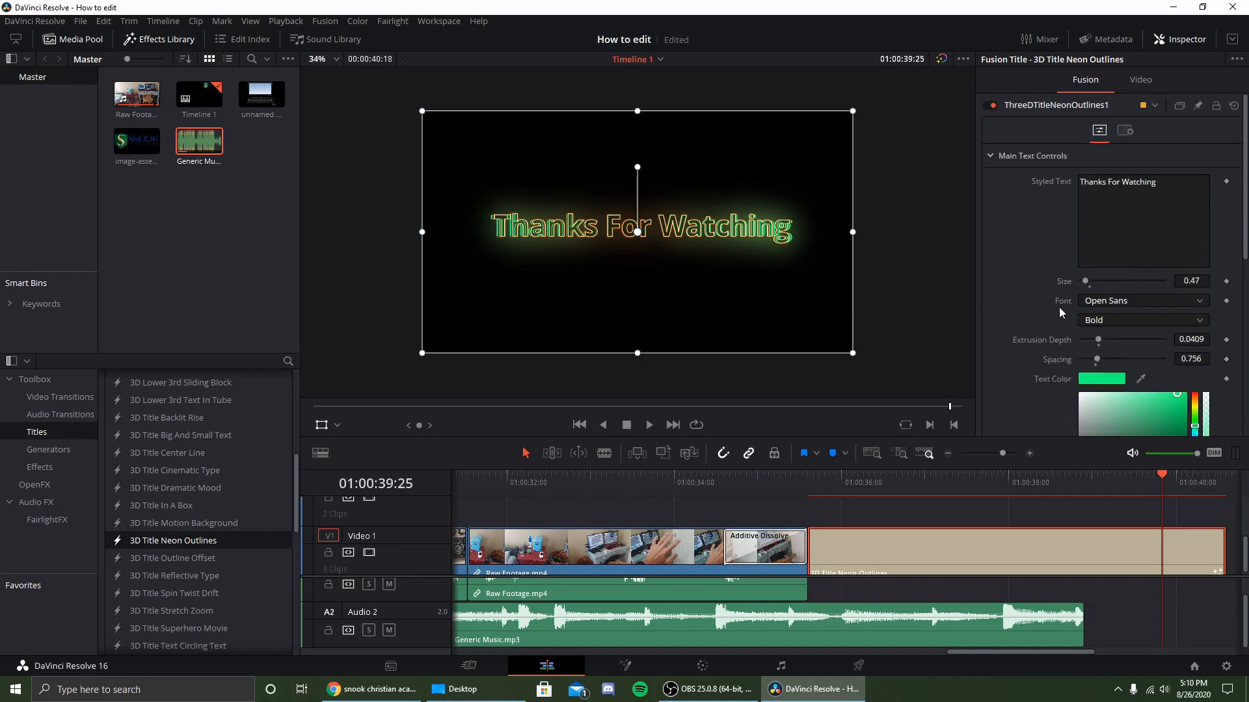
{"action": "left_click_drag", "start_coordinate": [1084, 279], "coordinate": [1086, 281]}
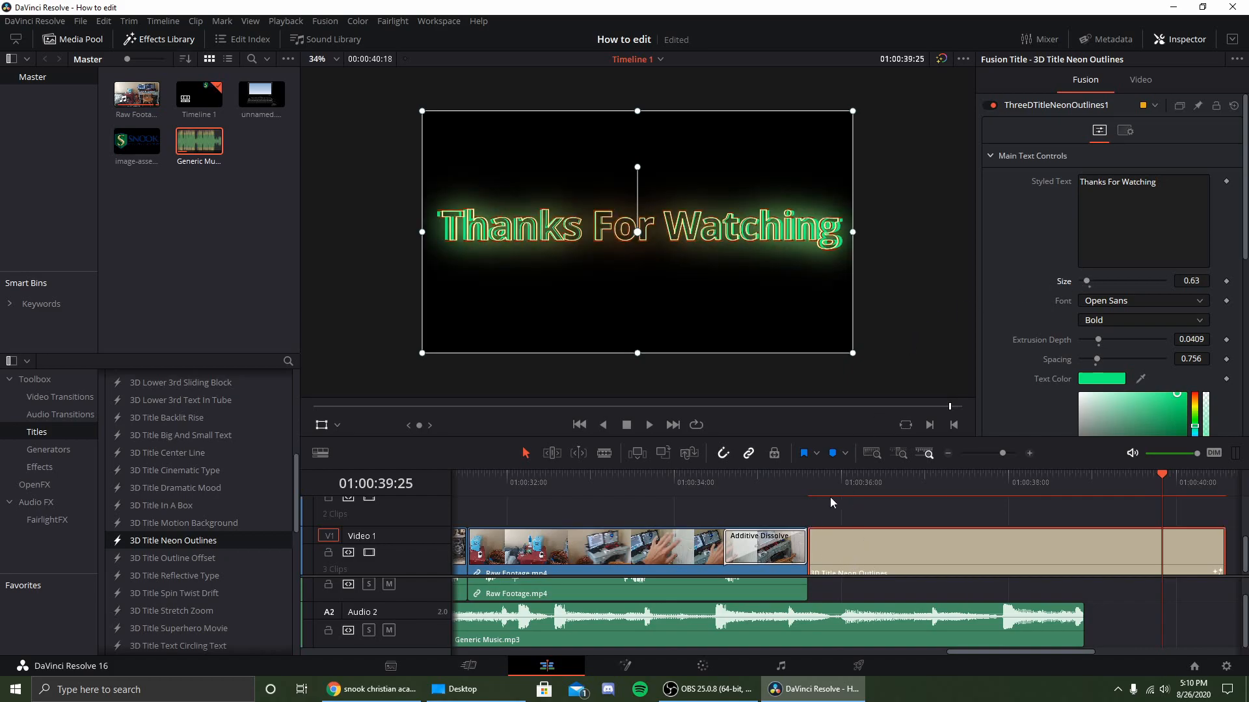
Step: Extend the Generic Music.mp3 clip on Audio 2 to the end of the closing title clip and play back the ending
{"action": "left_click_drag", "start_coordinate": [1085, 622], "coordinate": [1226, 622]}
{"action": "left_click_drag", "start_coordinate": [677, 490], "coordinate": [632, 489]}
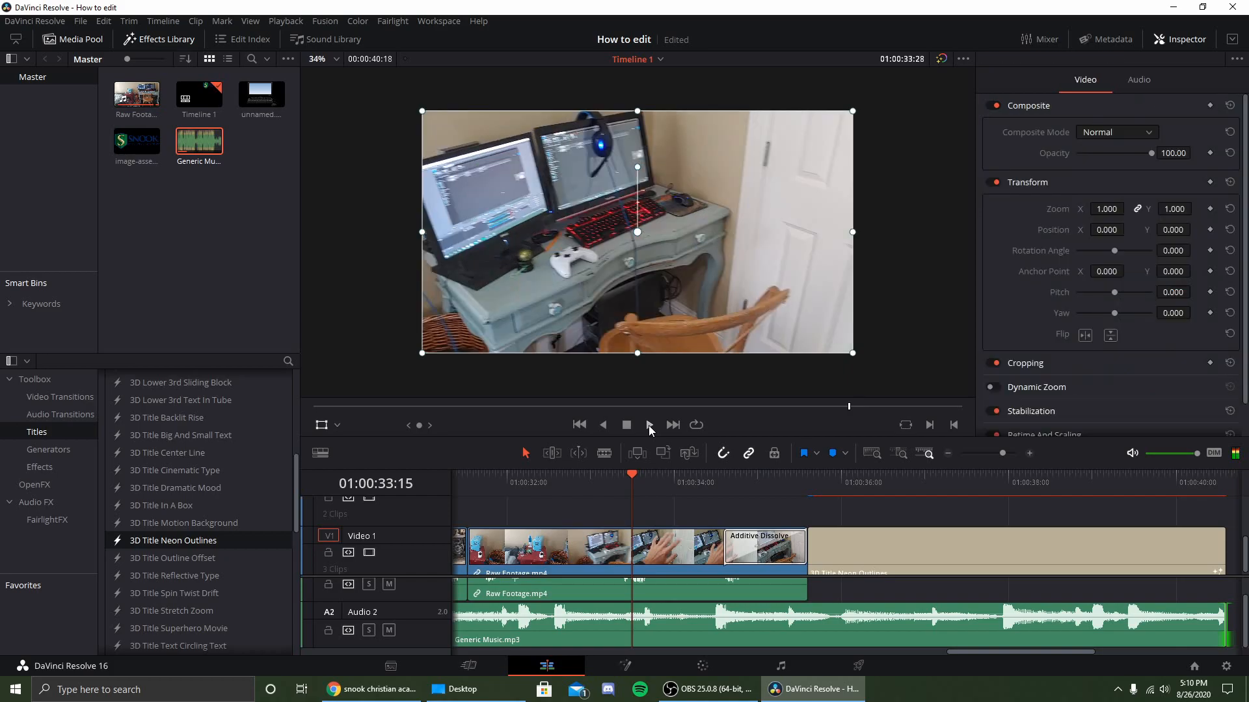
{"action": "left_click", "coordinate": [649, 425]}
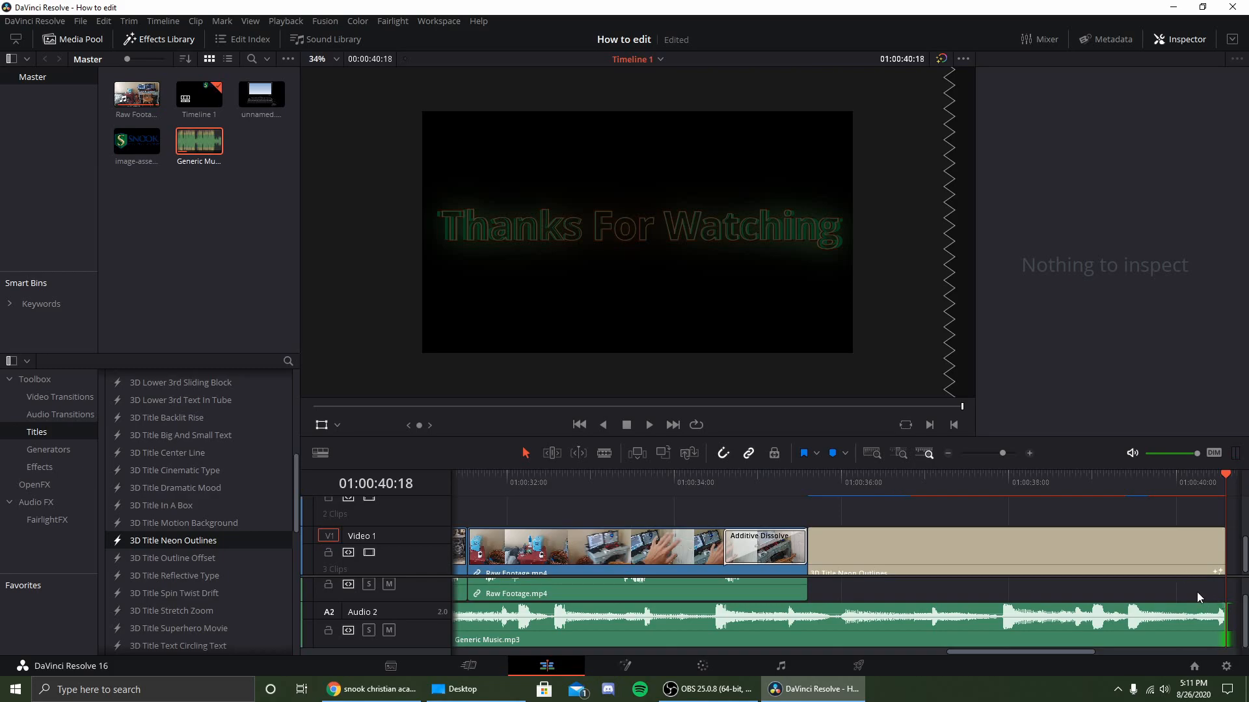
Step: Add a gradual fade-out to the end of the music clip under the closing title, preview it, and save the project
{"action": "left_click_drag", "start_coordinate": [1223, 607], "coordinate": [1135, 607]}
{"action": "left_click", "coordinate": [1006, 488]}
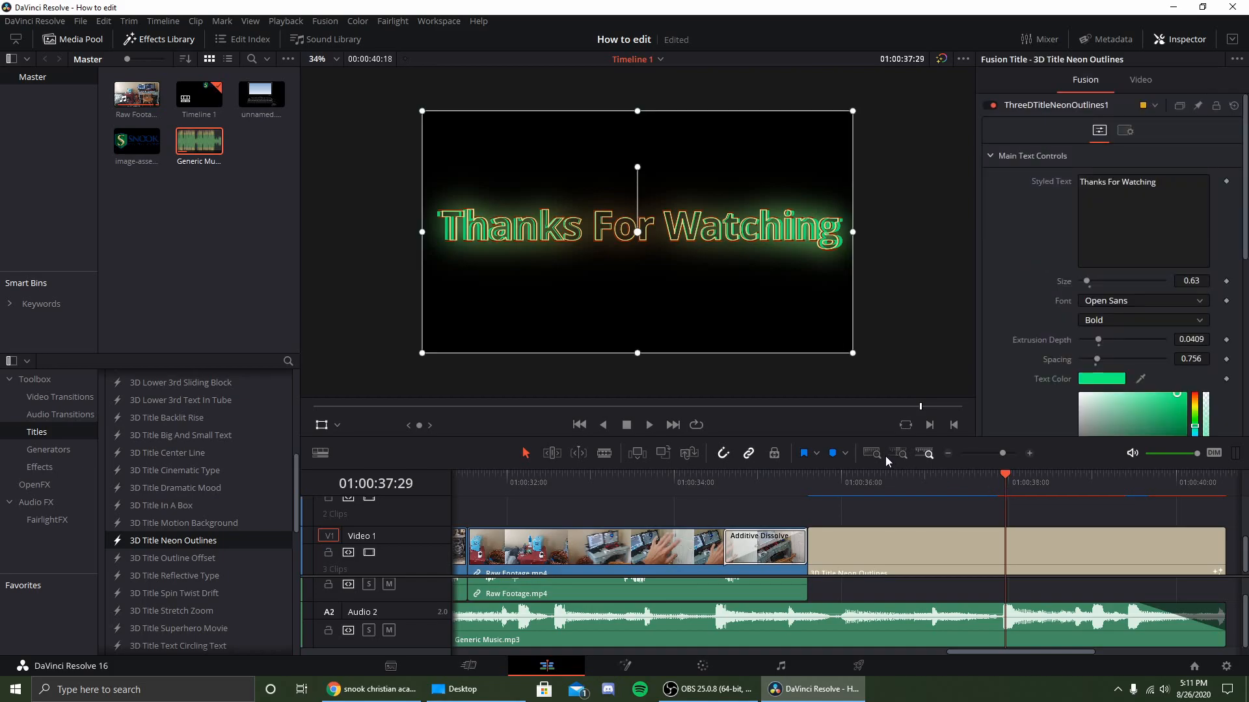
{"action": "left_click", "coordinate": [646, 426]}
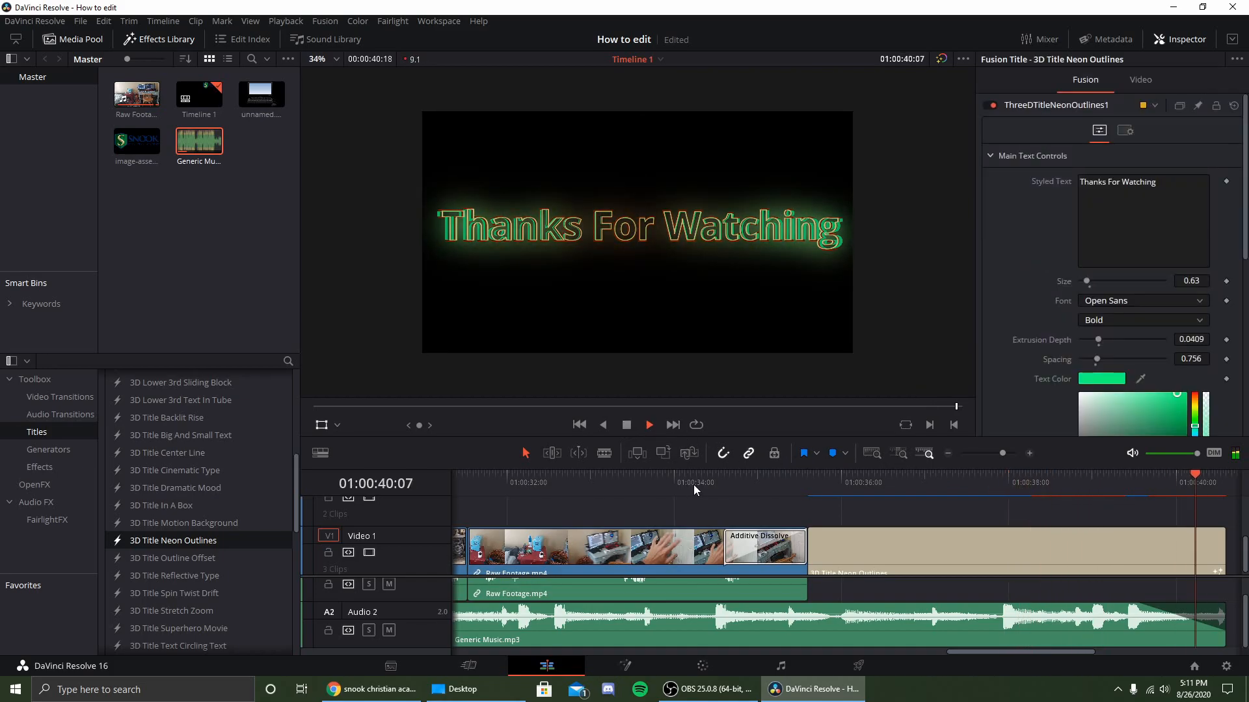
{"action": "left_click_drag", "start_coordinate": [1133, 606], "coordinate": [1110, 606]}
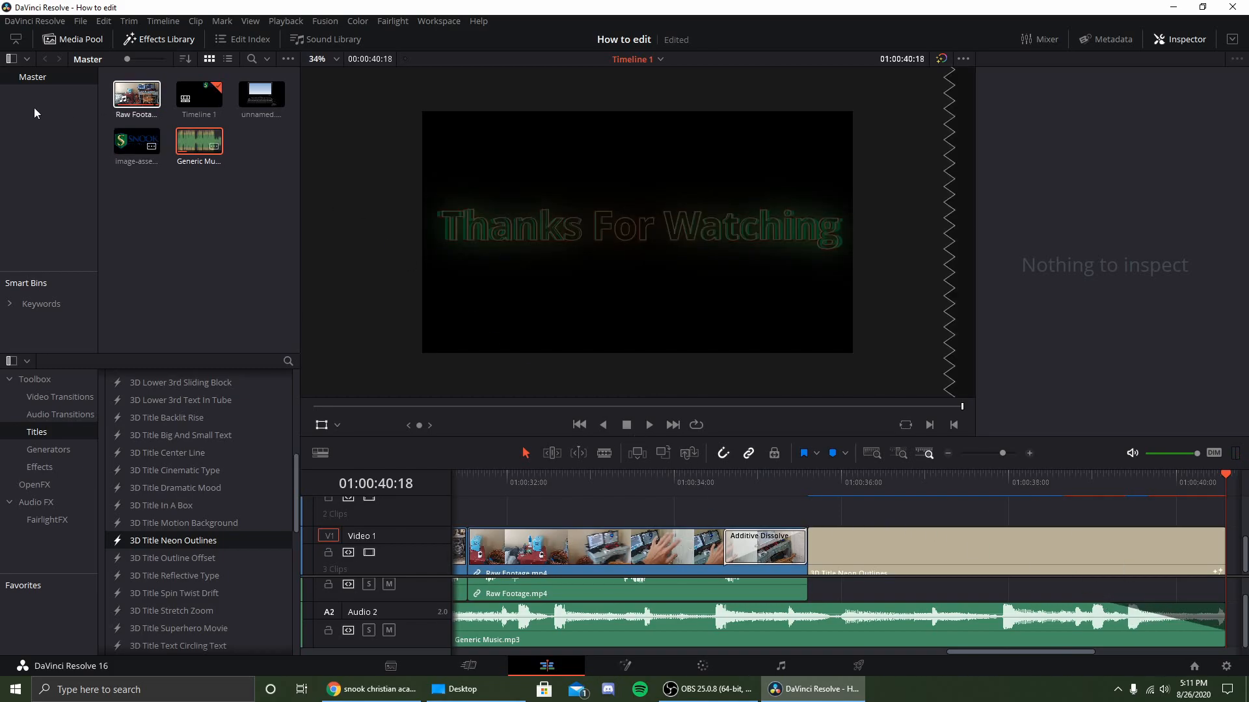
{"action": "key", "text": "ctrl+s"}
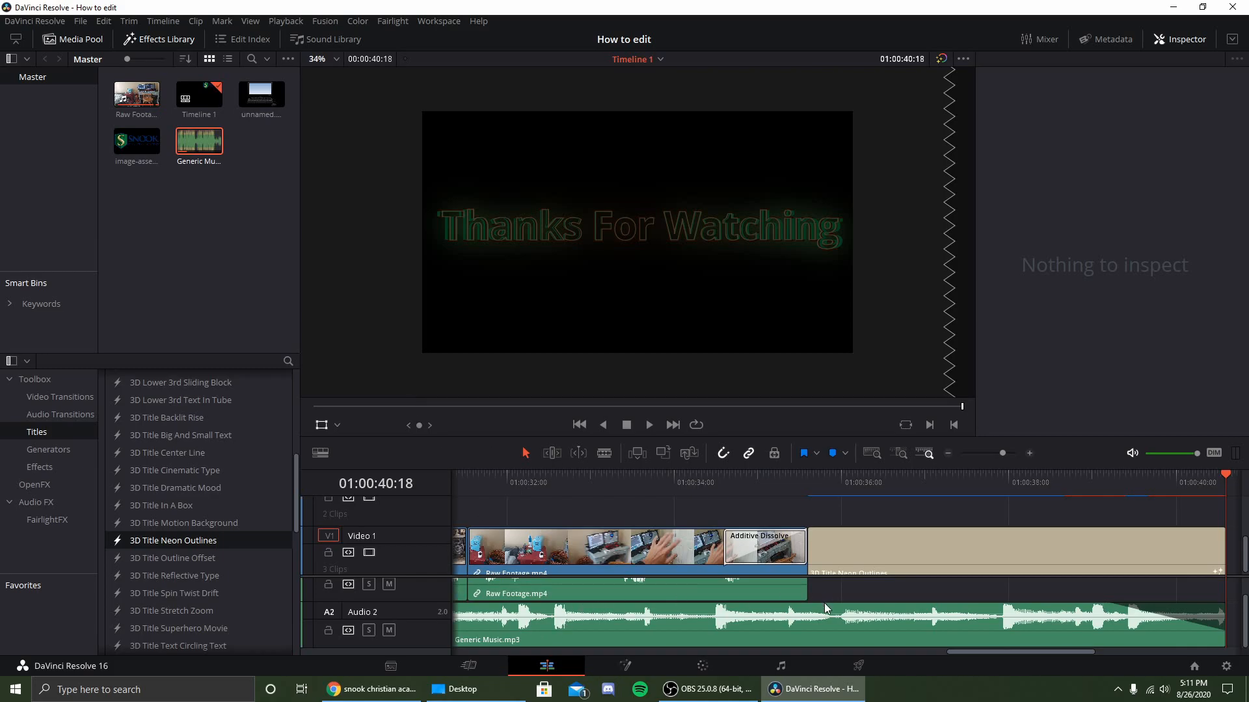
Step: Set up the timeline's delivery with the filename Final Product and the Desktop as its save location
{"action": "left_click", "coordinate": [876, 664]}
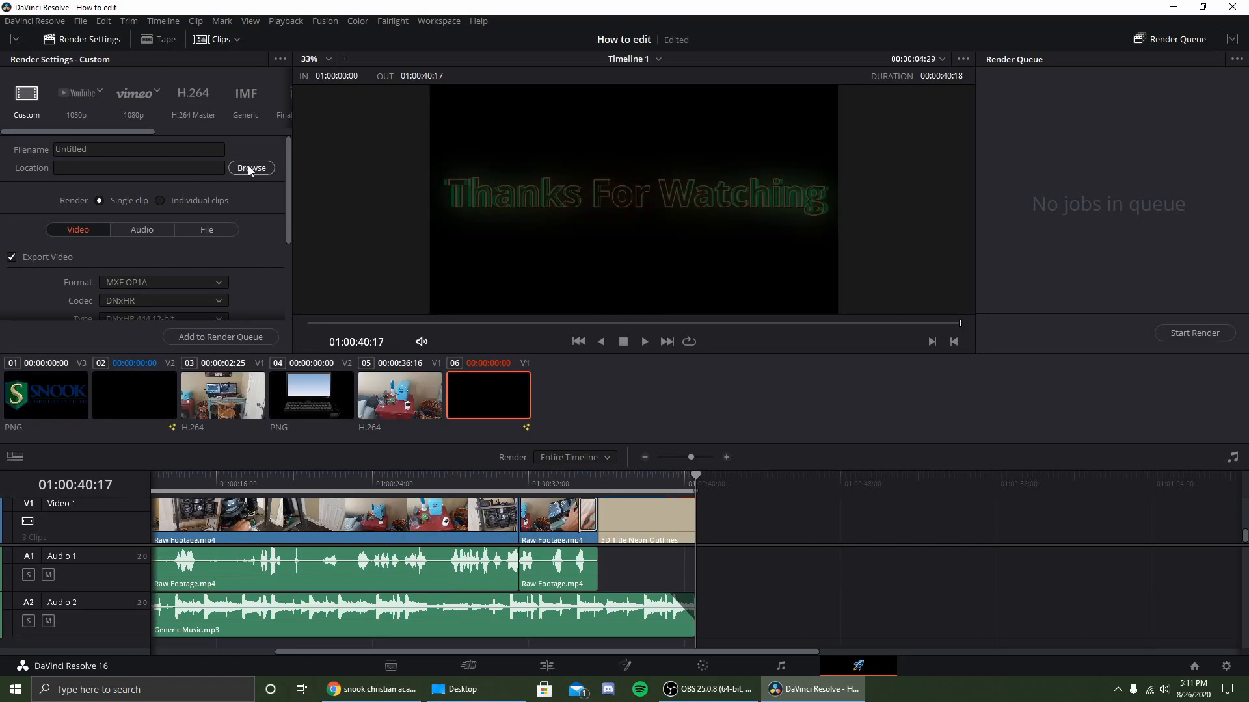
{"action": "left_click", "coordinate": [180, 154]}
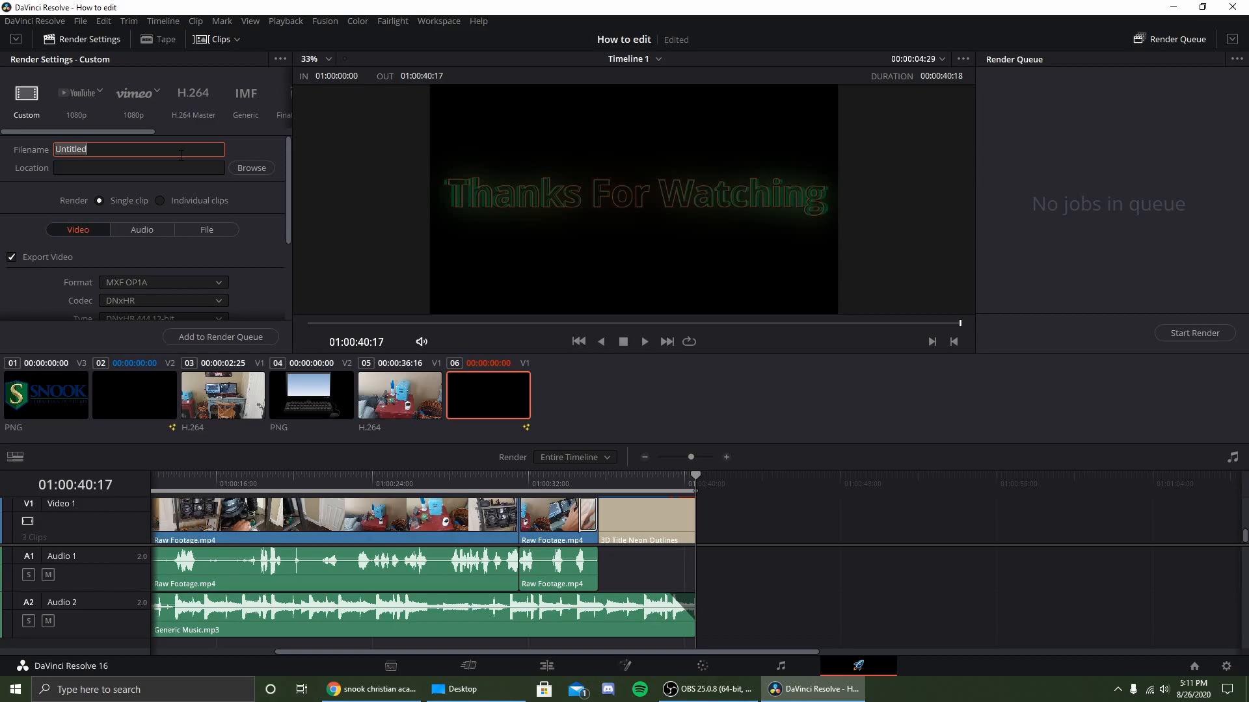
{"action": "type", "text": "Final Product"}
{"action": "left_click", "coordinate": [238, 167]}
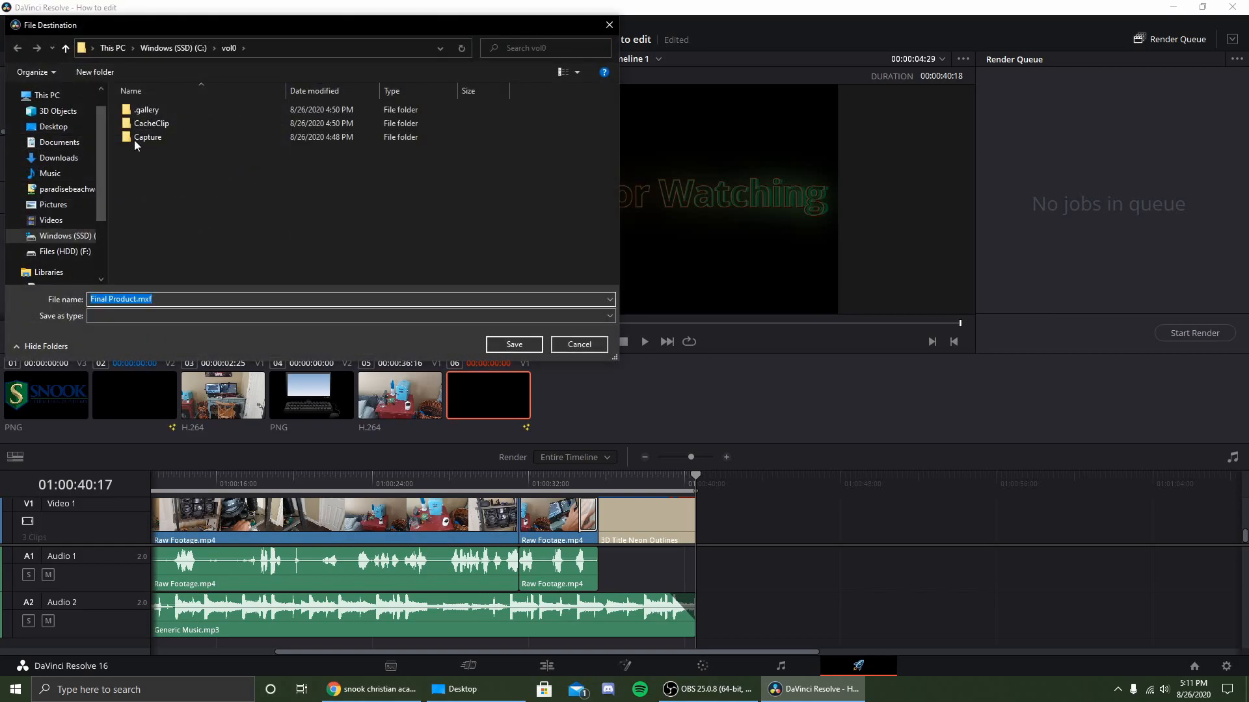
{"action": "left_click", "coordinate": [53, 127]}
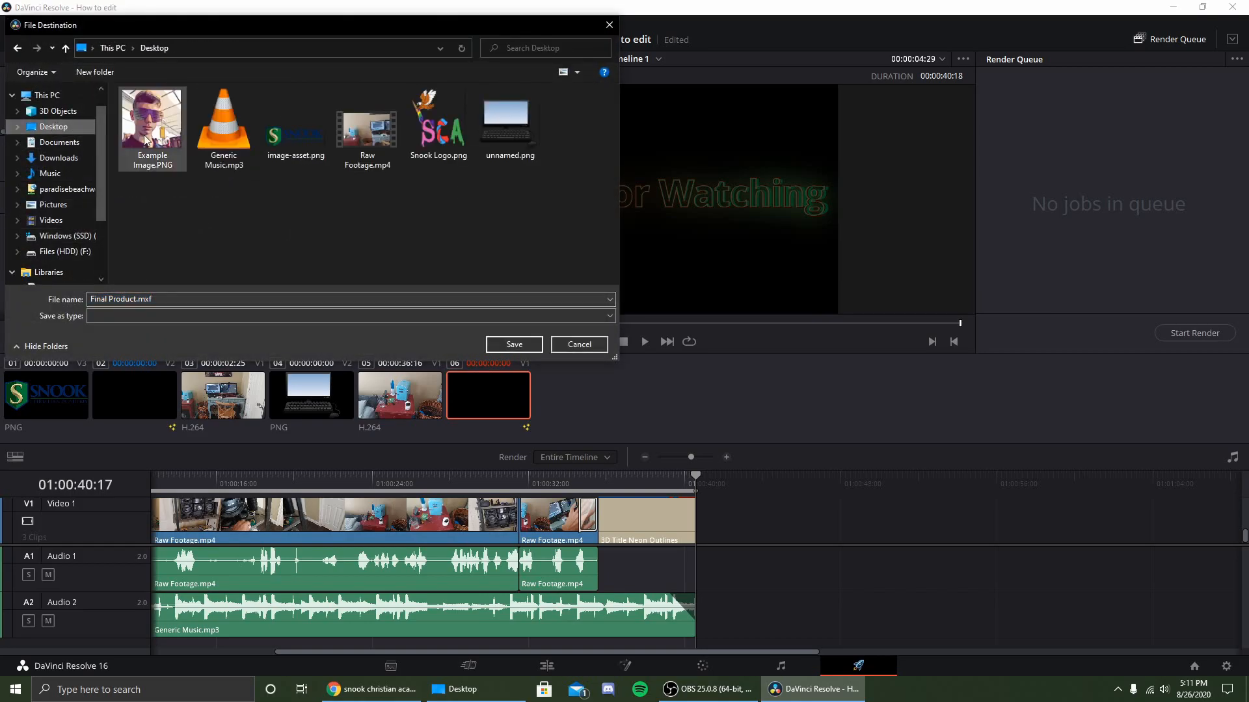
{"action": "left_click", "coordinate": [514, 345]}
Step: Set the export format to MP4 and review the remaining video render settings
{"action": "scroll", "coordinate": [204, 247], "scroll_direction": "down", "scroll_amount": 3}
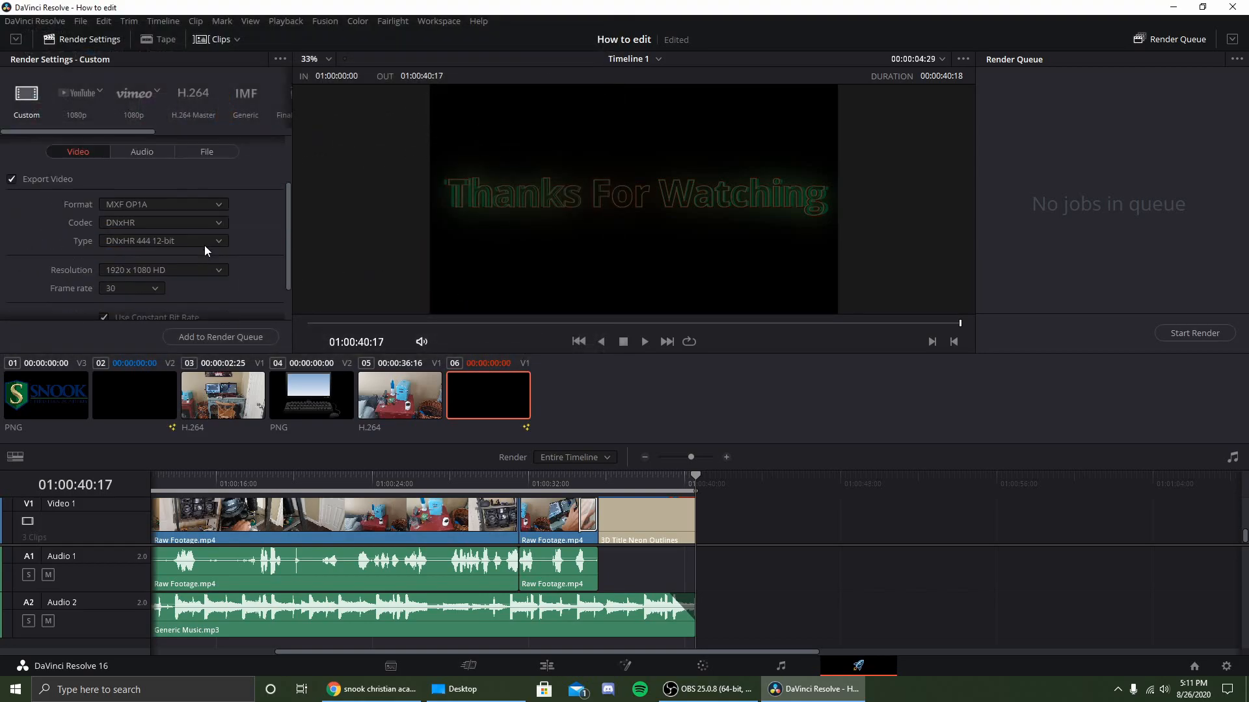
{"action": "left_click", "coordinate": [200, 206]}
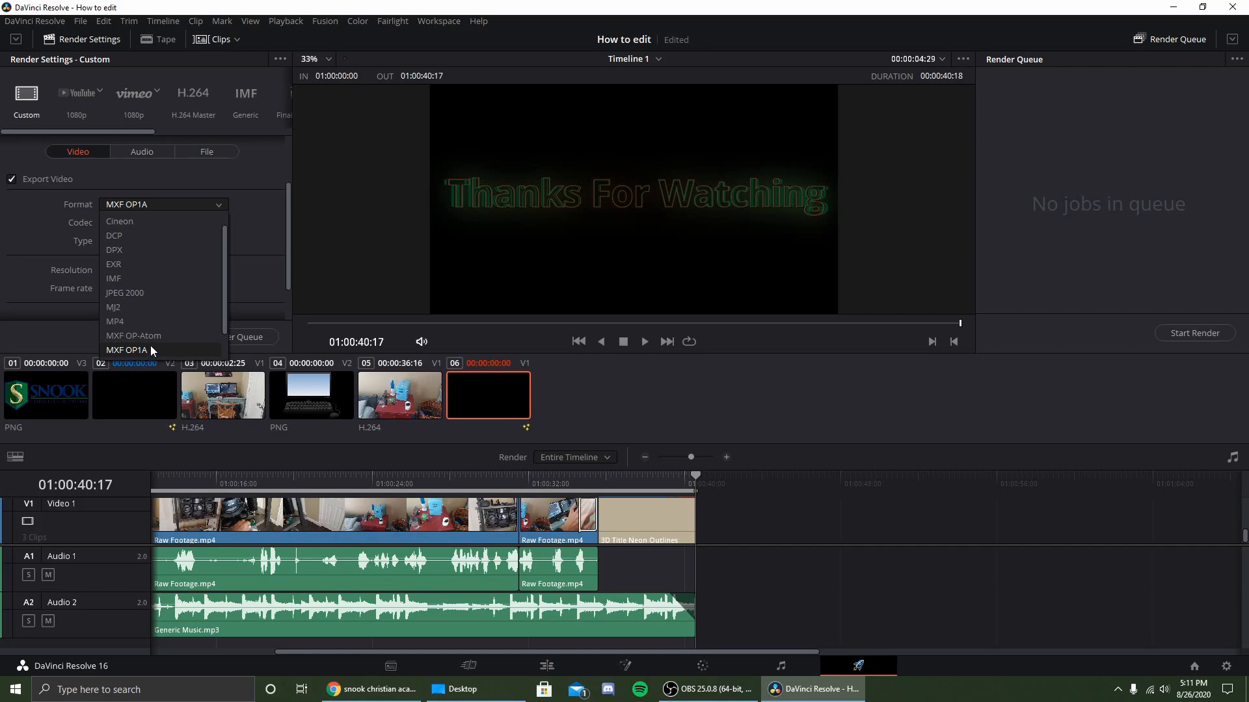
{"action": "left_click", "coordinate": [135, 322]}
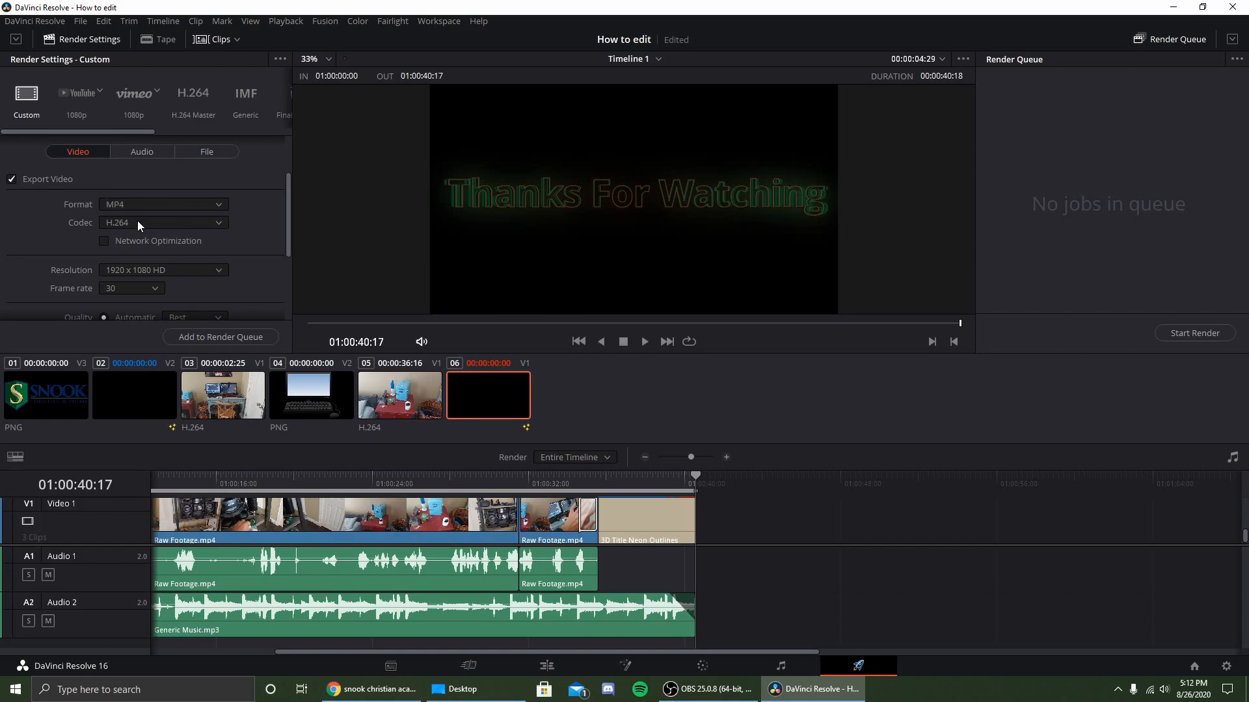
{"action": "scroll", "coordinate": [85, 244], "scroll_direction": "down", "scroll_amount": 2}
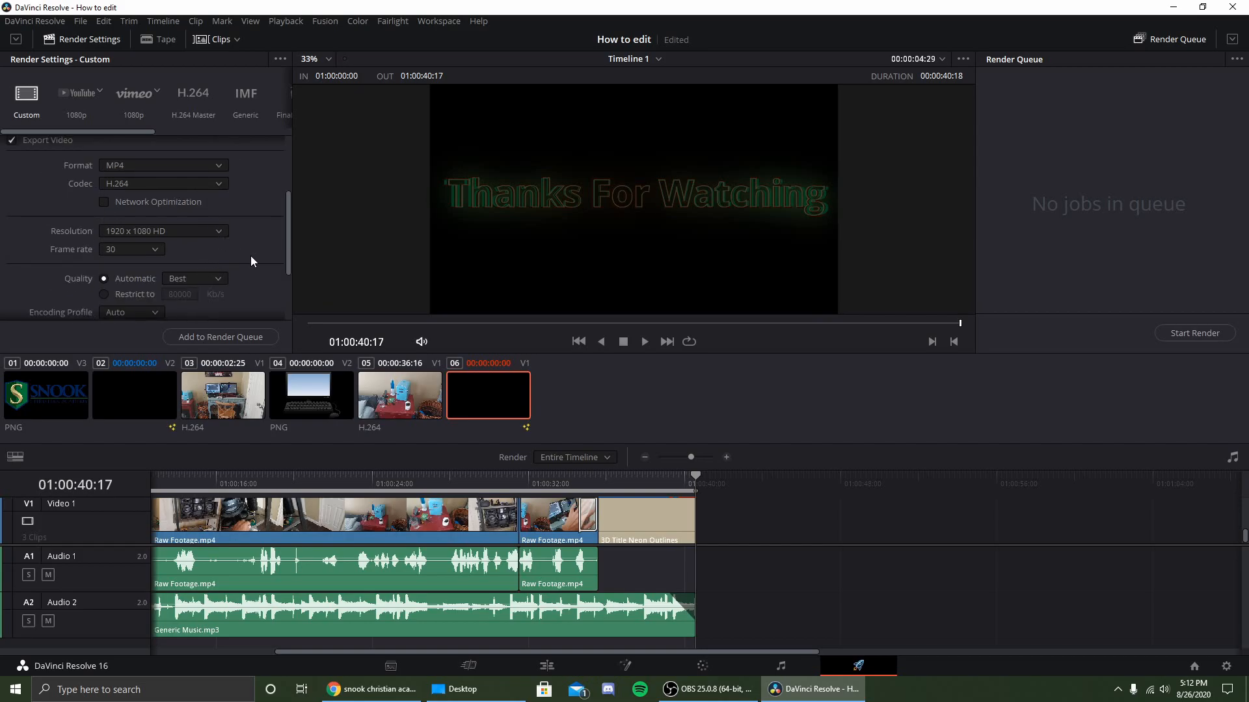
{"action": "scroll", "coordinate": [249, 261], "scroll_direction": "down", "scroll_amount": 1}
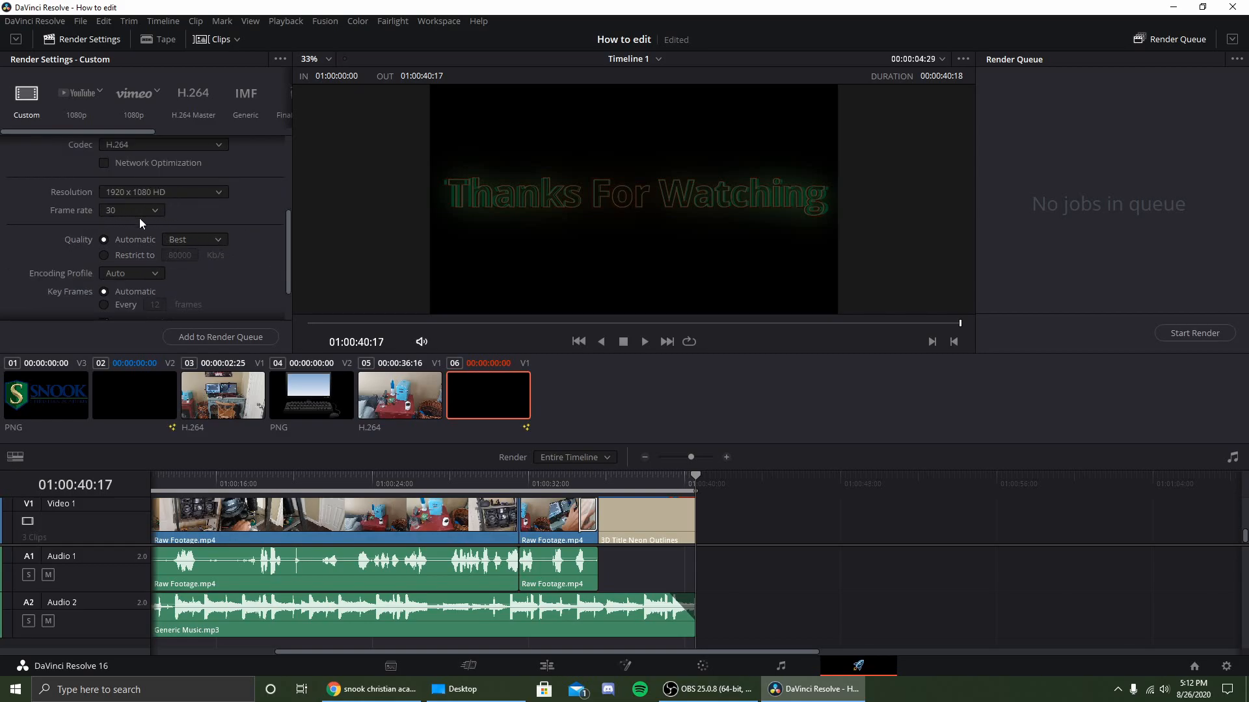
{"action": "scroll", "coordinate": [141, 221], "scroll_direction": "down", "scroll_amount": 2}
{"action": "left_click", "coordinate": [84, 296]}
{"action": "scroll", "coordinate": [83, 294], "scroll_direction": "down", "scroll_amount": 6}
{"action": "scroll", "coordinate": [69, 299], "scroll_direction": "up", "scroll_amount": 10}
{"action": "scroll", "coordinate": [68, 279], "scroll_direction": "up", "scroll_amount": 1}
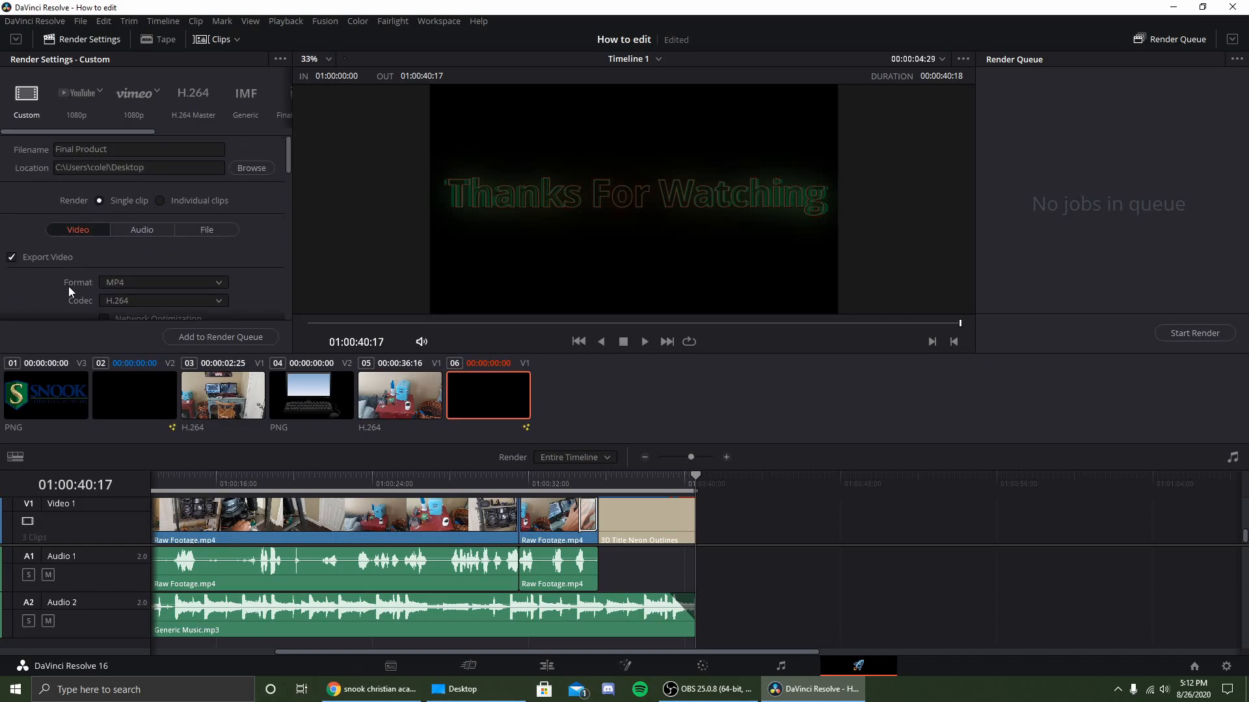
Step: Add the Final Product job to the render queue and render it
{"action": "left_click", "coordinate": [226, 338]}
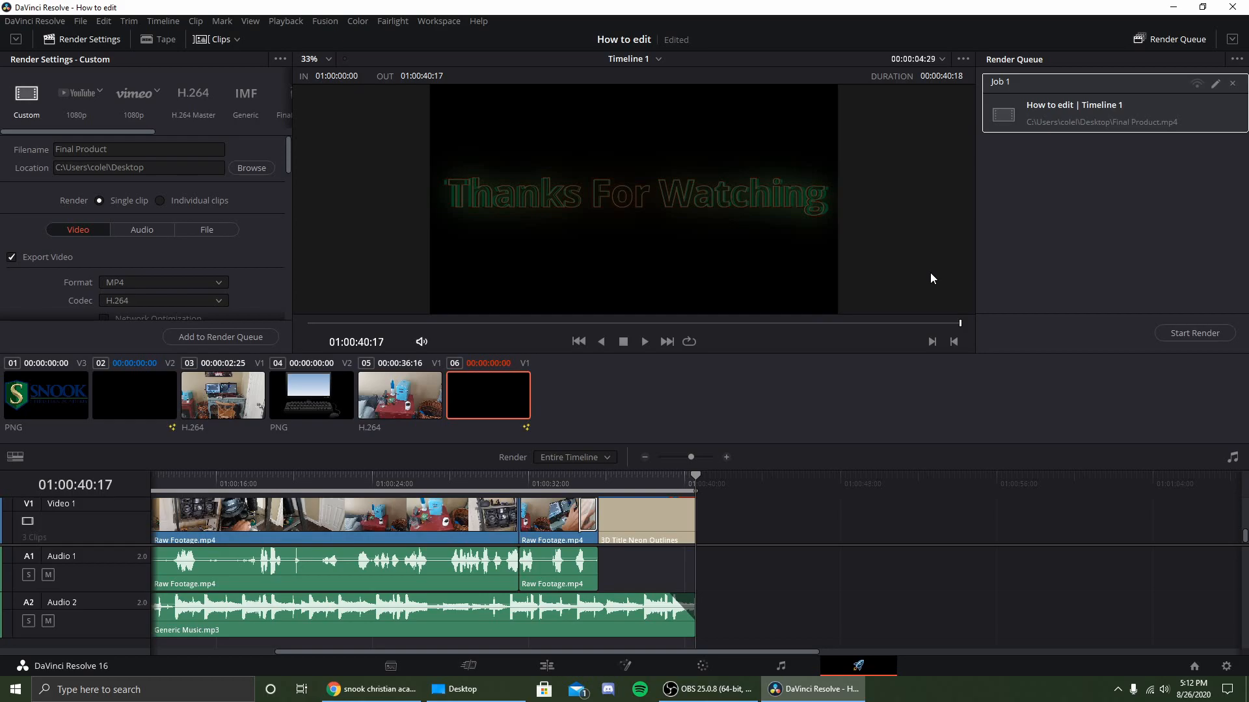
{"action": "left_click", "coordinate": [1182, 335]}
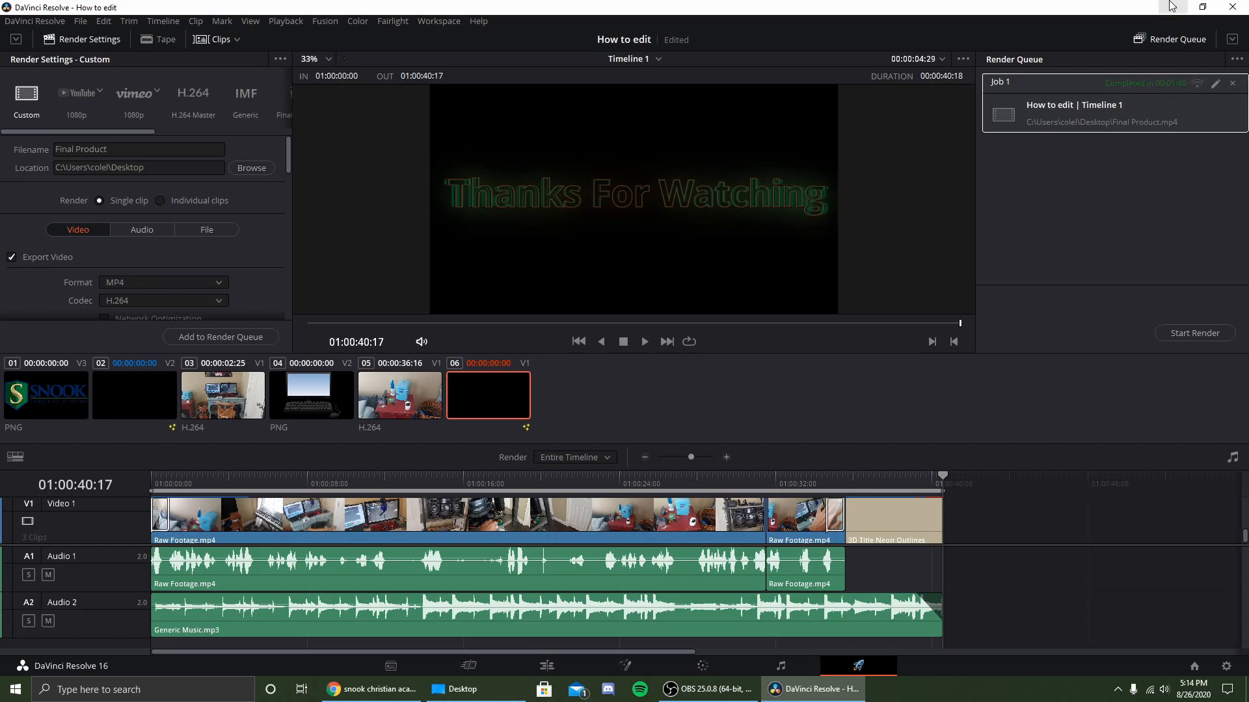
Step: Save the How to edit project after the render
{"action": "left_click", "coordinate": [80, 21]}
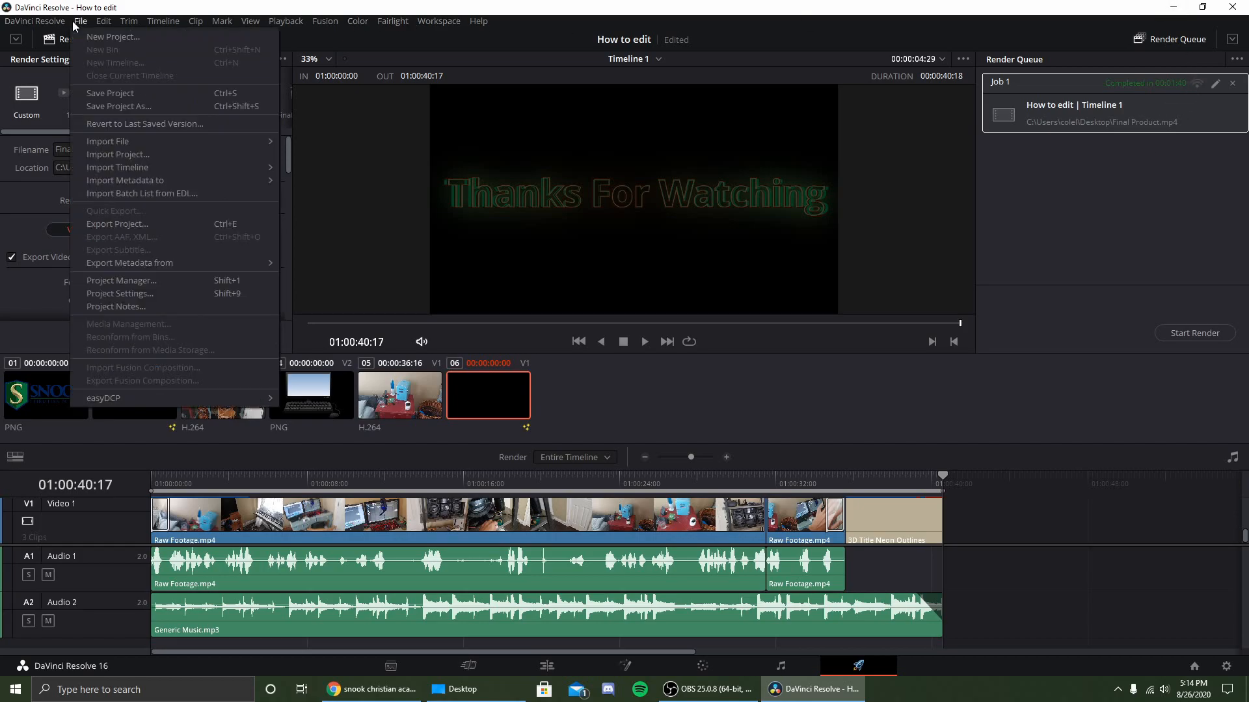
{"action": "left_click", "coordinate": [118, 99]}
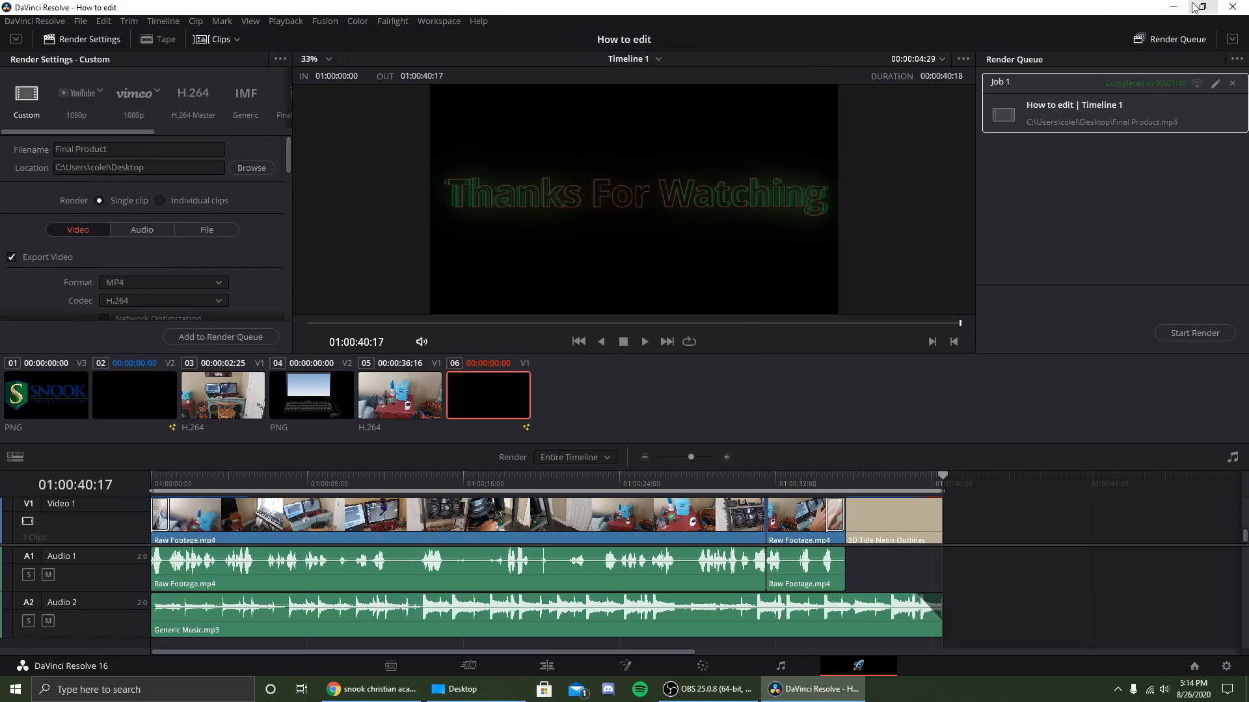
Step: Switch to the Windows desktop, move Final Product.mp4 to an empty area away from the other icons, and open it for playback
{"action": "left_click", "coordinate": [1169, 4]}
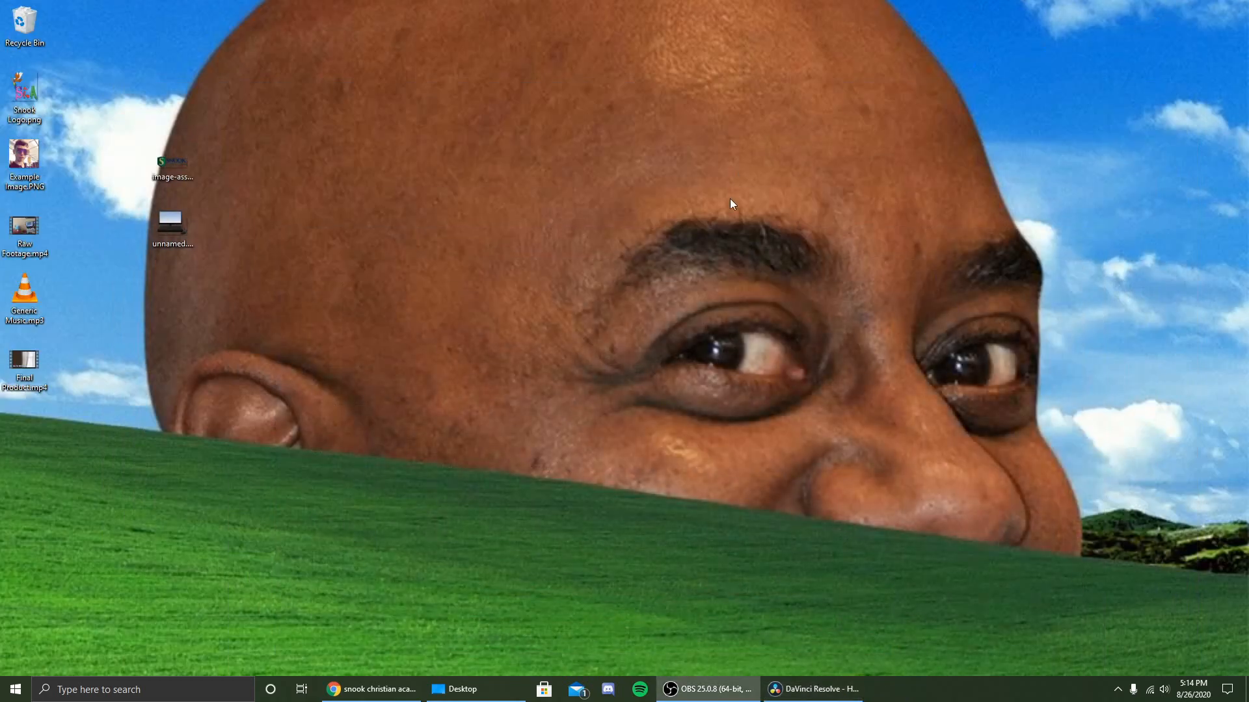
{"action": "left_click_drag", "start_coordinate": [42, 380], "coordinate": [838, 206]}
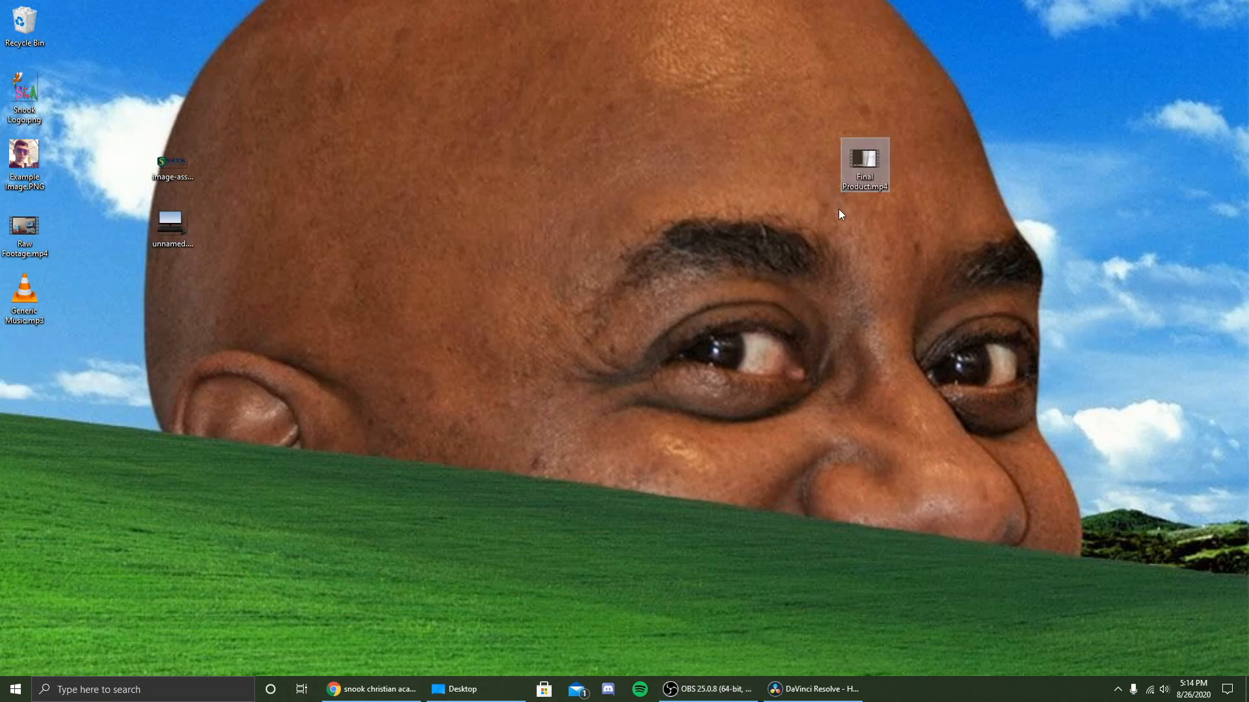
{"action": "right_click", "coordinate": [861, 177]}
{"action": "left_click", "coordinate": [885, 189]}
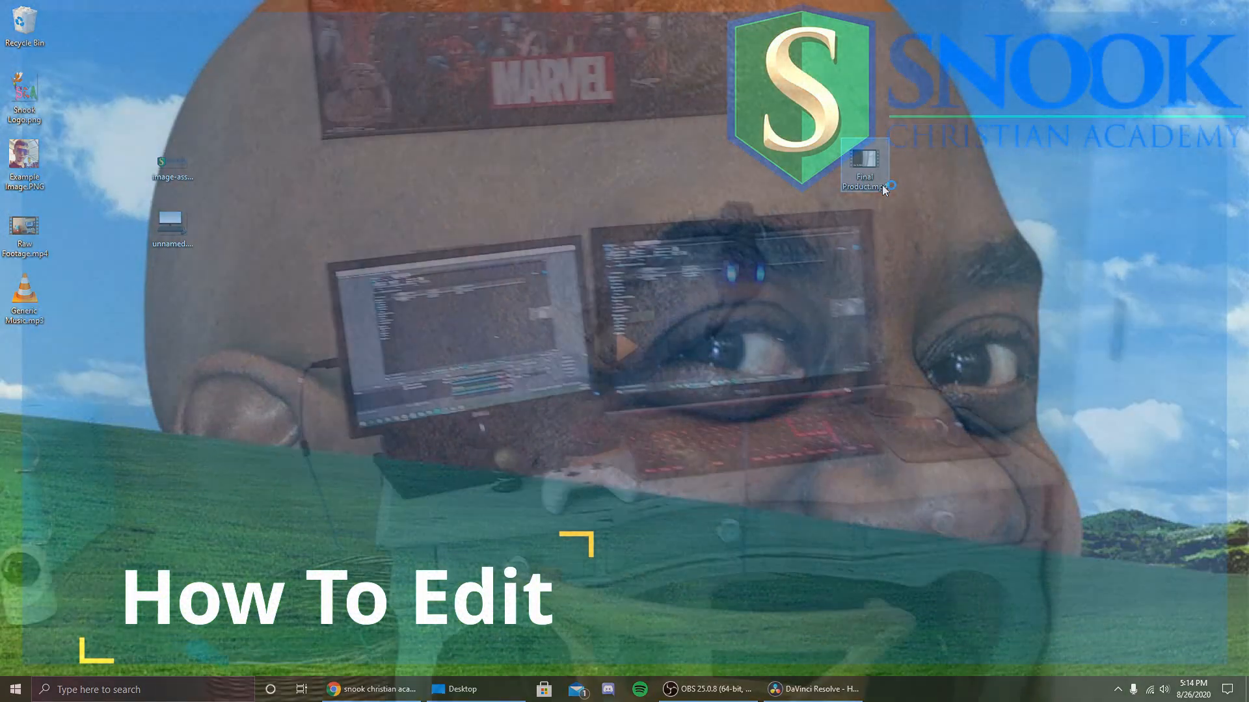